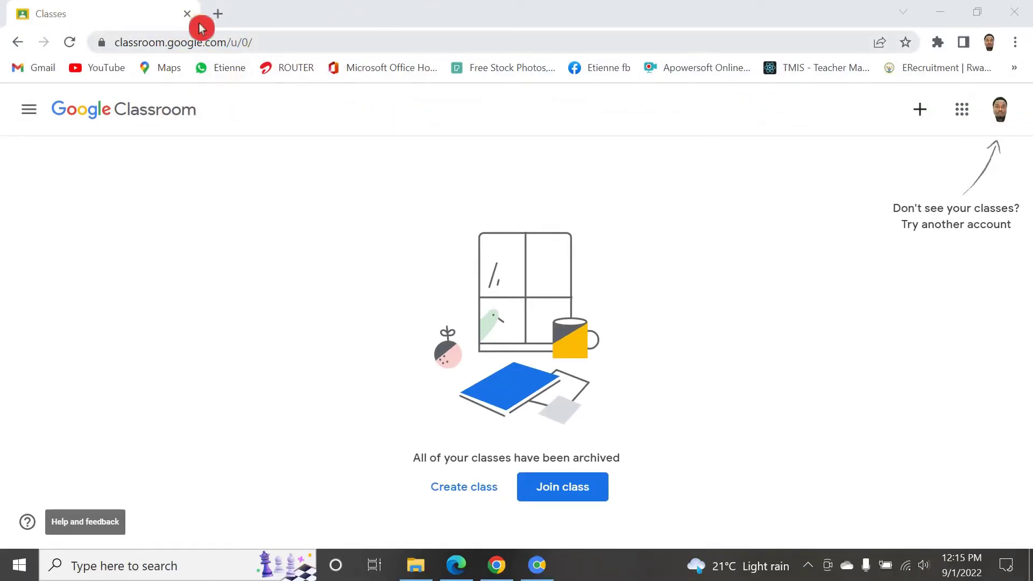
Step: Open Google Classroom from the Google apps list in a new browser tab and close that tab again
left_click(217, 23)
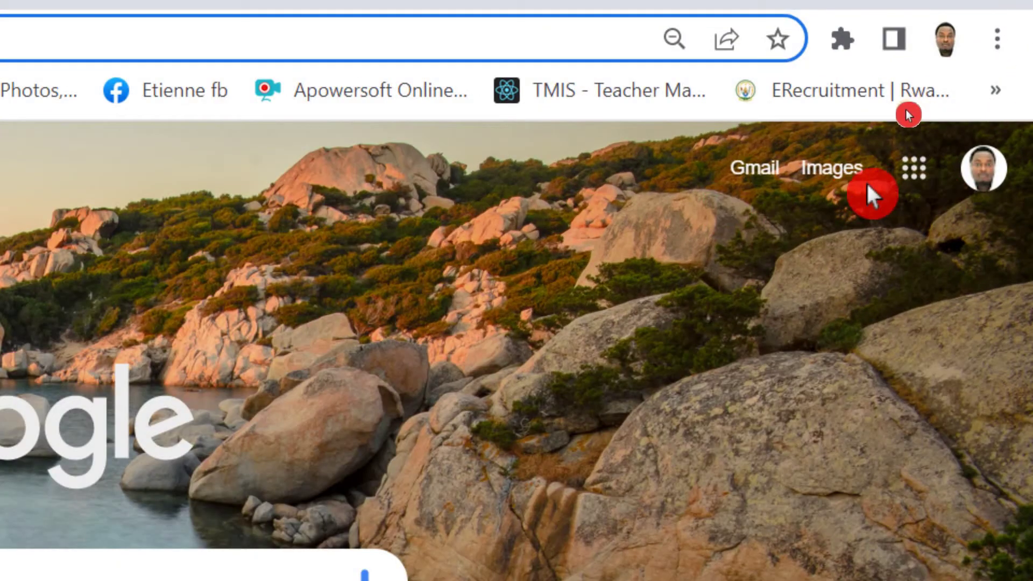
left_click(917, 172)
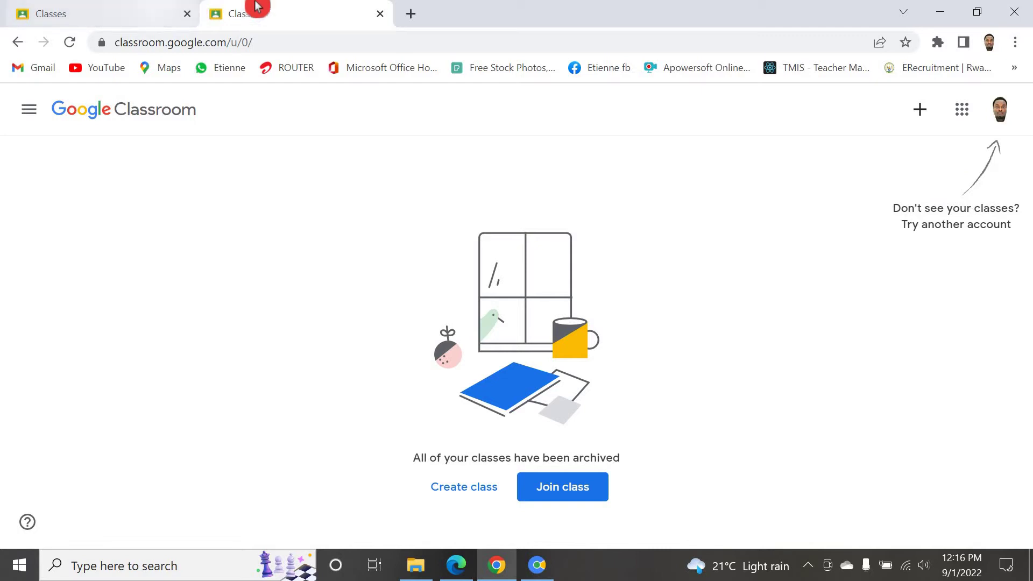
left_click(125, 12)
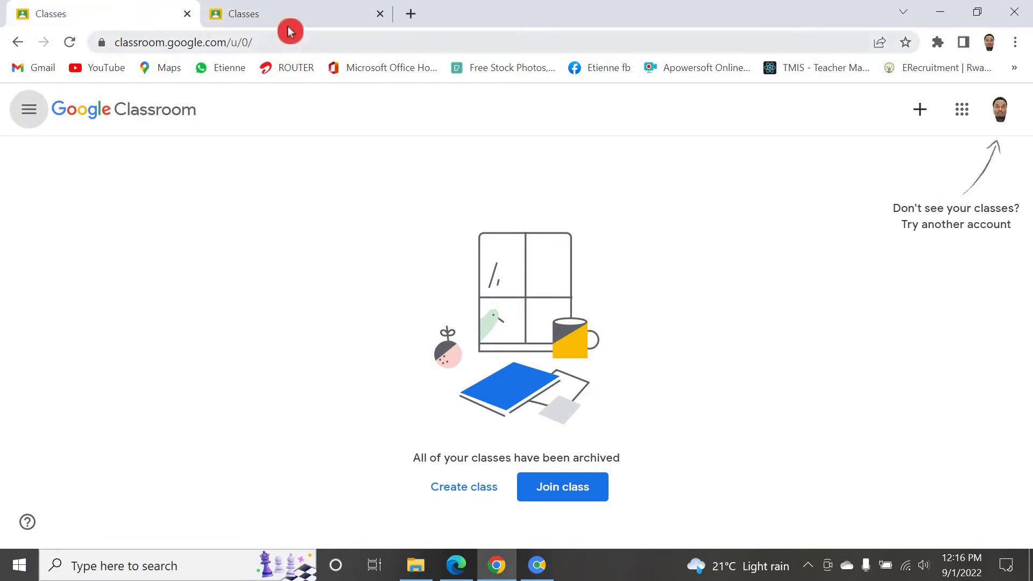
left_click(323, 20)
left_click(380, 14)
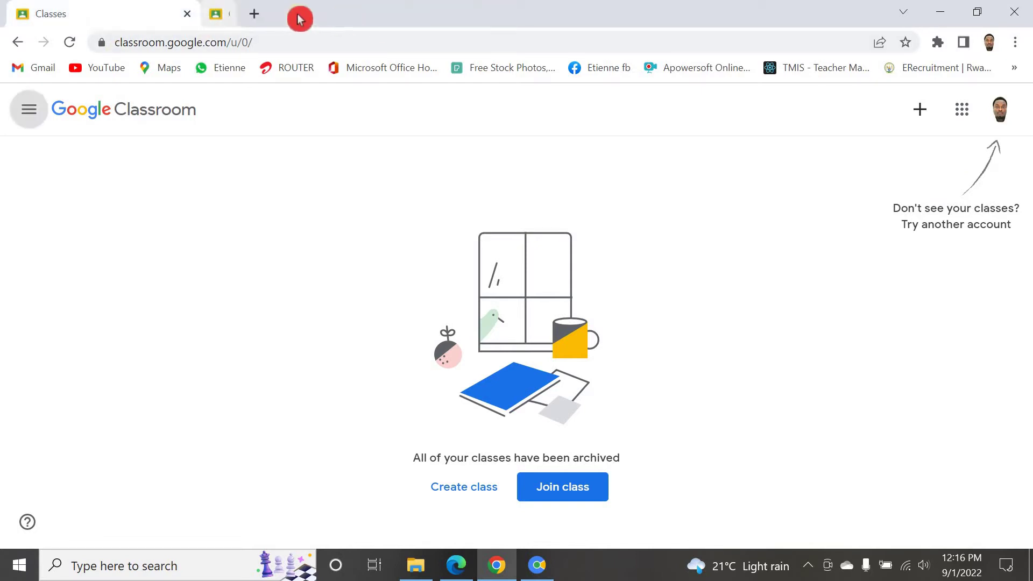
Step: Load classroom.google.com by its web address in a new browser tab and close that tab again
left_click(221, 16)
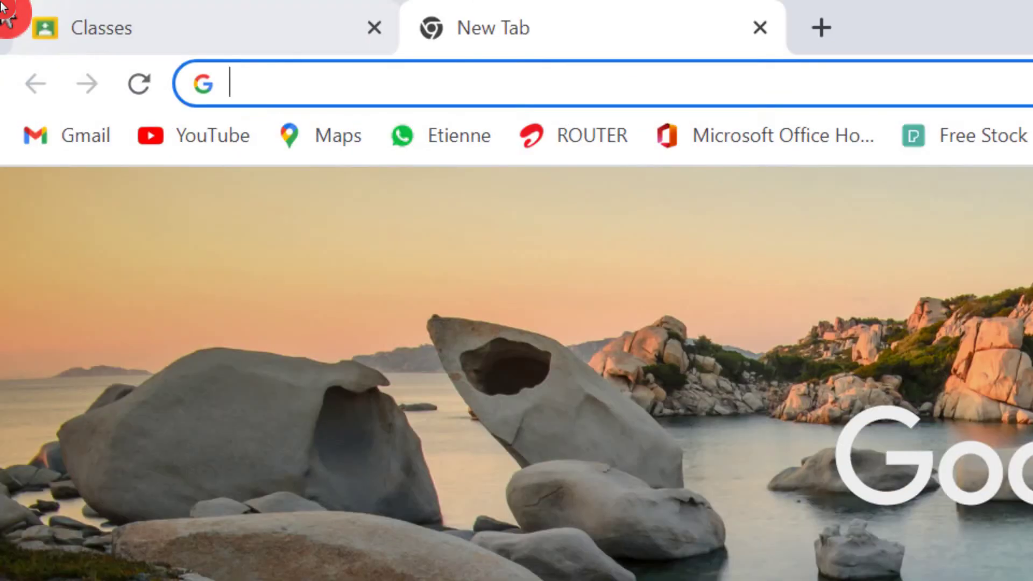
mouse_move(2, 4)
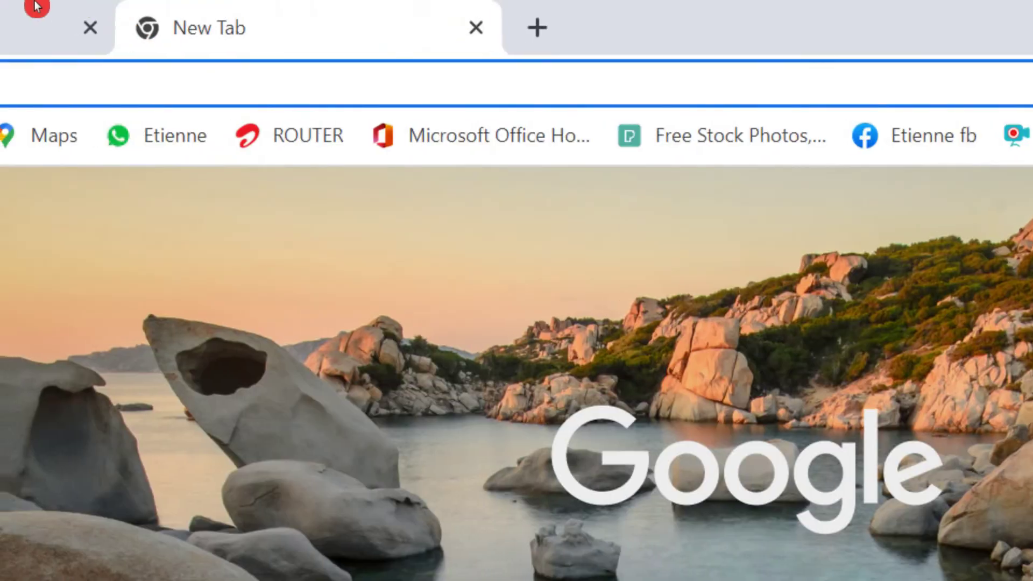
type("CL")
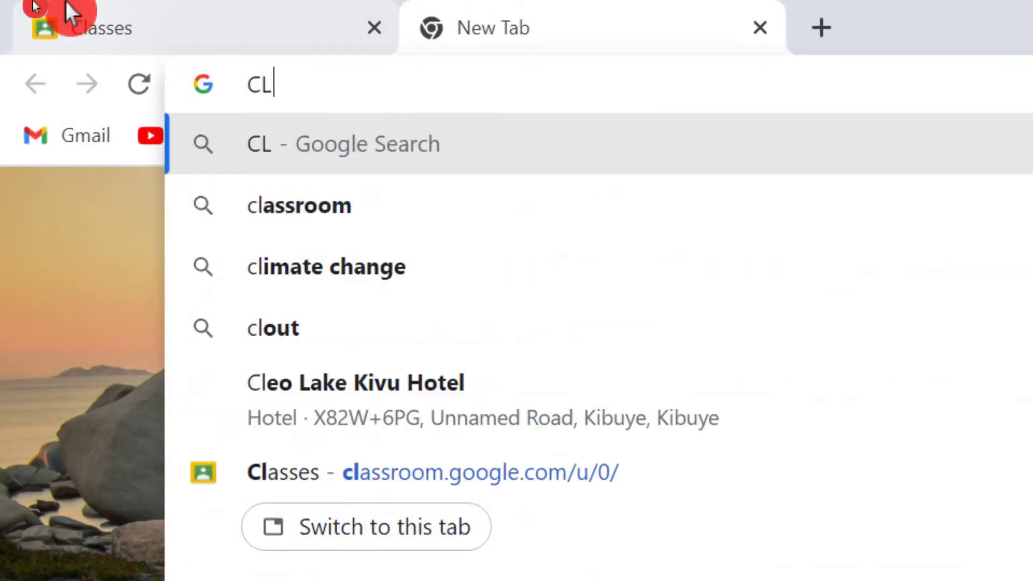
key("BackSpace")
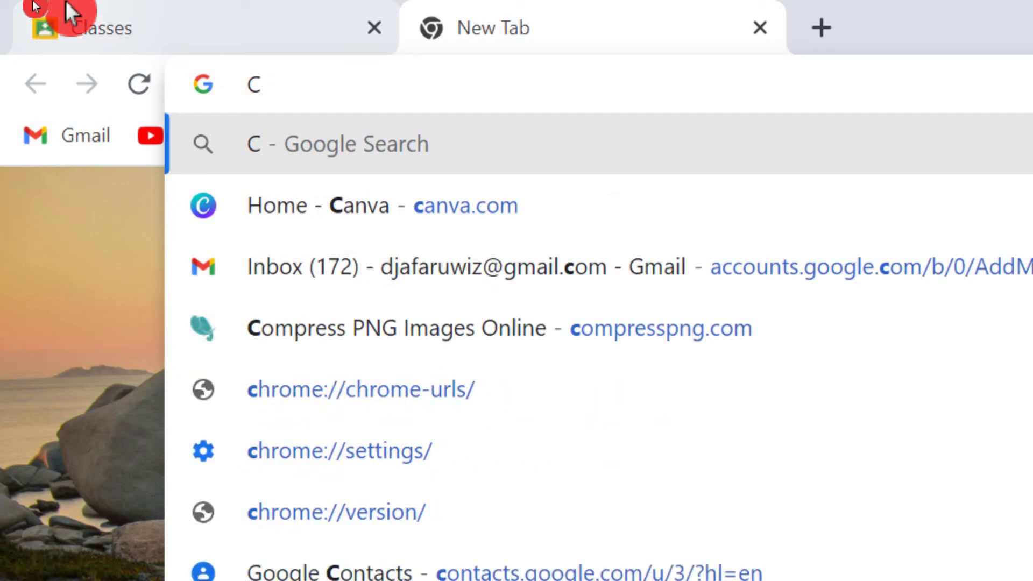
type("lassroom.google.com/u/0/")
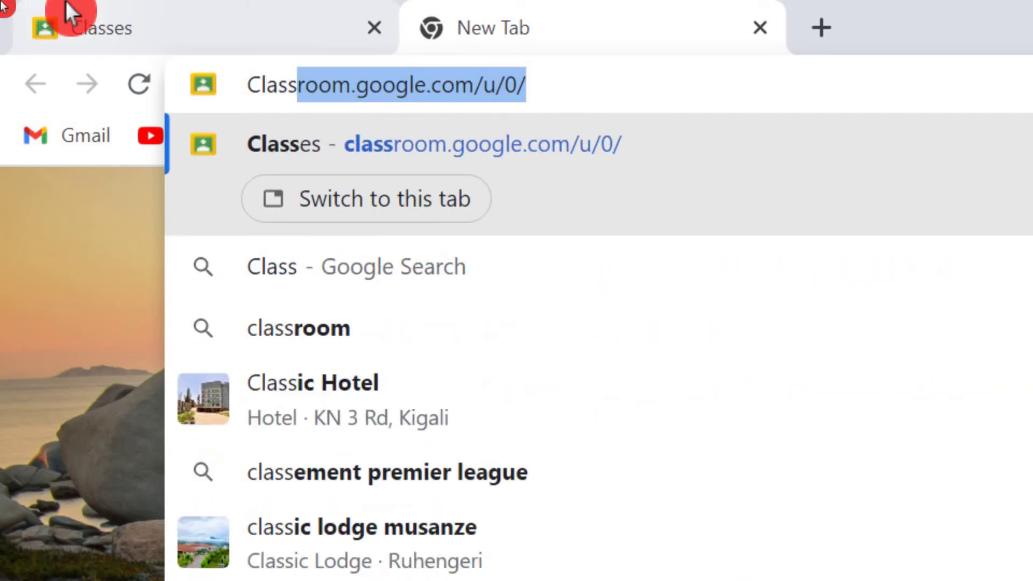
left_click(586, 91)
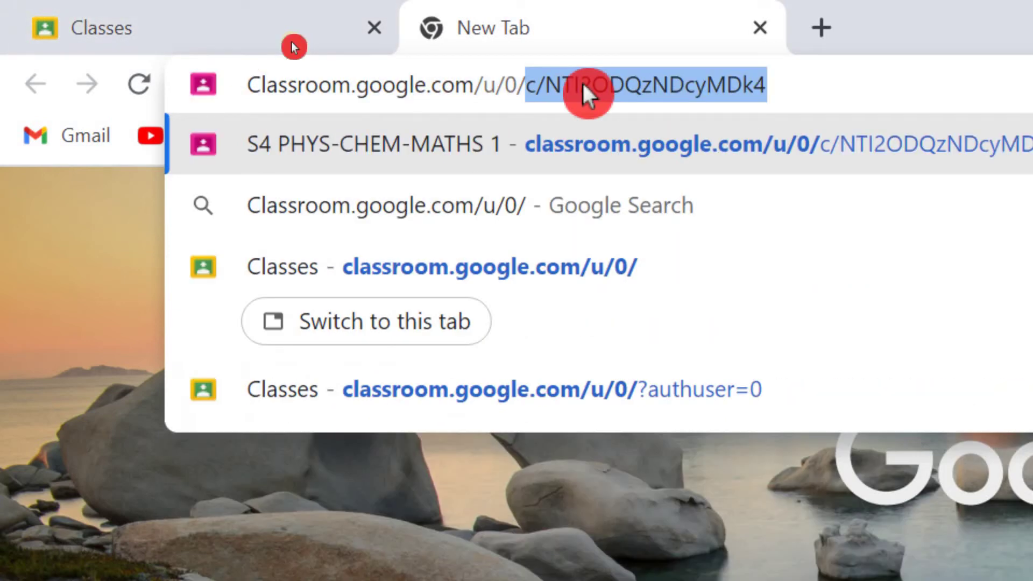
key("BackSpace")
key("BackSpace")
key("BackSpace")
key("BackSpace")
key("BackSpace")
key("BackSpace")
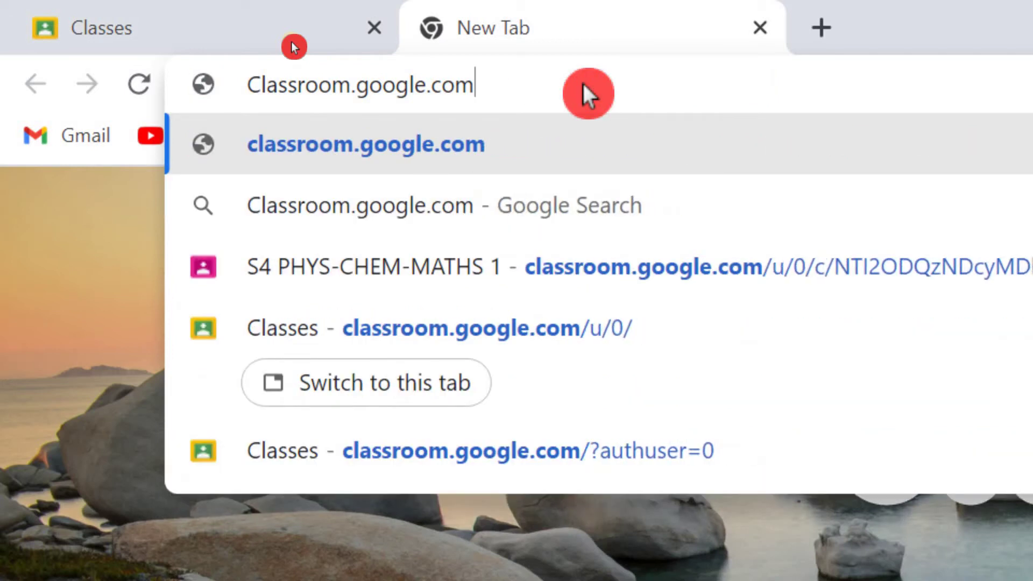
key("Return")
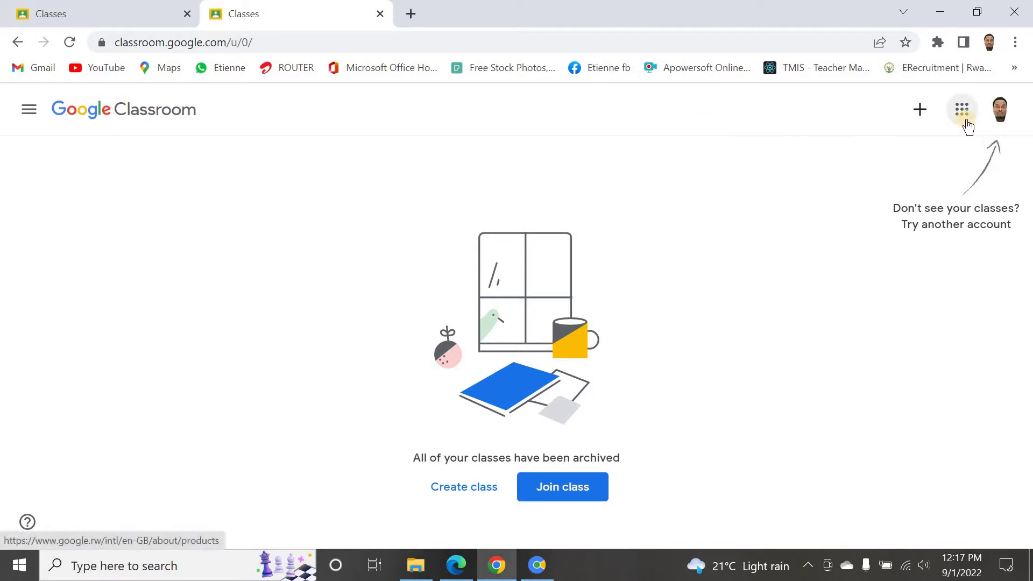
left_click_drag(963, 127, 385, 15)
left_click(380, 14)
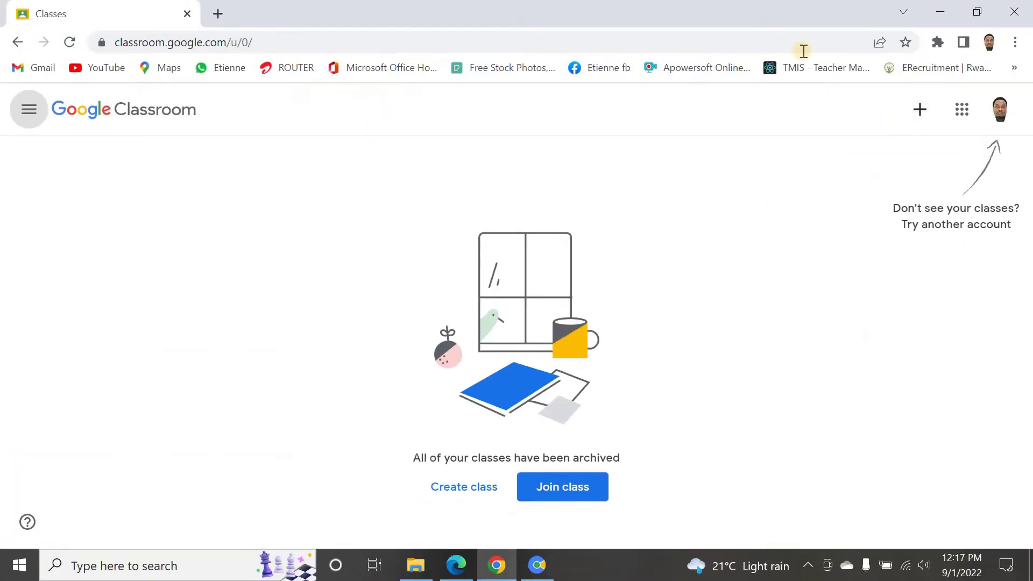
Step: Start creating a class and accept the notice about not using Classroom at a school/university with students
left_click(919, 113)
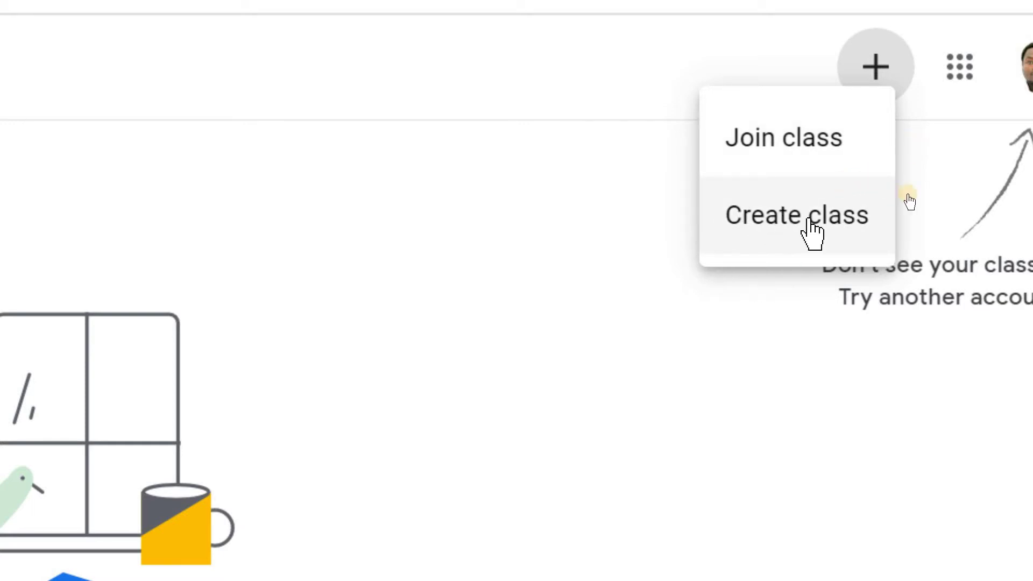
left_click(876, 190)
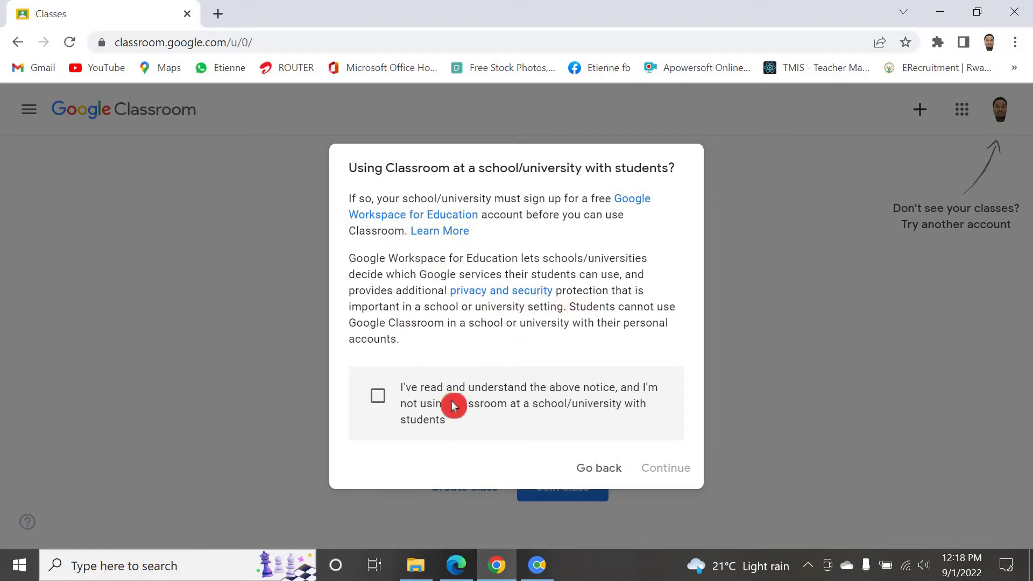
left_click(378, 397)
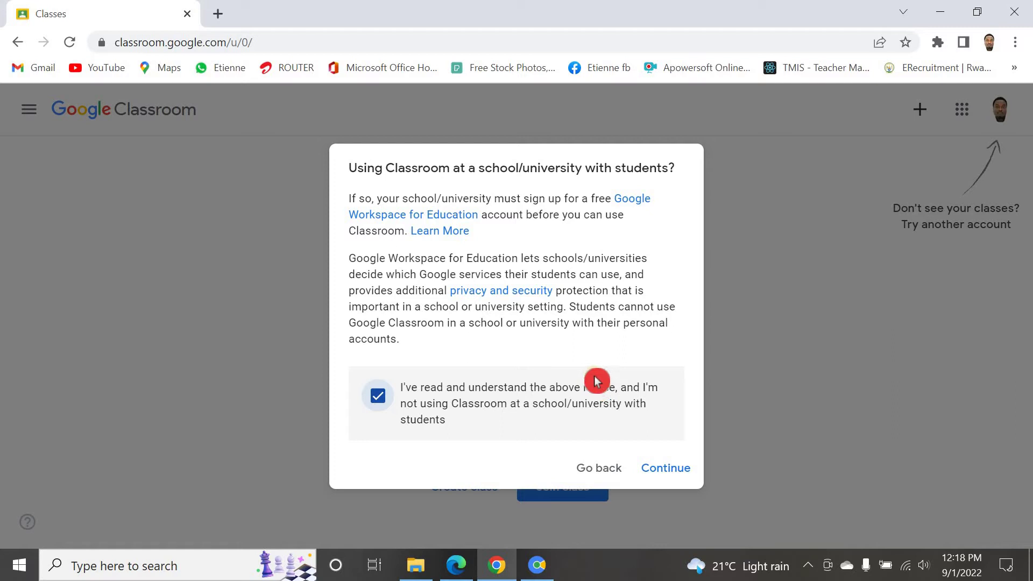
left_click(655, 469)
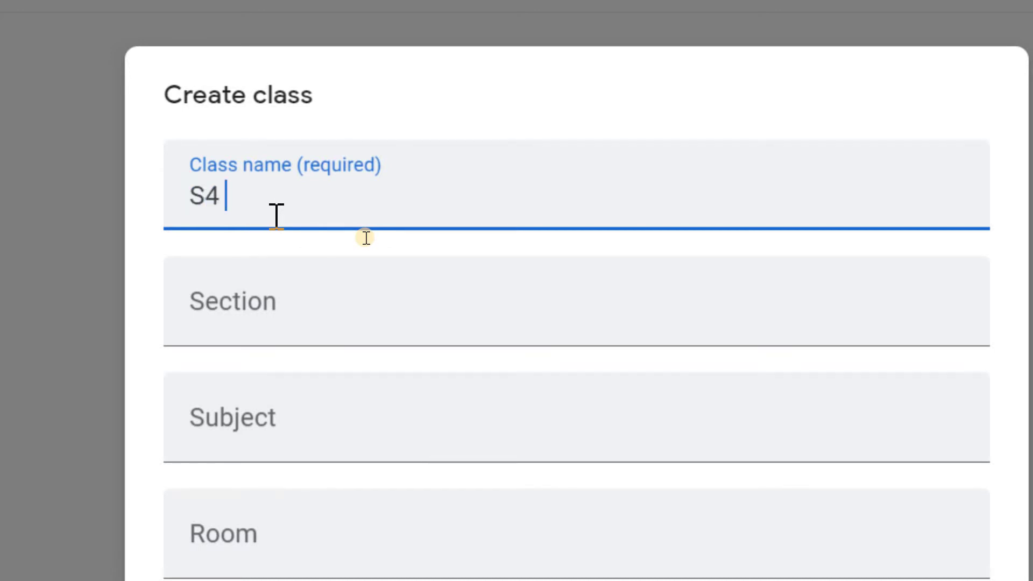
Step: Name the new class S4 CHEMISTRY CLASS and set its section to 1
type("CHEMIS")
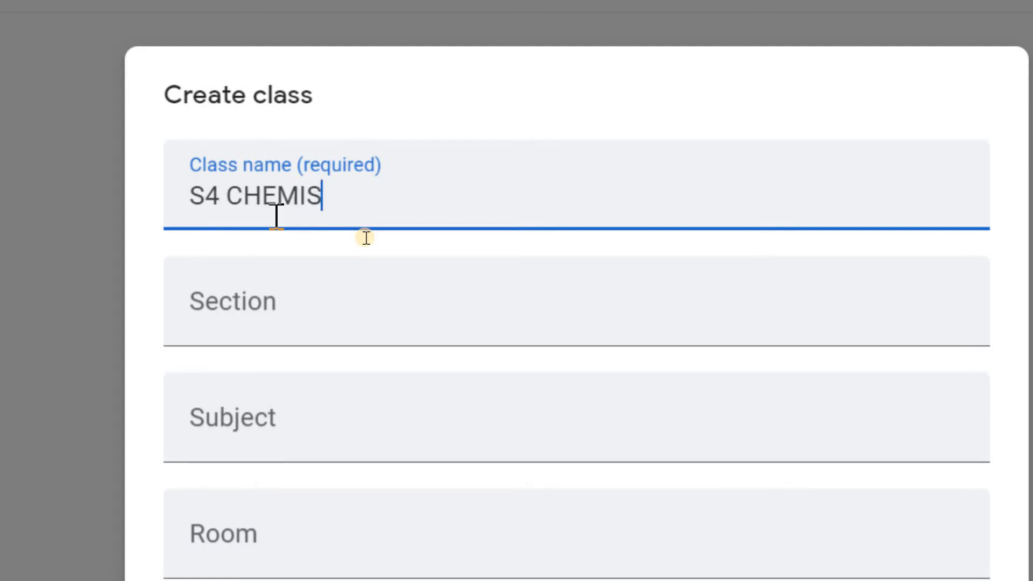
type("RY")
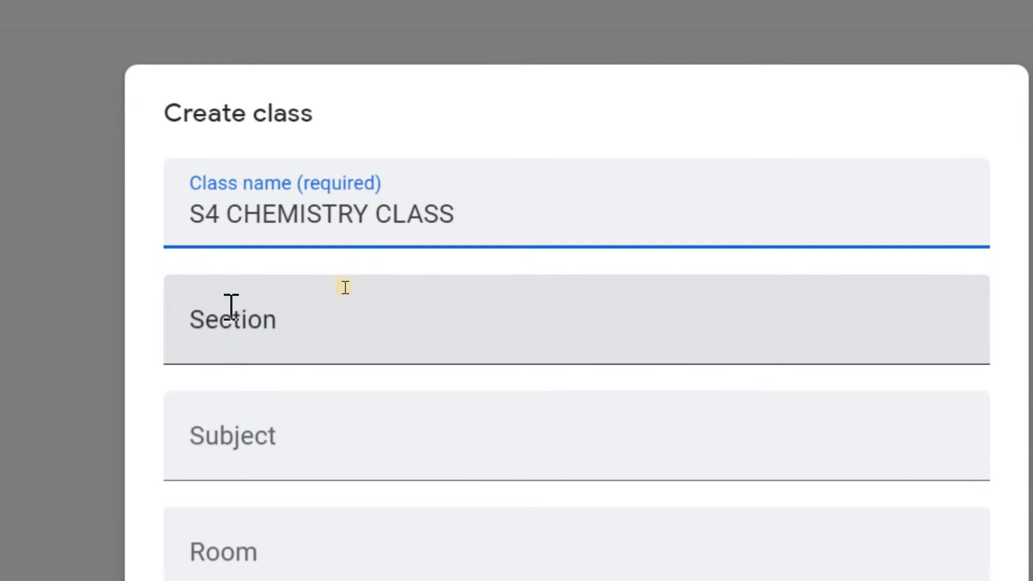
left_click(345, 285)
type("1")
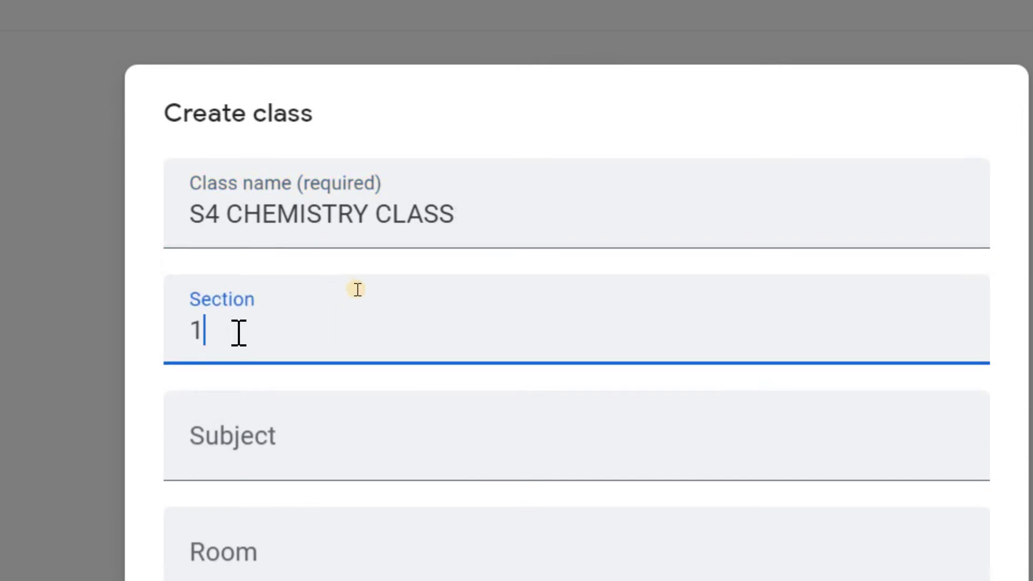
Step: Set the new class's subject to CHEMISTRY and dismiss the subject suggestions
left_click(237, 429)
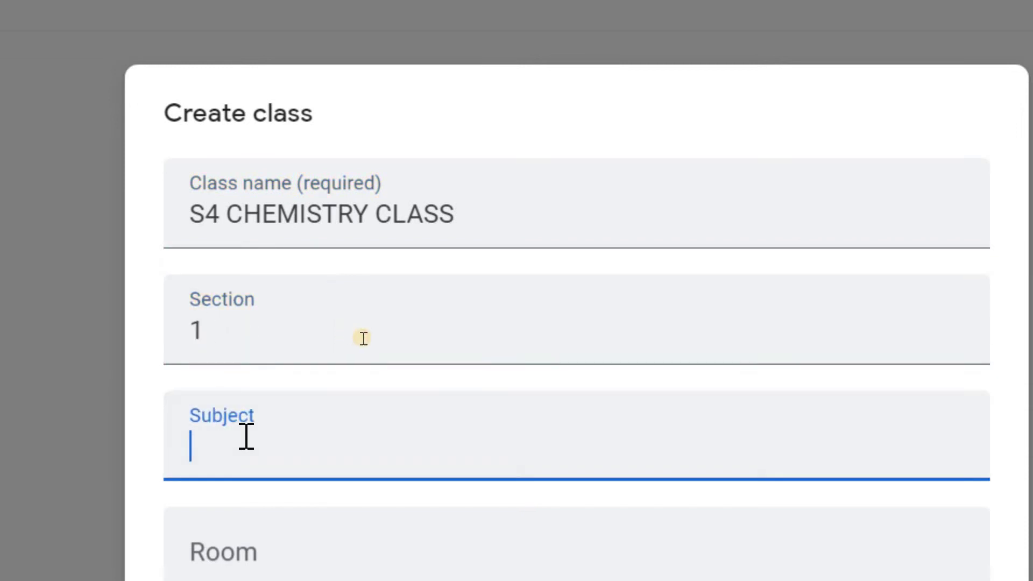
type("CHEMISTRY")
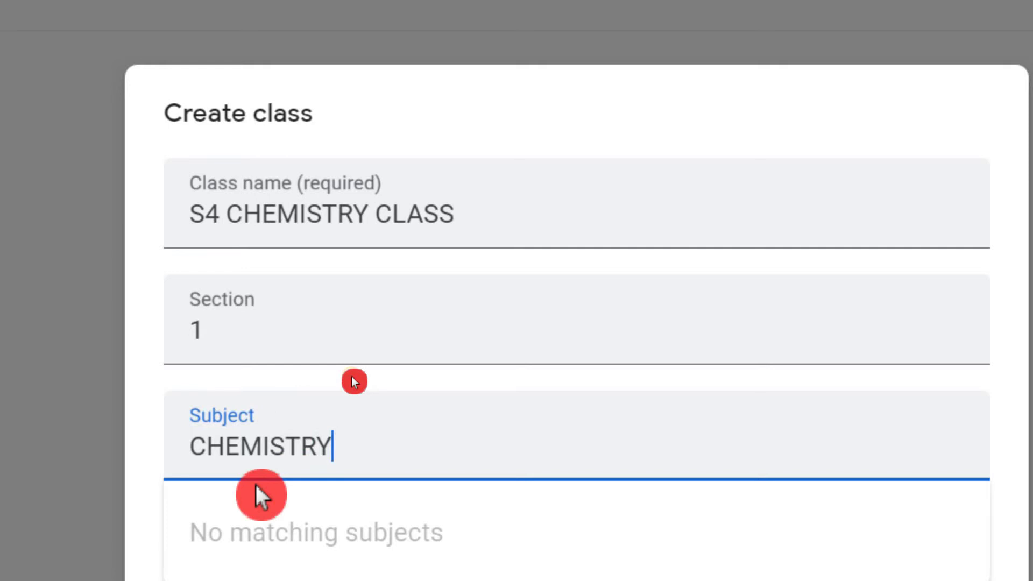
scroll(256, 486, "down", 2)
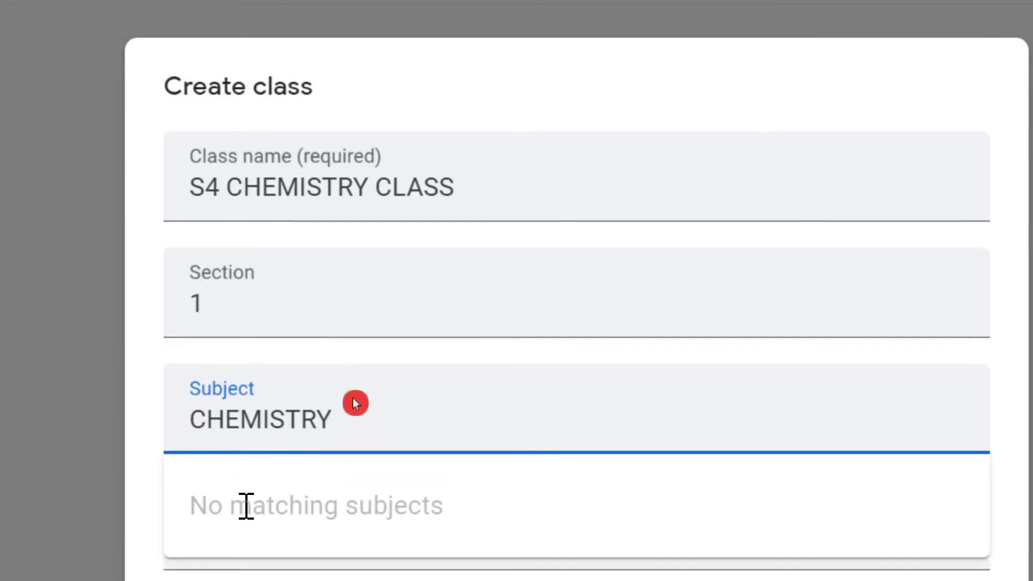
scroll(265, 509, "down", 1)
left_click(214, 508)
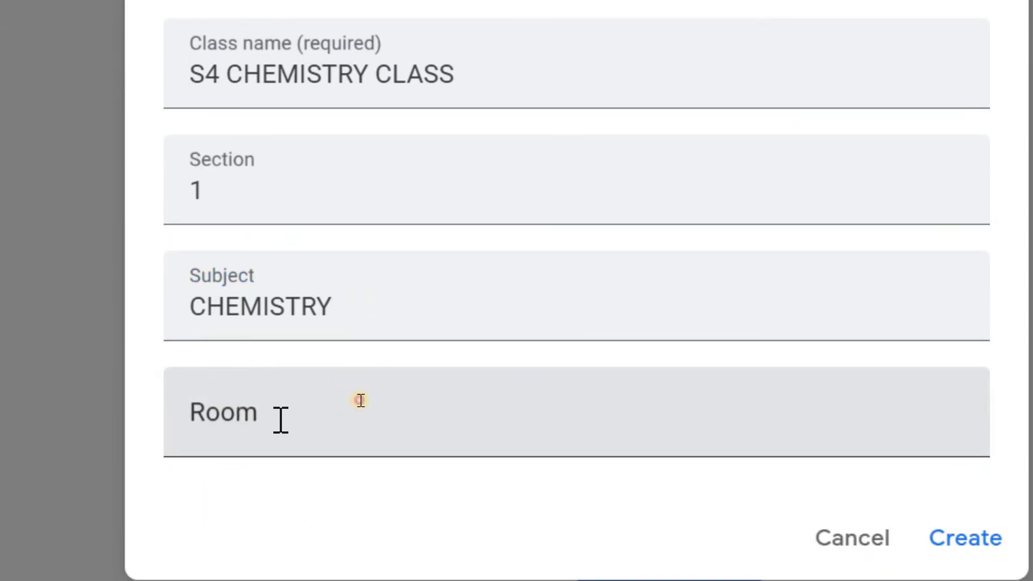
Step: Set the room to ROOM I and create the class
left_click(173, 426)
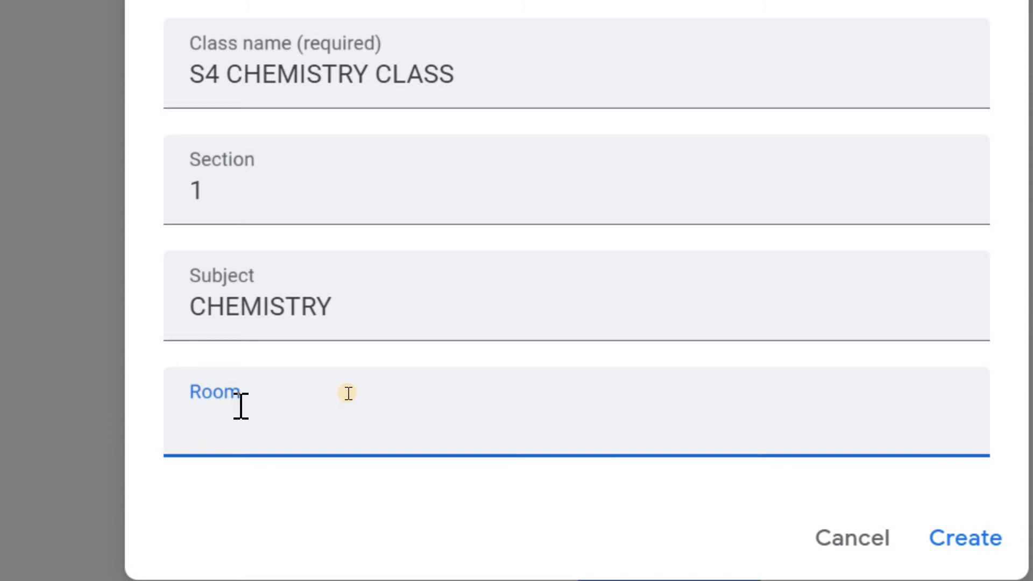
type("ROOM I")
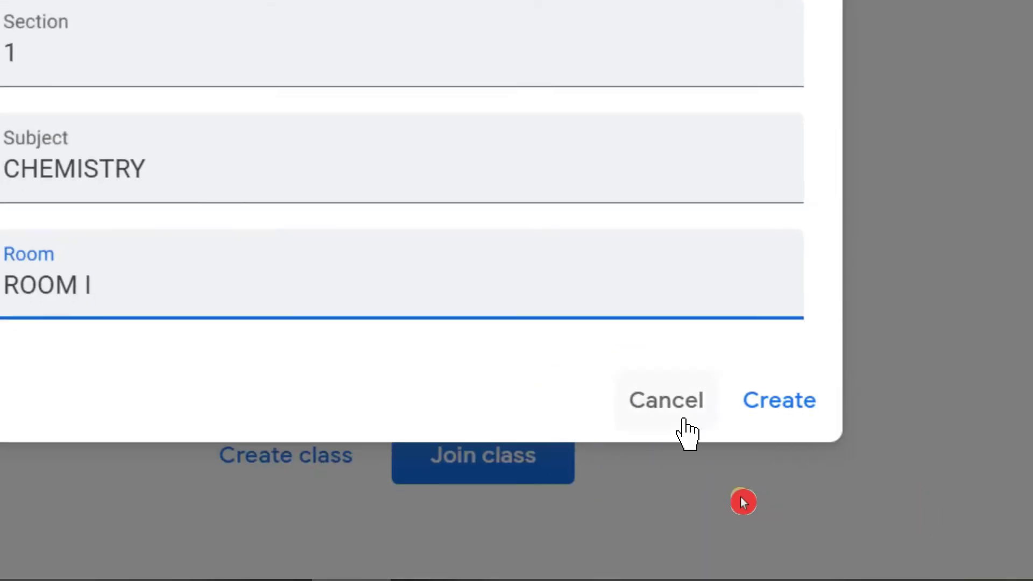
left_click(761, 401)
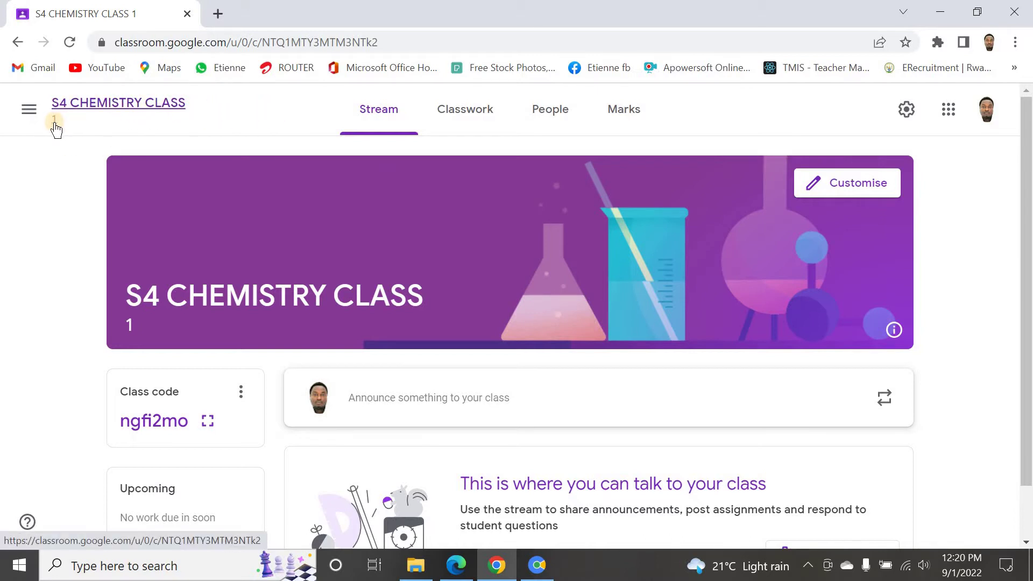
Step: Look over the new class's Stream page, including the banner, class code, upcoming work and announcement area
left_click(329, 121)
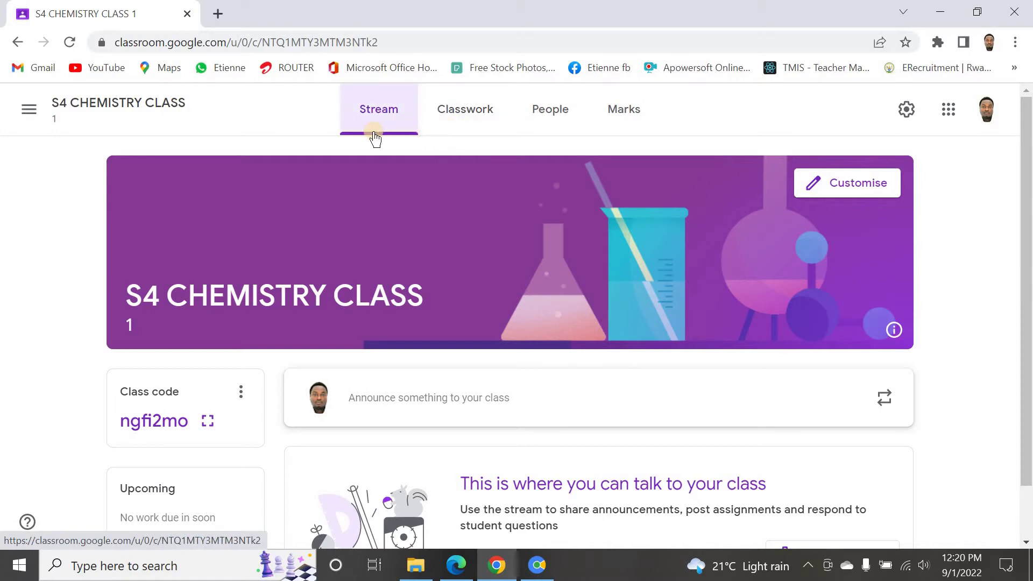
left_click(304, 155)
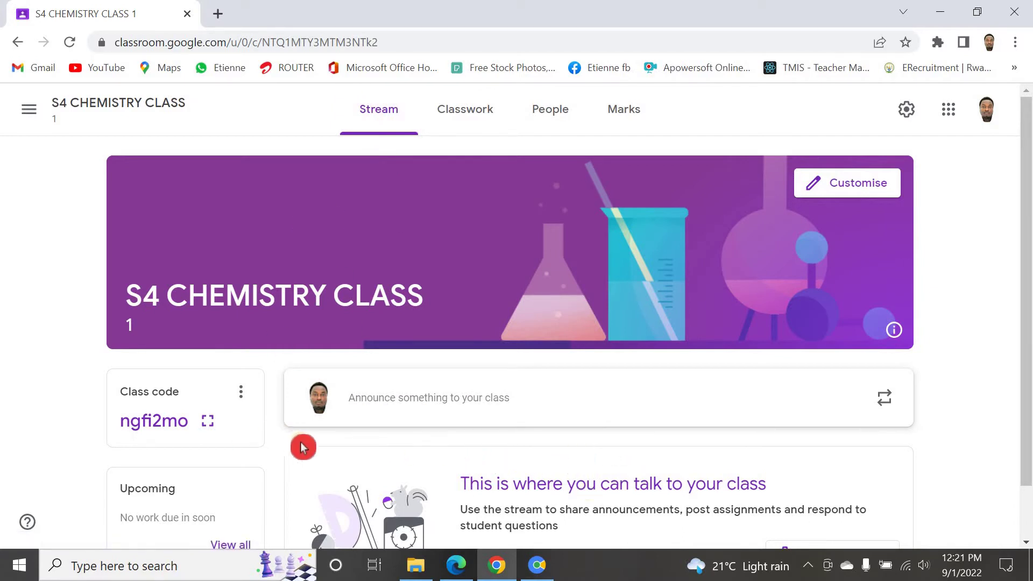
scroll(338, 443, "down", 1)
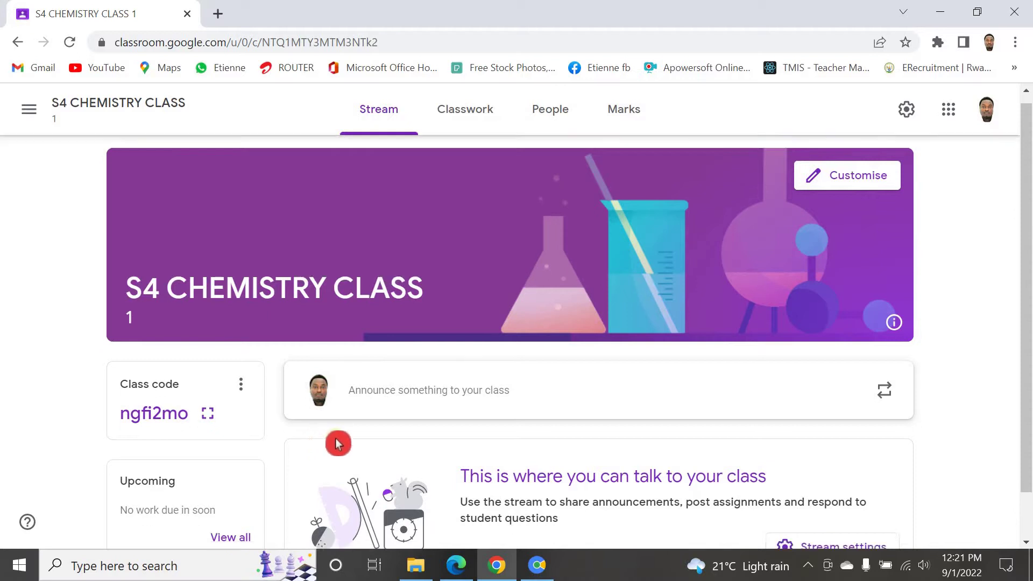
scroll(337, 443, "down", 1)
scroll(345, 430, "up", 1)
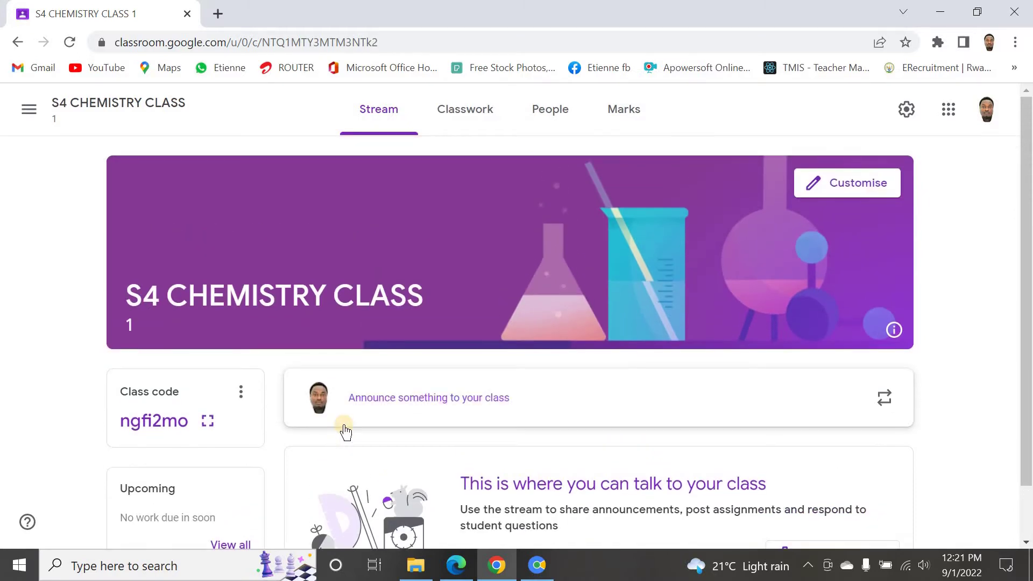
left_click(359, 442)
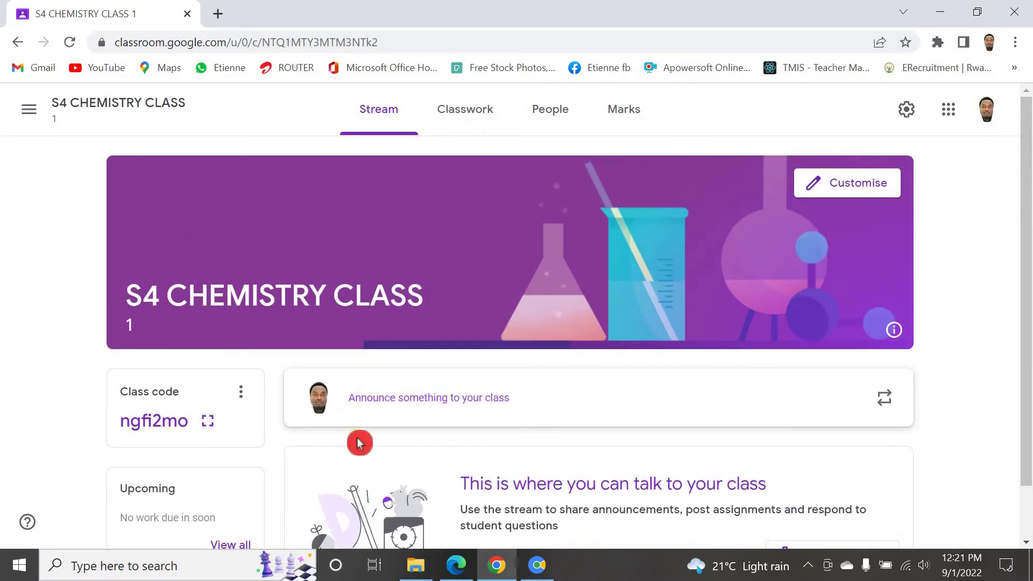
scroll(382, 487, "down", 1)
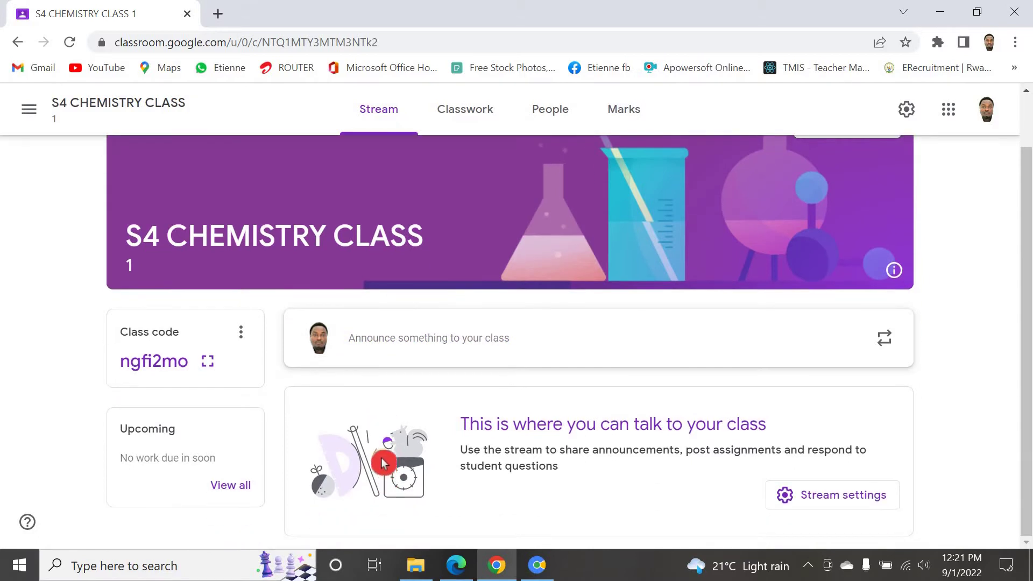
scroll(399, 454, "up", 1)
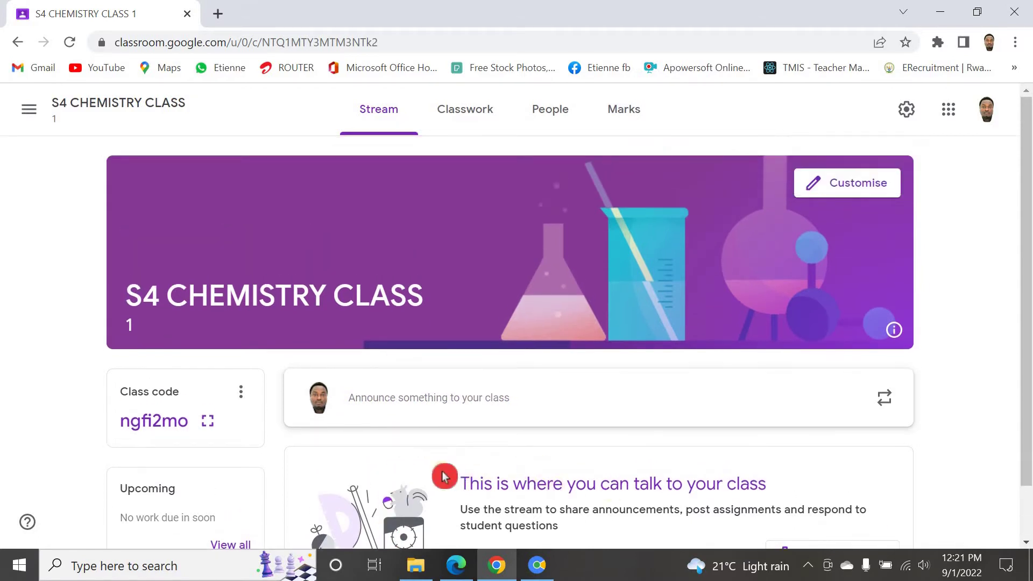
scroll(408, 464, "down", 1)
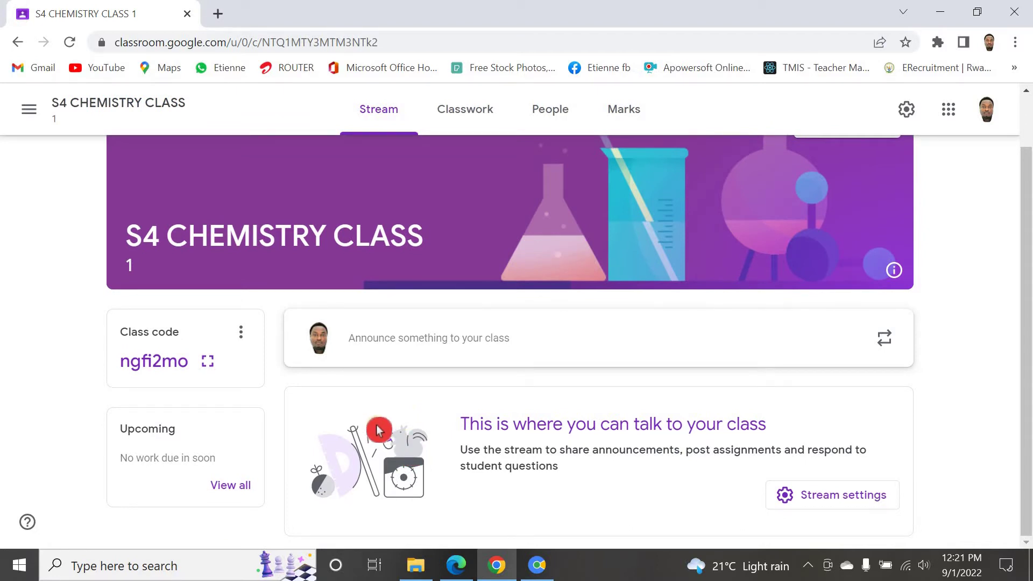
Step: Start a new announcement on the class Stream and write WELCOME TO MY CLASS as its text
scroll(380, 429, "up", 1)
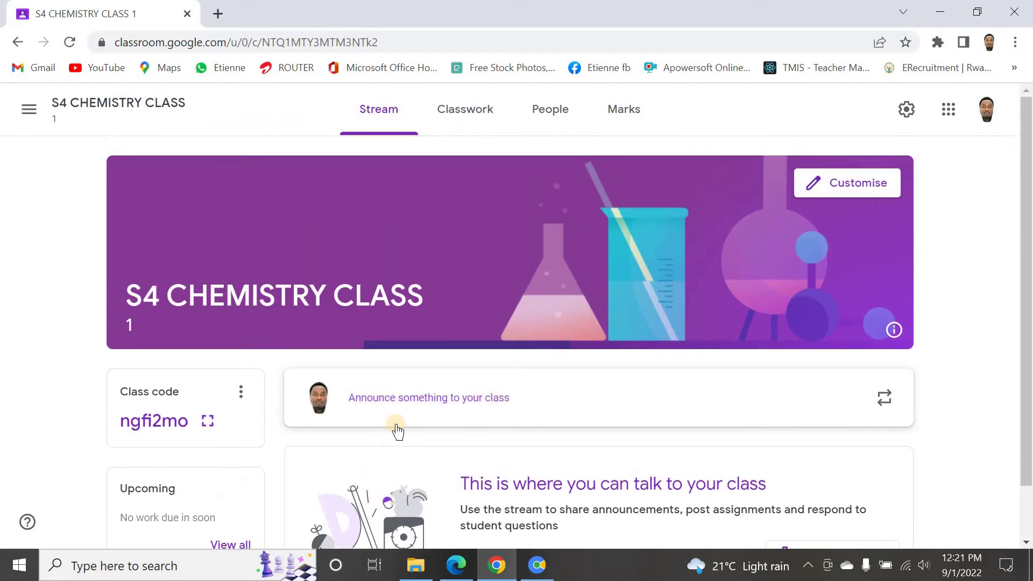
scroll(451, 443, "down", 1)
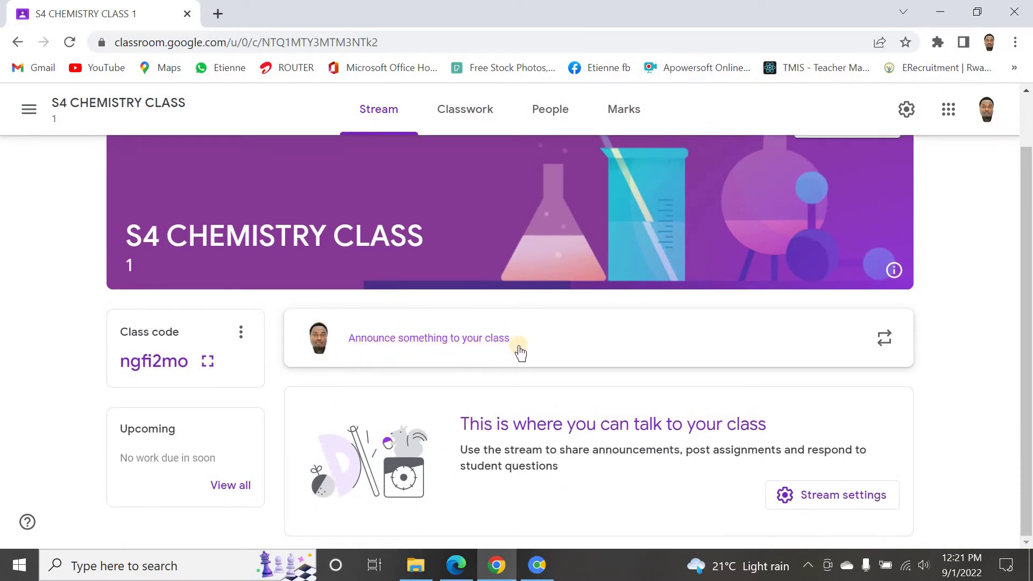
left_click(439, 344)
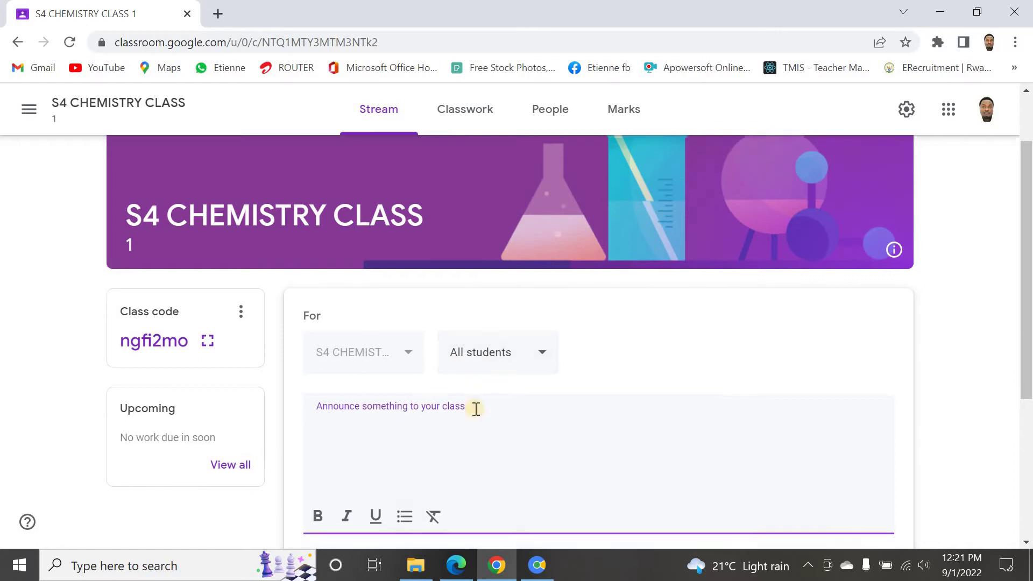
left_click(337, 353)
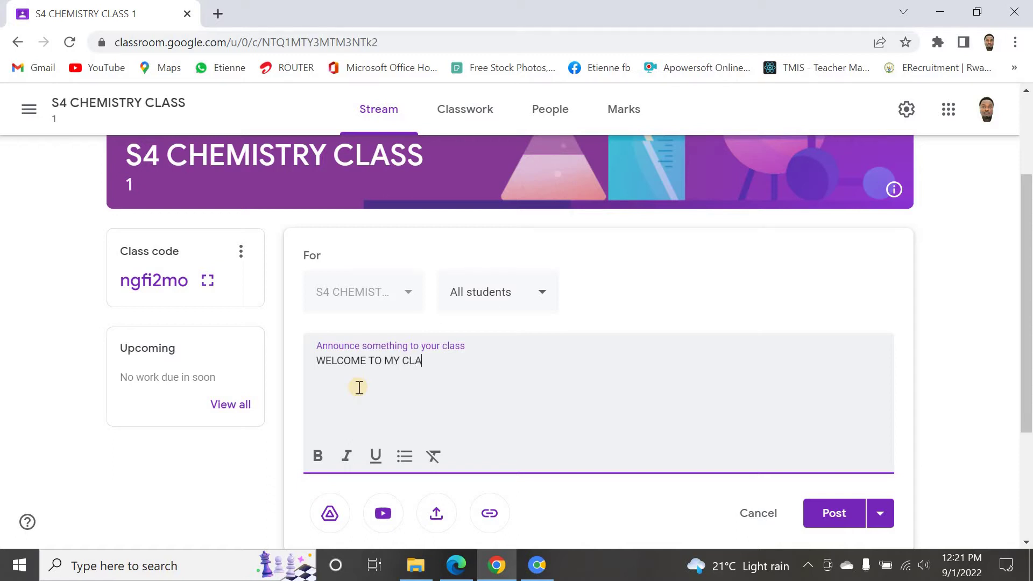
type("SS")
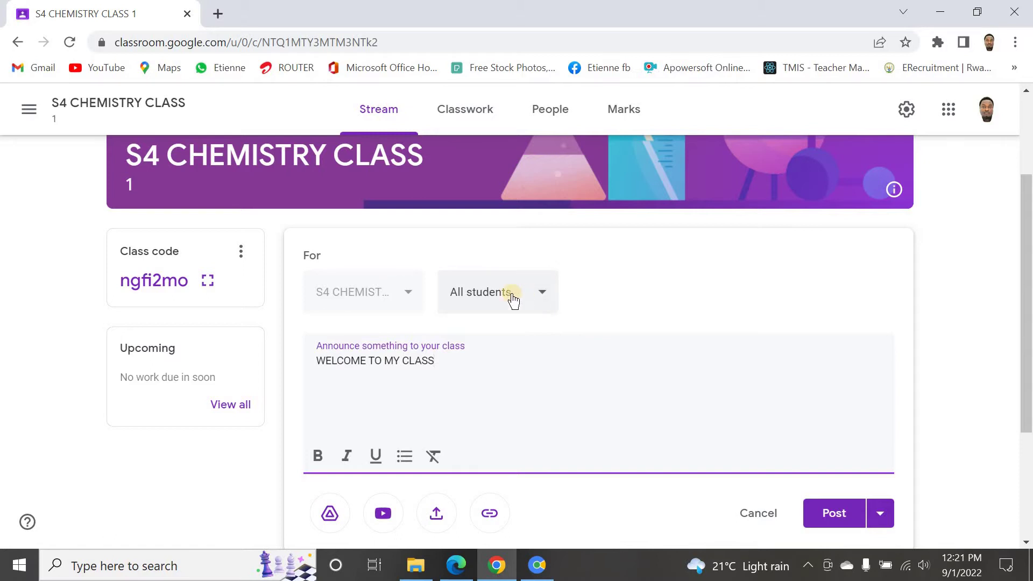
Step: Check that the announcement is addressed to all students and make the text WELCOME TO MY CLASS bold
left_click(544, 292)
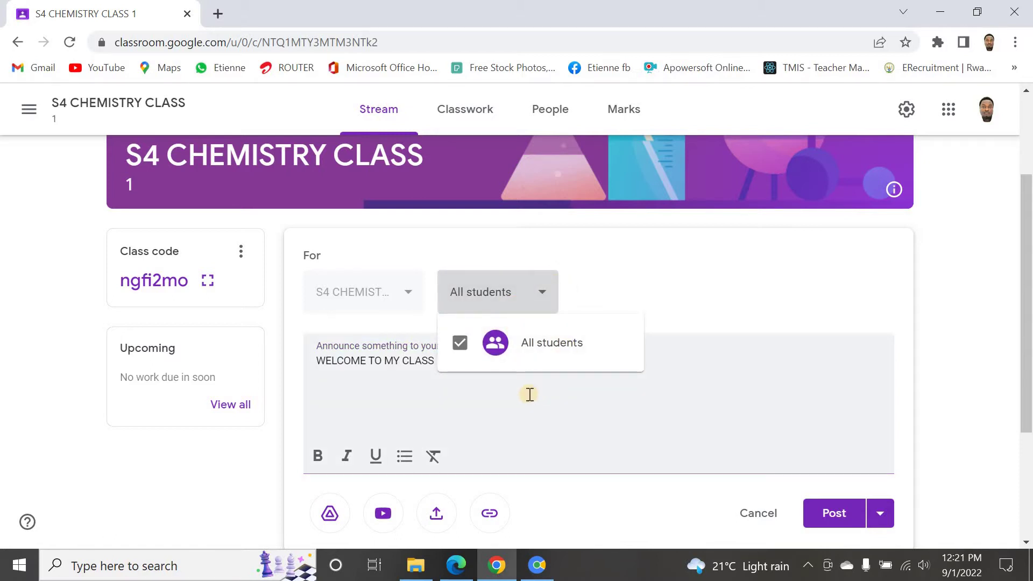
left_click(501, 397)
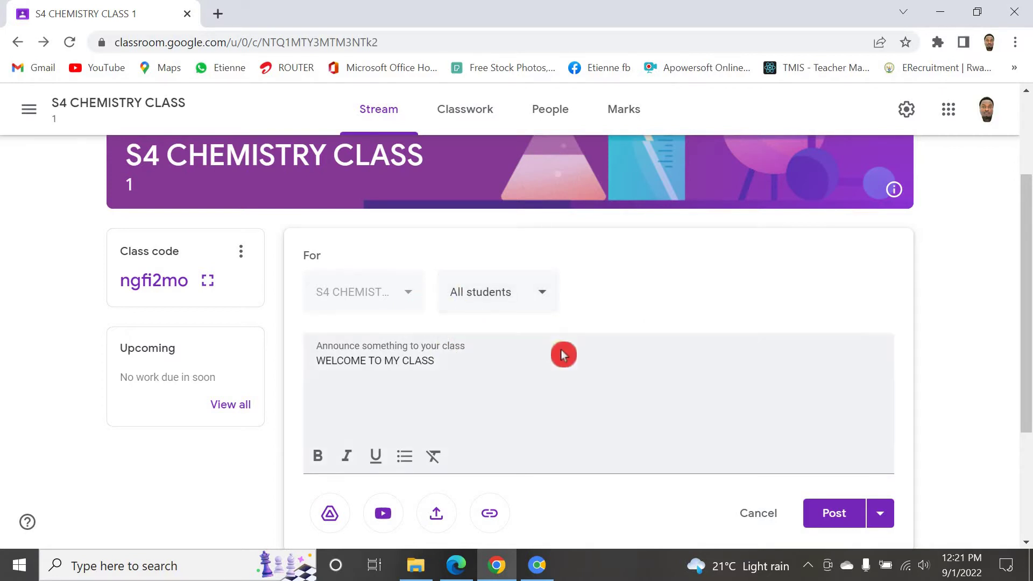
scroll(484, 344, "down", 3)
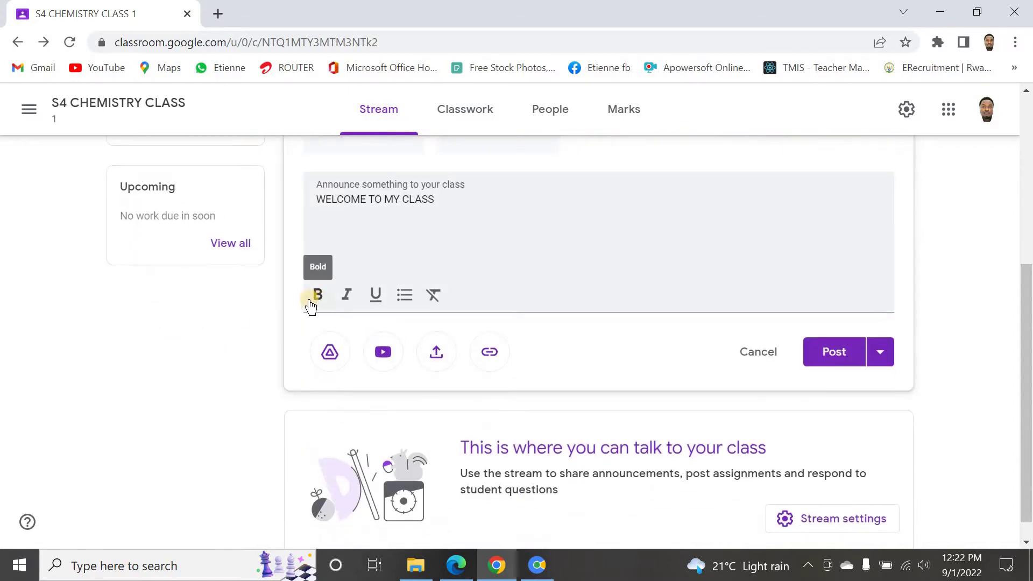
left_click_drag(439, 200, 315, 199)
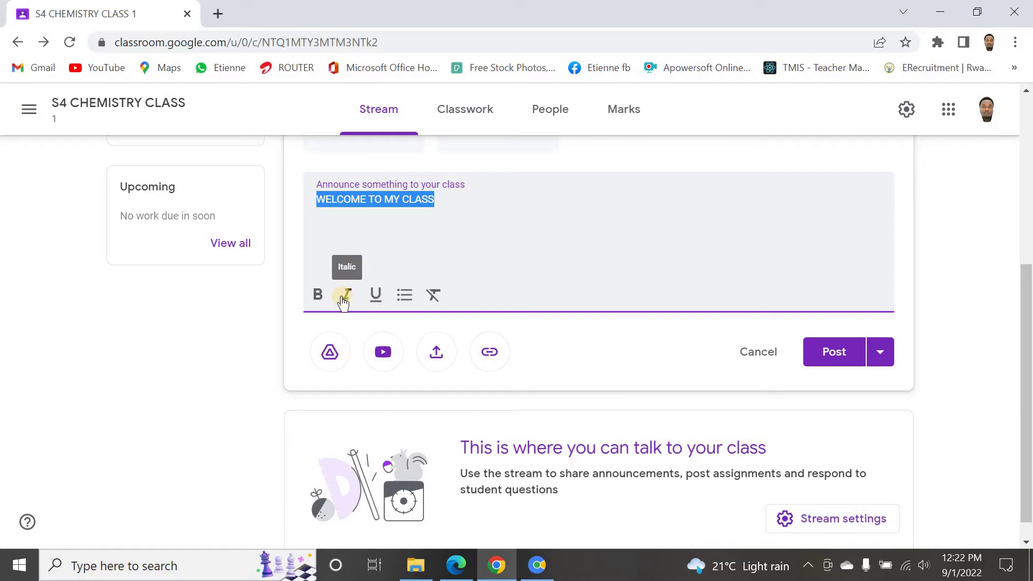
left_click(316, 296)
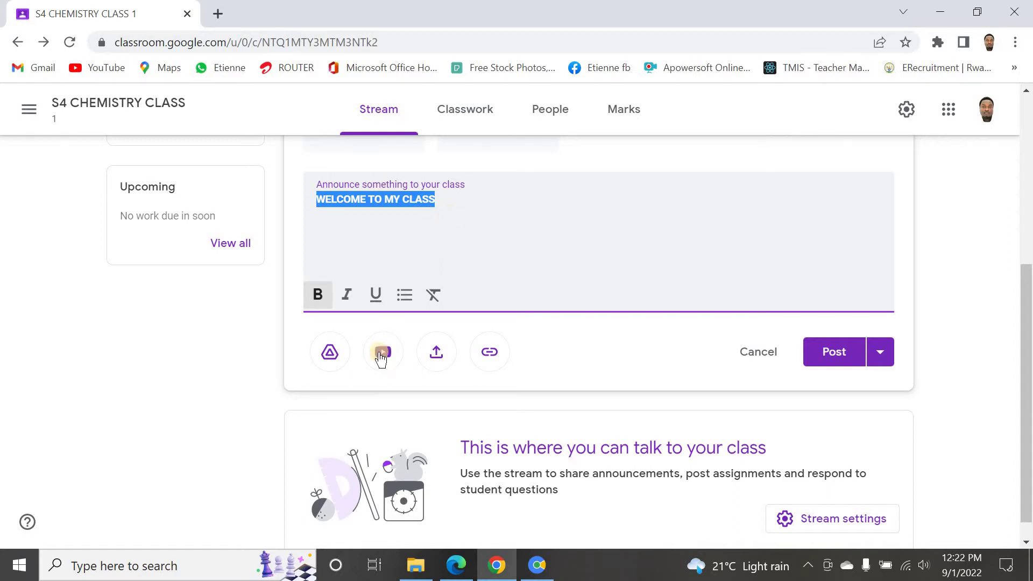
Step: Look at the Google Drive and YouTube attachment dialogs for the announcement, closing each without attaching anything
left_click(331, 355)
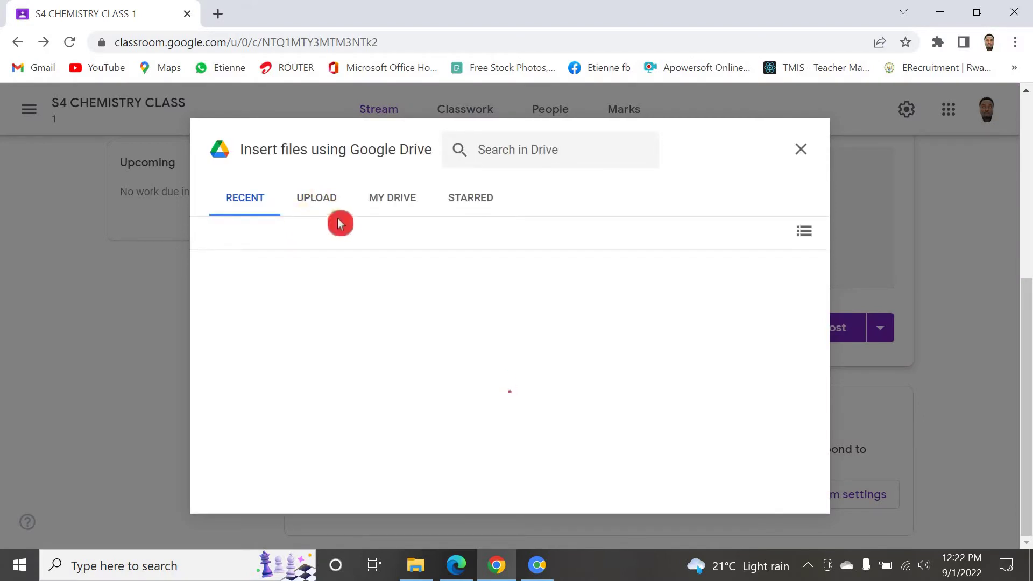
left_click(799, 148)
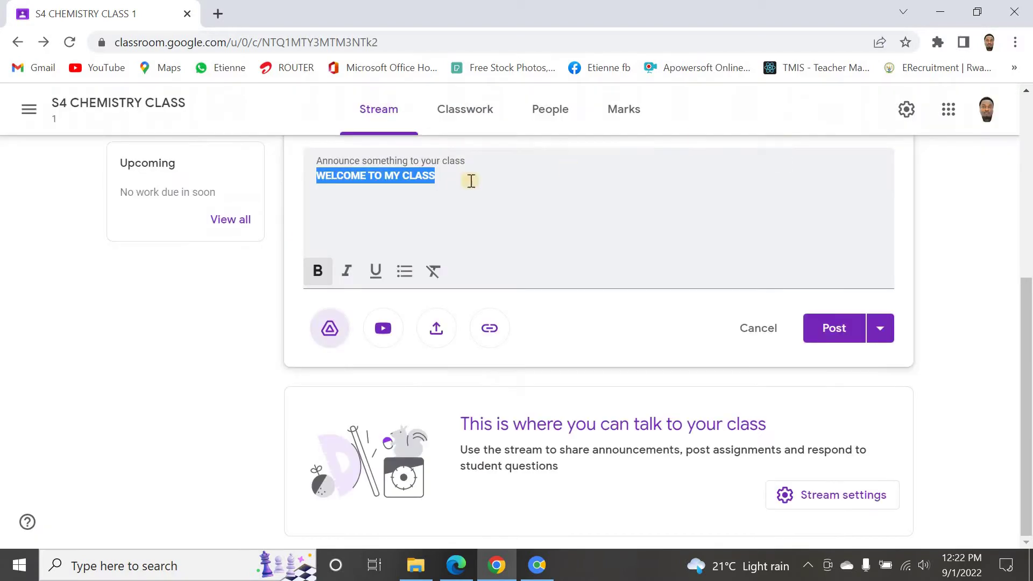
left_click(384, 329)
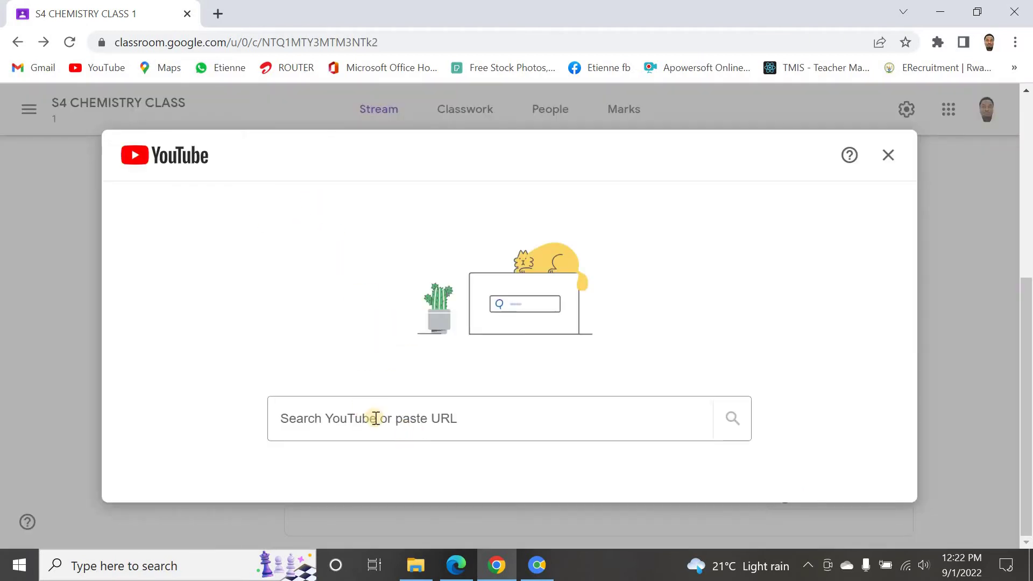
left_click(375, 417)
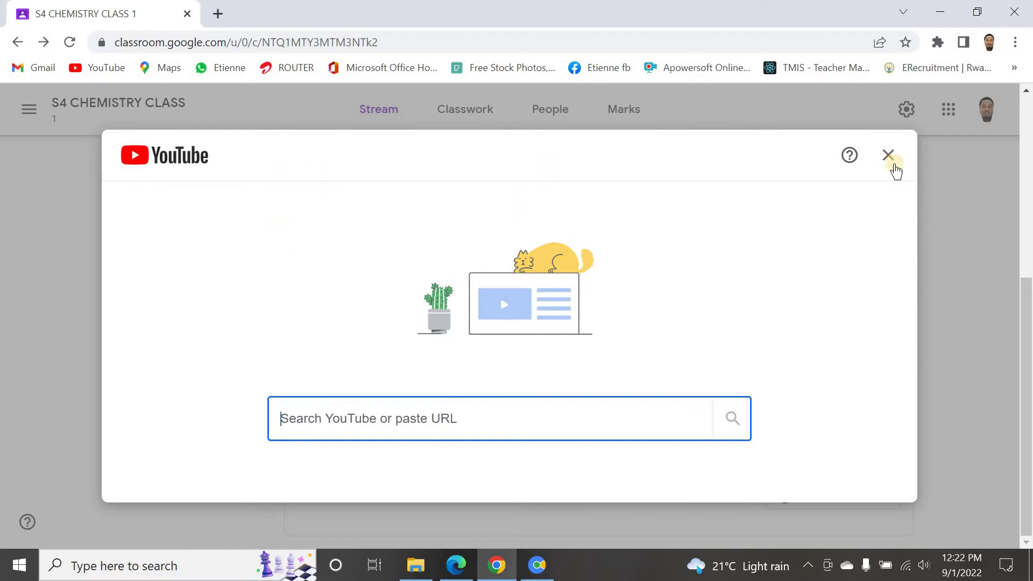
left_click(888, 156)
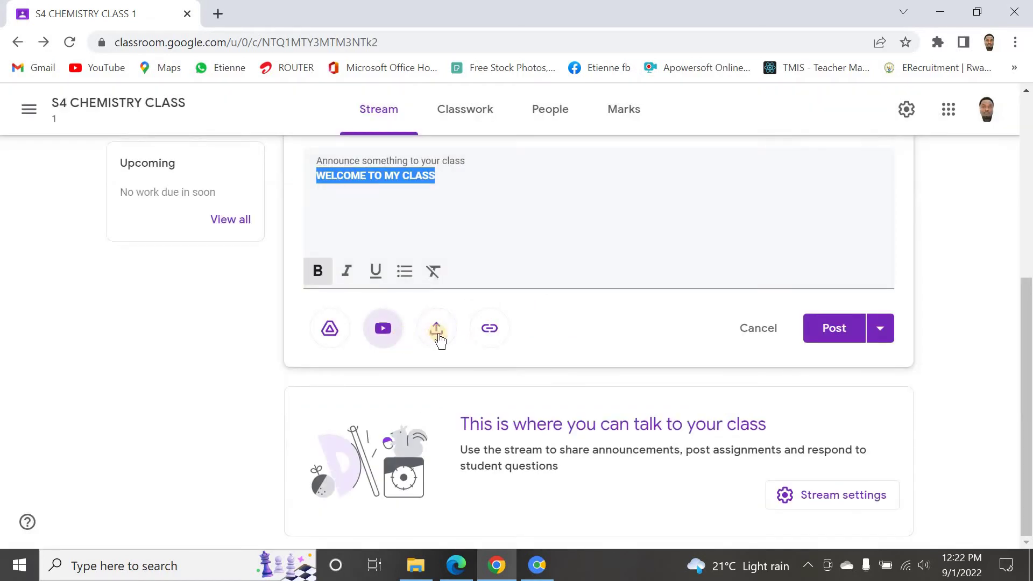
Step: Examine the announcement's file upload options, including browsing the computer and My Drive, and the link dialog, without attaching anything
left_click(440, 333)
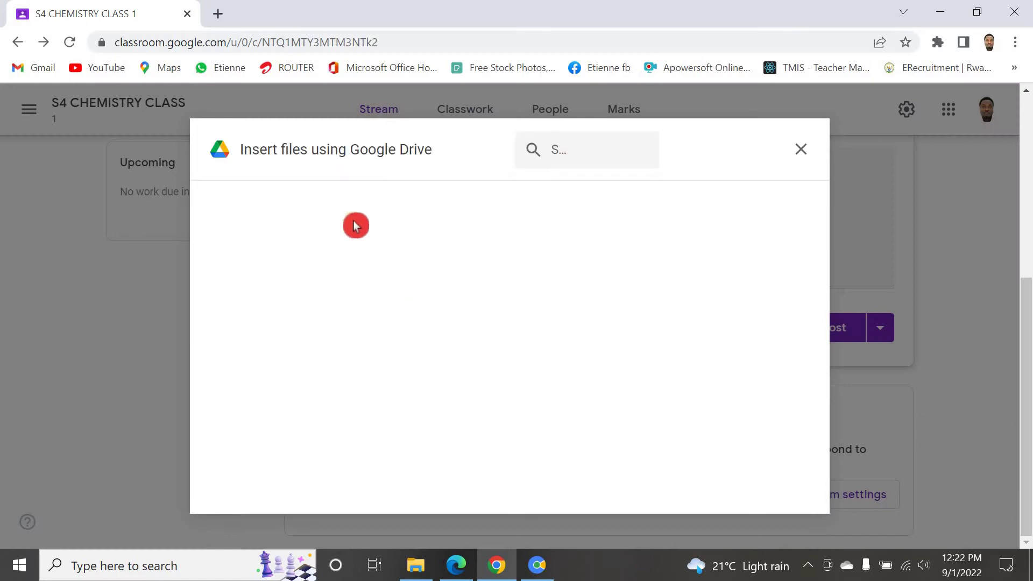
left_click(406, 241)
left_click(329, 219)
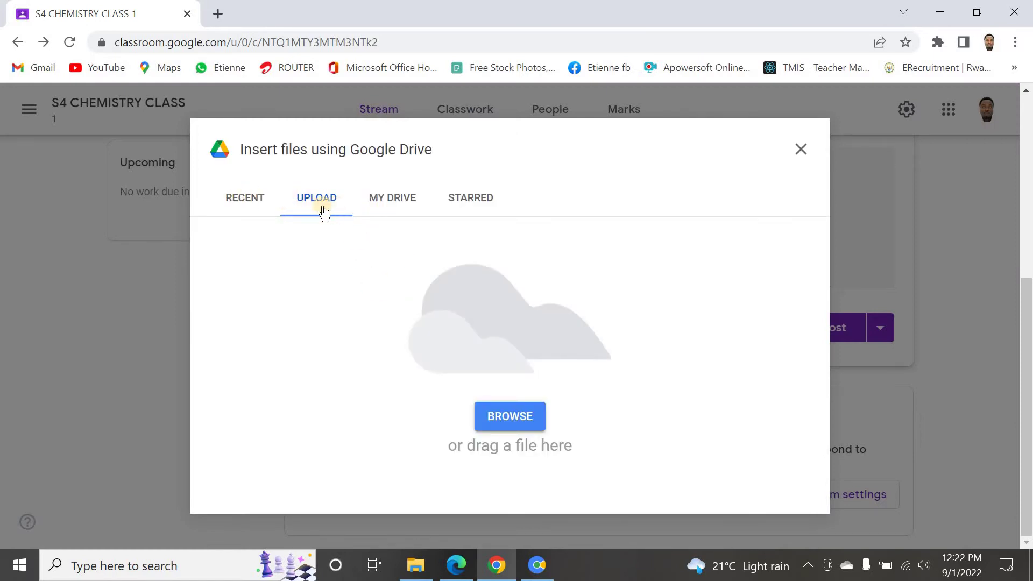
left_click(501, 415)
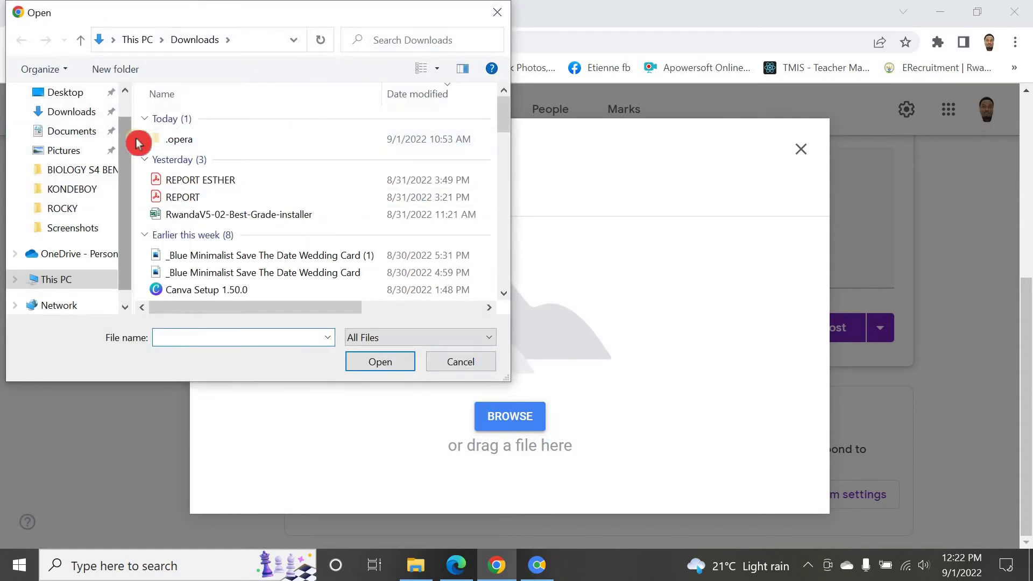
left_click(504, 11)
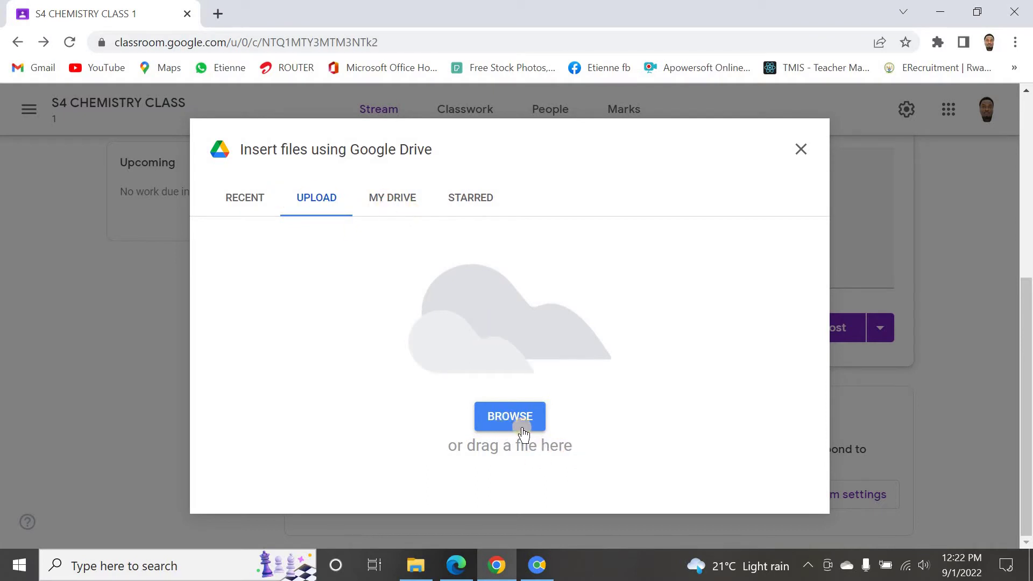
left_click(394, 204)
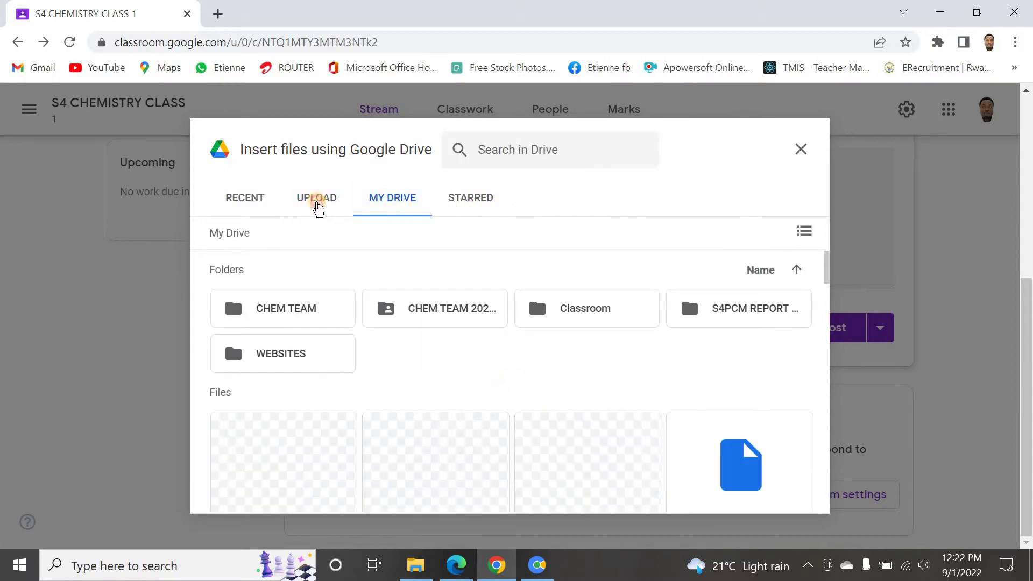
left_click(317, 204)
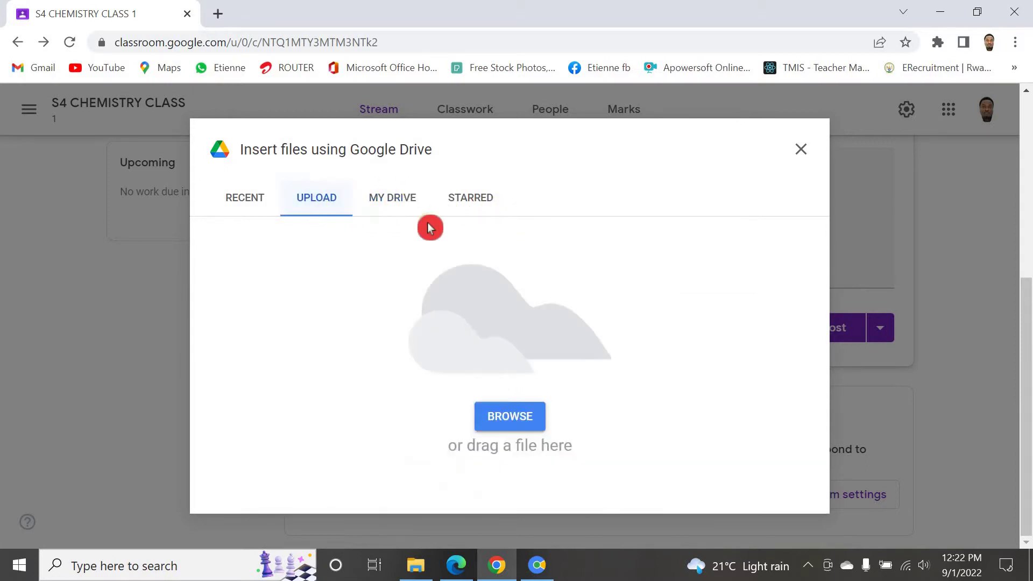
left_click(801, 149)
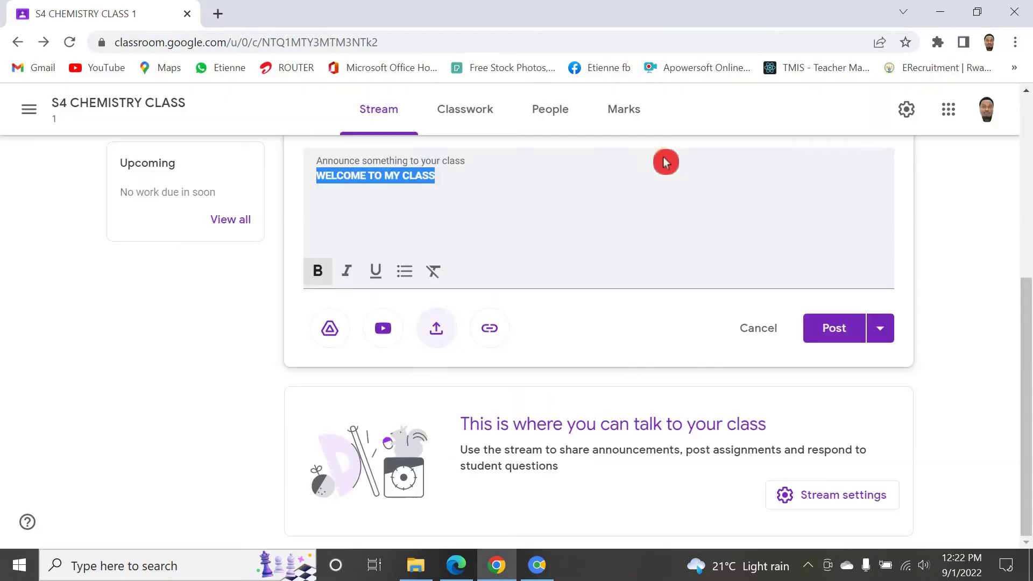
left_click(490, 331)
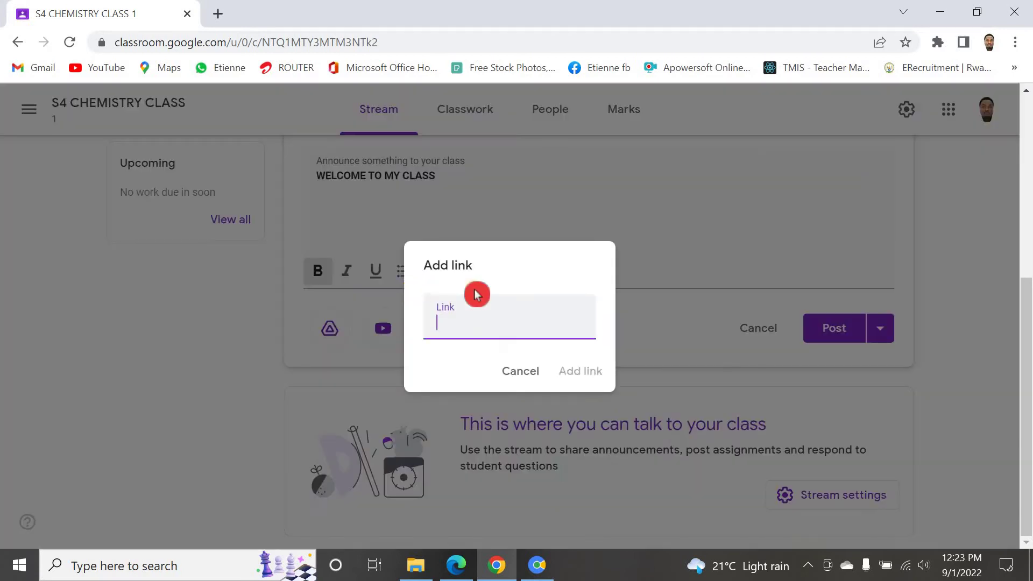
left_click(520, 371)
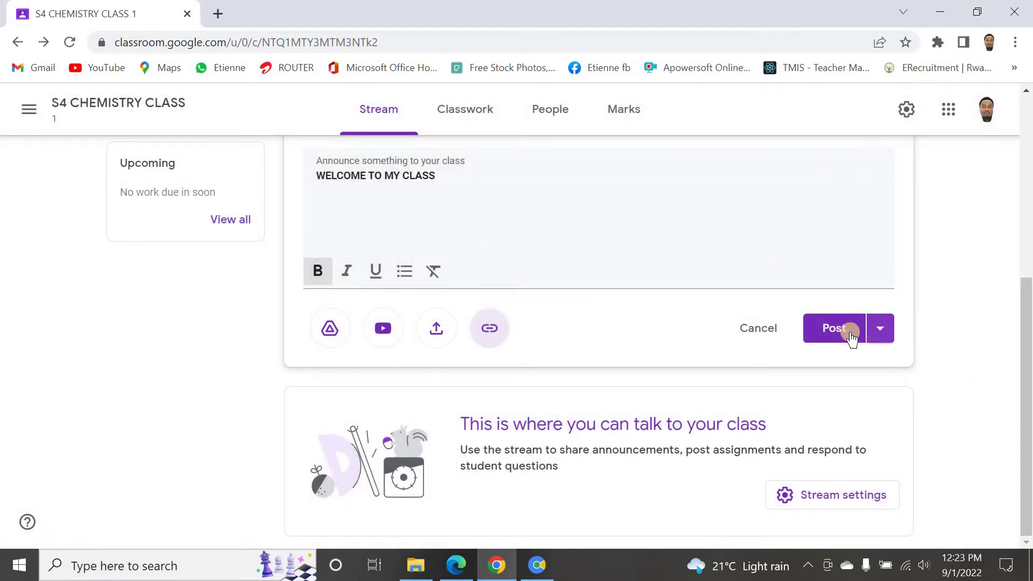
Step: Review the announcement's posting options and the date choices for scheduling it, and close the schedule dialog
left_click(880, 334)
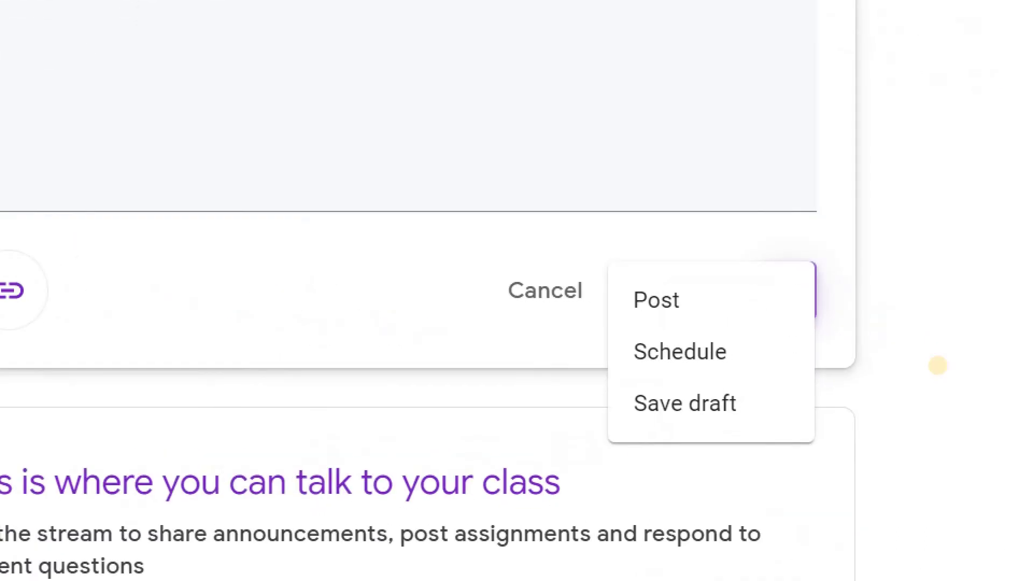
scroll(1027, 419, "down", 1)
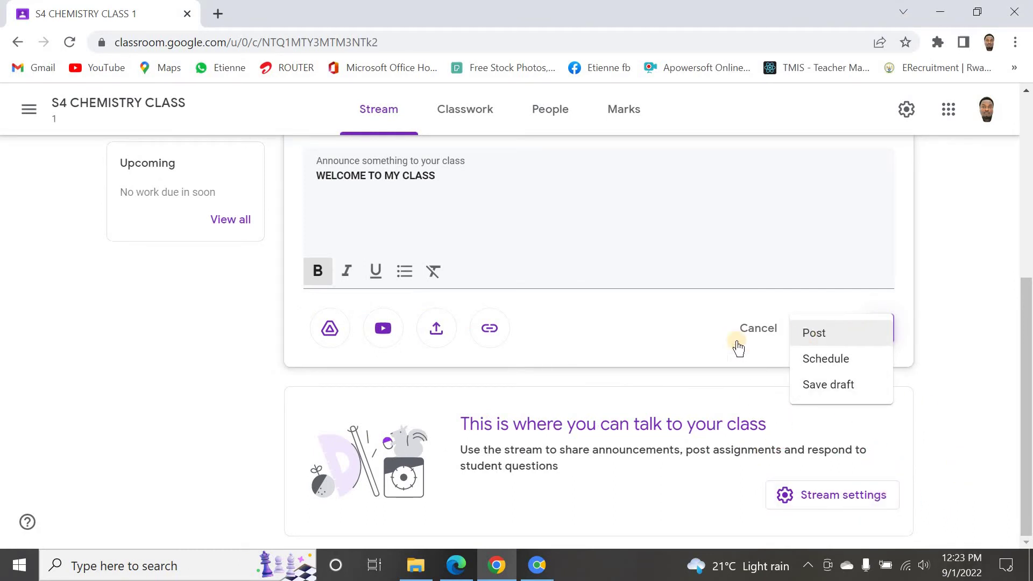
left_click(797, 360)
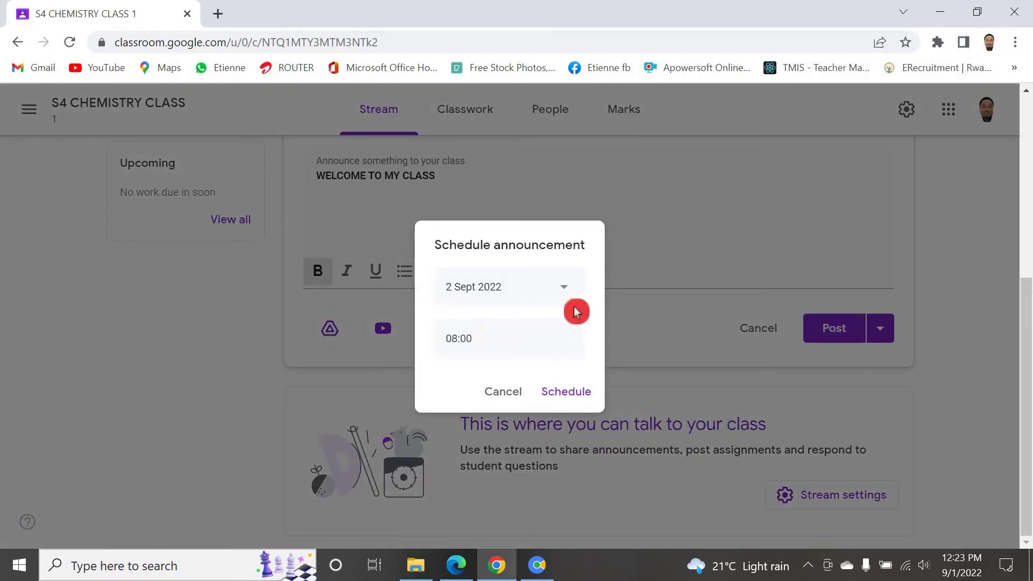
left_click(563, 286)
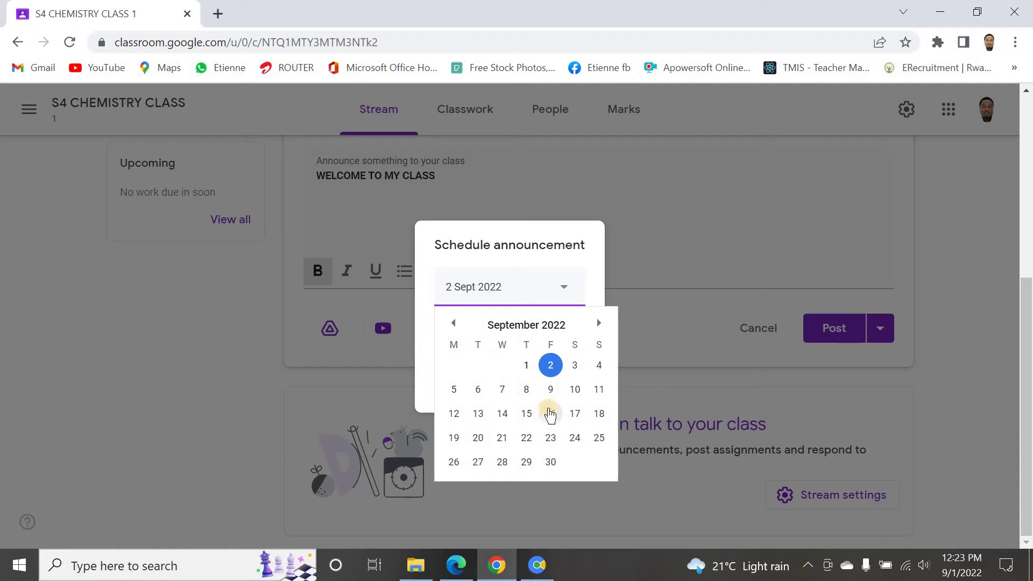
left_click(557, 413)
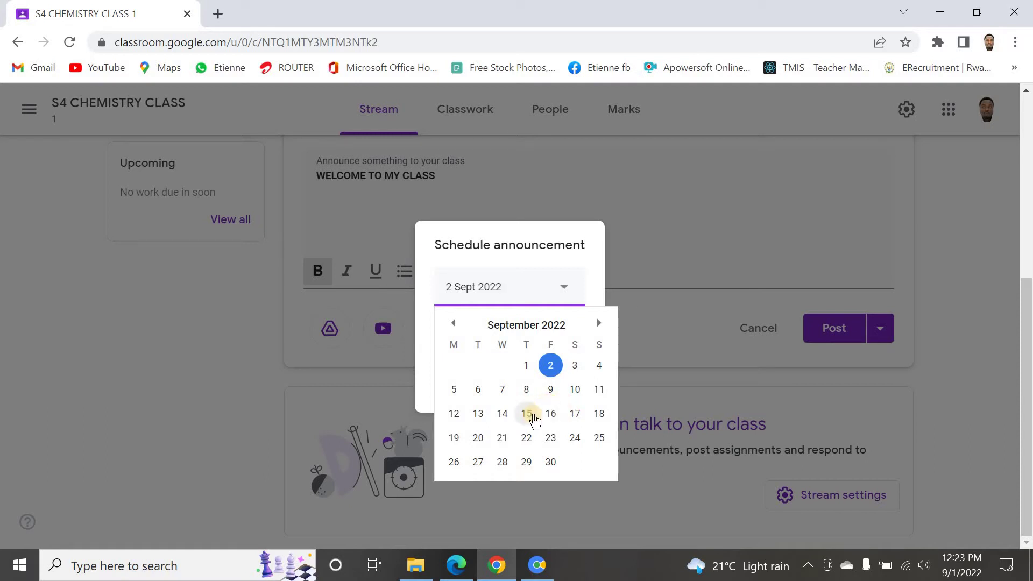
left_click(433, 407)
left_click(536, 404)
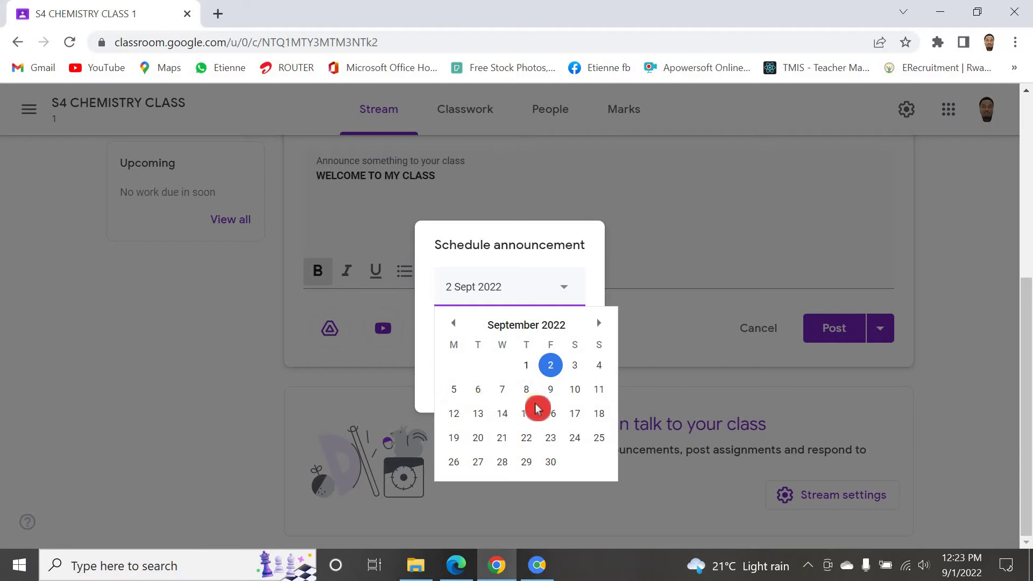
left_click(498, 382)
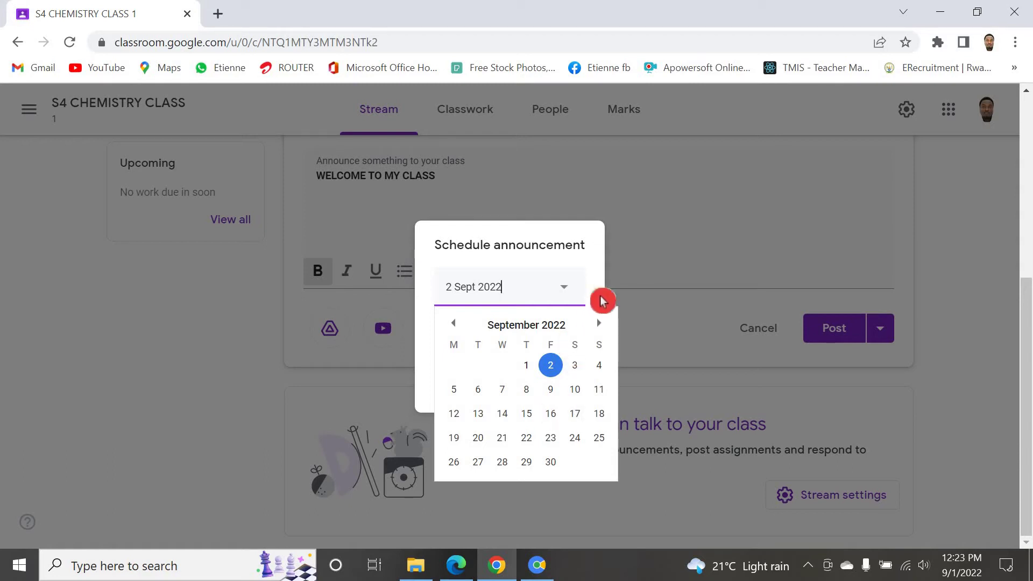
left_click(618, 253)
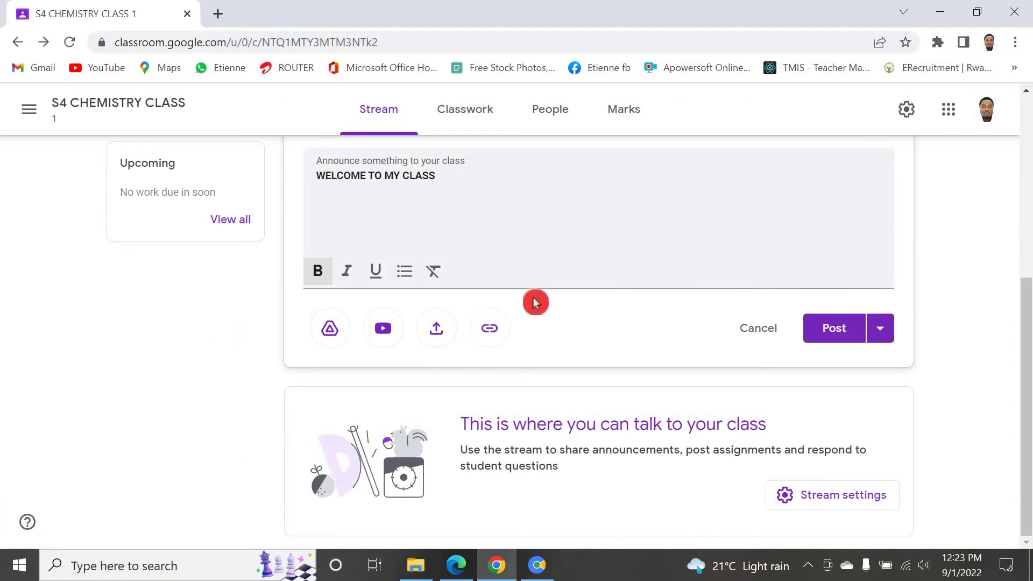
Step: Schedule the WELCOME TO MY CLASS announcement for 2 Sept 2022 at 01:00
left_click(882, 334)
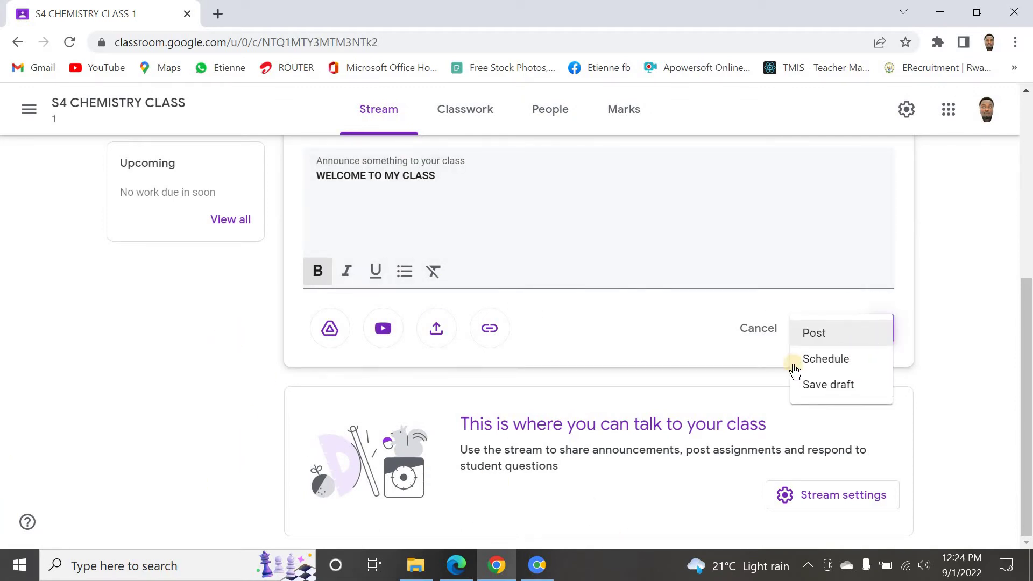
left_click(816, 359)
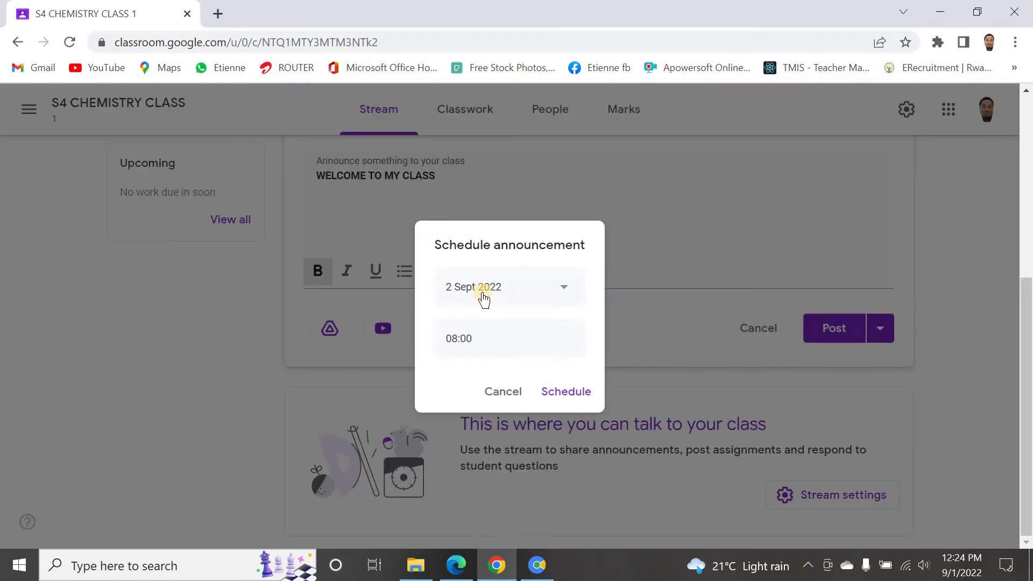
left_click(568, 291)
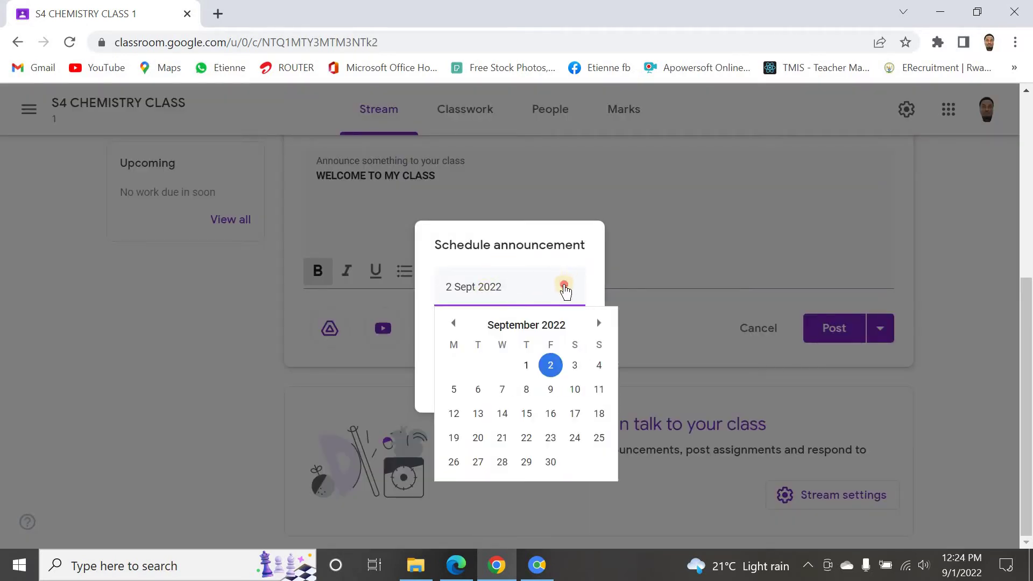
left_click(595, 288)
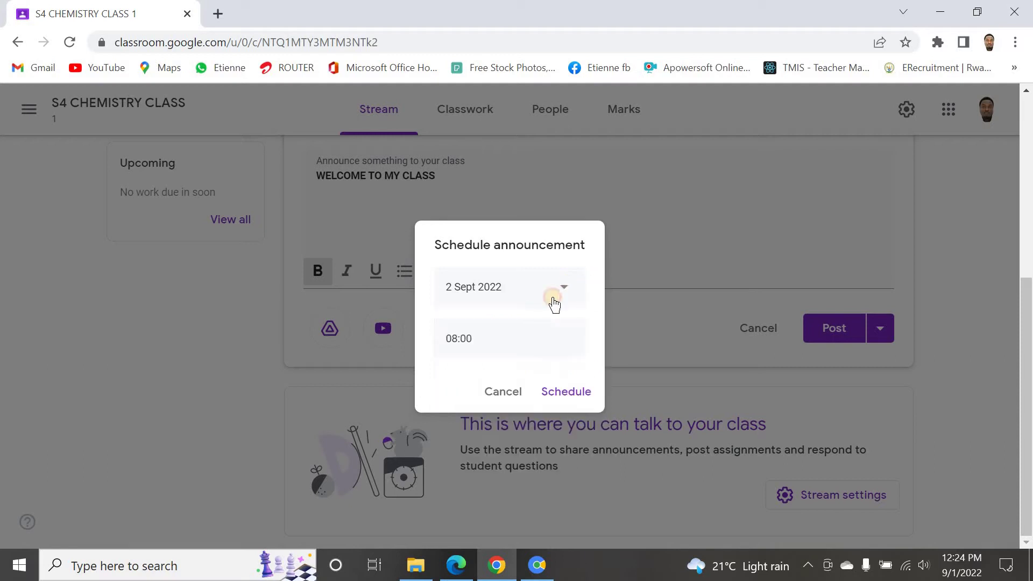
left_click(477, 341)
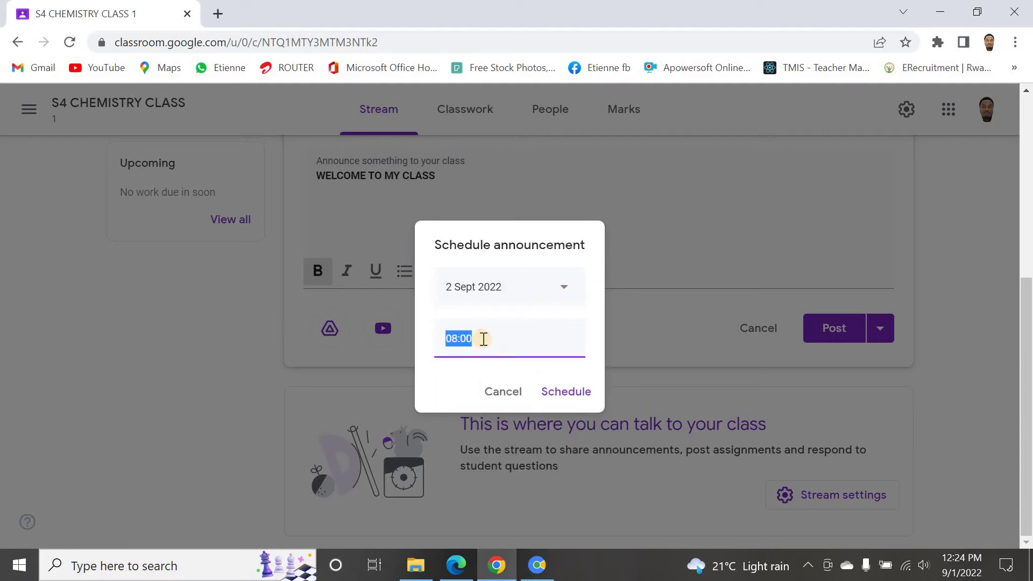
left_click(486, 337)
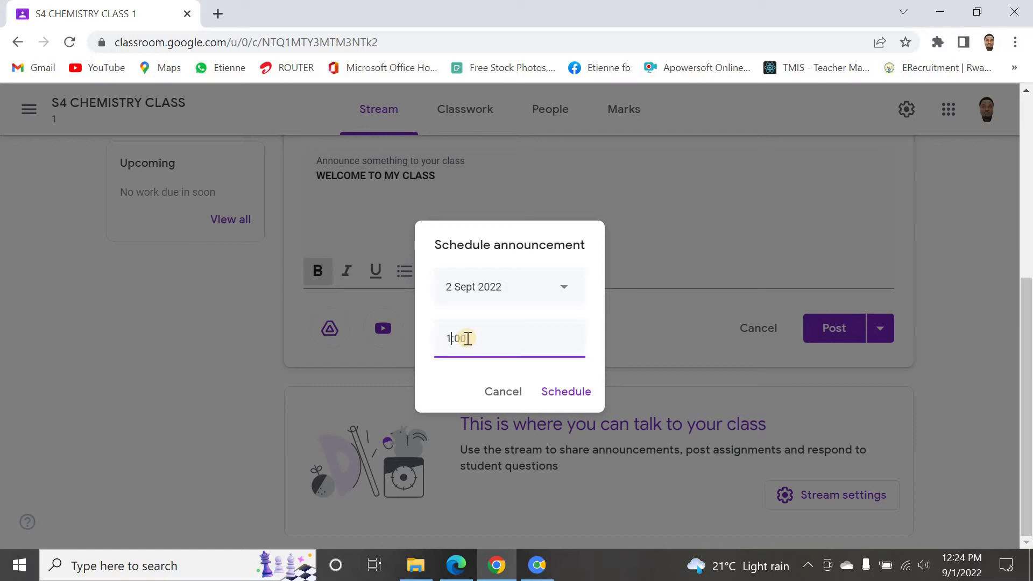
left_click(559, 392)
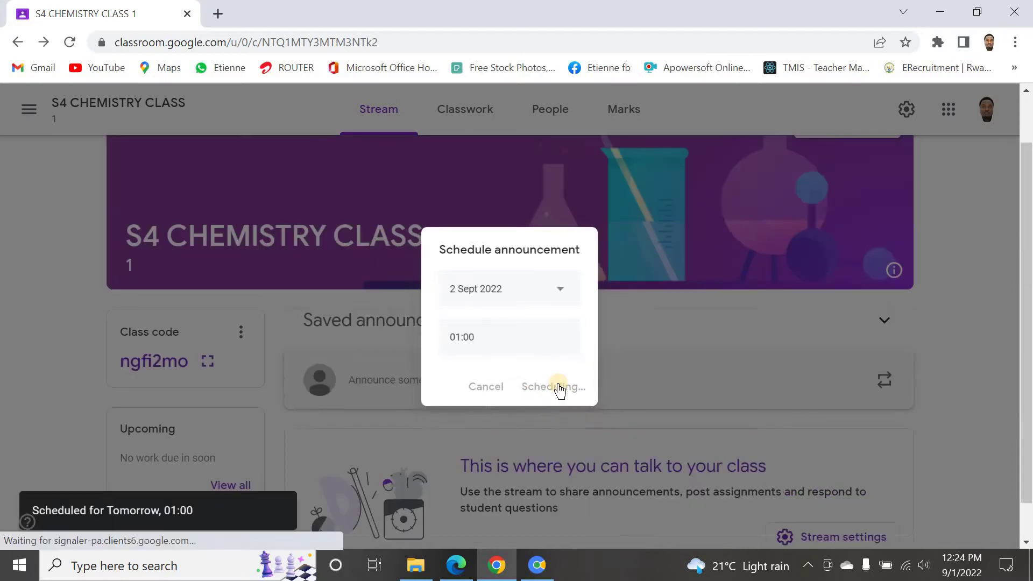
scroll(474, 342, "down", 1)
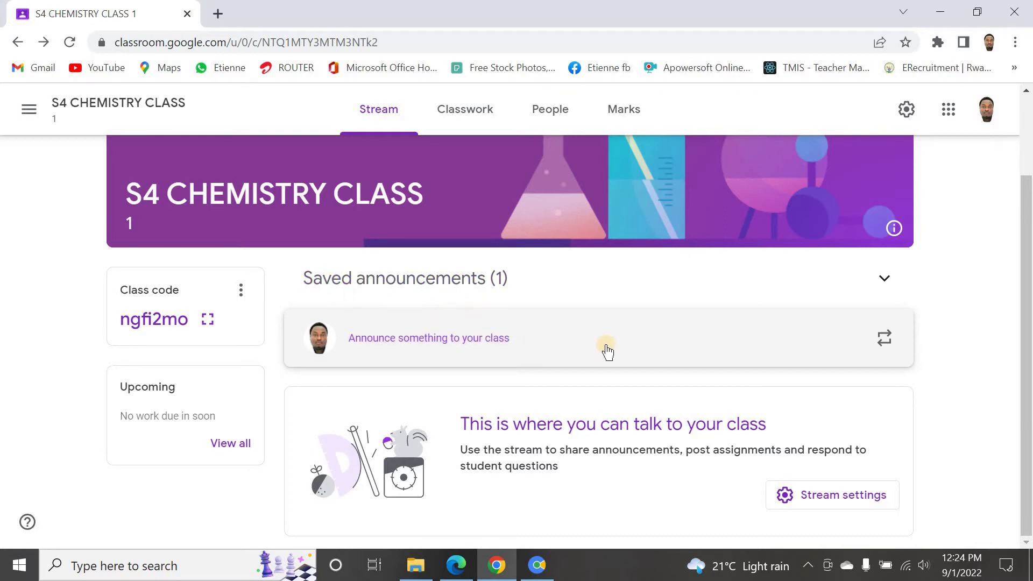
left_click(654, 351)
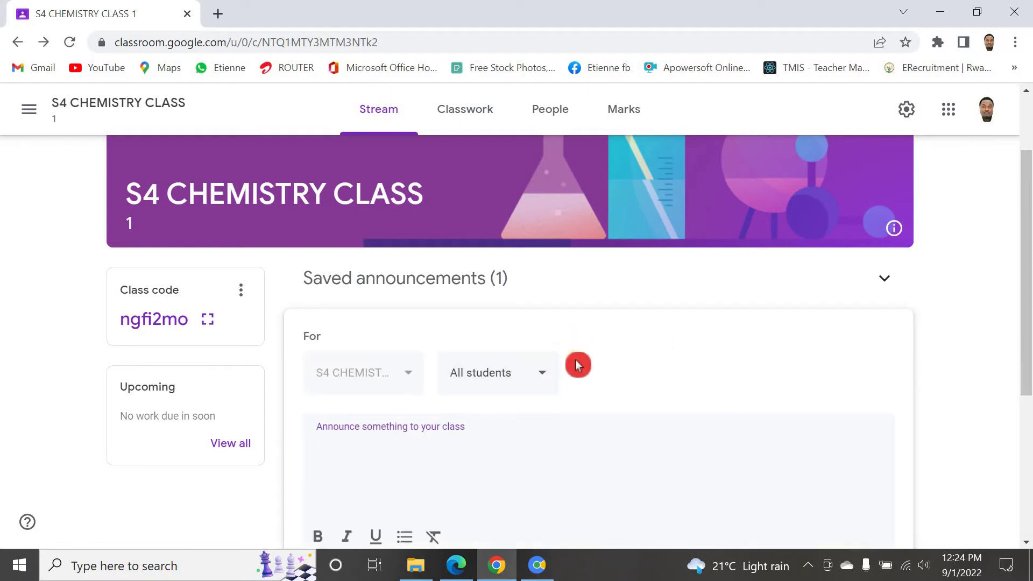
scroll(507, 387, "up", 2)
scroll(508, 382, "down", 3)
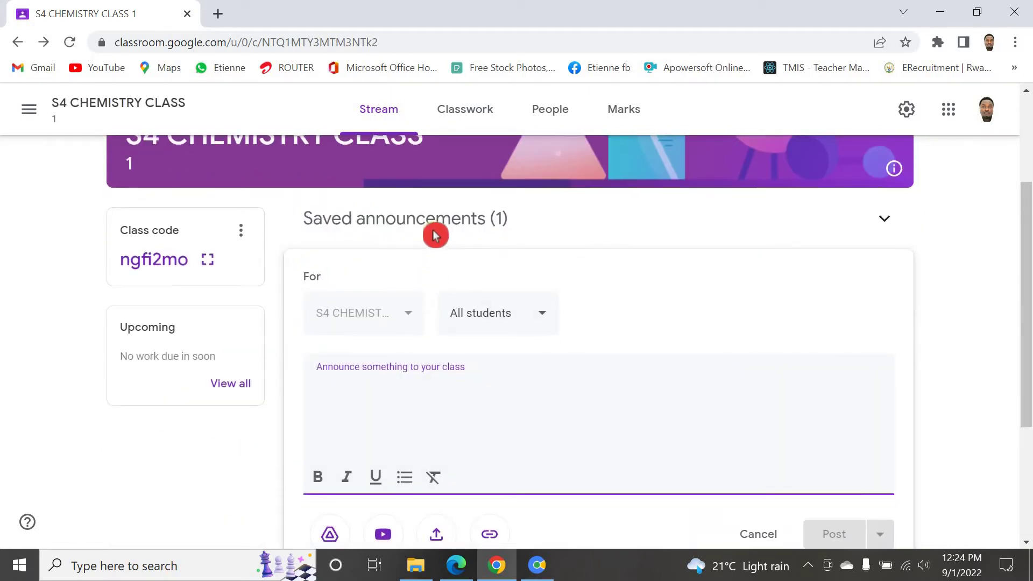
left_click(608, 254)
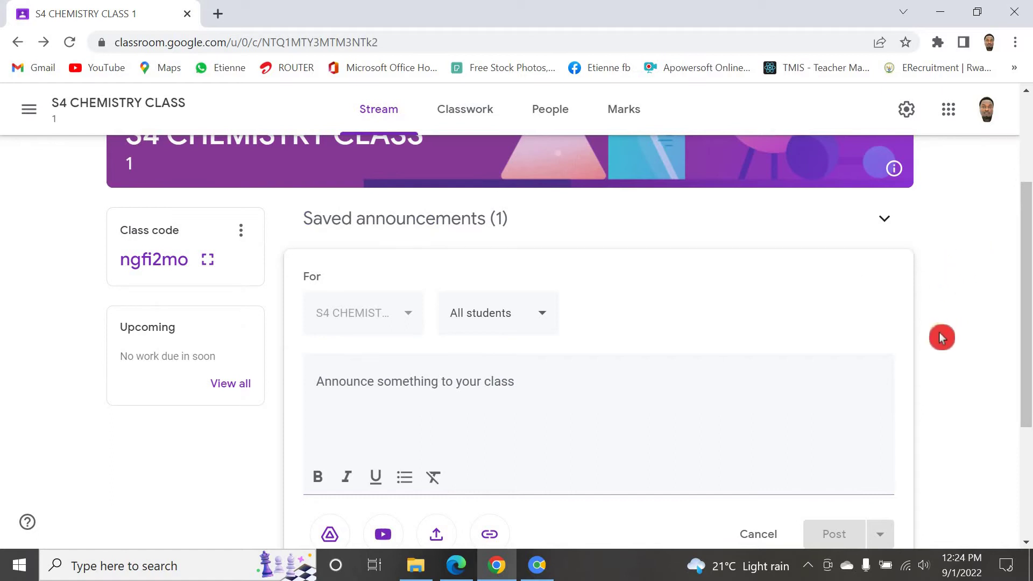
scroll(935, 339, "down", 3)
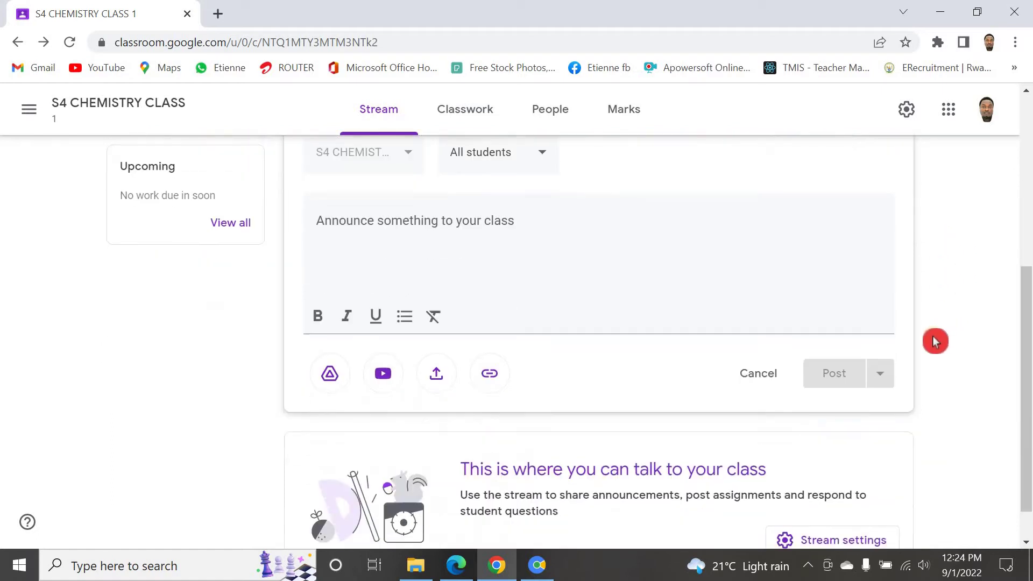
left_click(763, 379)
Step: Expand the saved announcements, open WELCOME TO MY CLASS and schedule it again with its existing date and time
left_click(473, 279)
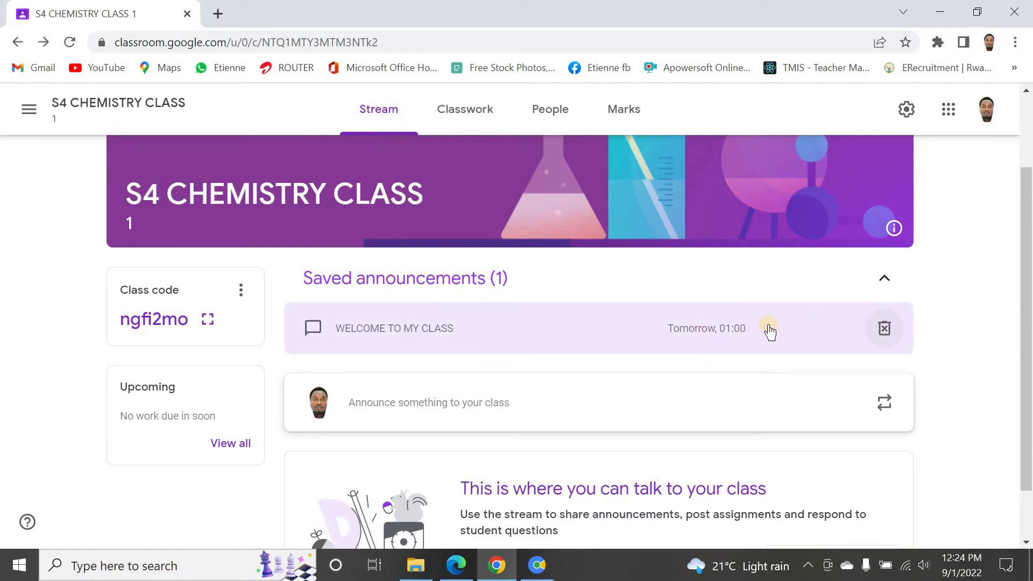
left_click(602, 319)
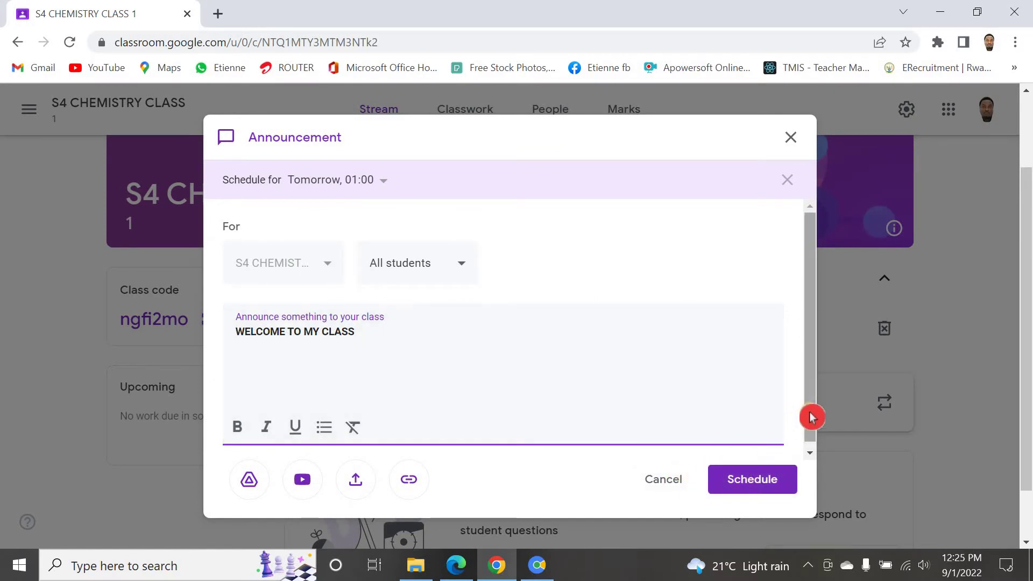
left_click(760, 479)
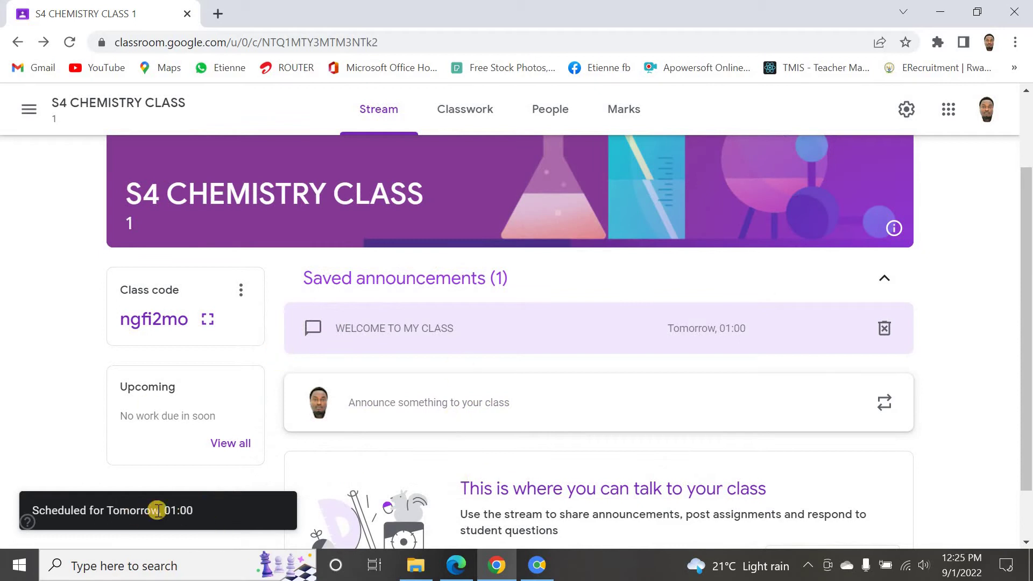
Step: Reopen the scheduled WELCOME TO MY CLASS announcement, review its text and student selection, and close it without changes
left_click(457, 327)
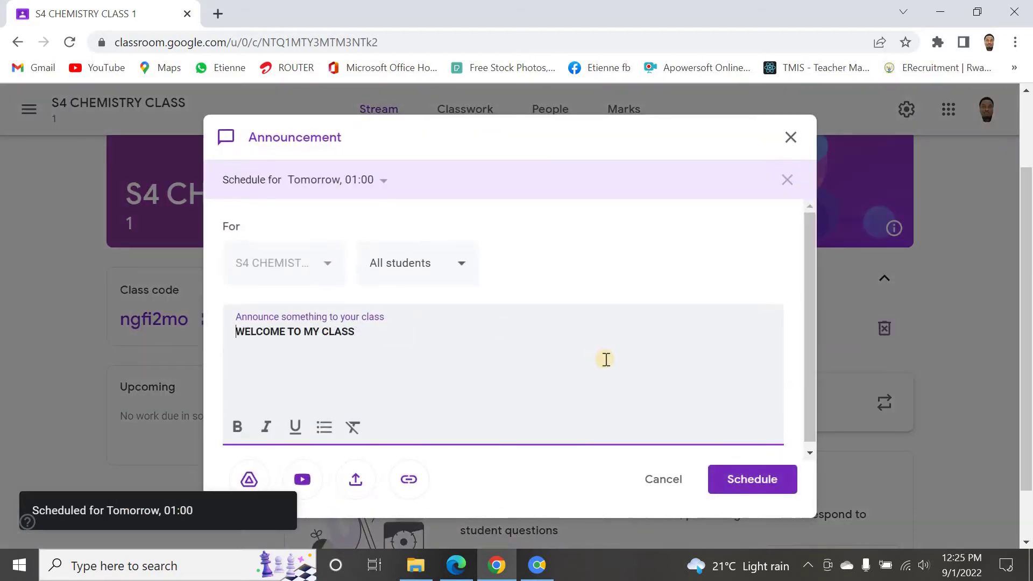
left_click(669, 415)
left_click(417, 289)
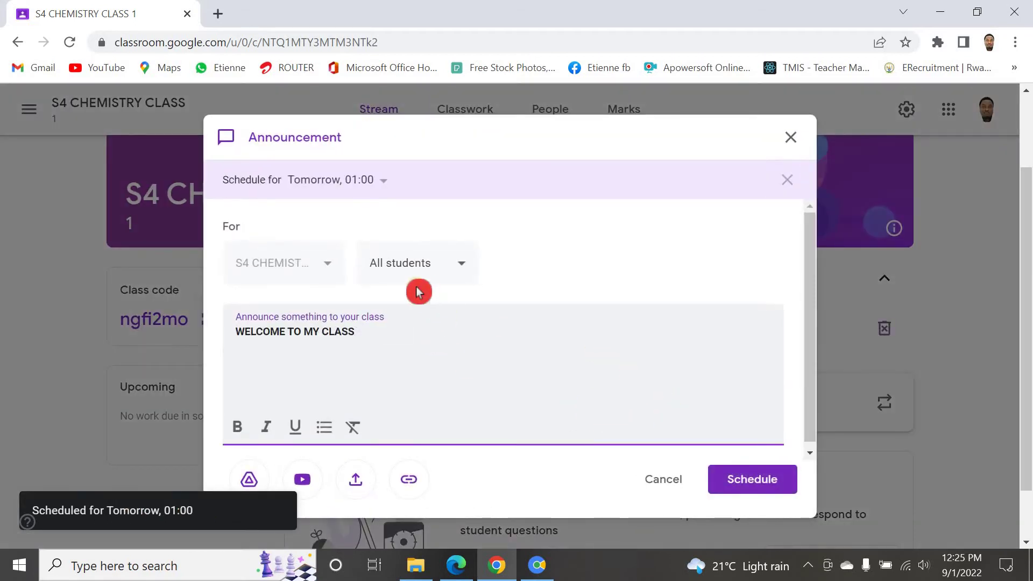
left_click(386, 334)
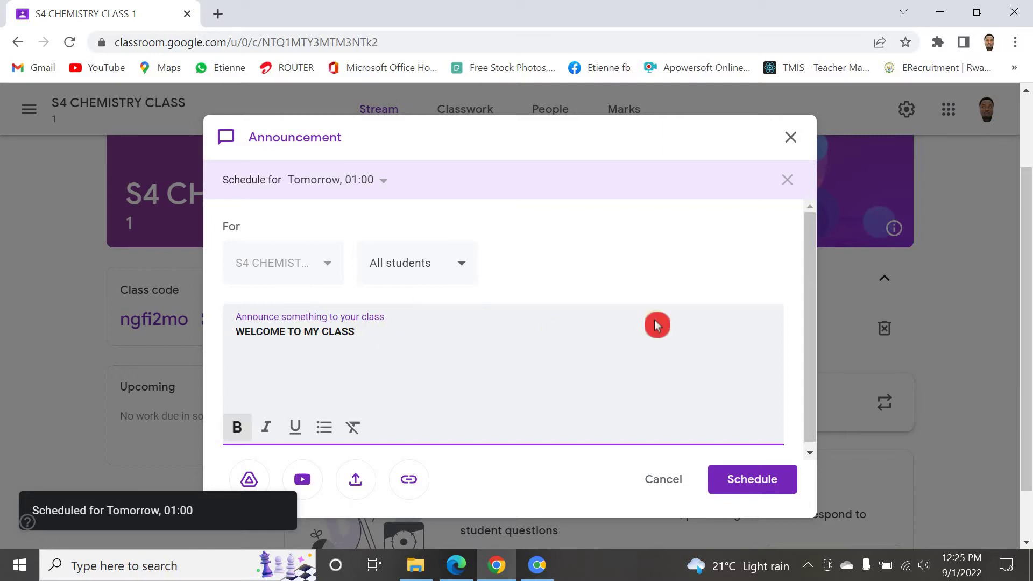
left_click(466, 271)
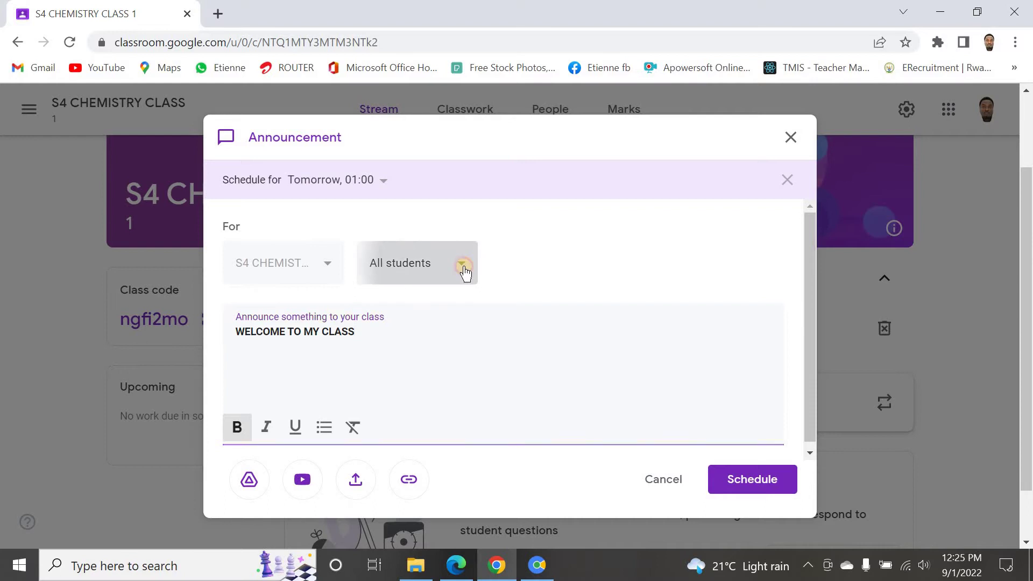
left_click(643, 372)
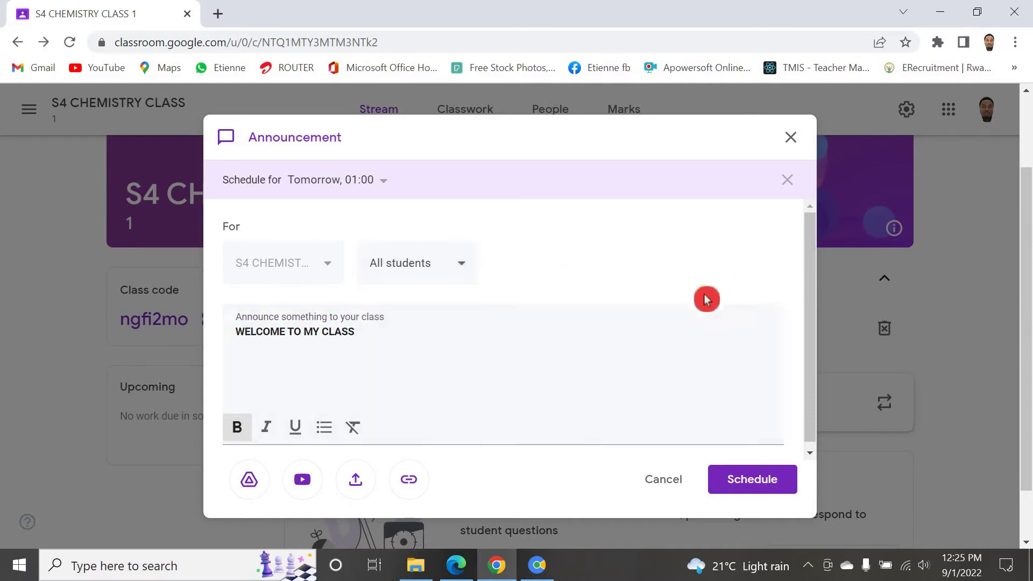
left_click(665, 480)
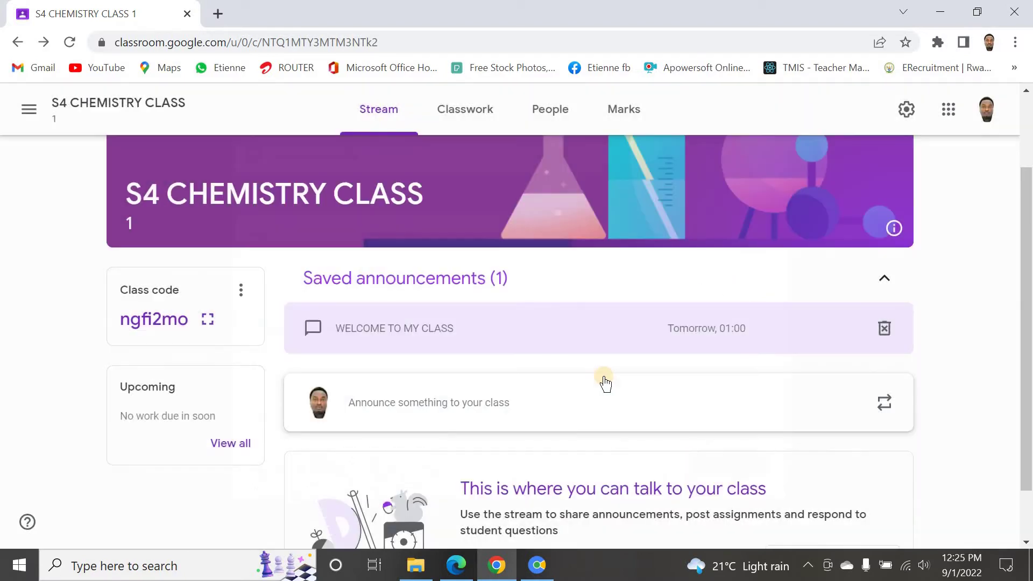
Step: Write a new announcement reading HELLO CLASS for all students and post it immediately
left_click(445, 405)
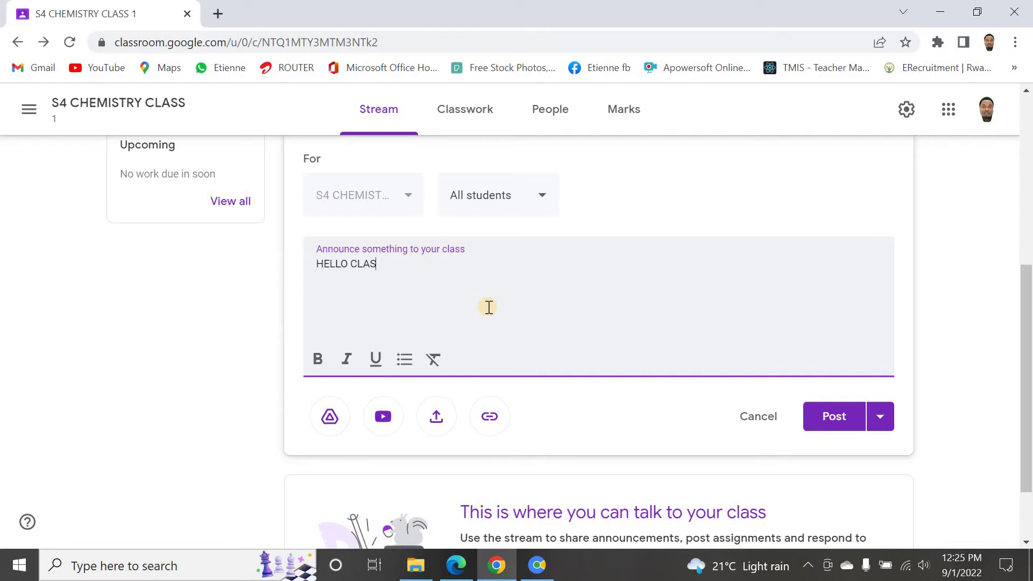
left_click(835, 418)
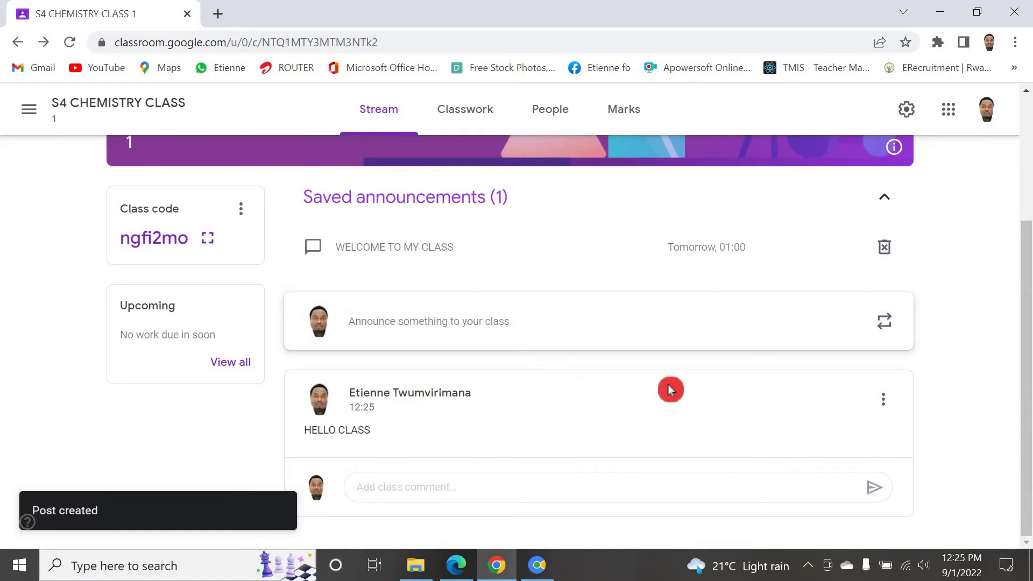
Step: Examine the Stream page's saved announcement and the HELLO CLASS post with its class comment field
scroll(1026, 323, "up", 2)
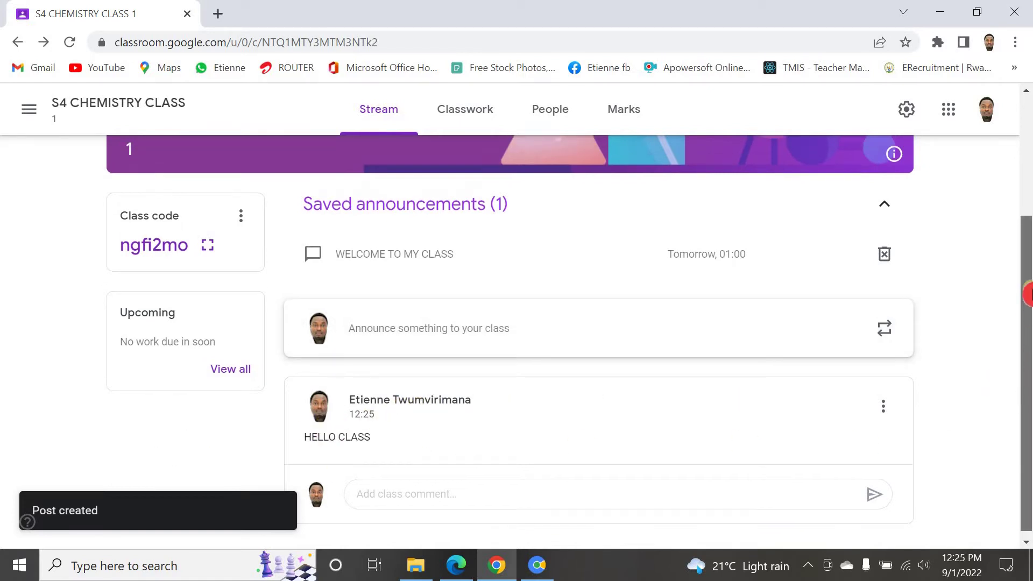
scroll(1027, 314, "up", 2)
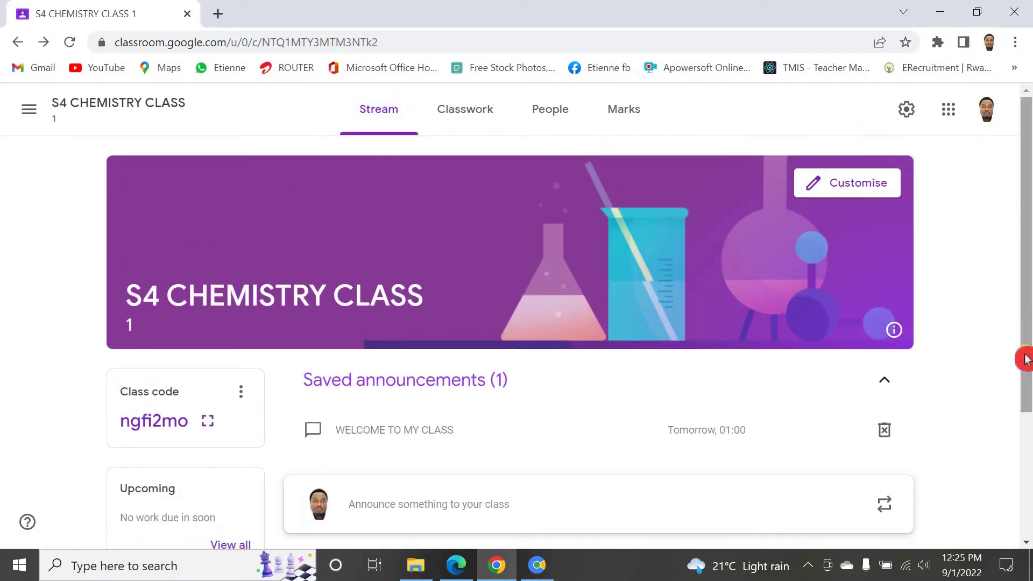
left_click_drag(1025, 358, 929, 509)
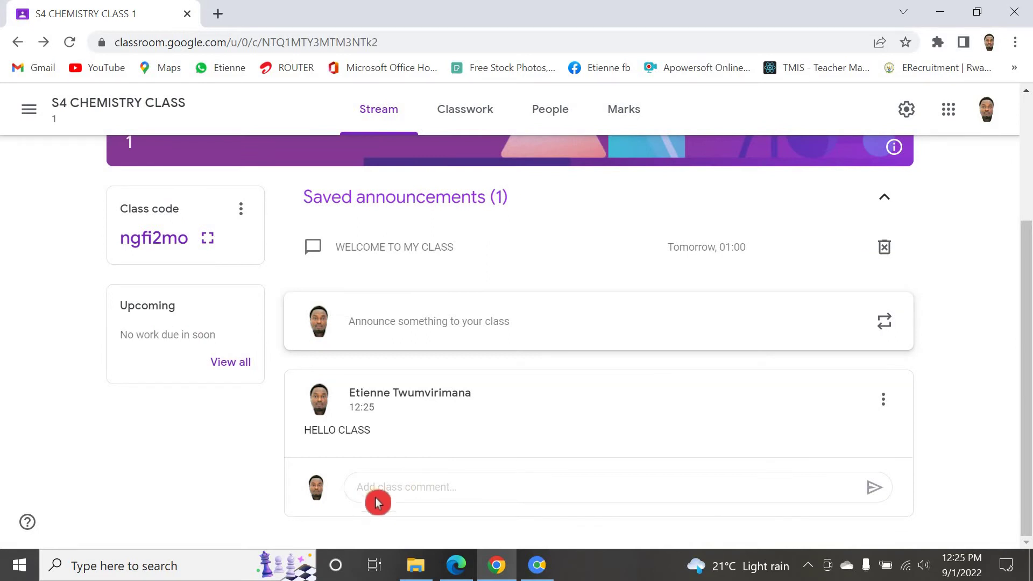
left_click(447, 479)
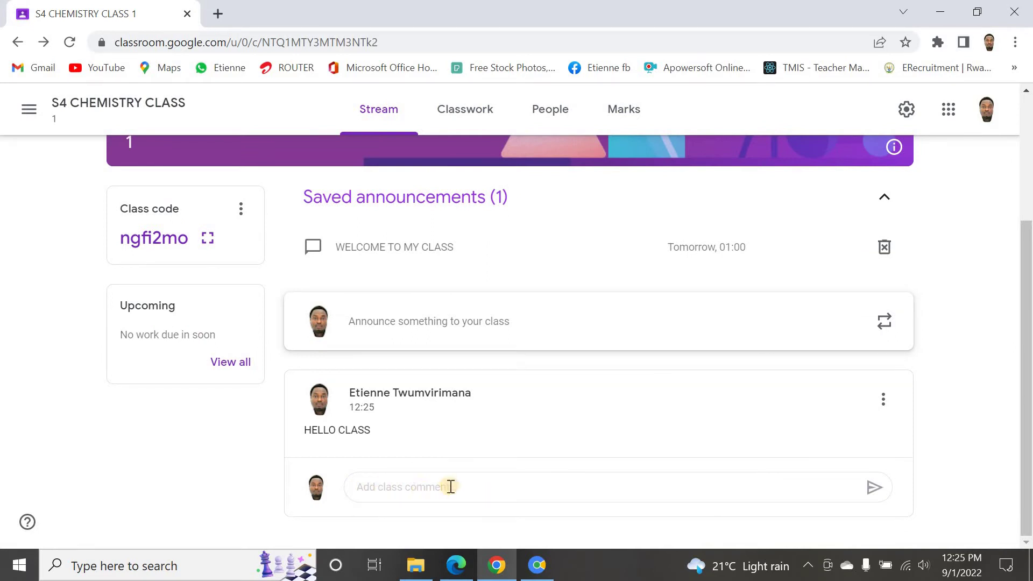
left_click(421, 483)
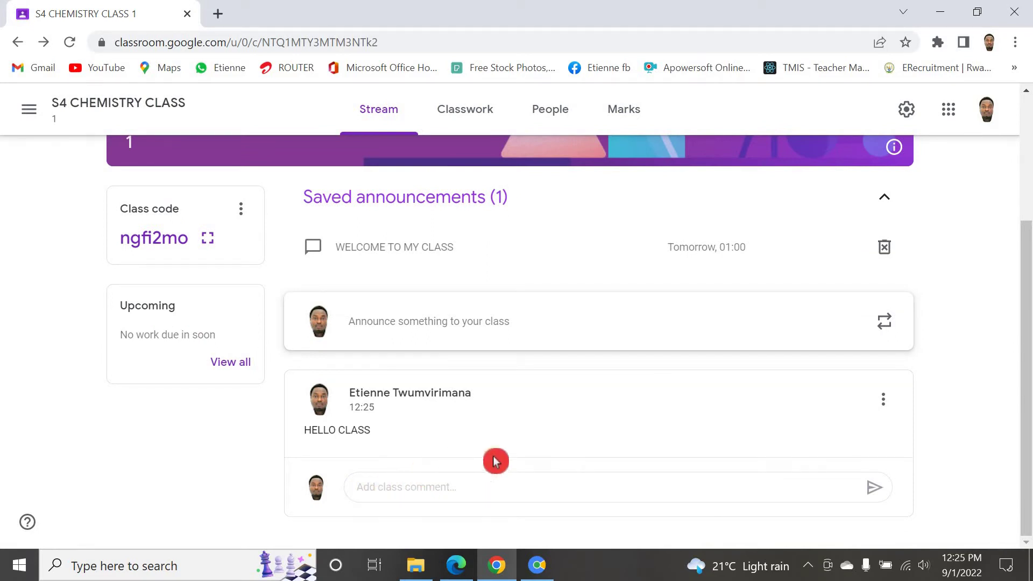
scroll(979, 401, "up", 3)
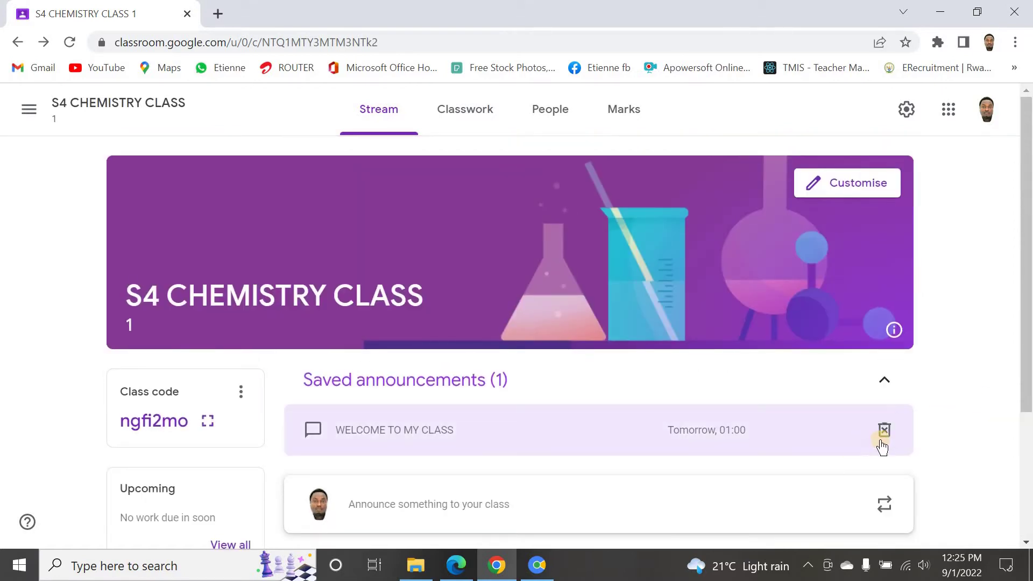
scroll(983, 461, "down", 3)
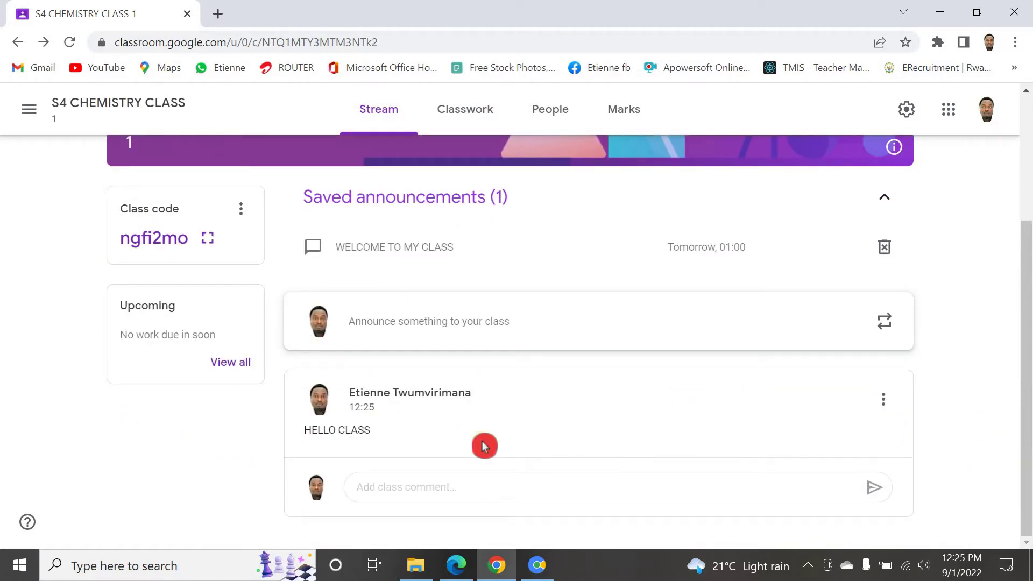
Step: Review the options available for the HELLO CLASS post and close them without choosing any
left_click(886, 402)
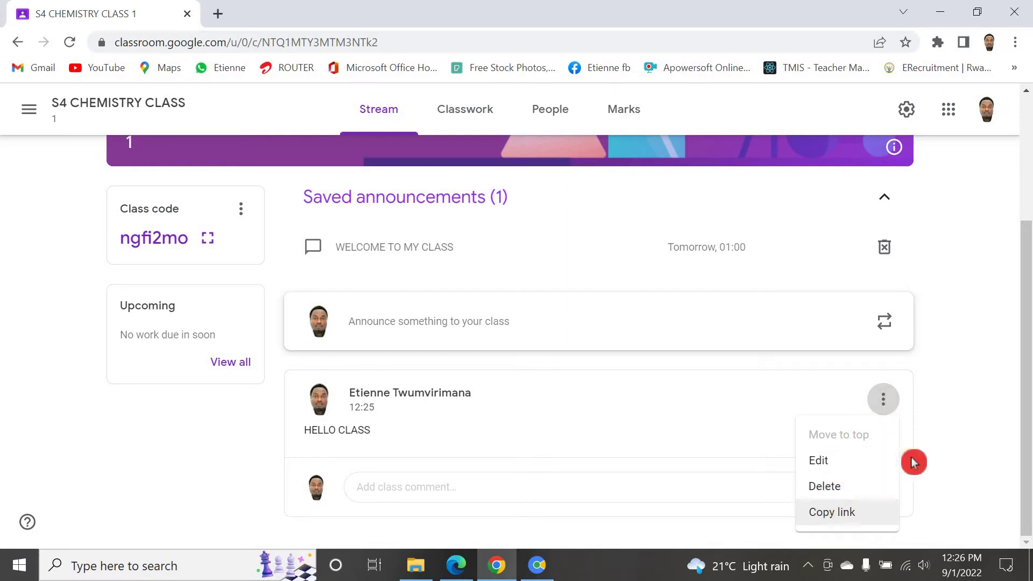
left_click(949, 359)
scroll(932, 337, "up", 3)
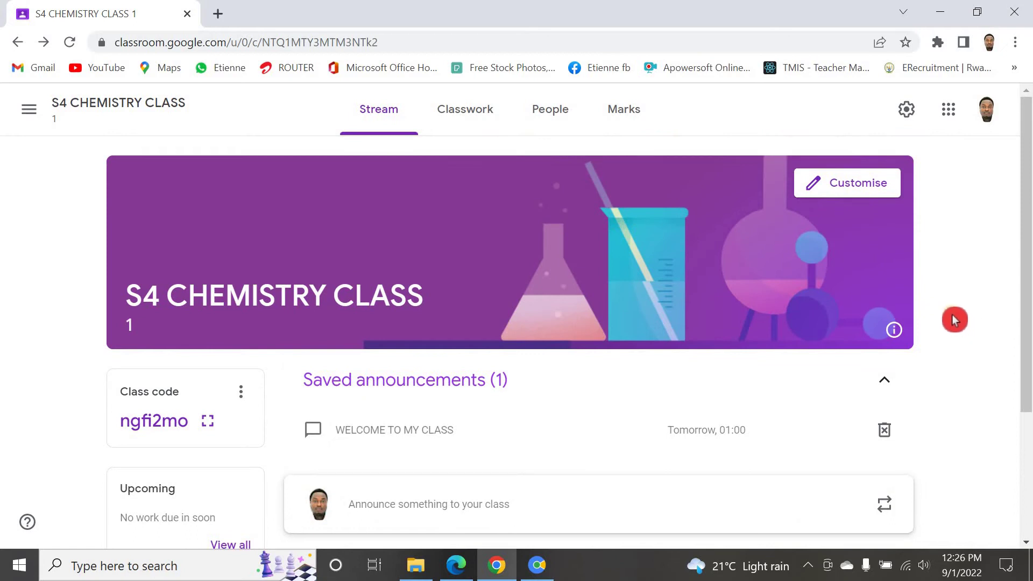
Step: Go to the Classwork page and review the kinds of work that can be created, without creating anything
left_click(477, 128)
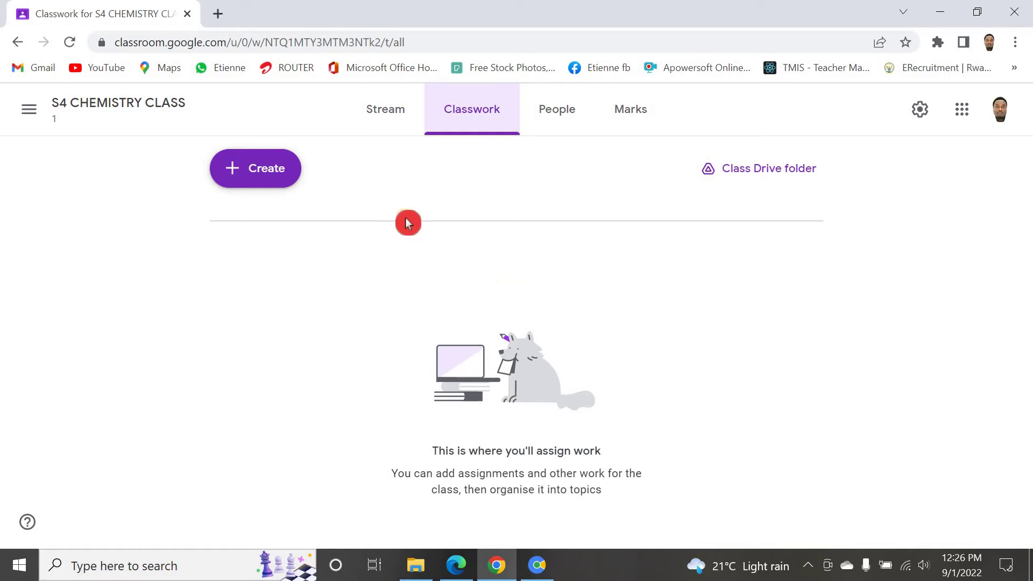
left_click(246, 178)
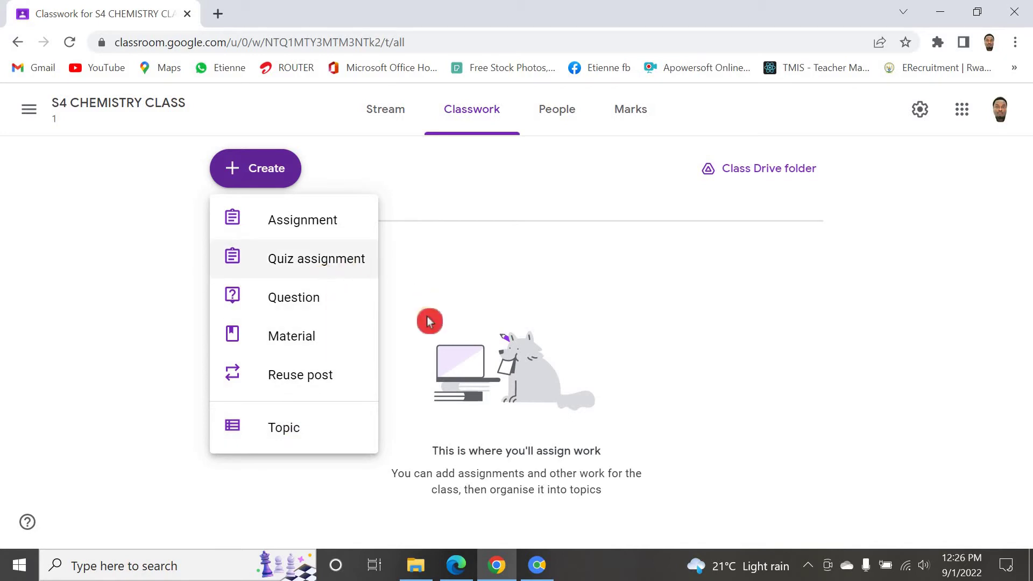
left_click(447, 270)
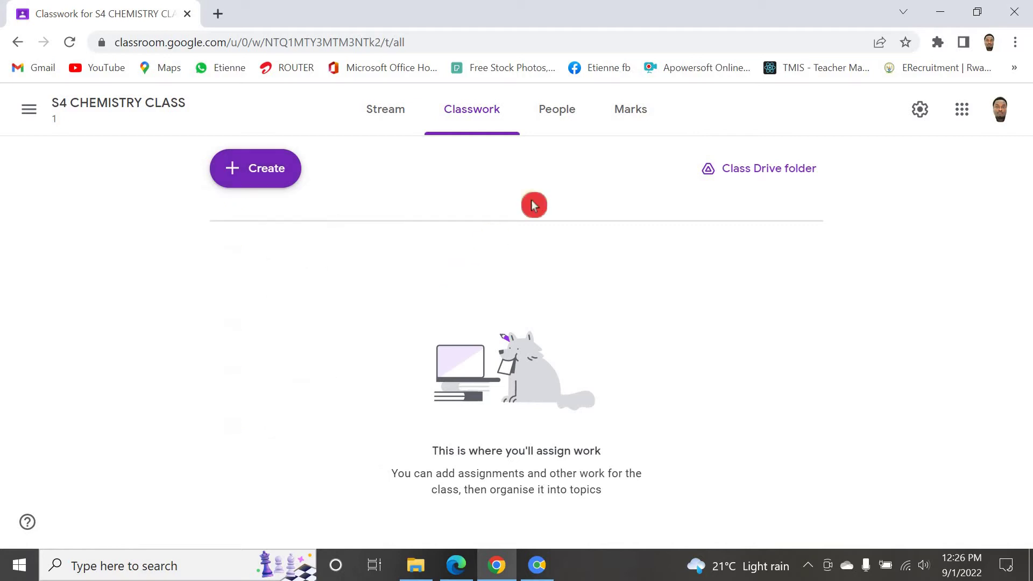
Step: Go to the People page and review its Teachers and Students sections
left_click(477, 118)
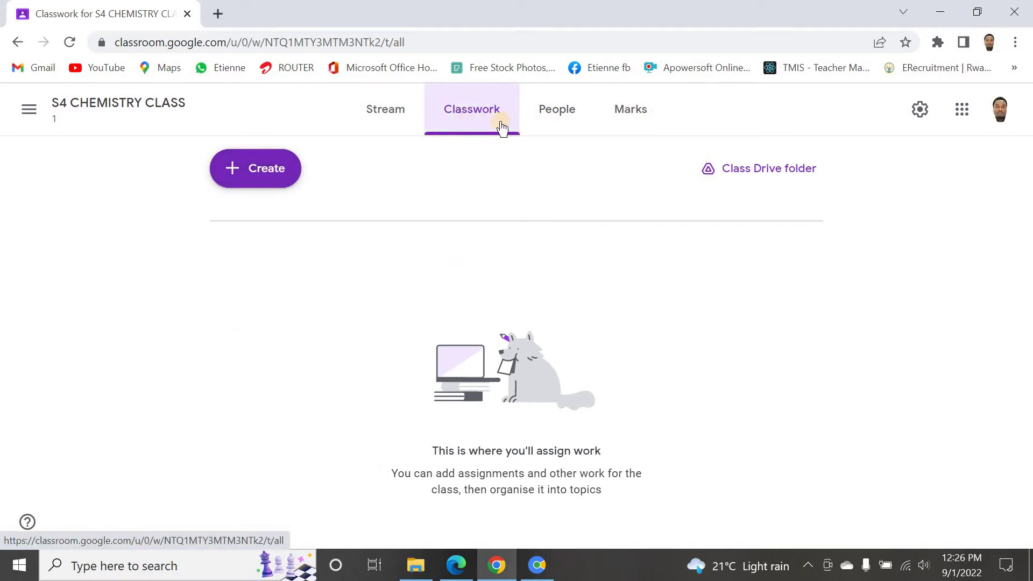
left_click(558, 113)
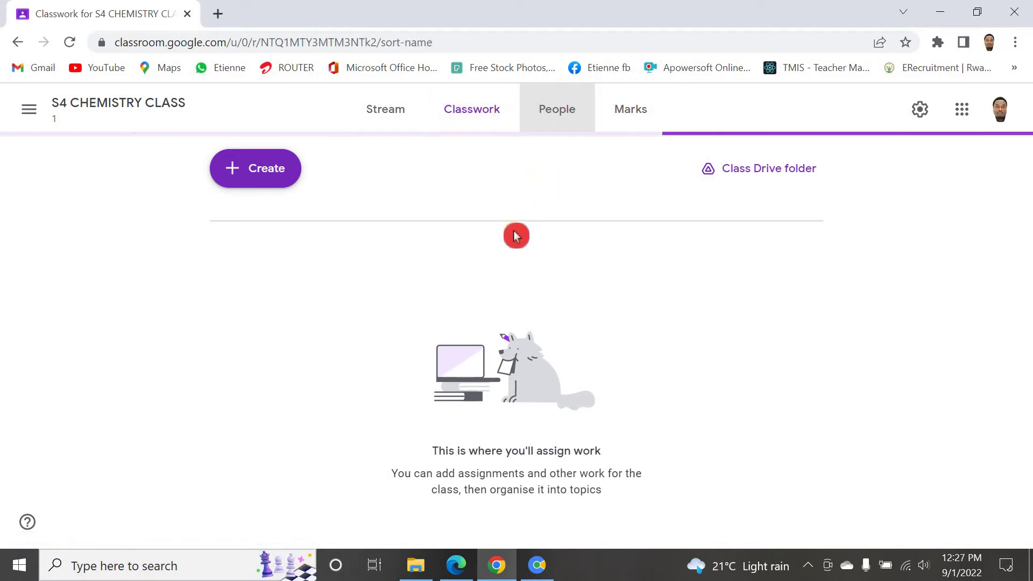
scroll(543, 240, "down", 2)
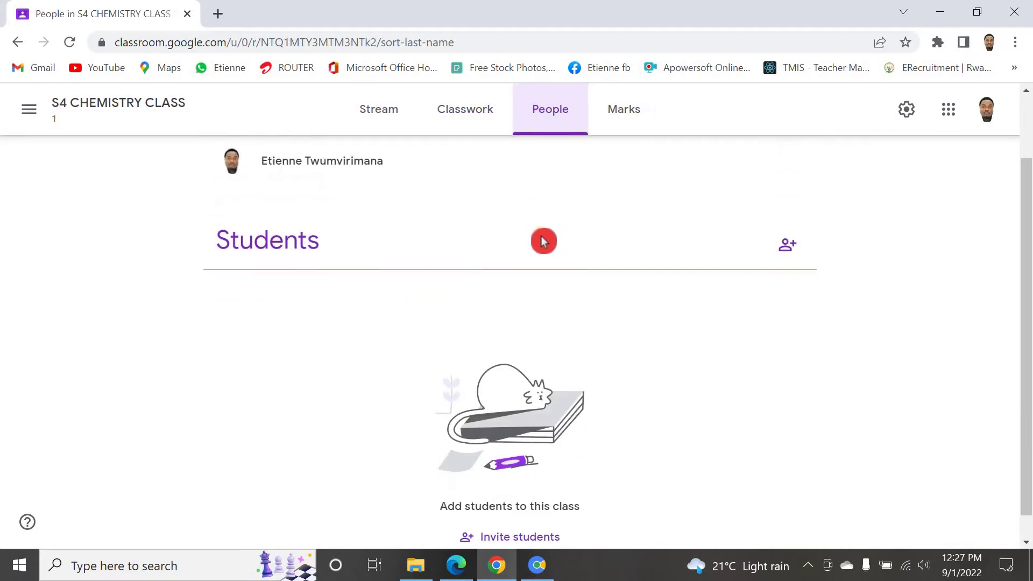
scroll(203, 249, "up", 2)
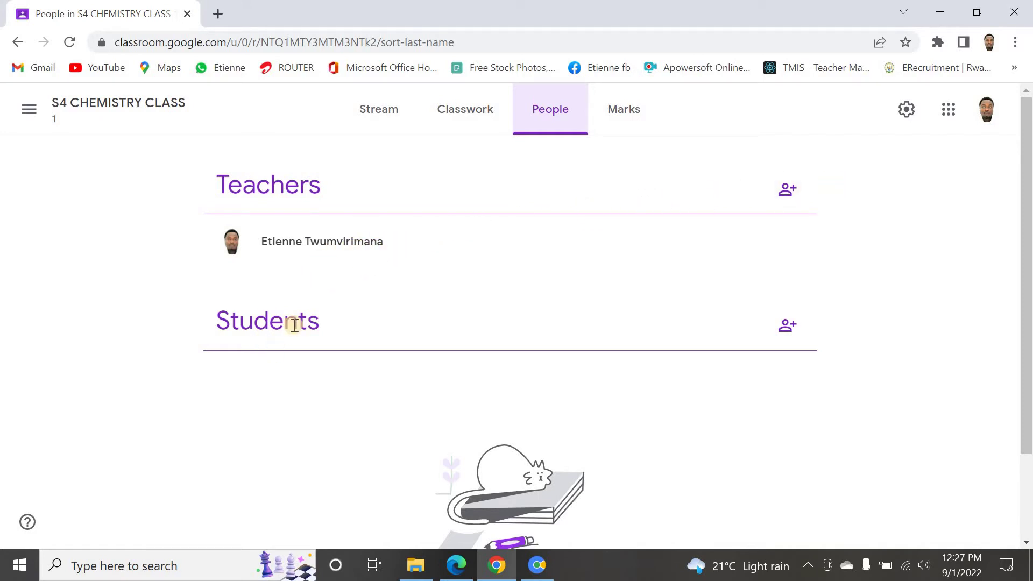
left_click(323, 338)
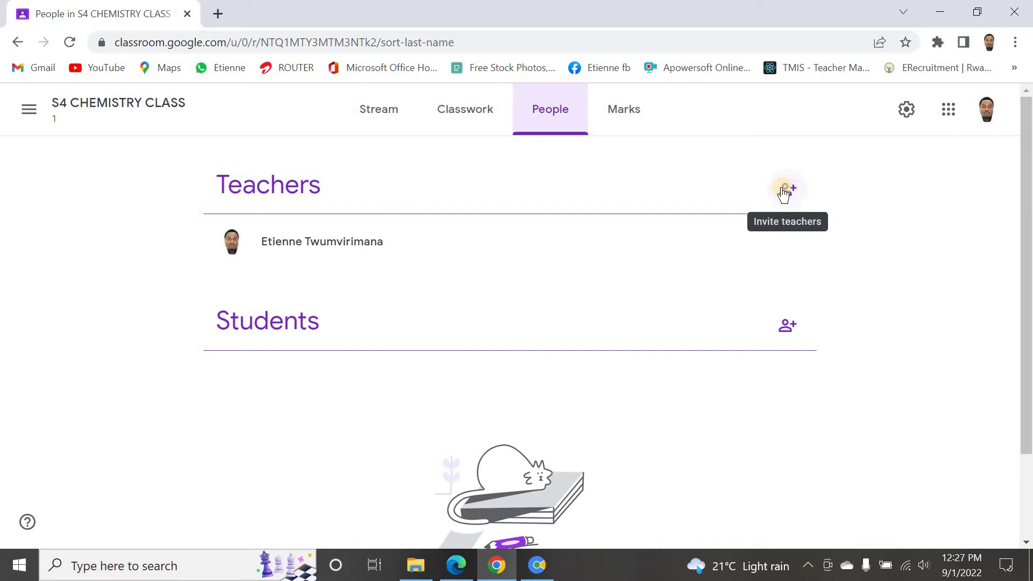
Step: View the student invitation dialog with its invitation link and close it without inviting anyone
left_click(750, 331)
left_click(783, 331)
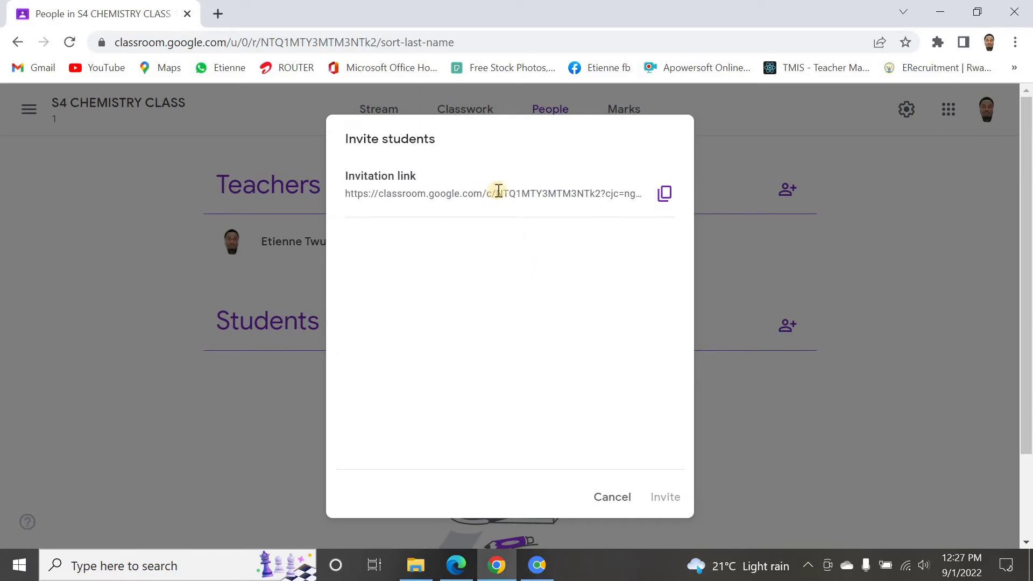
left_click(616, 497)
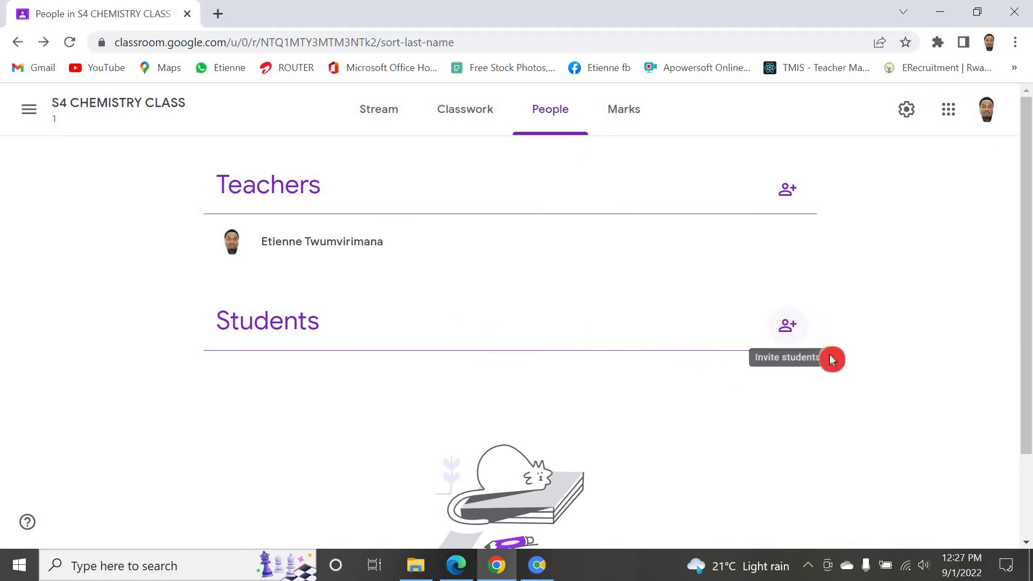
Step: Invite a student to the class by choosing the second suggested contact and sending the invitation
scroll(810, 371, "down", 2)
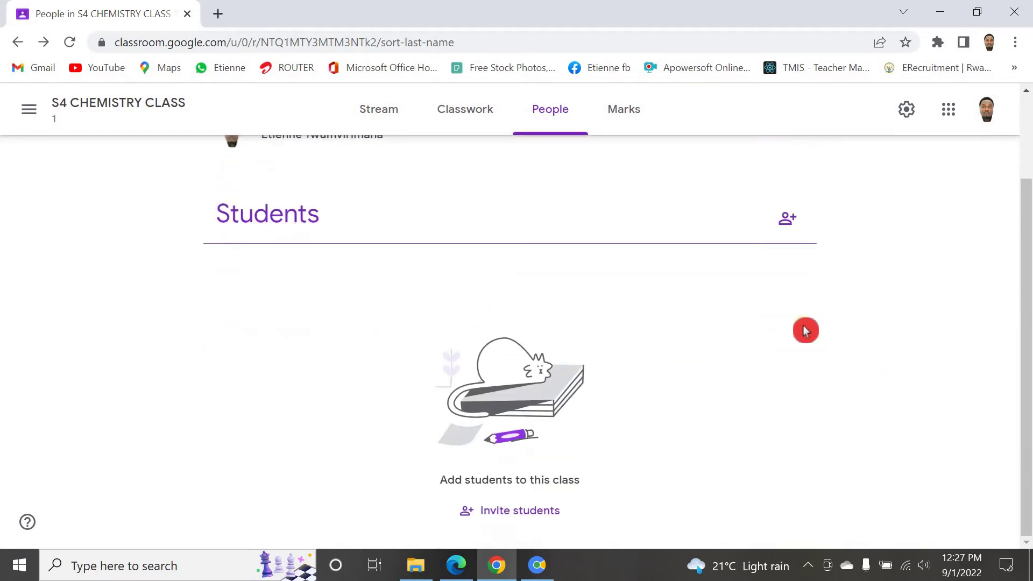
left_click(499, 514)
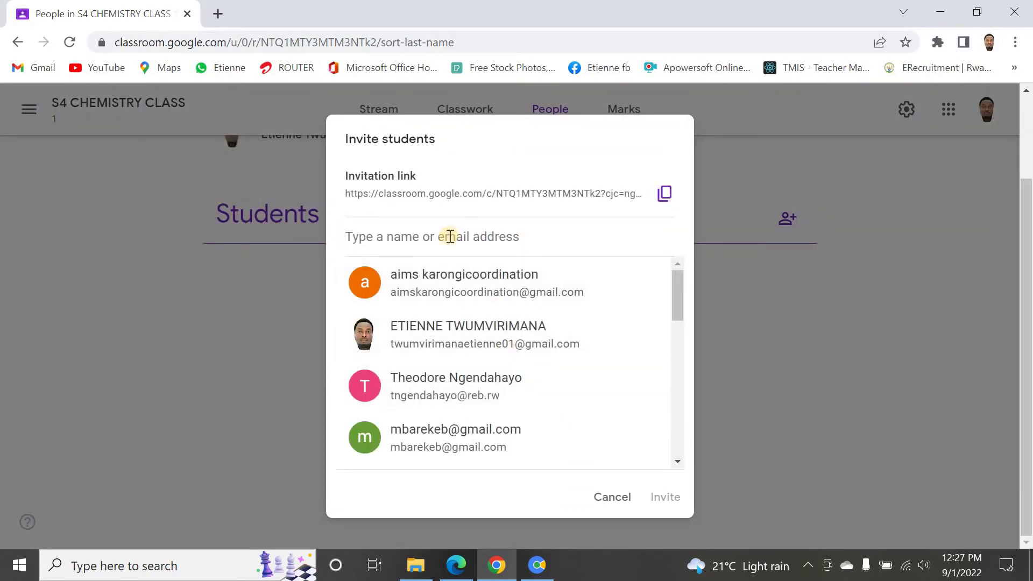
left_click(487, 329)
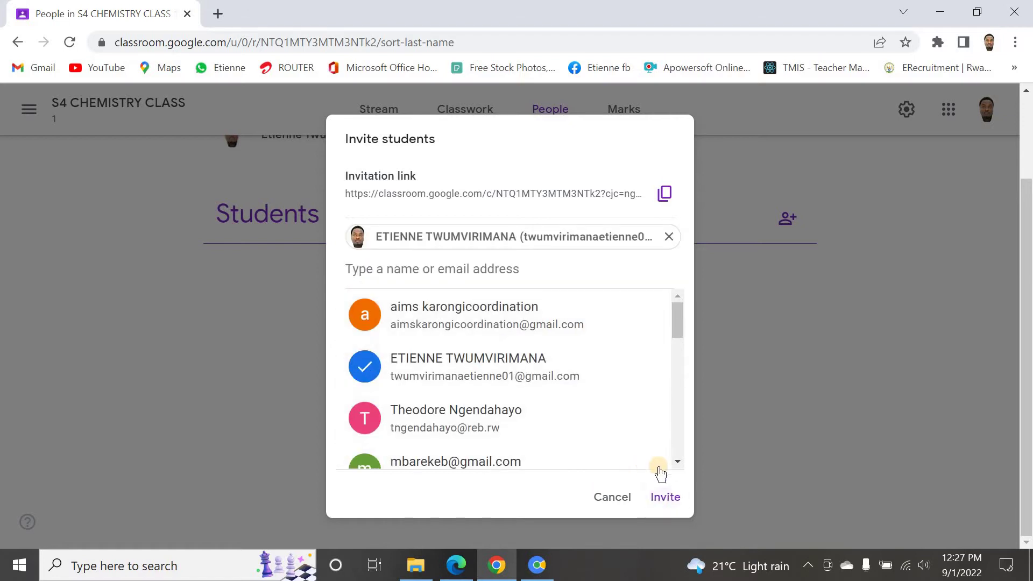
left_click(688, 520)
left_click(667, 501)
left_click(669, 500)
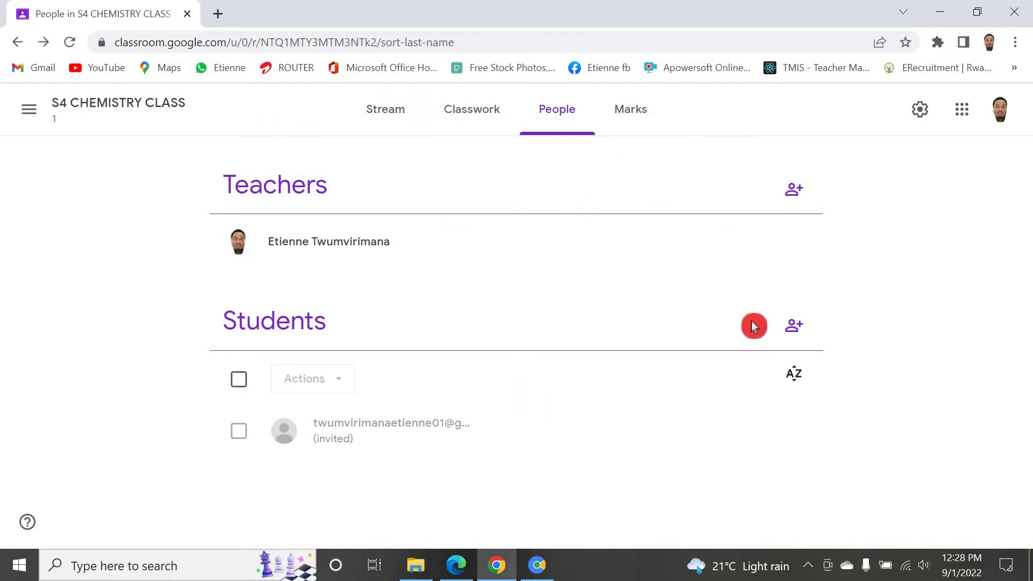
Step: Go to the Stream page, view the class code in its enlarged display, and close the display
left_click(388, 114)
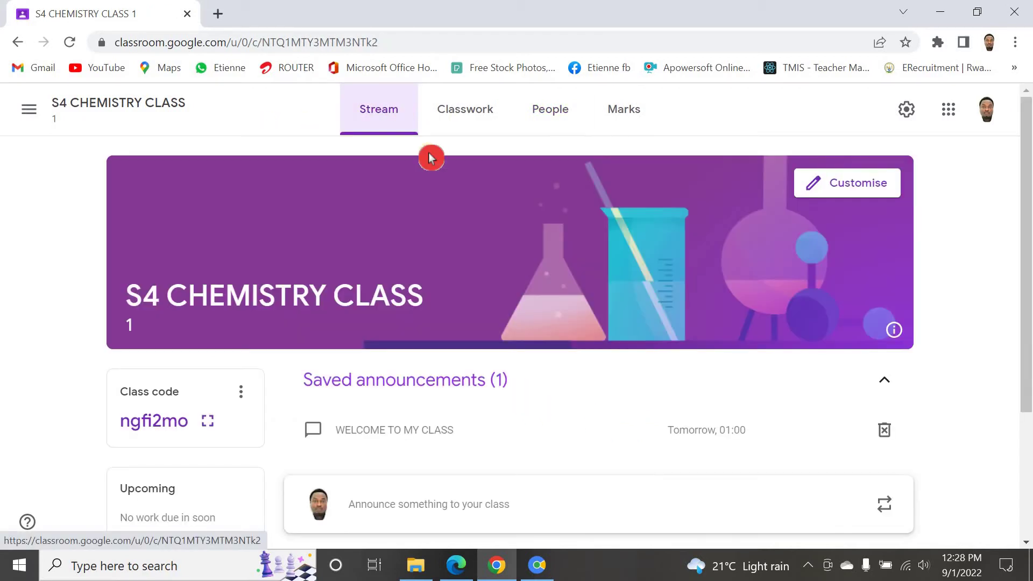
left_click(341, 276)
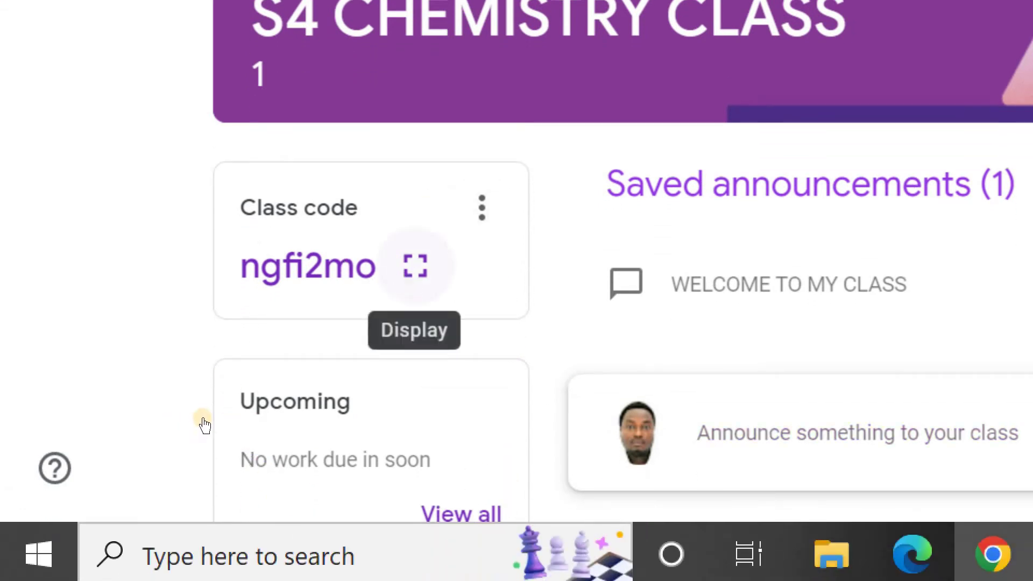
left_click(416, 269)
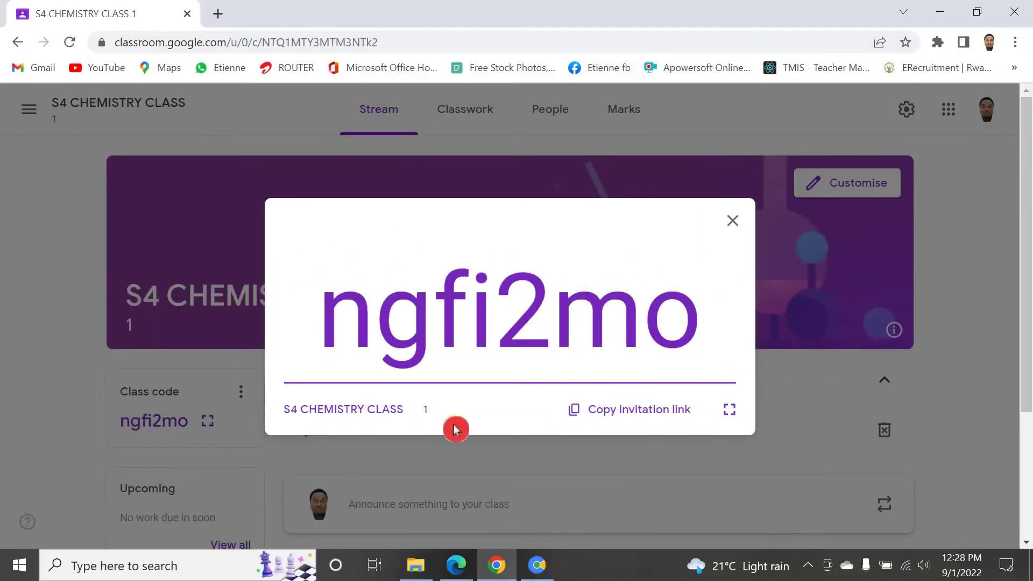
left_click_drag(691, 332, 388, 361)
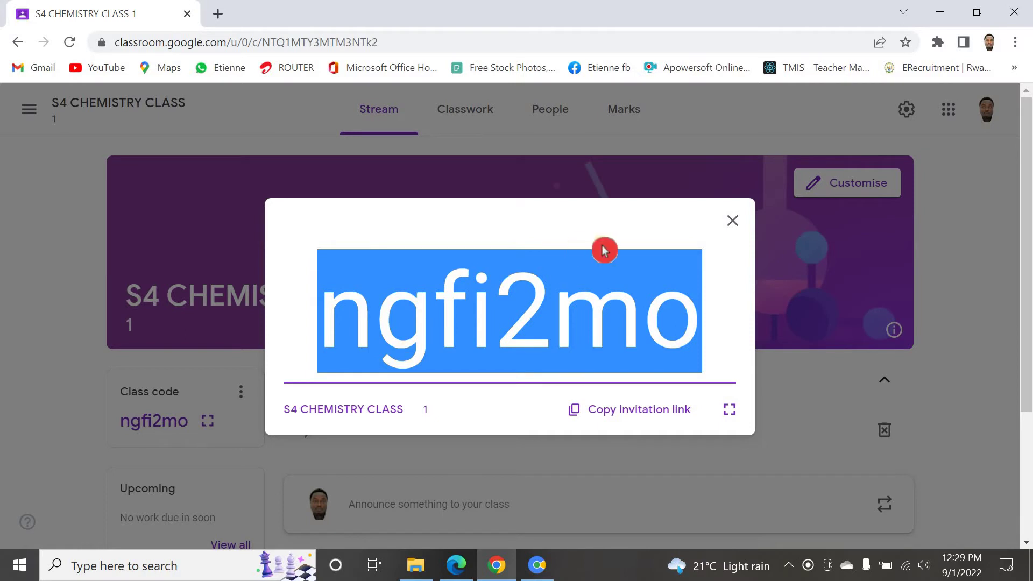
left_click(731, 222)
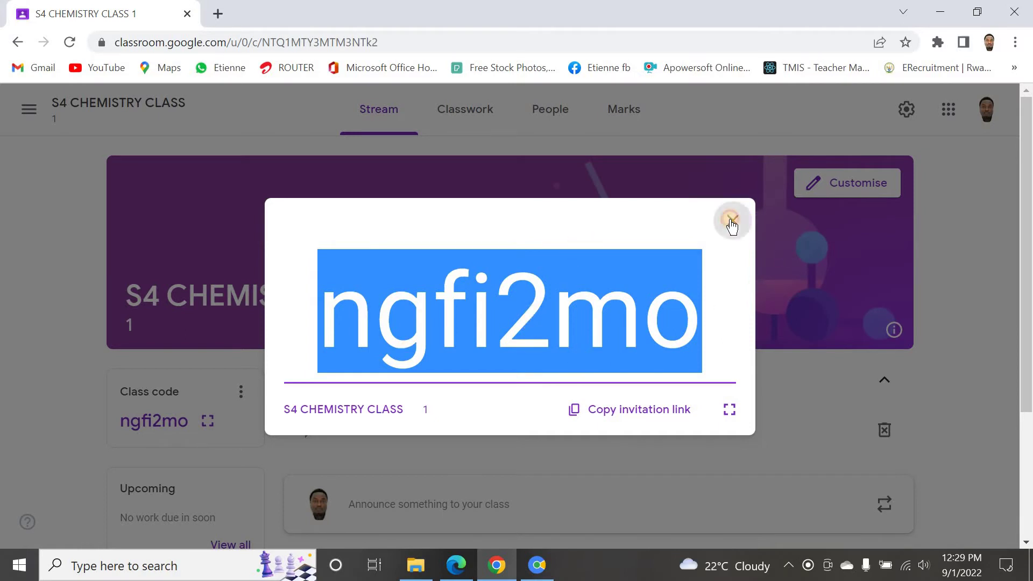
Step: Copy the class code from the Stream page's class code options
left_click(231, 412)
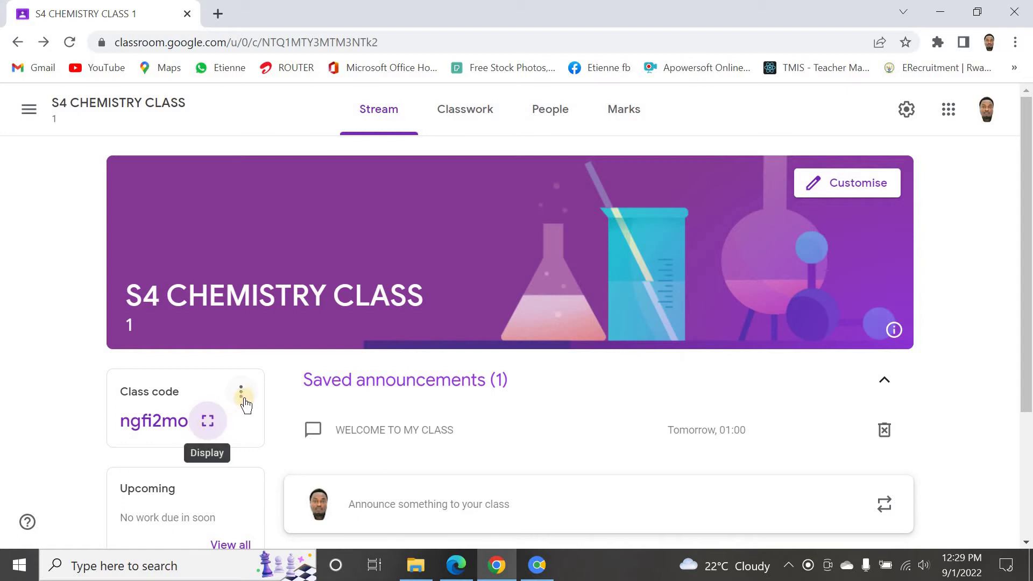
left_click(243, 394)
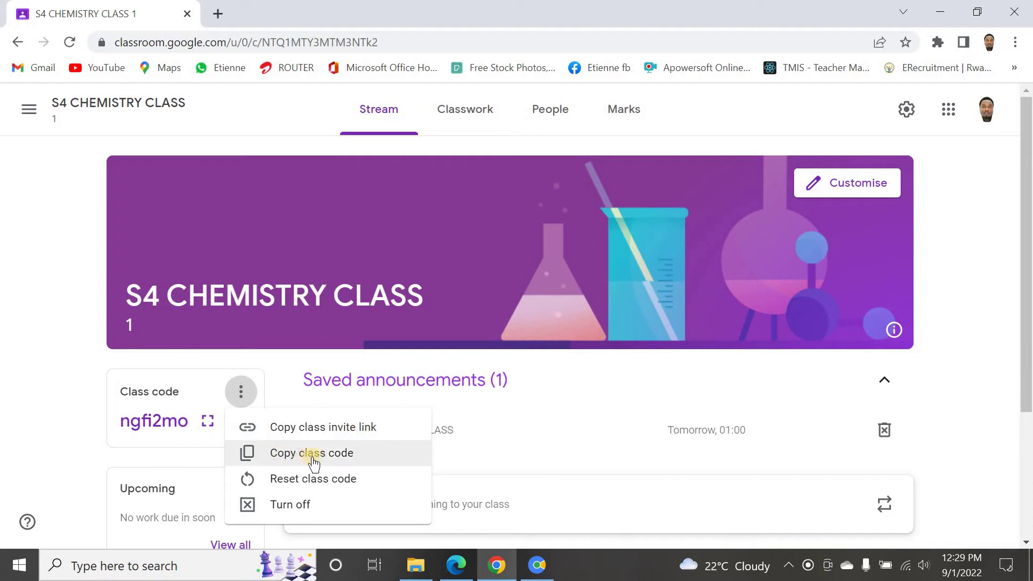
left_click(267, 455)
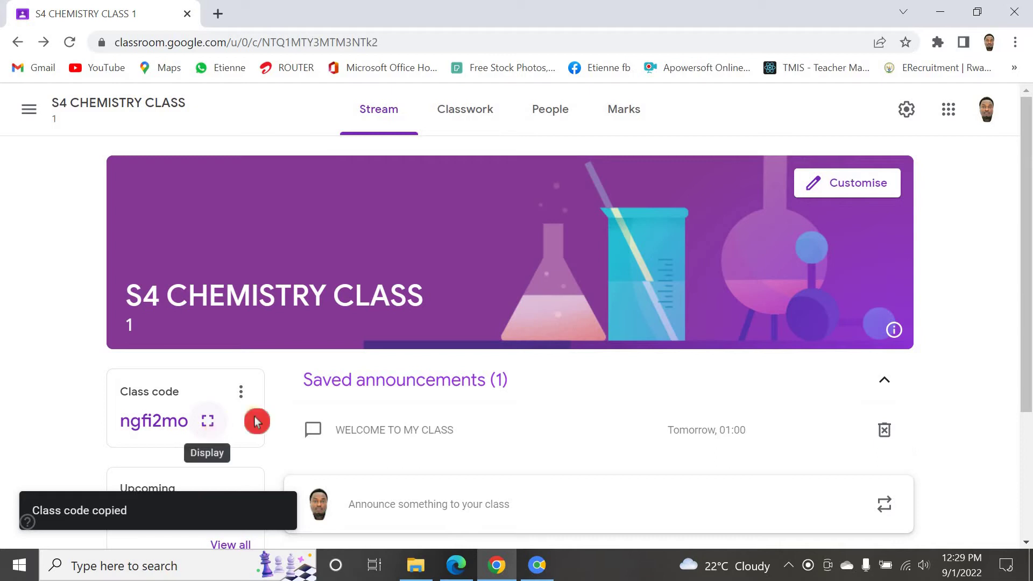
Step: Switch to Google Classroom in Microsoft Edge and join the class from the student account by entering the copied class code
left_click(456, 574)
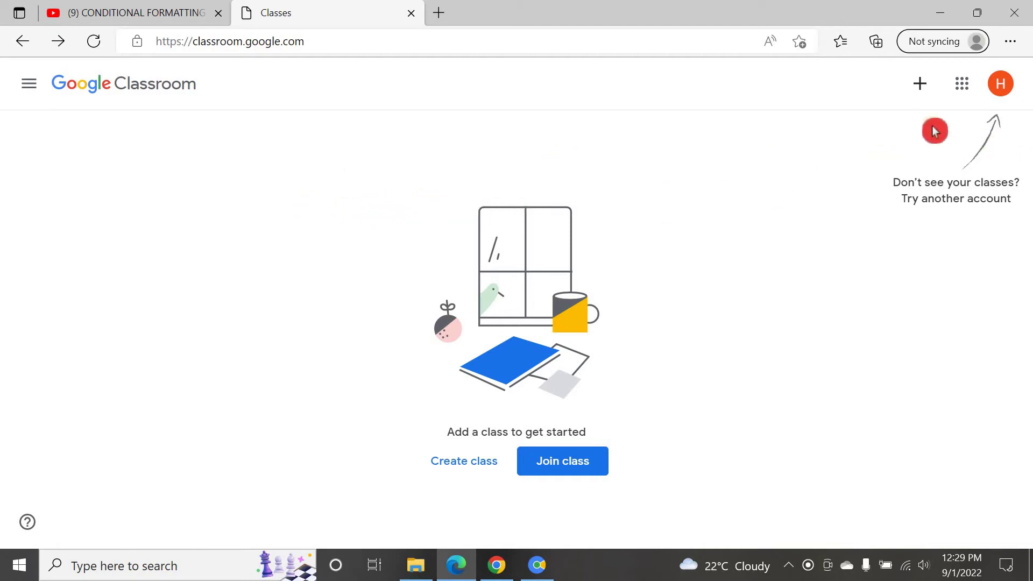
left_click(921, 86)
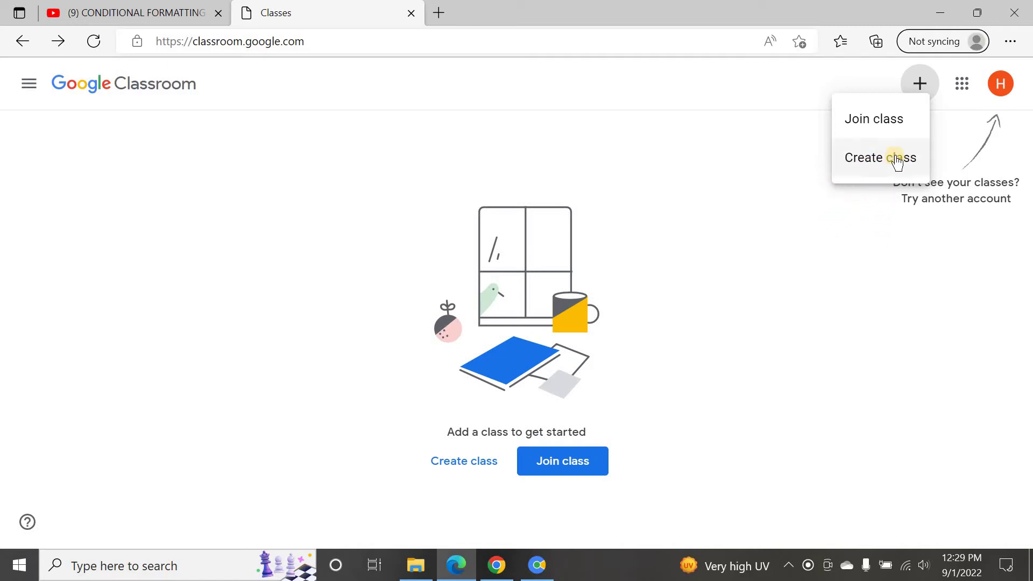
left_click(877, 122)
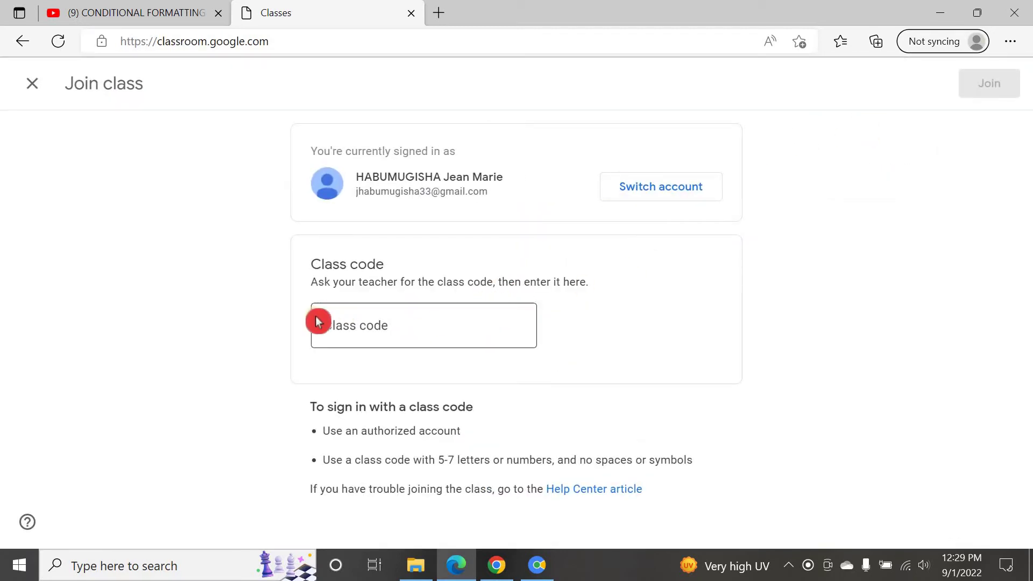
left_click(382, 329)
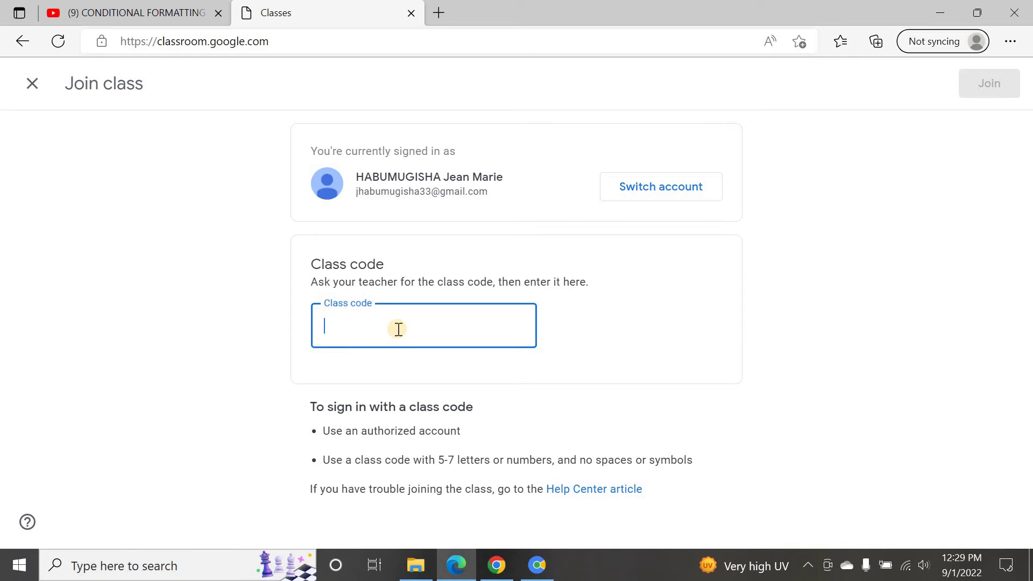
left_click(643, 356)
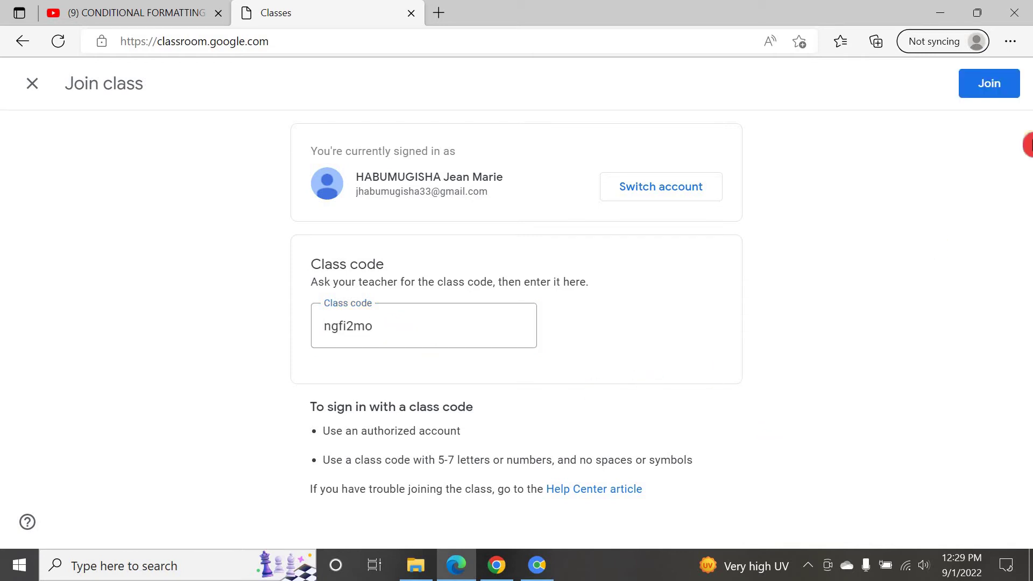
left_click(977, 94)
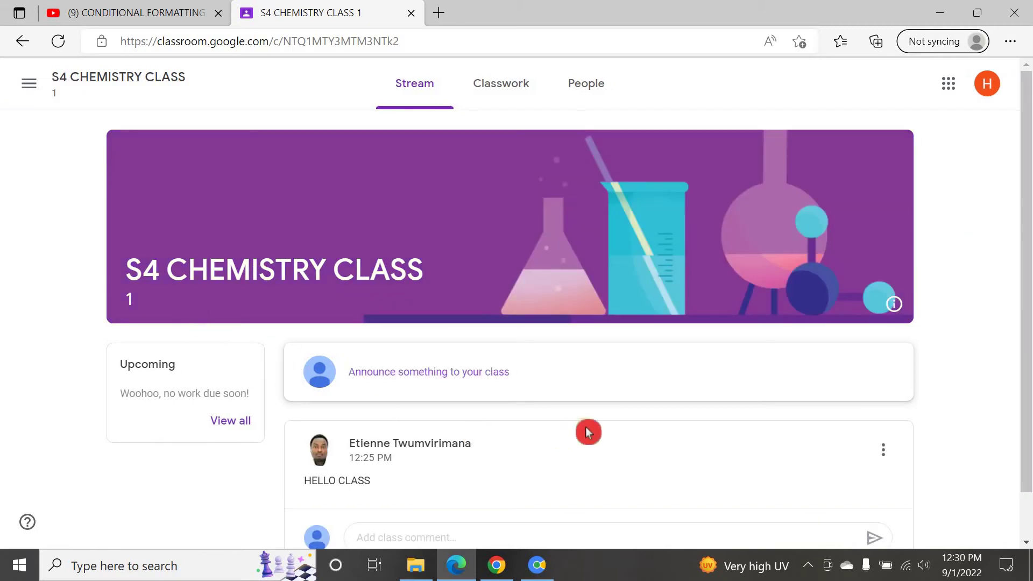
scroll(915, 338, "down", 1)
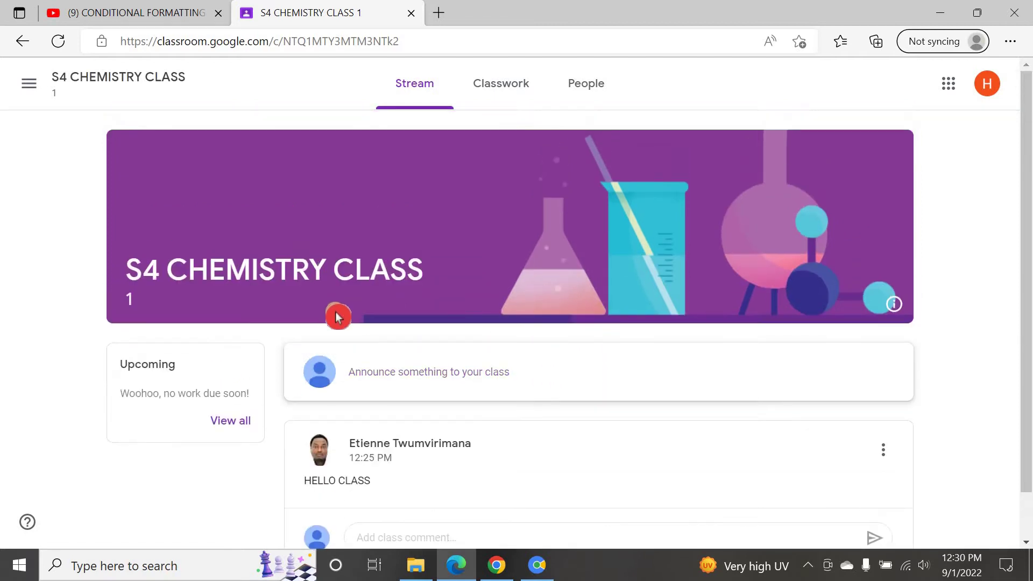
scroll(360, 328, "up", 1)
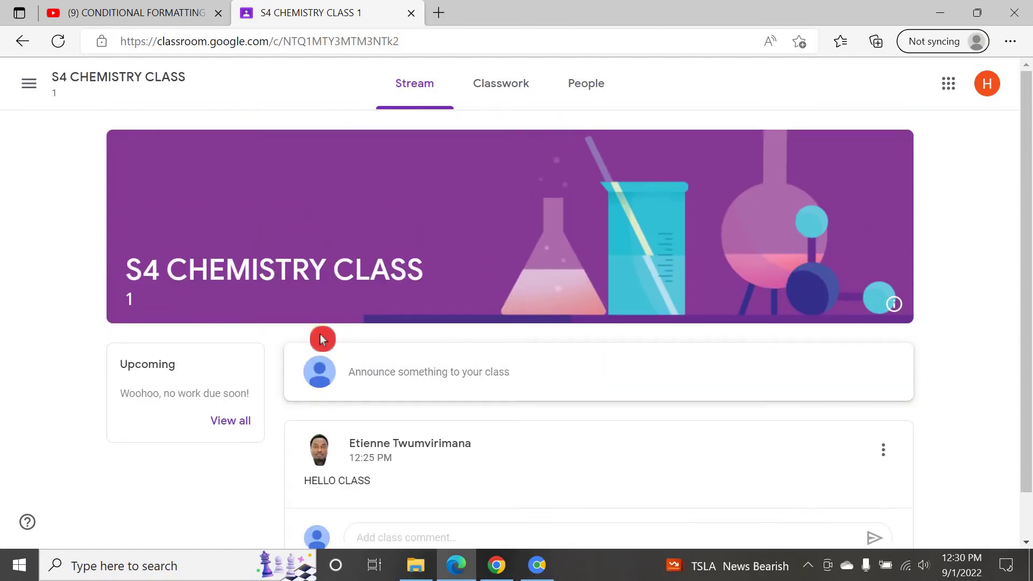
Step: Switch back to the teacher's class in Chrome and refresh its Stream page
left_click(497, 564)
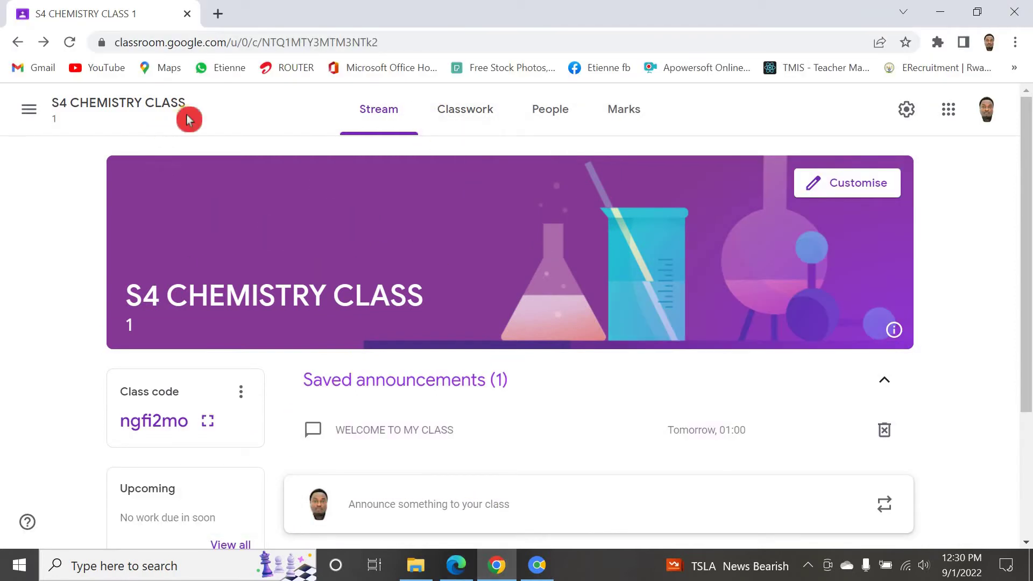
left_click(73, 42)
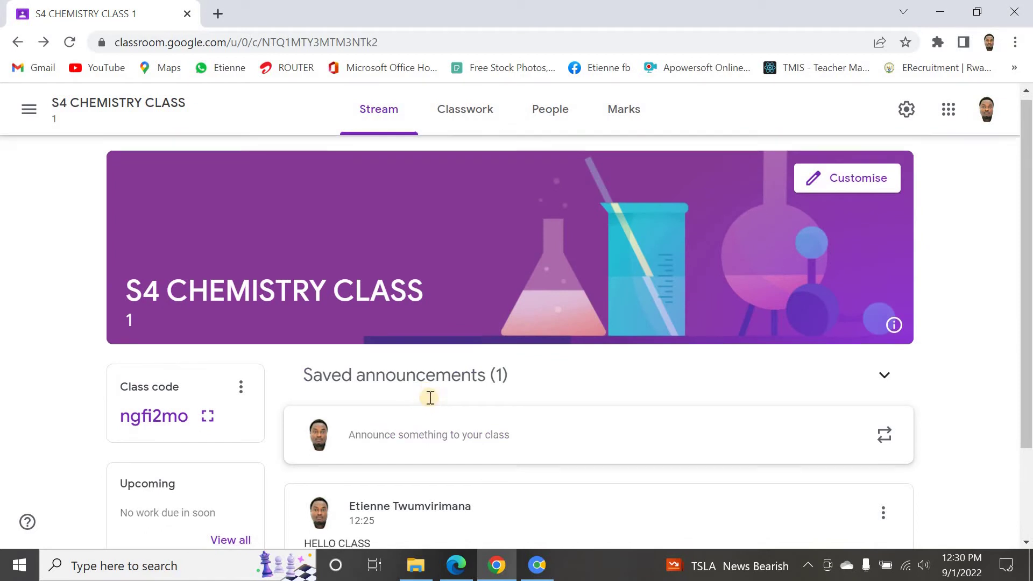
scroll(491, 376, "down", 2)
scroll(490, 376, "up", 2)
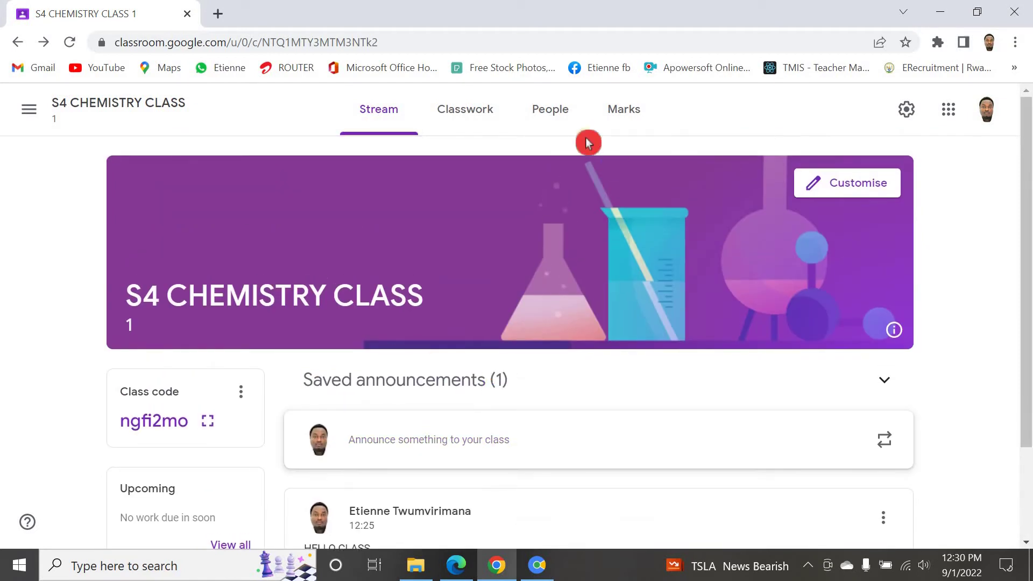
Step: Examine the joined and invited students in the People page's Students section
left_click(548, 115)
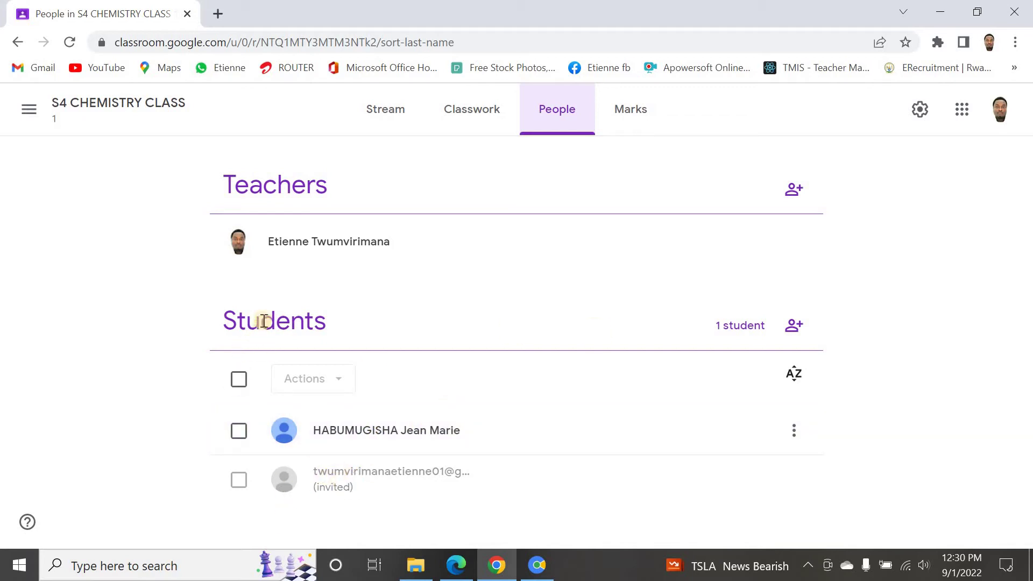
left_click(369, 253)
left_click_drag(363, 382, 319, 361)
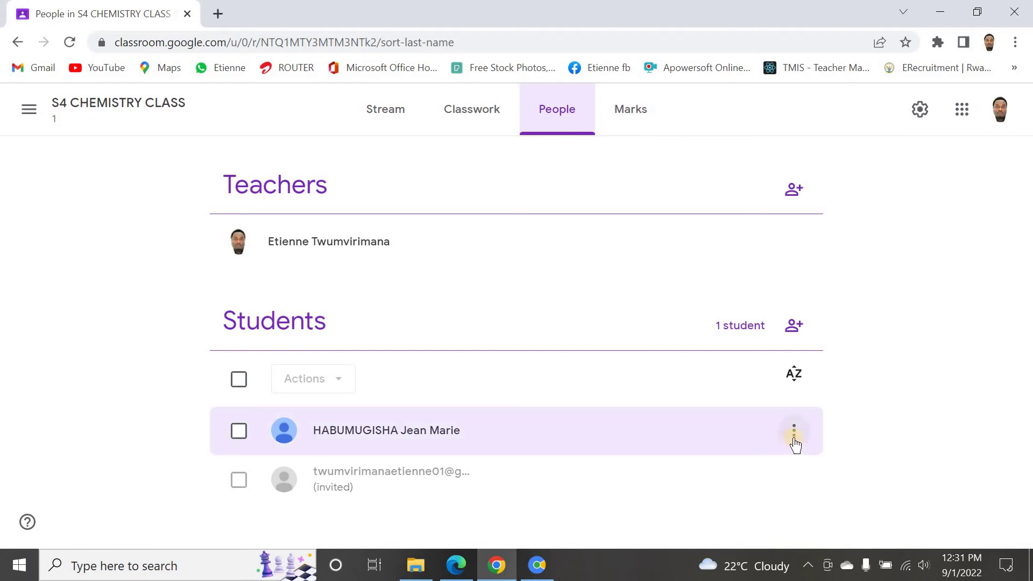
left_click(779, 462)
left_click(793, 406)
mouse_move(543, 411)
left_mouse_down()
mouse_move(366, 353)
mouse_move(278, 262)
mouse_move(707, 141)
left_mouse_up()
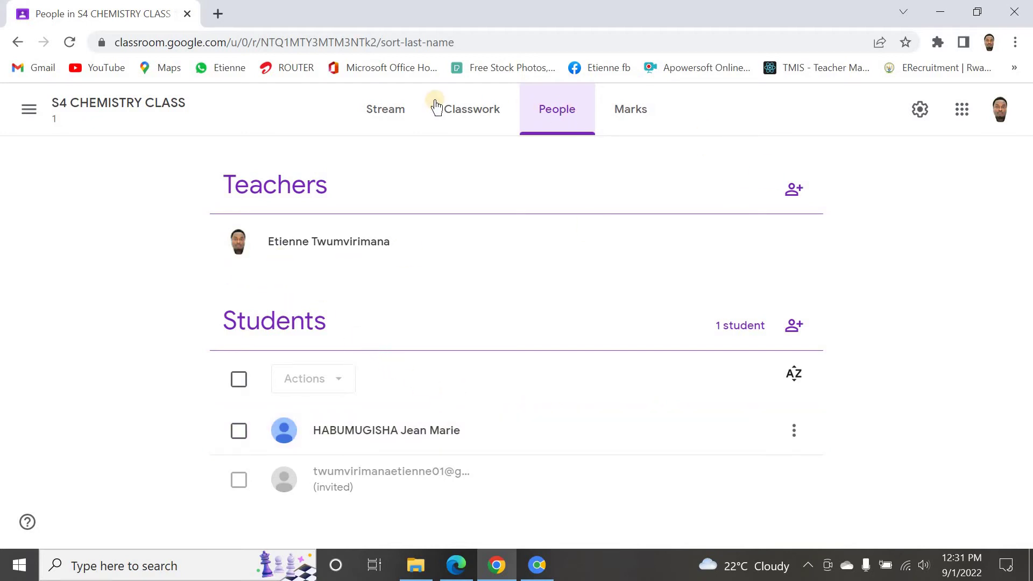
Step: Add a topic named UNIT 1 to the class's Classwork page
left_click(469, 115)
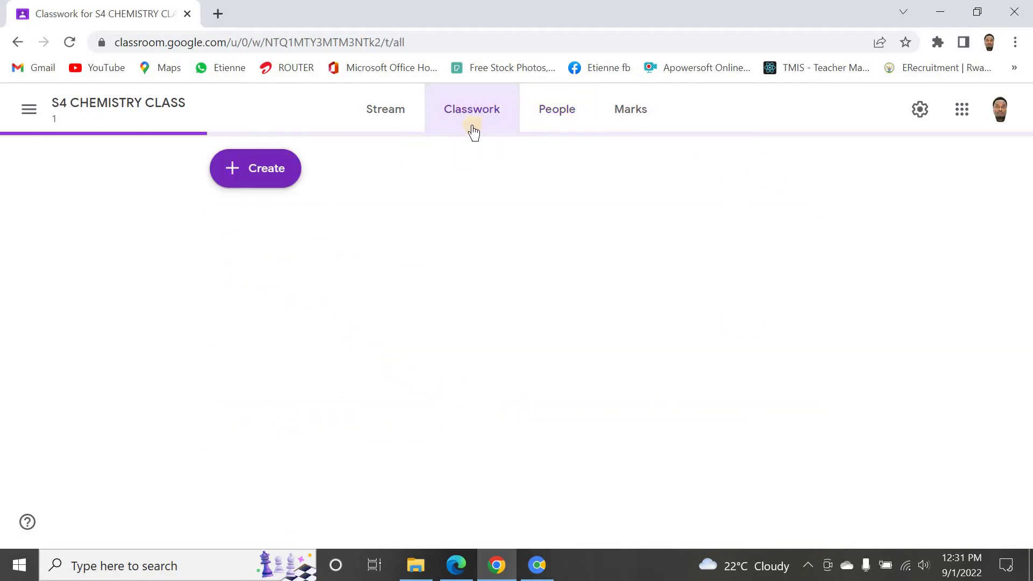
left_click(262, 171)
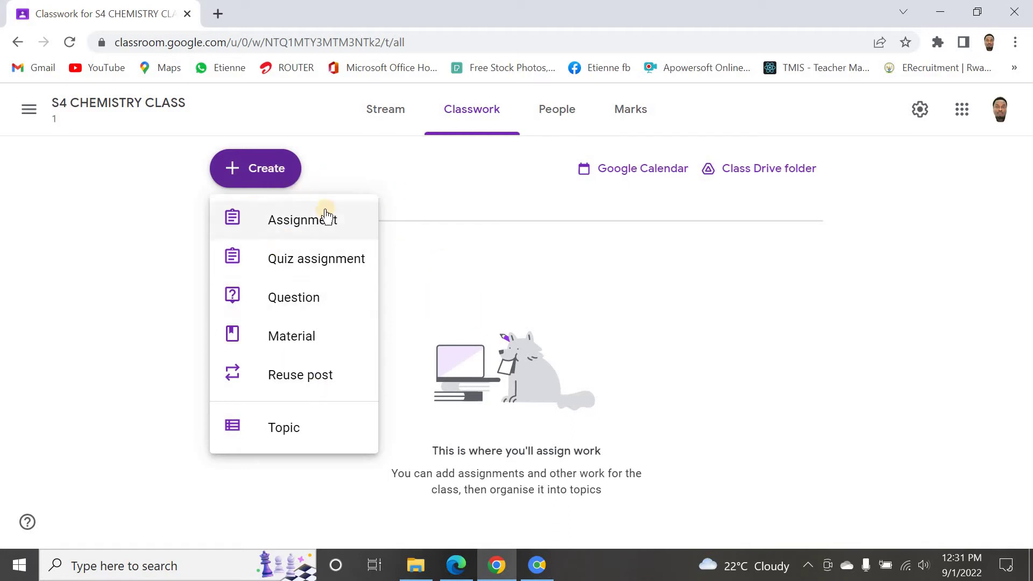
left_click(288, 428)
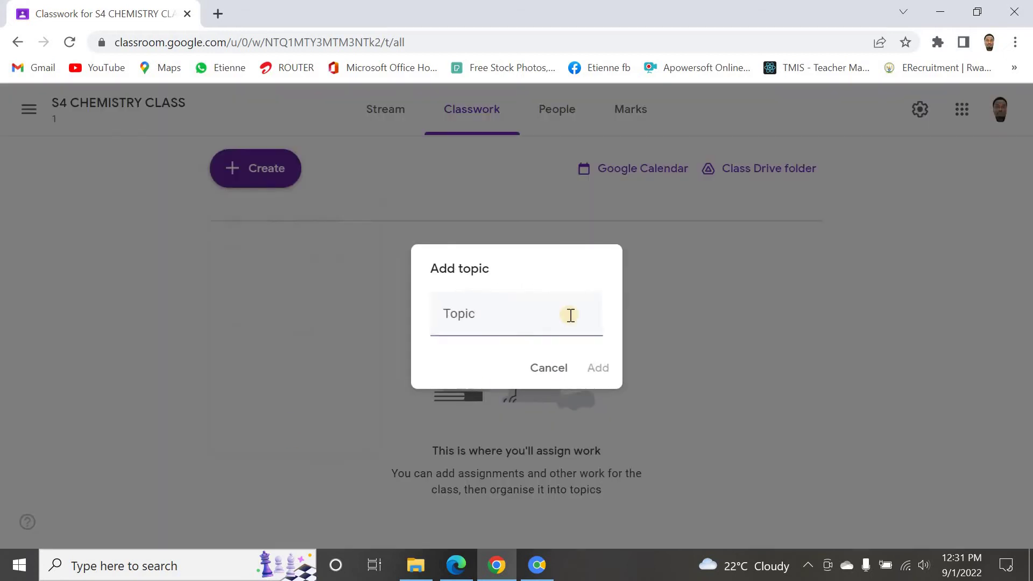
left_click(447, 315)
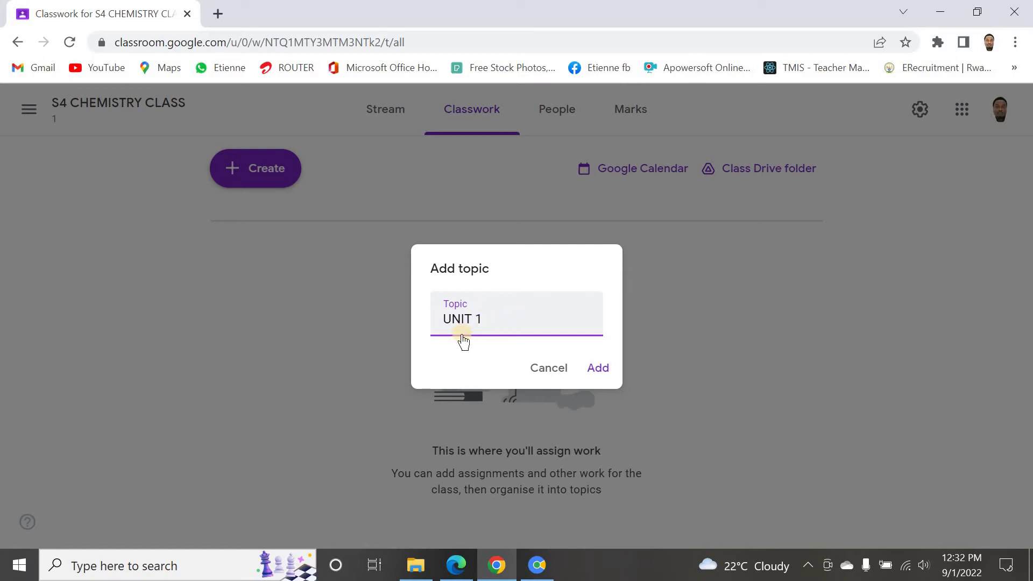
left_click(491, 355)
left_click_drag(522, 365, 587, 378)
left_click(603, 370)
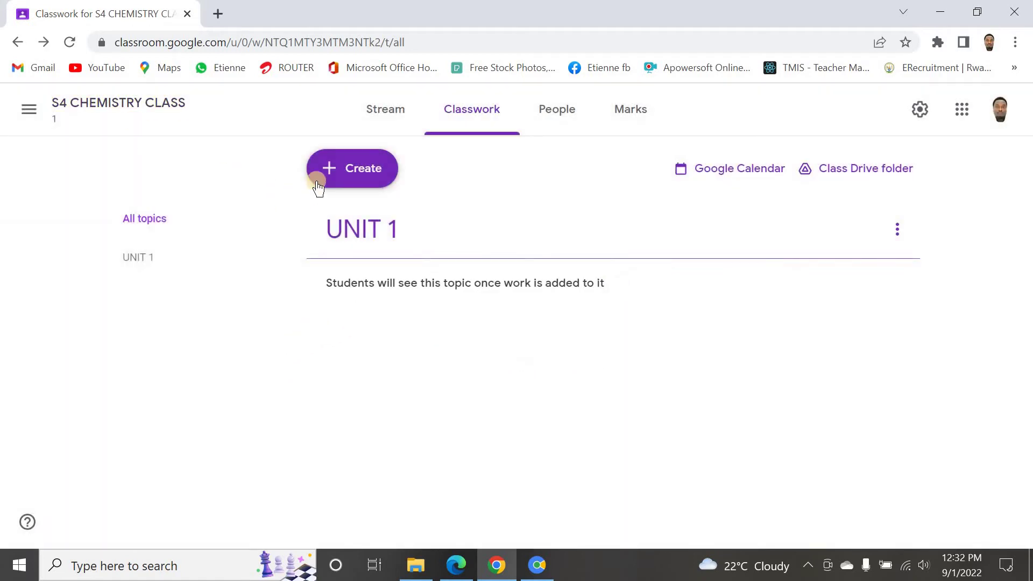
Step: Add a second classwork topic named UNIT 2
left_click(347, 175)
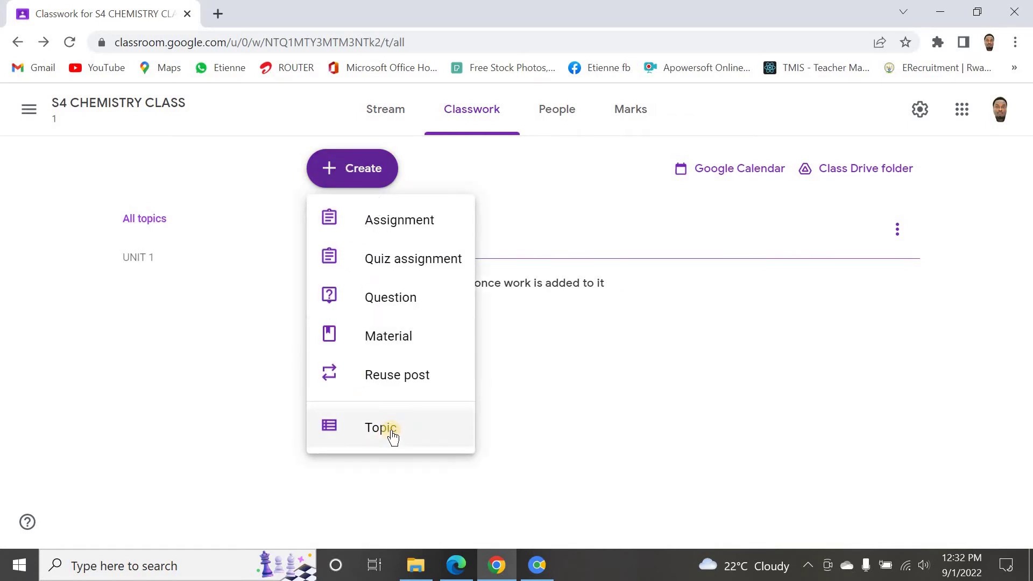
left_click(392, 430)
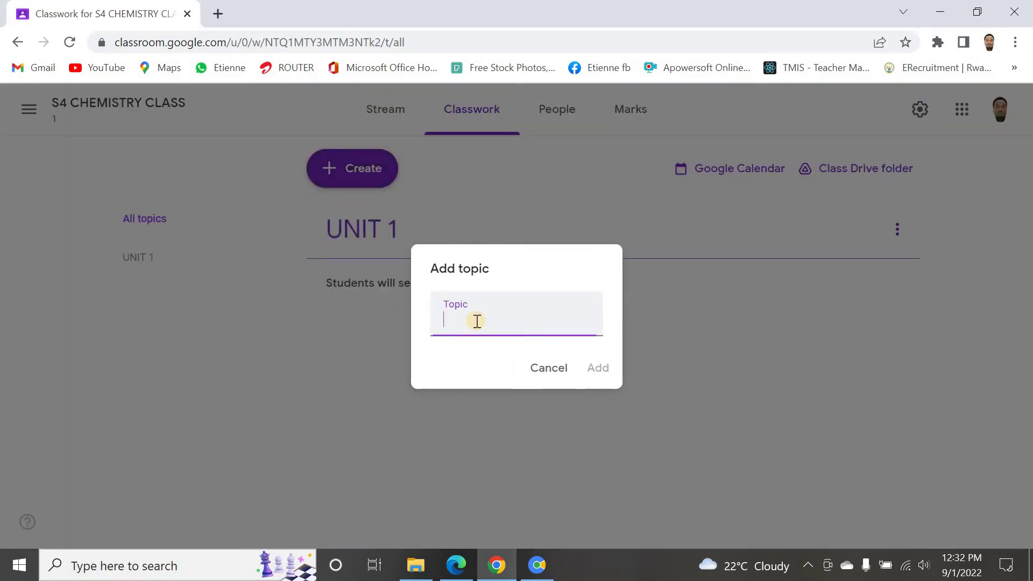
type("UNI")
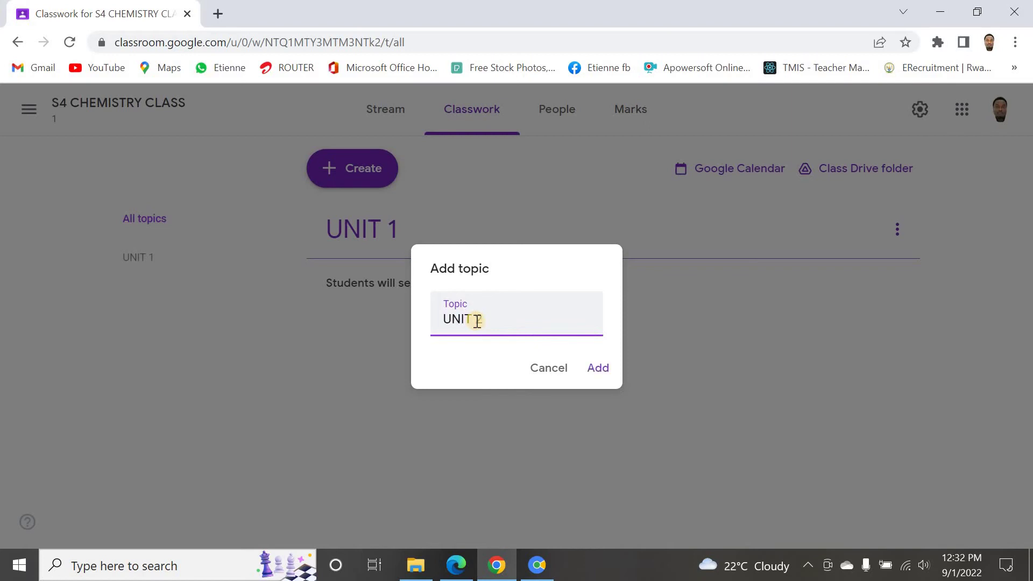
type("T 2")
left_click(599, 371)
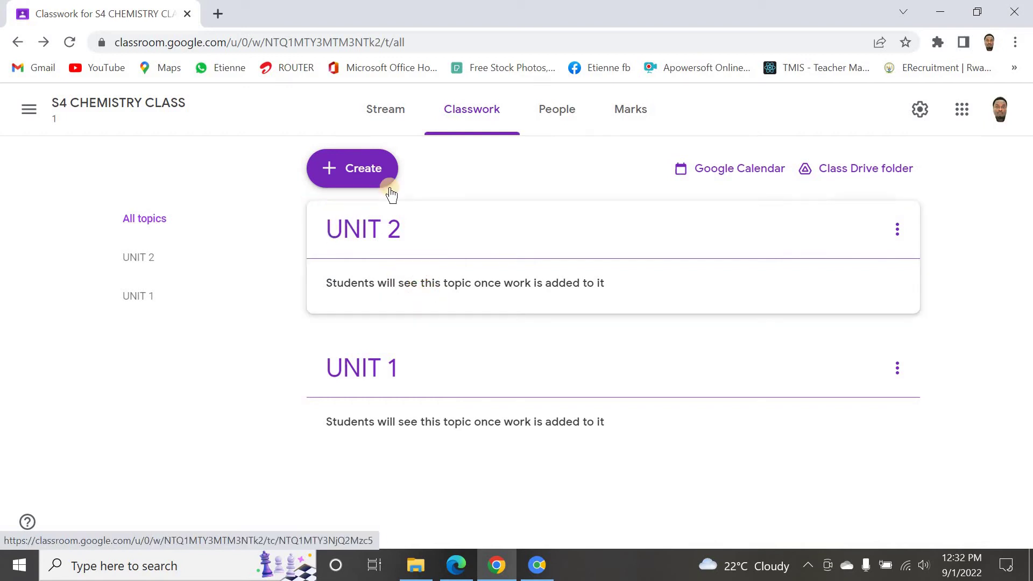
Step: Create a new assignment and title it "CHEMISTRY TEST NO 1"
left_click(361, 179)
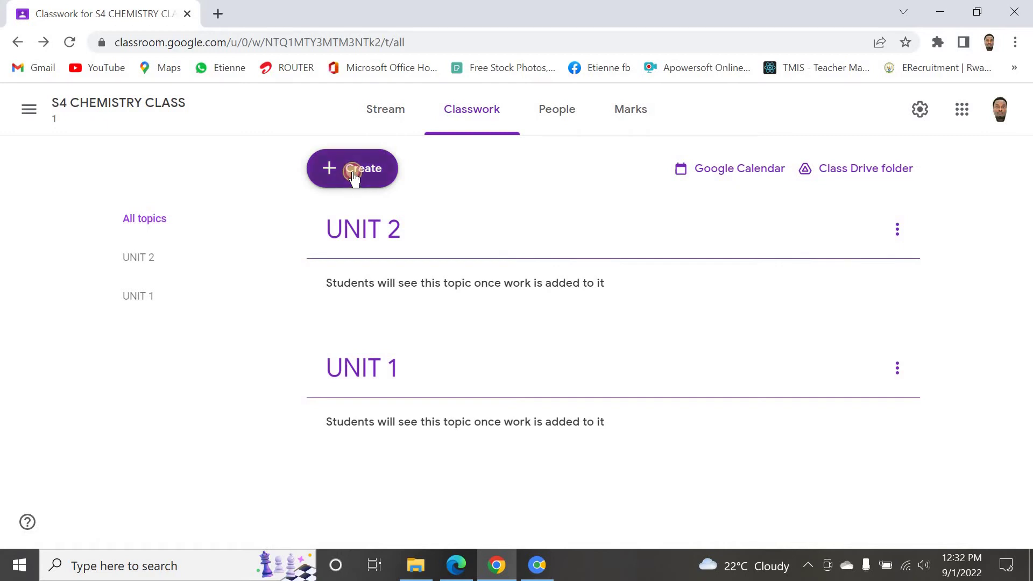
left_click(393, 220)
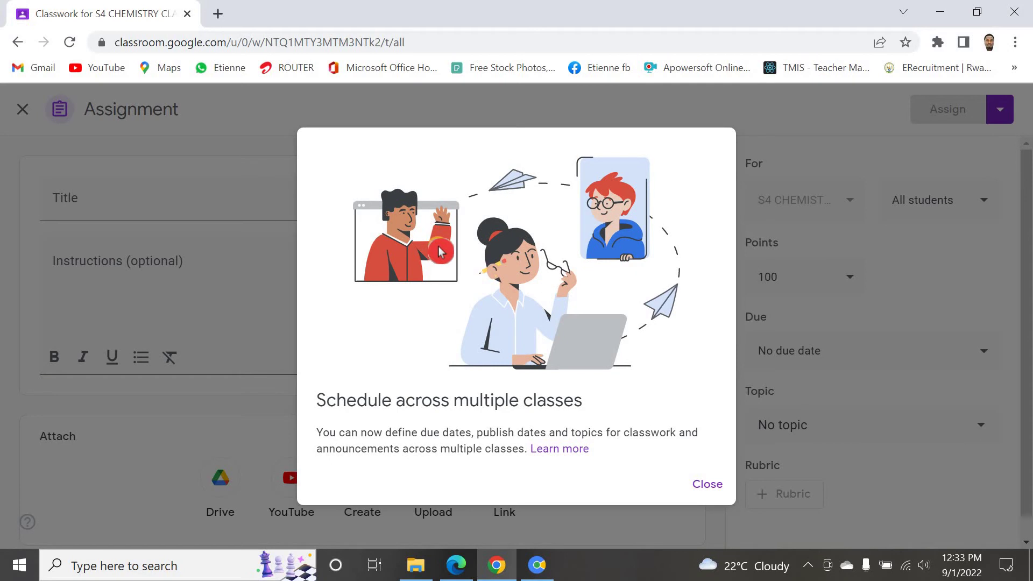
left_click(711, 487)
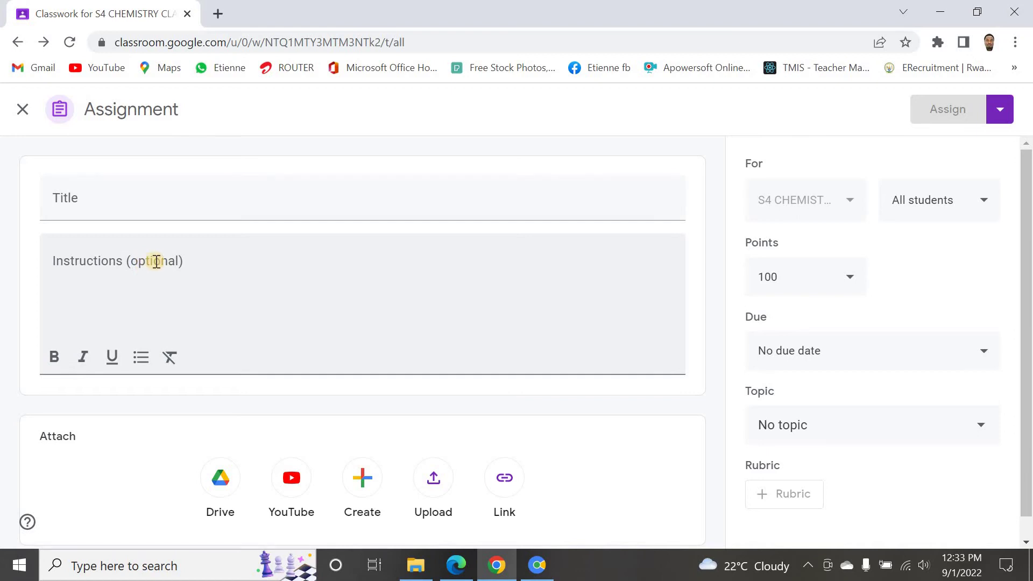
left_click(111, 201)
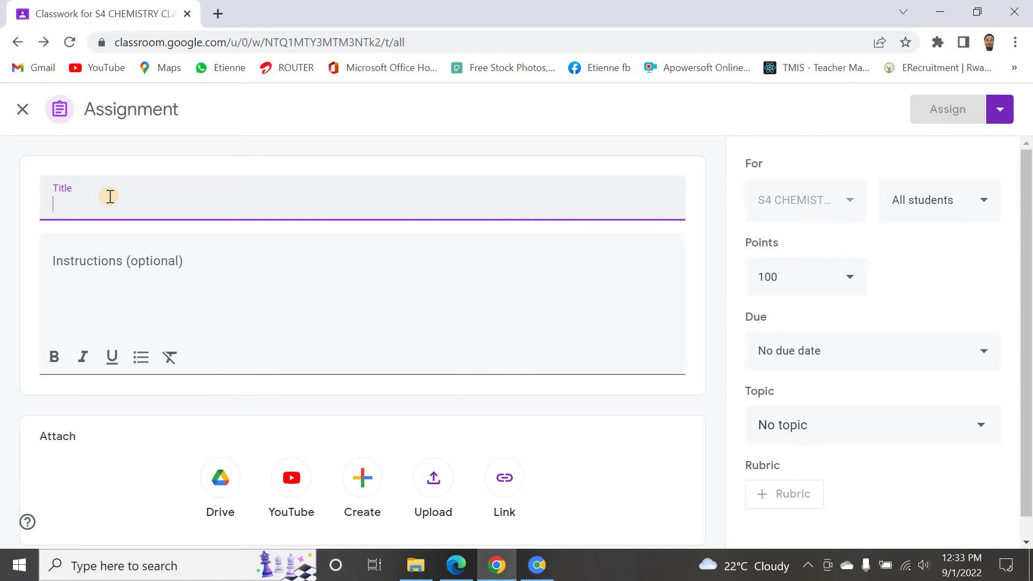
type("TEST")
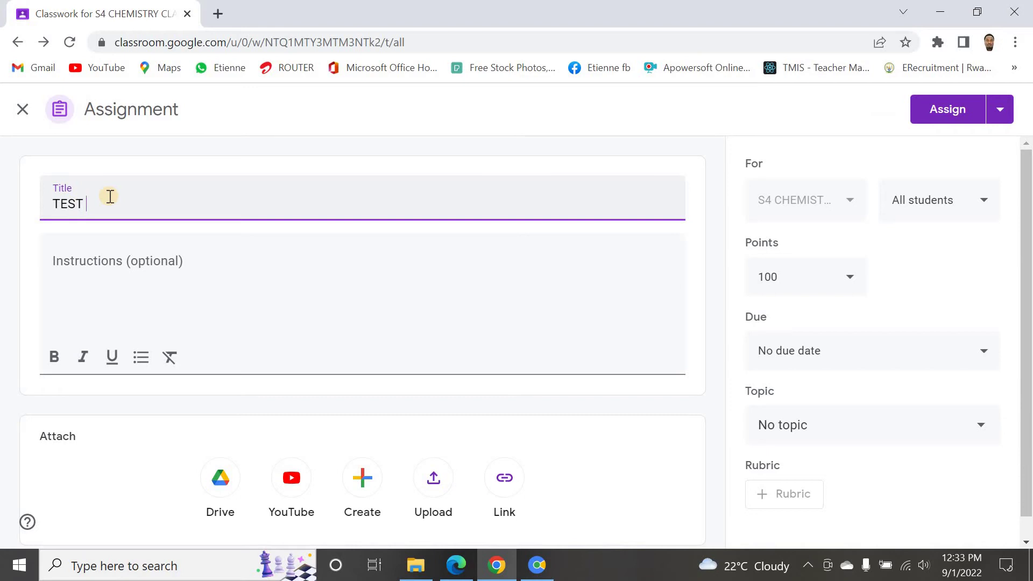
type(" NO 1")
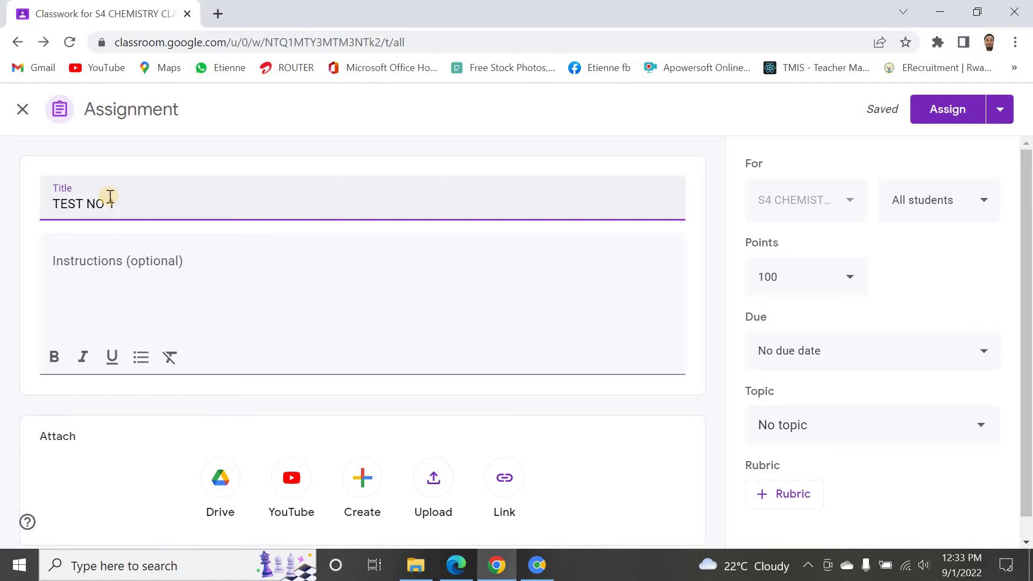
type("CHEMISTR")
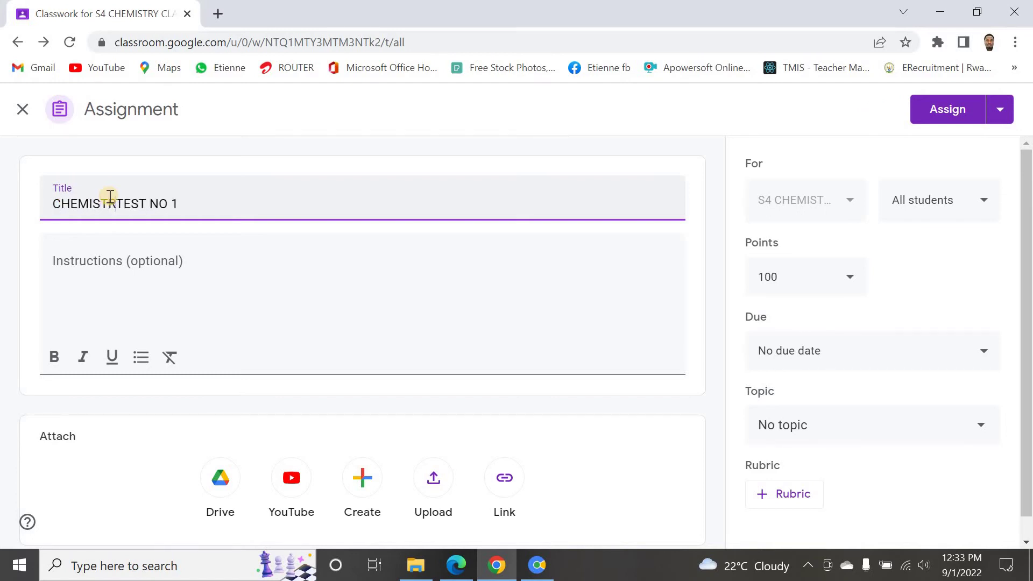
type("Y")
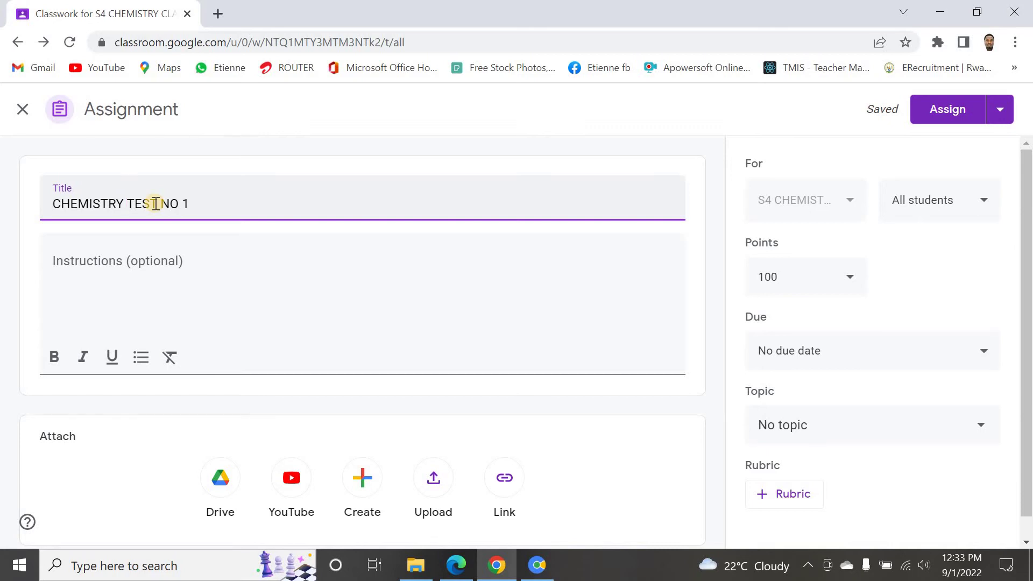
Step: Enter the assignment instructions "ATTEMPT THE QUESTIONS ACCORDING TO THE SECTIONS"
left_click(123, 261)
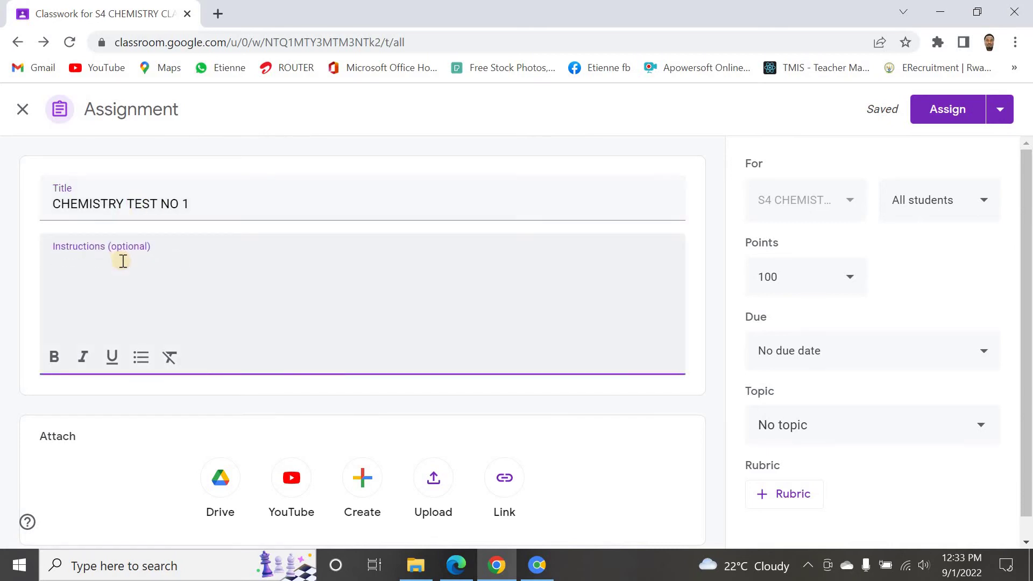
scroll(307, 309, "down", 1)
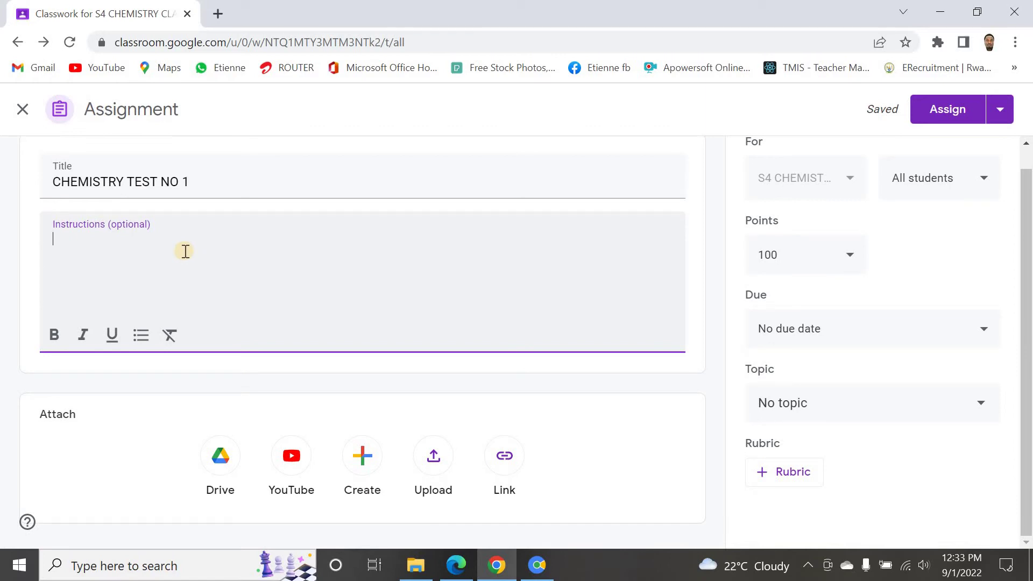
type("ATTEMPT THE")
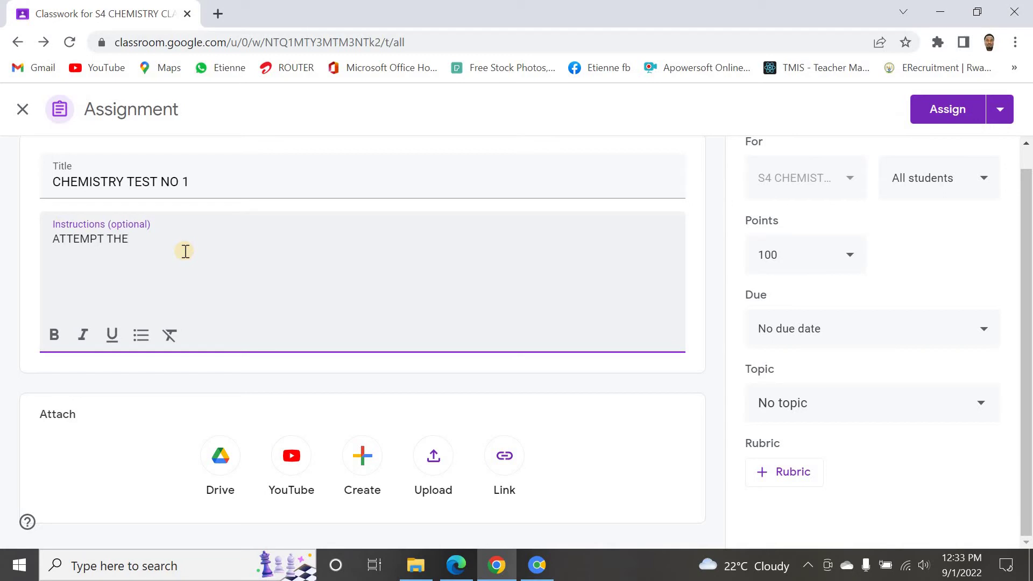
type(" QUESTIONS ACCORD")
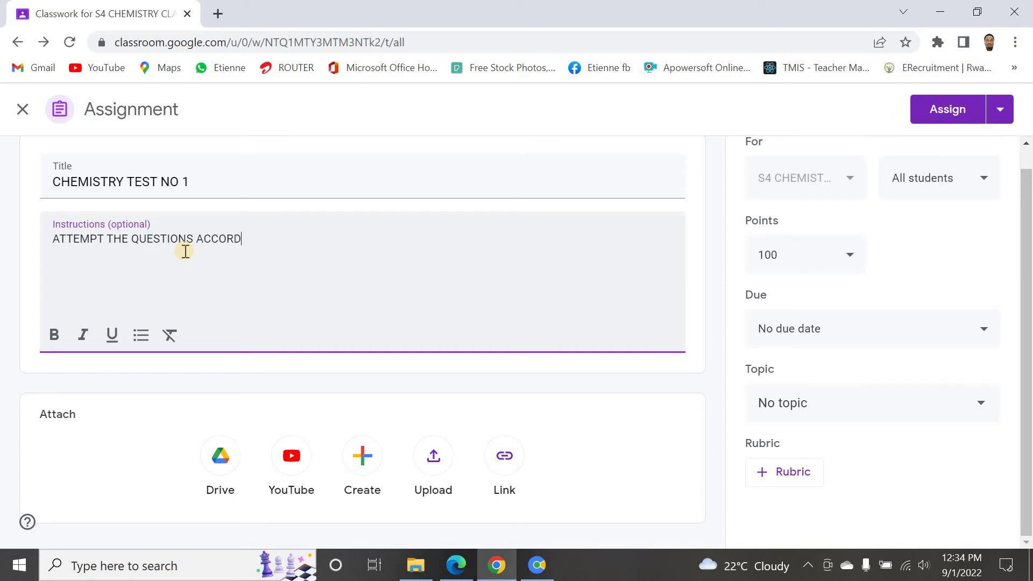
type("ING TO THE SECTIONS")
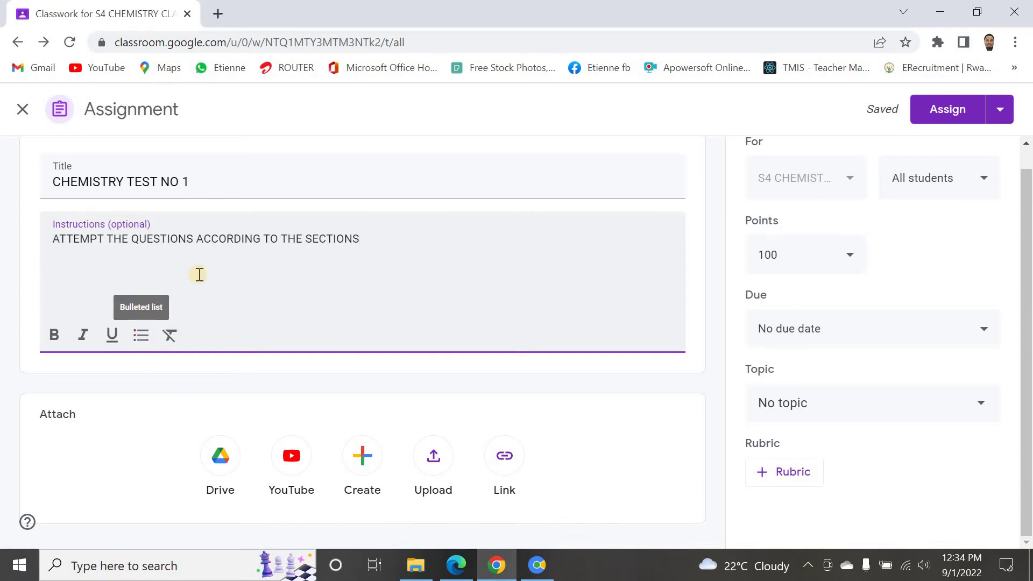
left_click(51, 217)
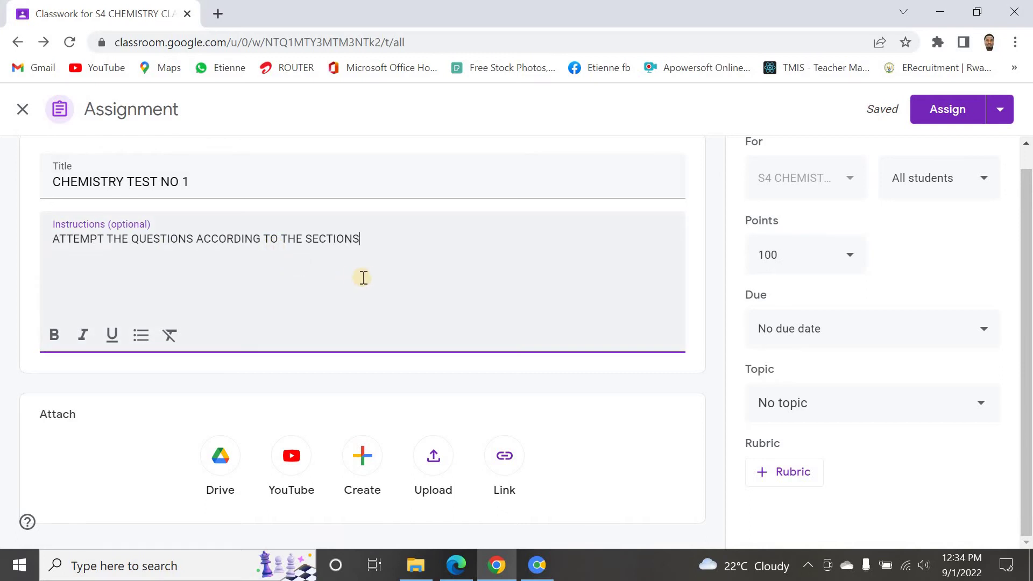
mouse_move(247, 299)
left_mouse_down()
mouse_move(252, 385)
mouse_move(238, 395)
mouse_move(54, 451)
mouse_move(39, 407)
mouse_move(129, 452)
mouse_move(180, 450)
mouse_move(115, 454)
mouse_move(172, 450)
mouse_move(211, 479)
left_mouse_up()
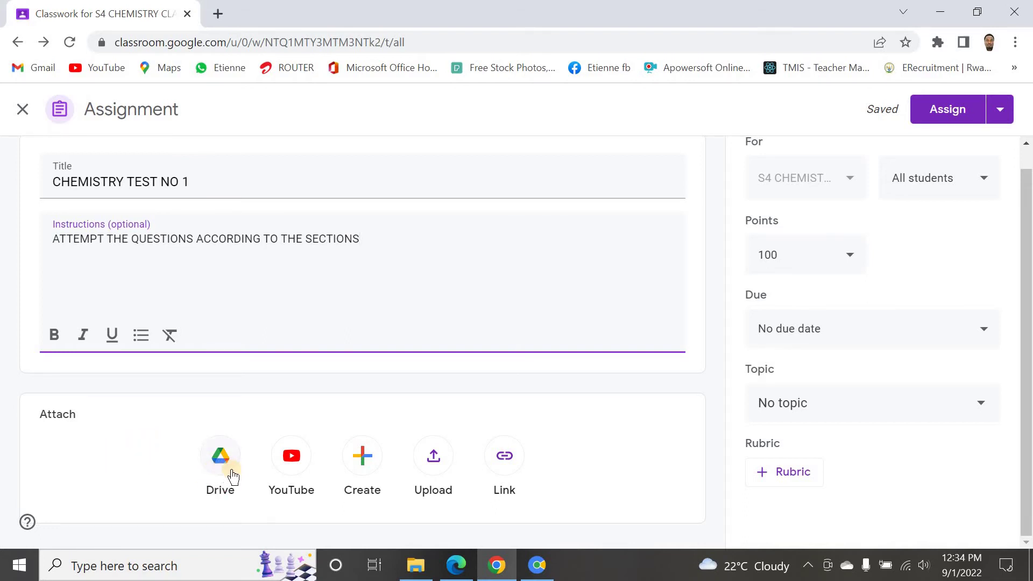
mouse_move(232, 475)
left_mouse_down()
mouse_move(247, 456)
mouse_move(266, 472)
mouse_move(220, 474)
left_mouse_up()
left_click_drag(373, 486, 366, 473)
left_click(367, 463)
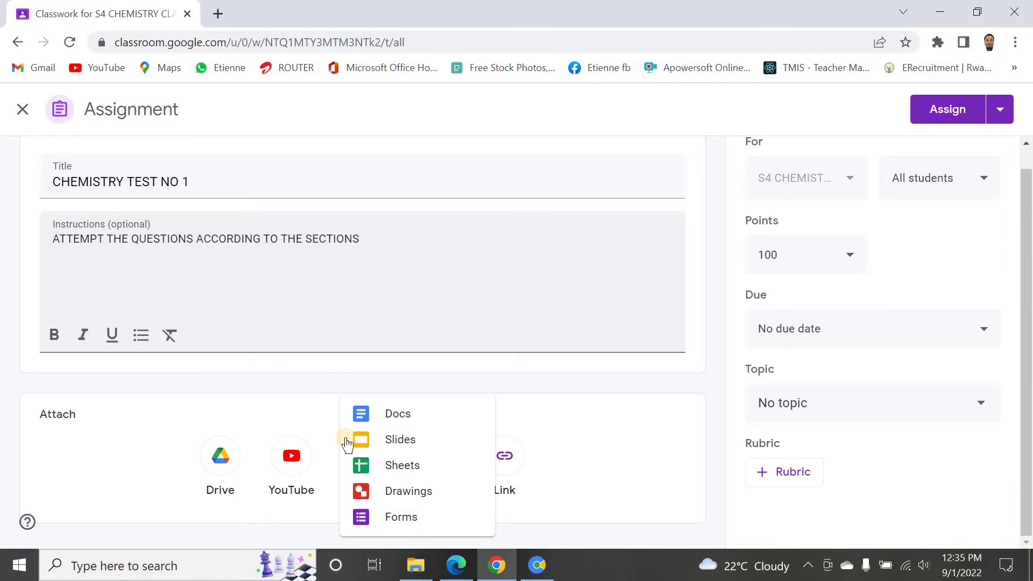
left_click(574, 434)
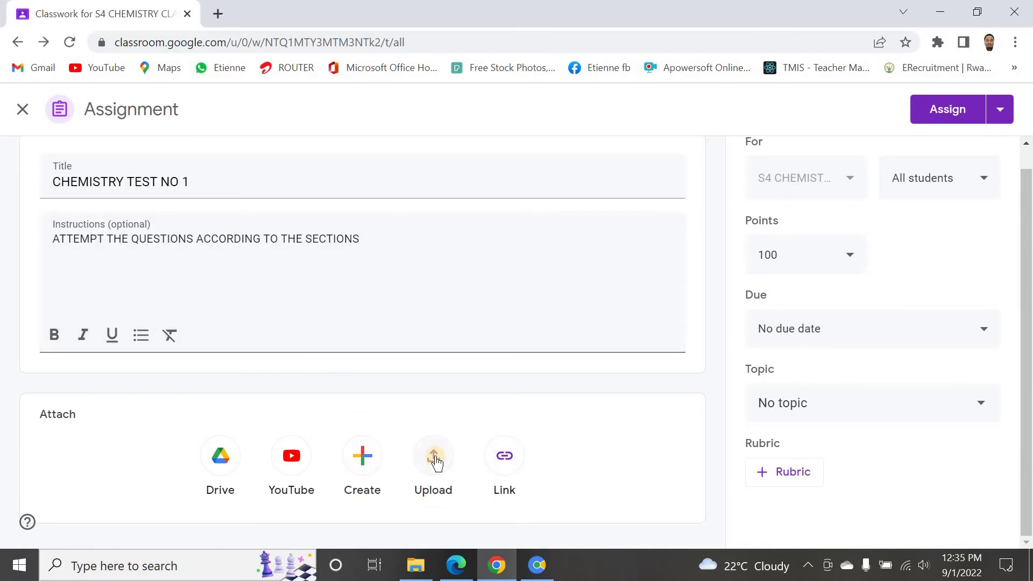
Step: Upload the Word file CHEMISTRY TEST NO1_S4 from the Desktop as the assignment's attachment and dismiss the sharing settings notice
left_click(434, 458)
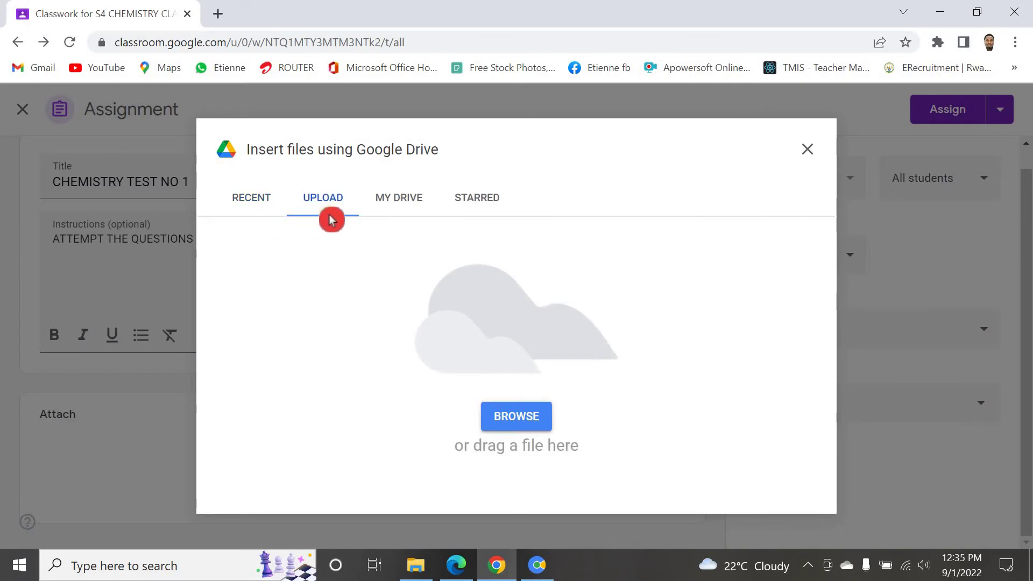
left_click(510, 425)
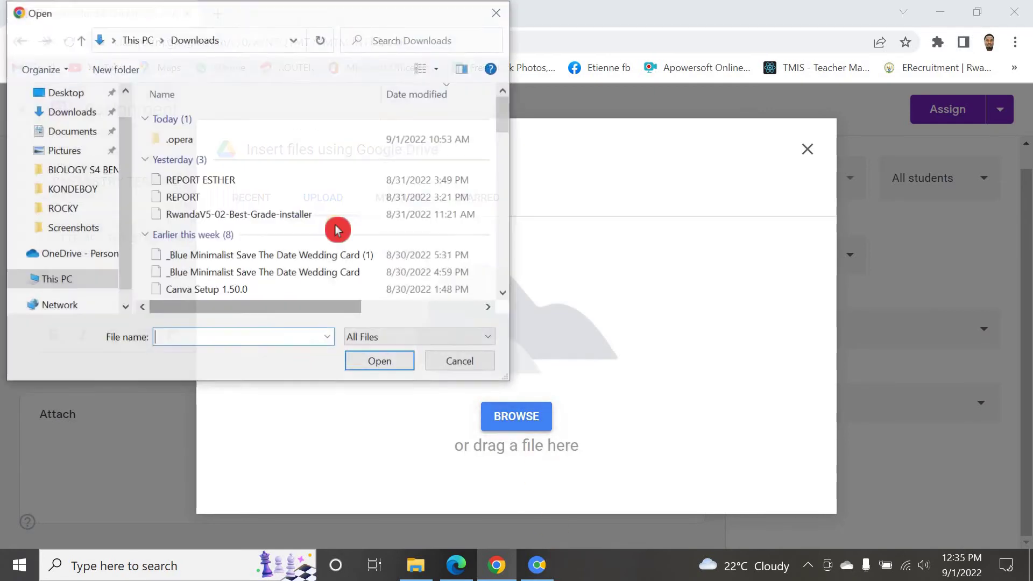
left_click(66, 94)
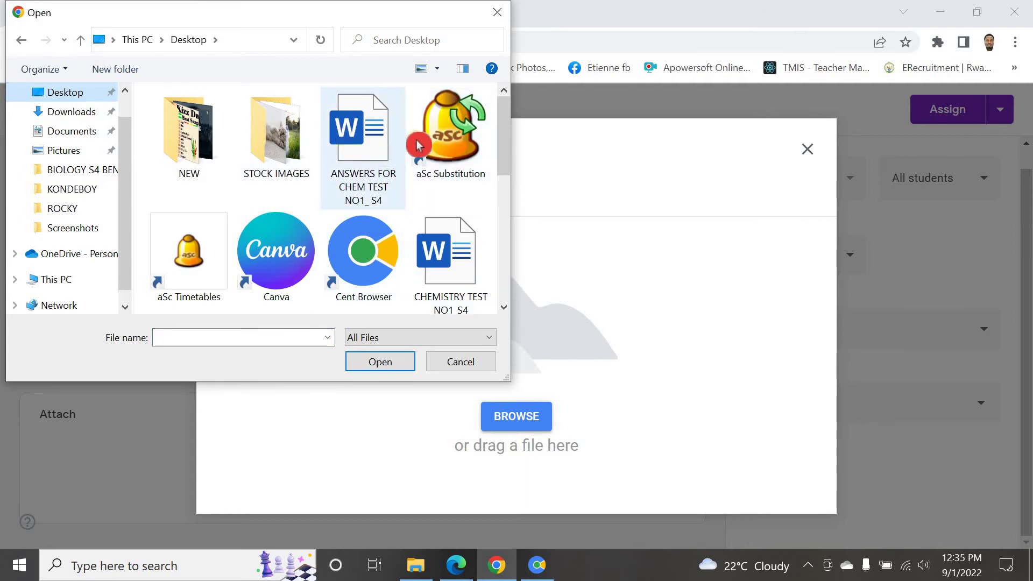
scroll(370, 184, "down", 5)
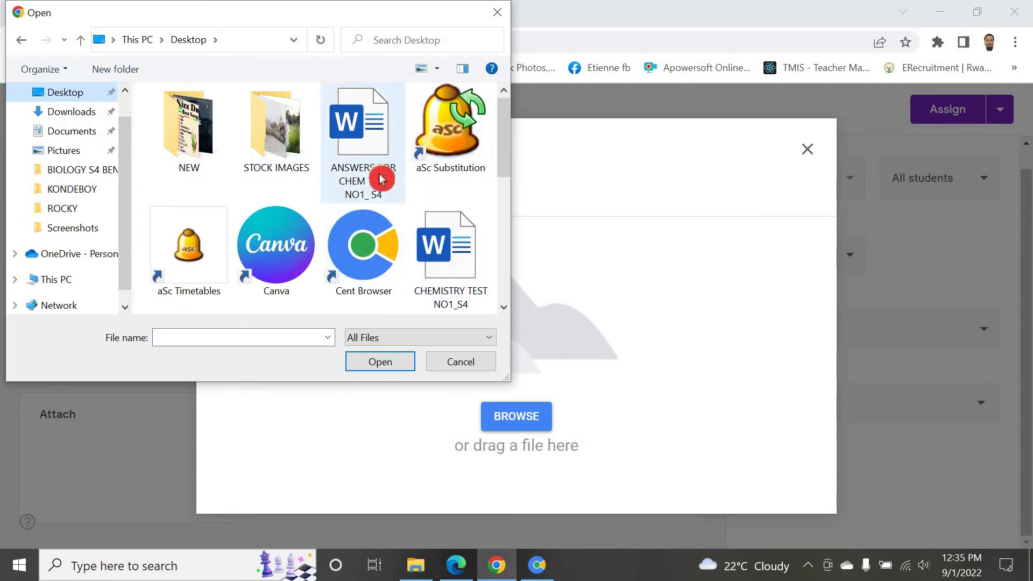
scroll(305, 186, "up", 2)
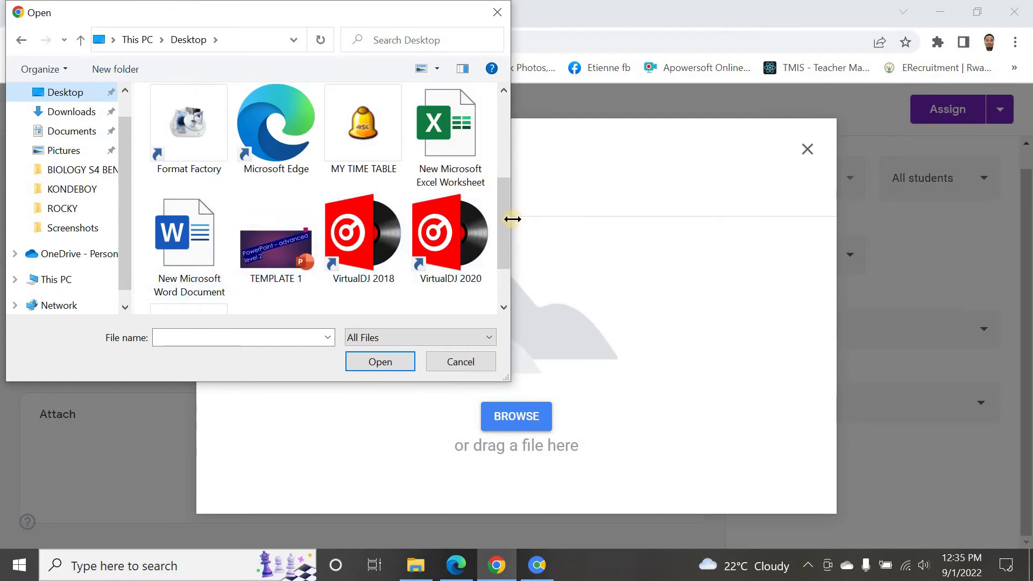
left_click_drag(507, 223, 511, 144)
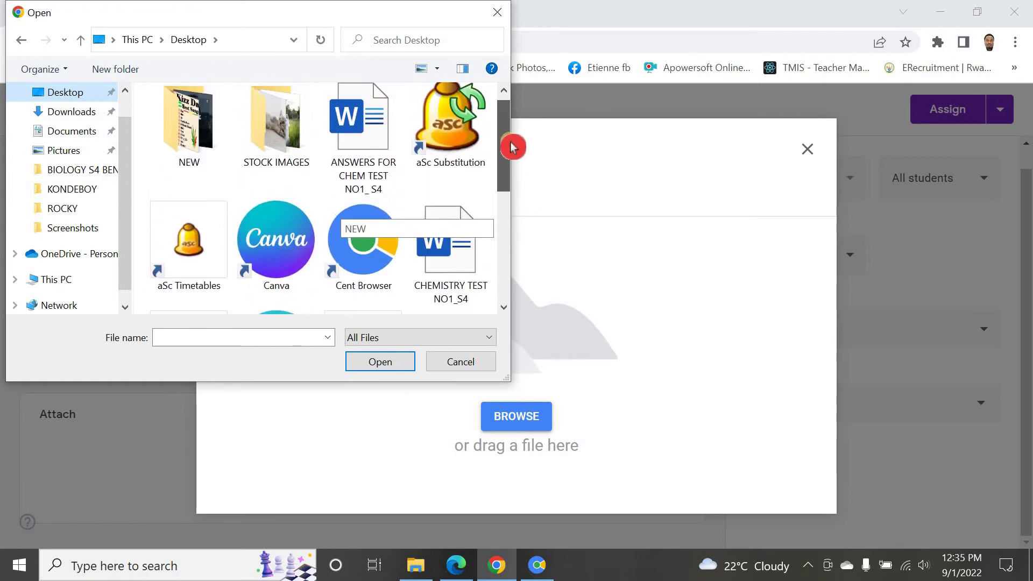
left_click(453, 261)
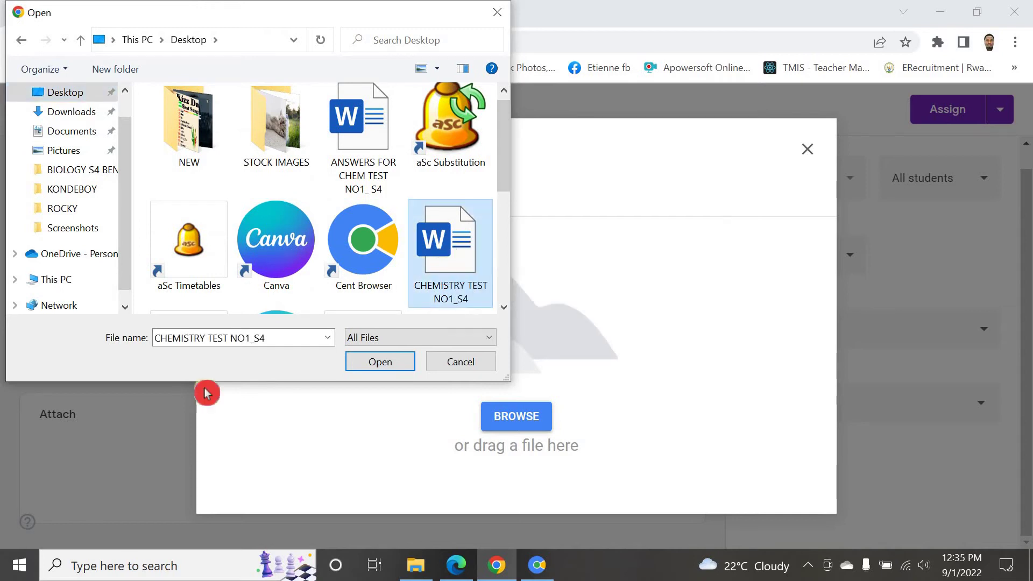
left_click(379, 361)
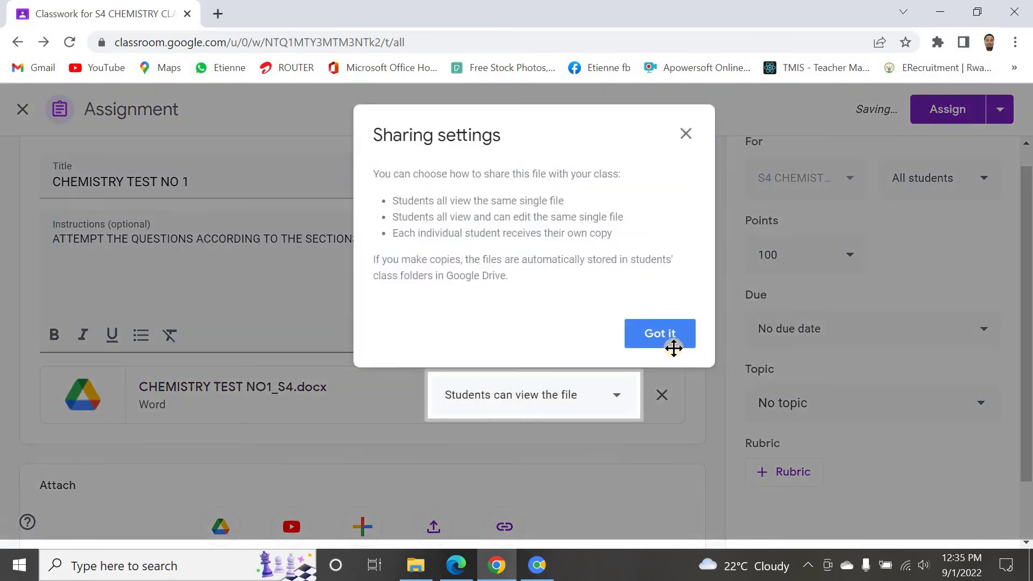
left_click(669, 346)
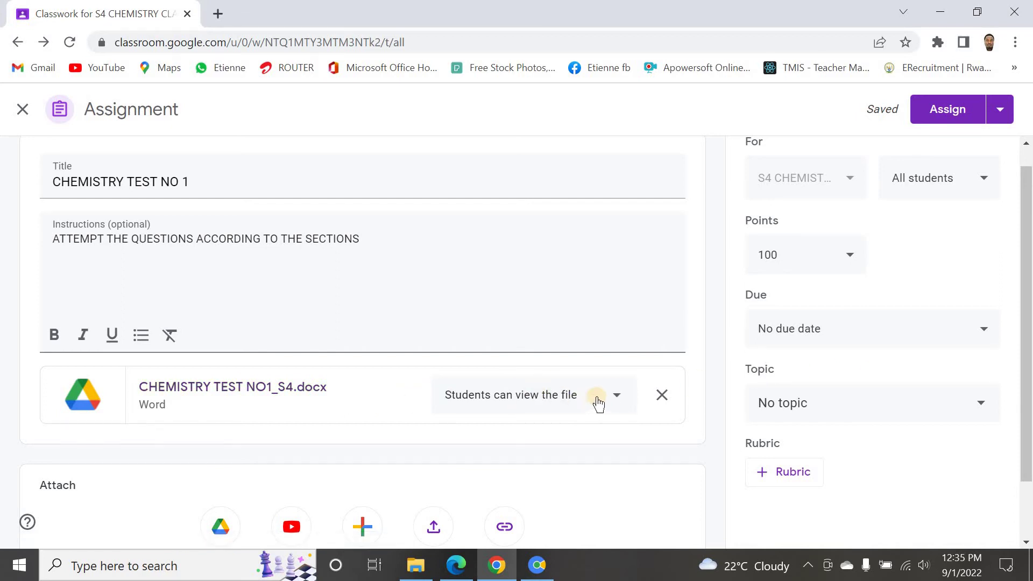
Step: Change the attached test document's permission to "Students can edit the file"
left_click(617, 399)
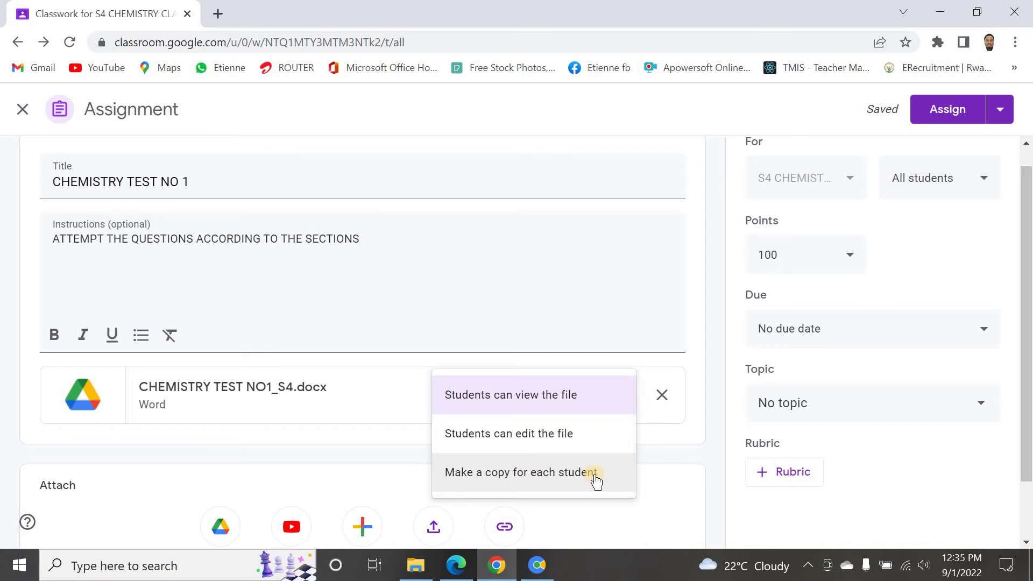
left_click(528, 440)
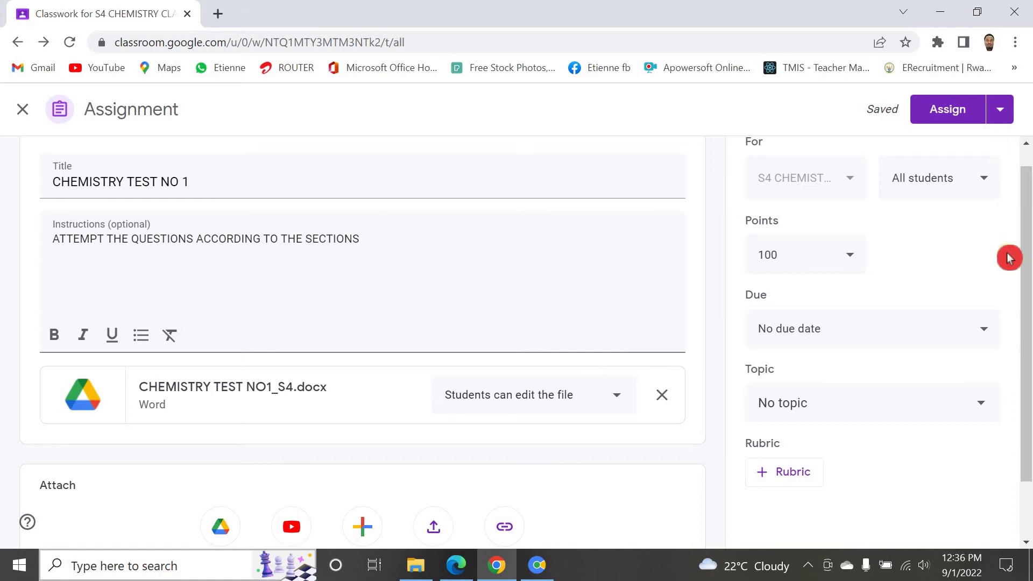
Step: Examine the class and student choices for who receives the assignment, leaving All students selected
scroll(1004, 275, "up", 1)
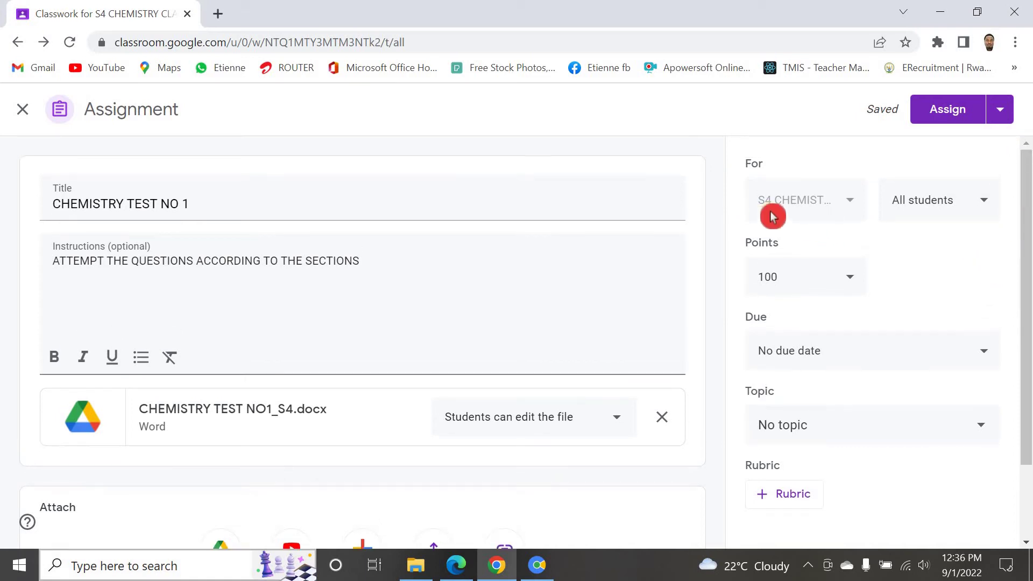
left_click(825, 203)
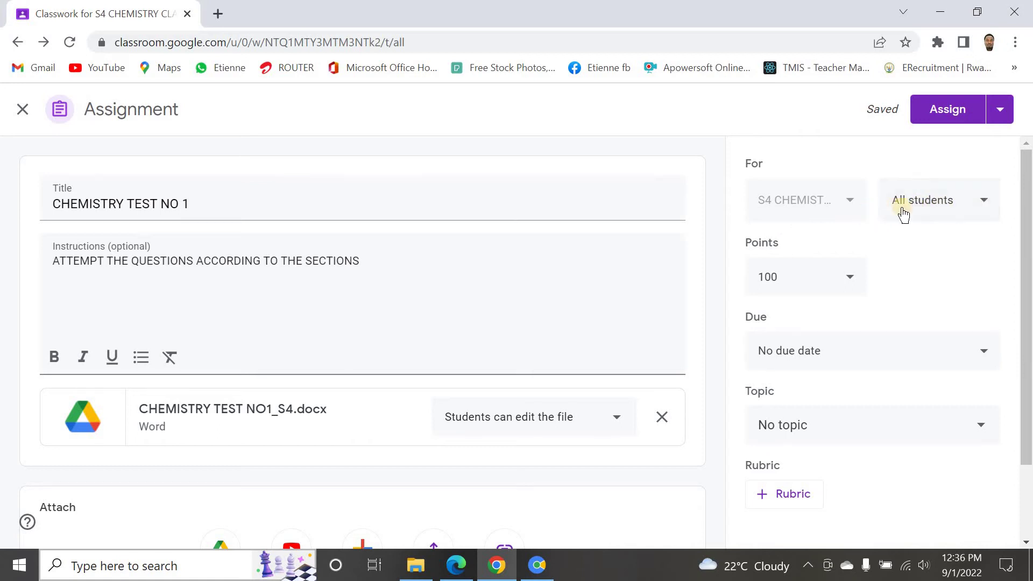
left_click(973, 169)
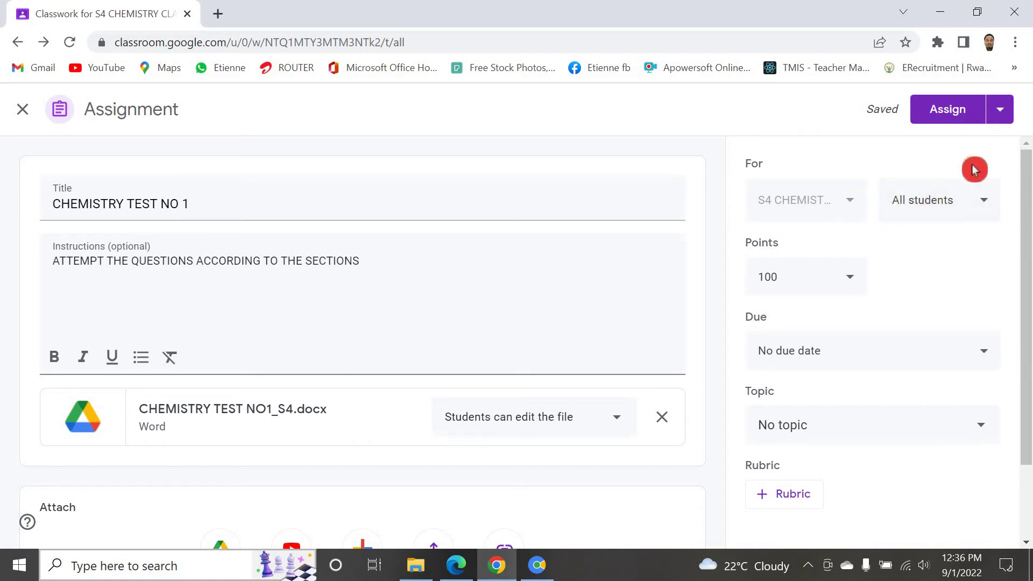
left_click(983, 202)
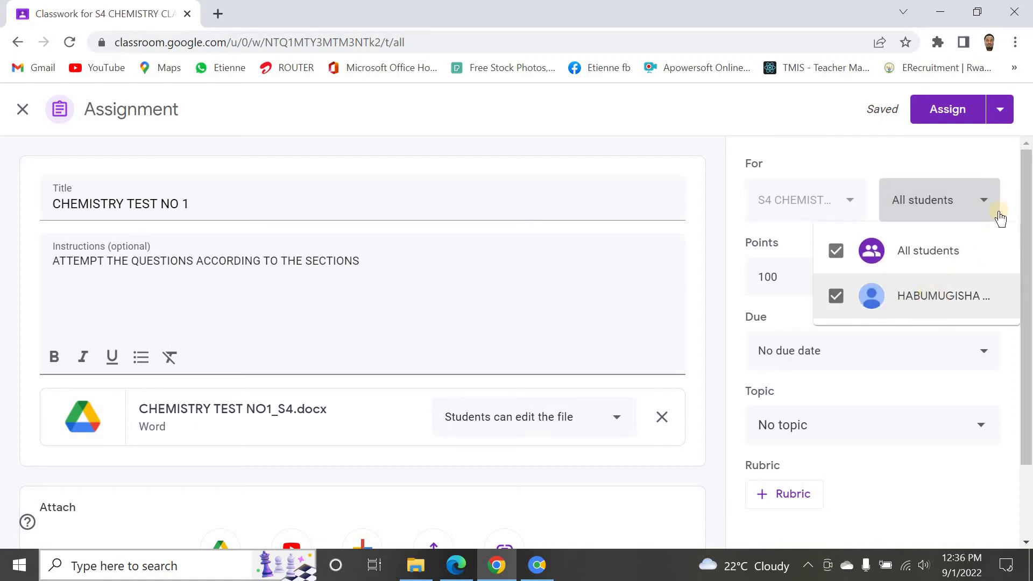
left_click(992, 203)
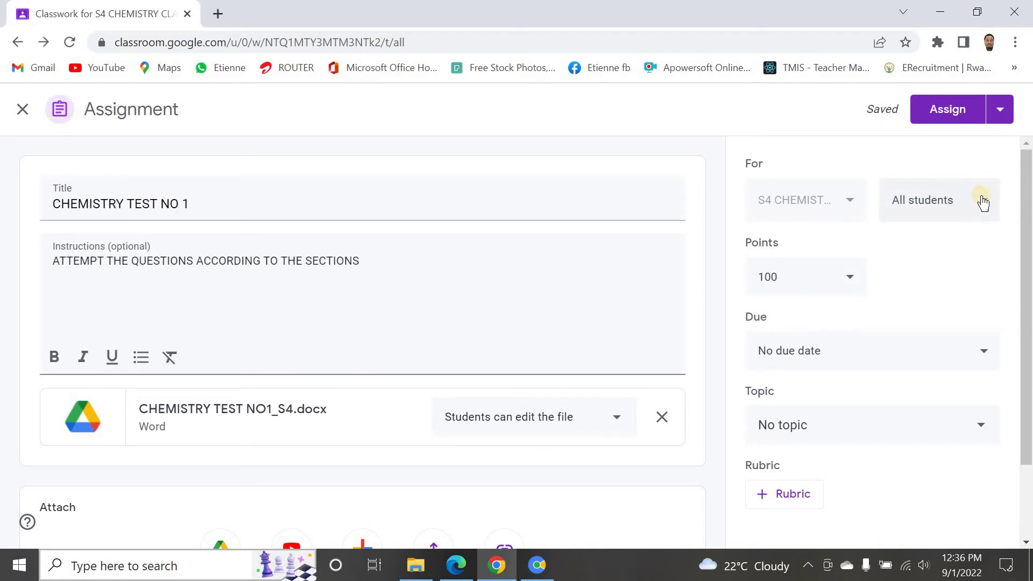
left_click(988, 202)
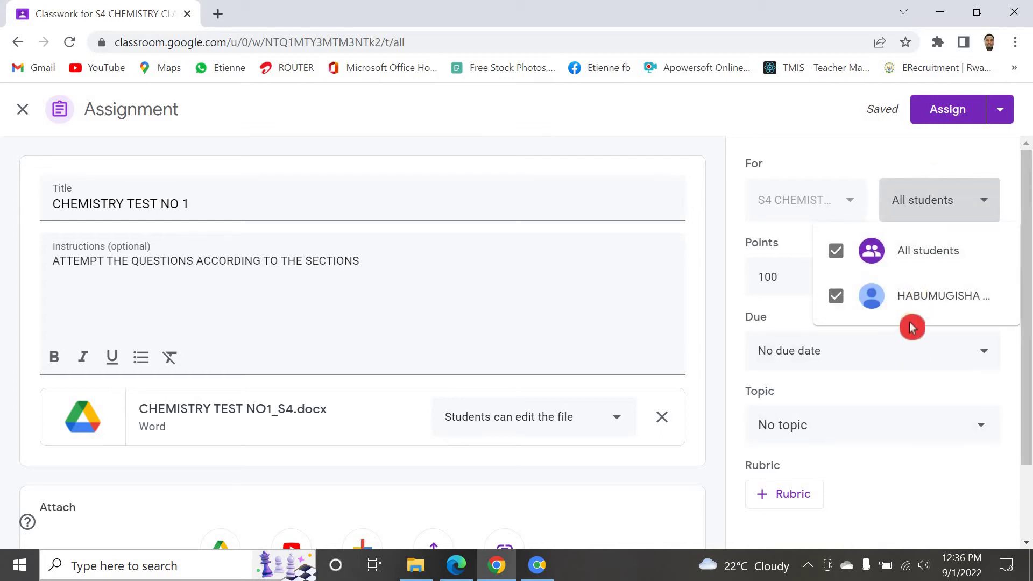
left_click(930, 330)
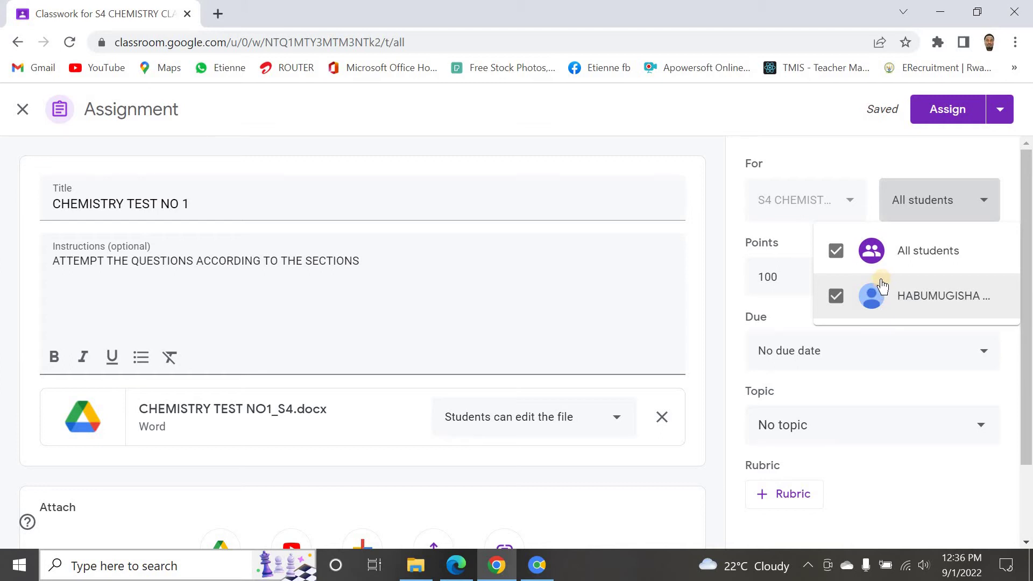
left_click(874, 168)
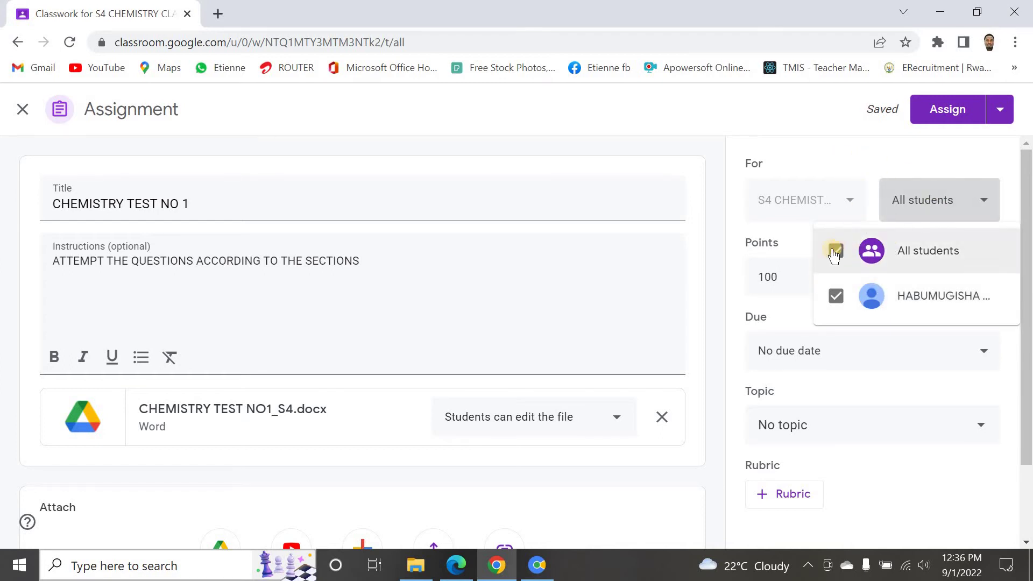
left_click(837, 153)
left_click(955, 265)
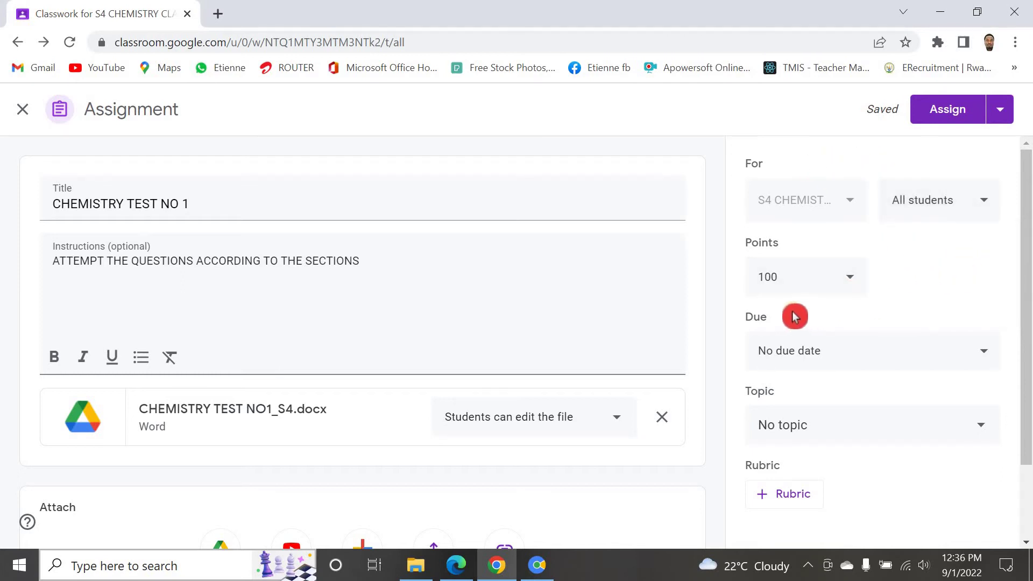
Step: Try the Unmarked option for the assignment's points and restore the value to 100
left_click(857, 282)
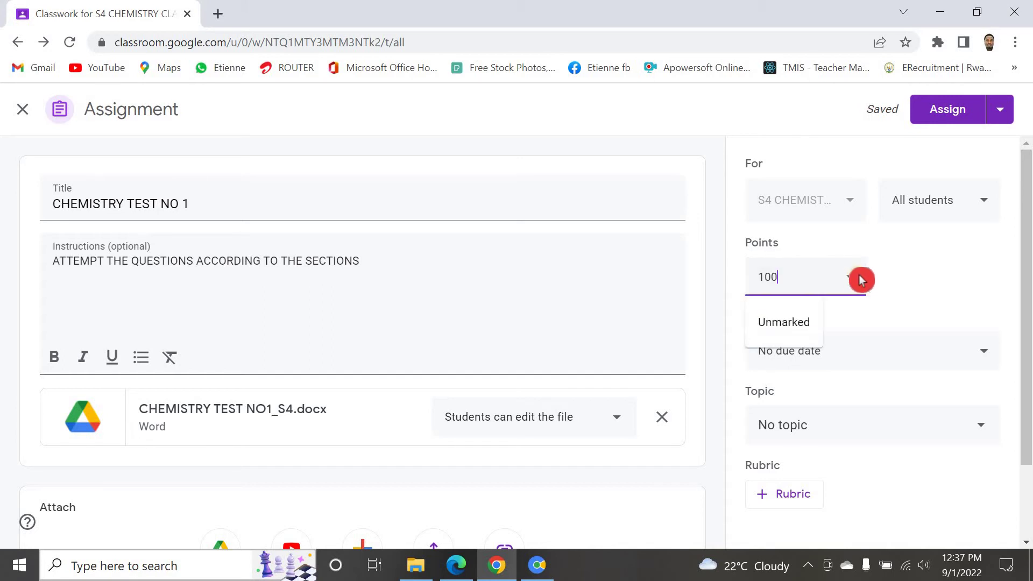
left_click(775, 324)
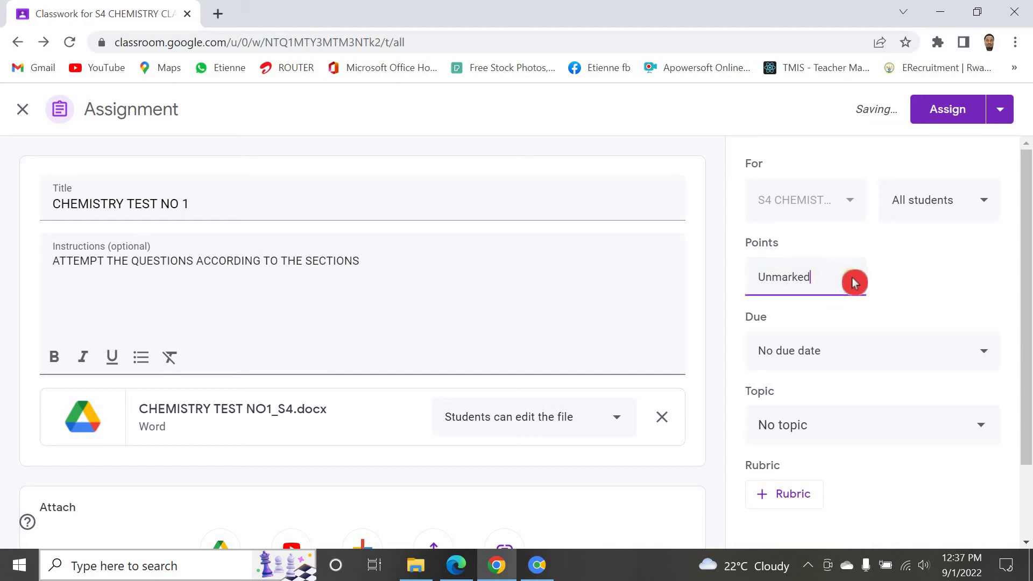
left_click_drag(807, 279, 744, 279)
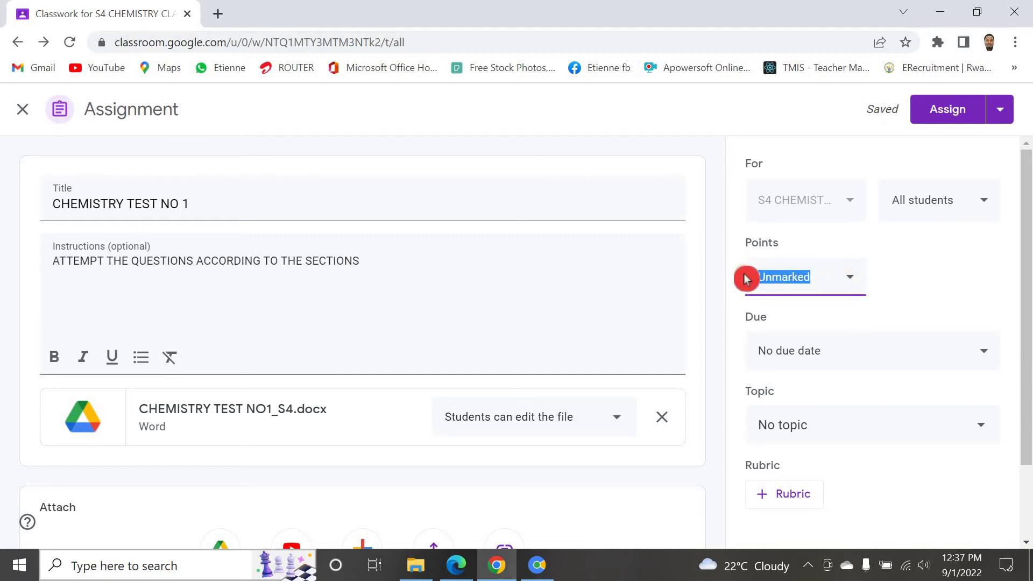
type("100")
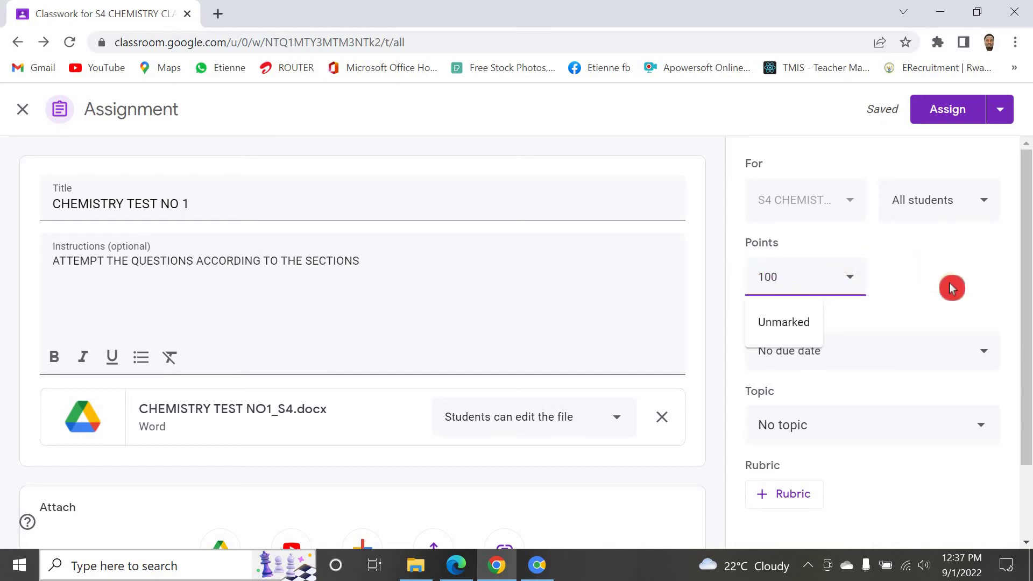
left_click(951, 287)
left_click(769, 285)
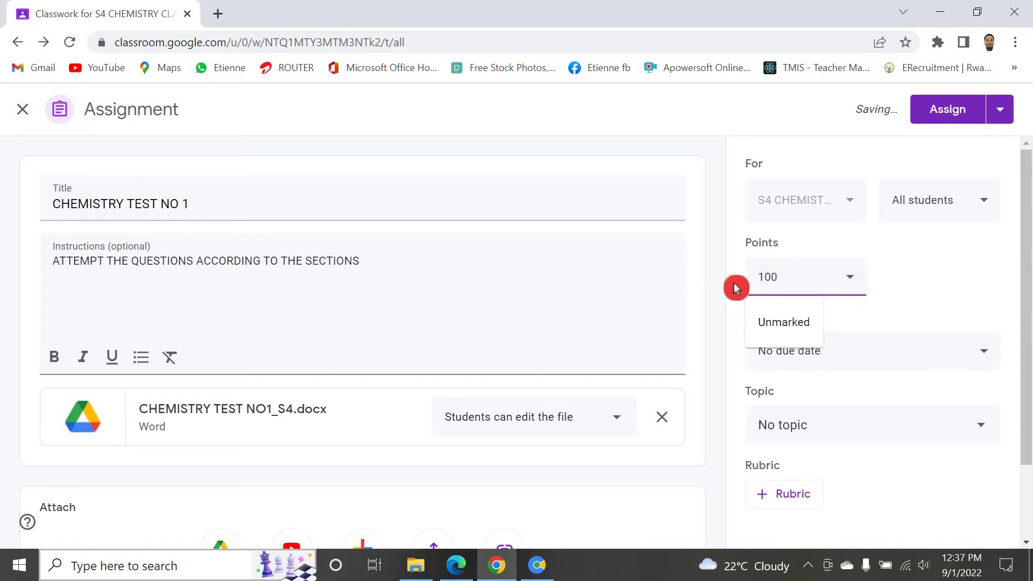
left_click(878, 268)
left_click(765, 281)
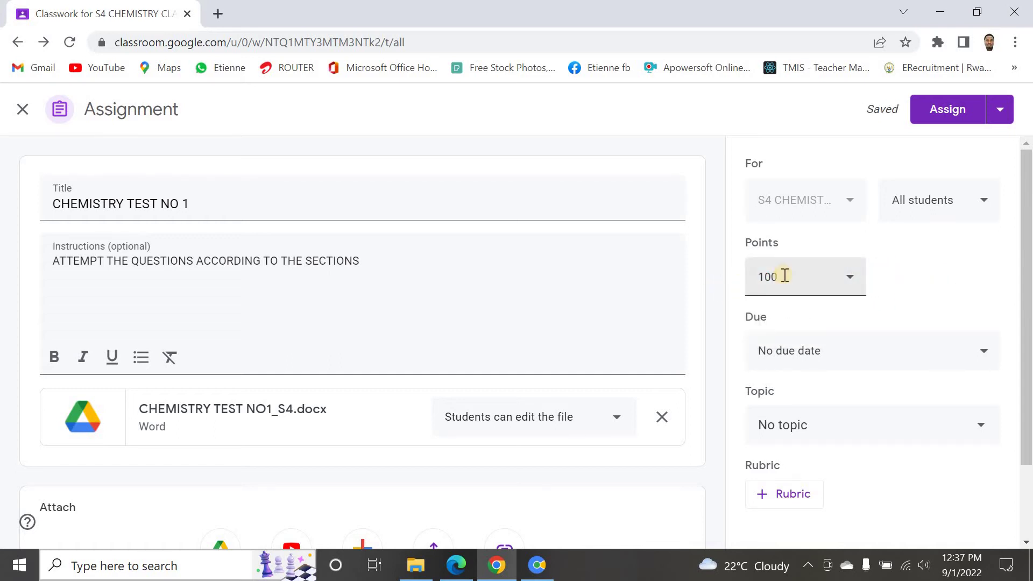
left_click(931, 288)
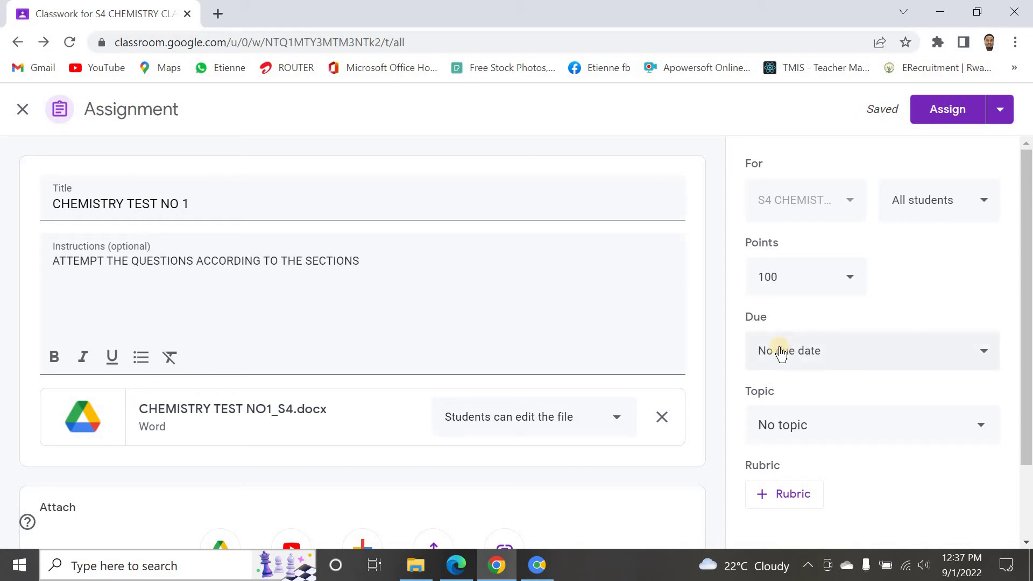
Step: Set the assignment's due date to 14 Sept 2022 with a due time of 23:59
left_click(986, 353)
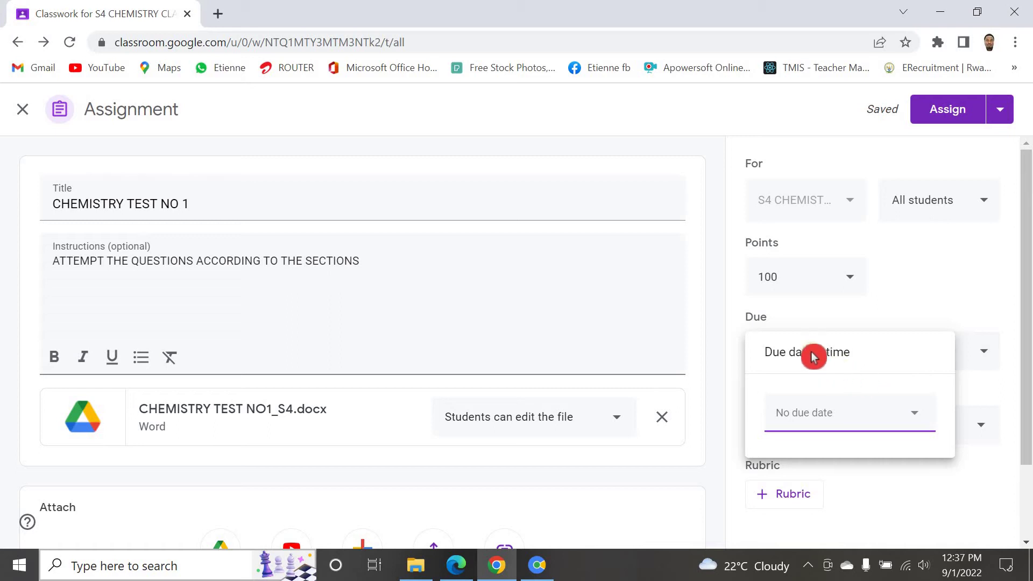
left_click(912, 418)
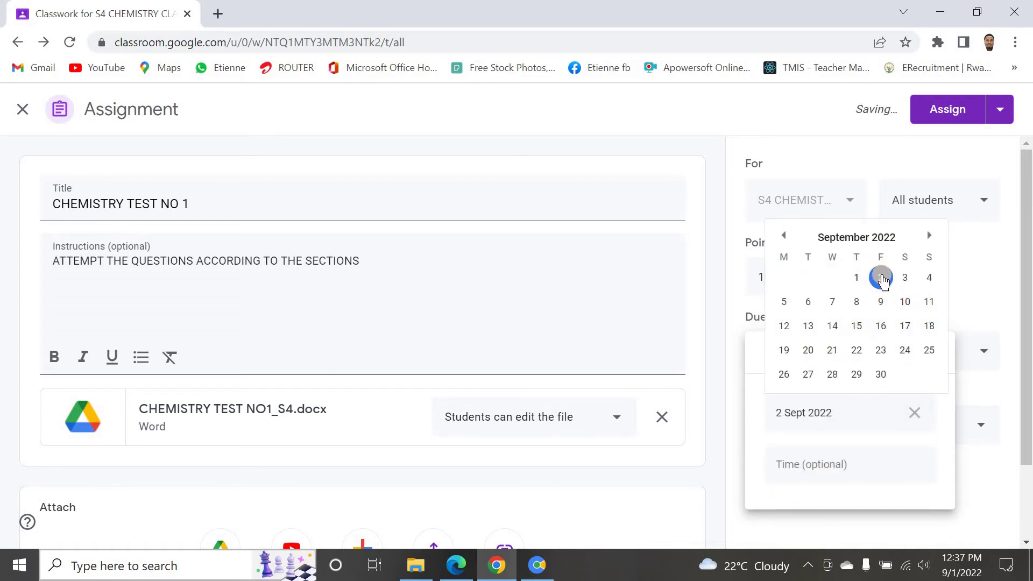
left_click(831, 328)
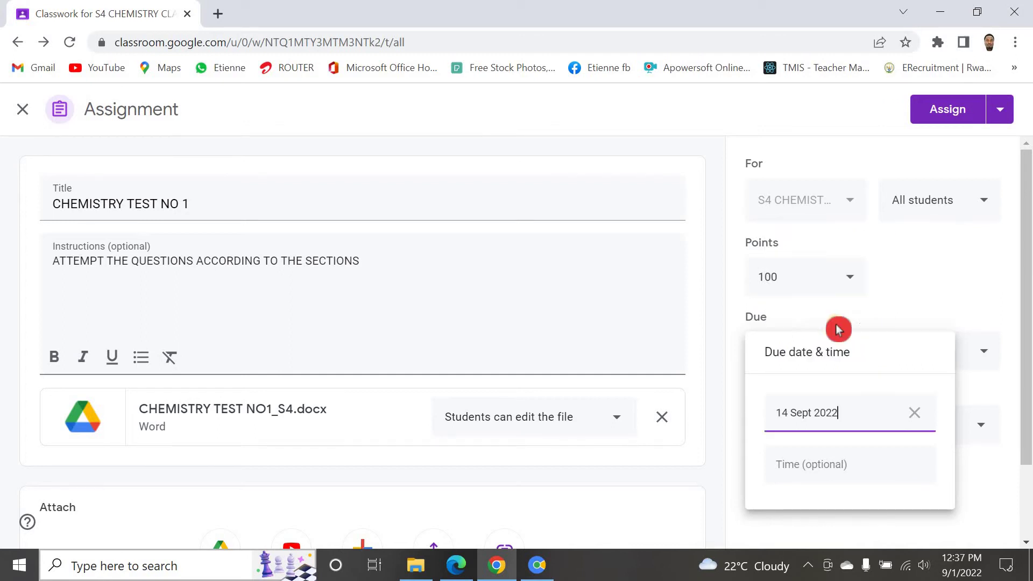
left_click(805, 466)
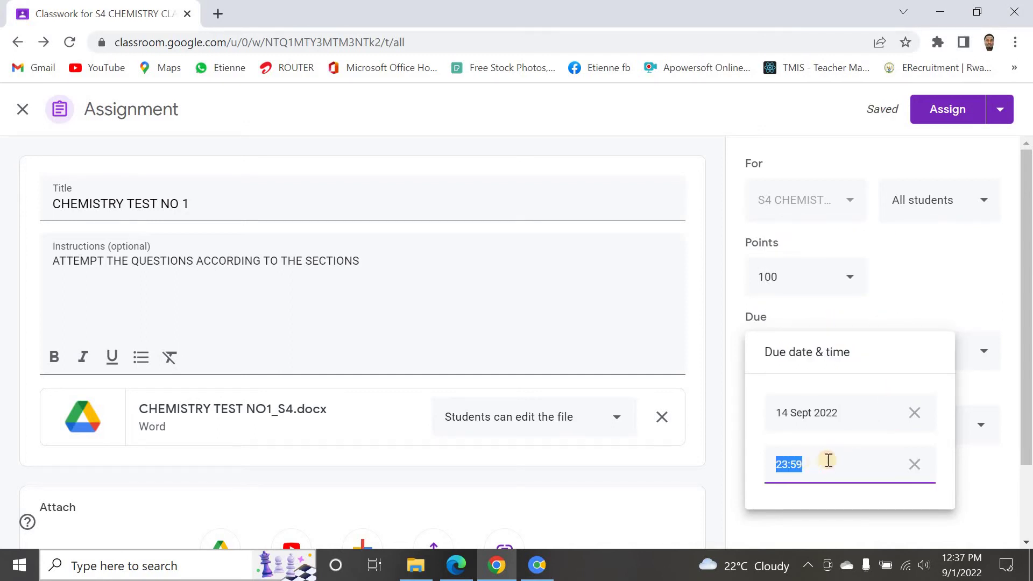
left_click(976, 474)
left_click(960, 487)
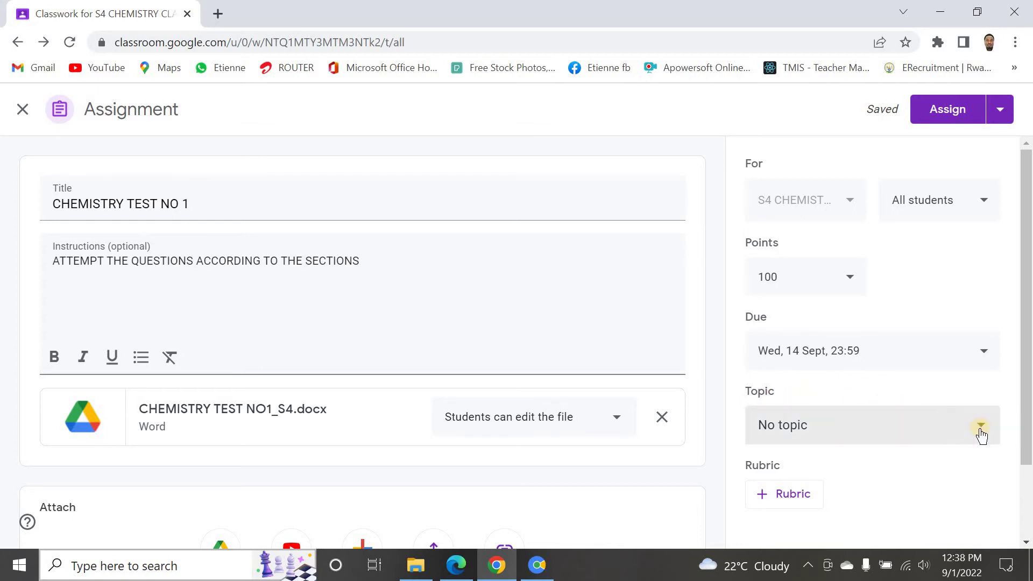
Step: Place the assignment under the topic UNIT 1
left_click_drag(1026, 457, 1027, 479)
scroll(1027, 479, "down", 1)
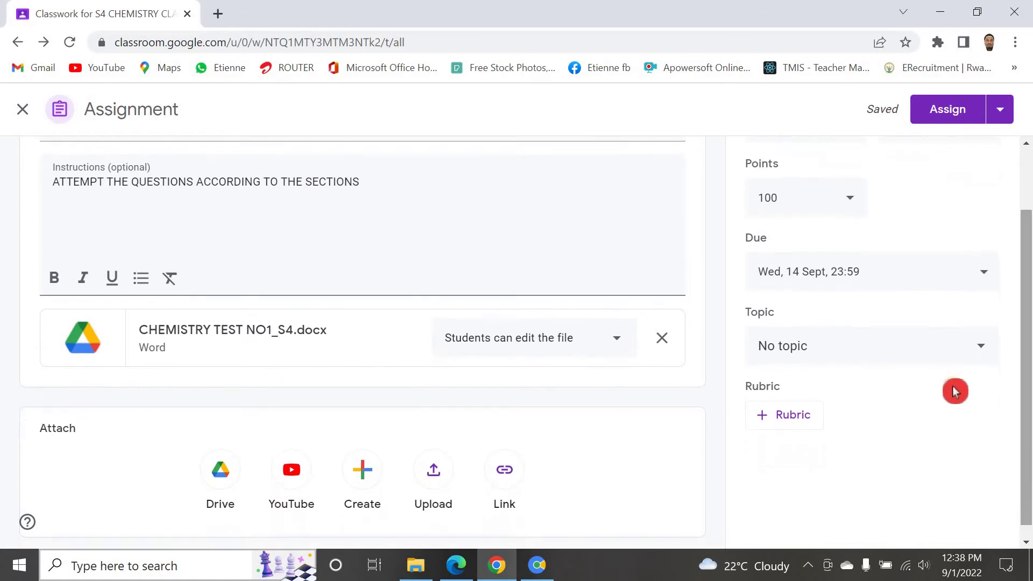
left_click(981, 351)
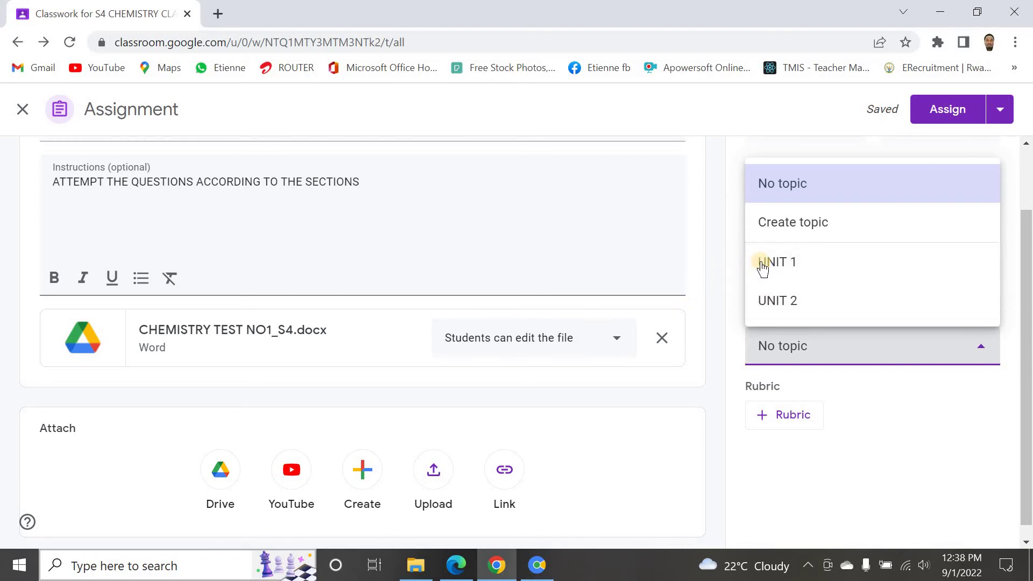
left_click(804, 263)
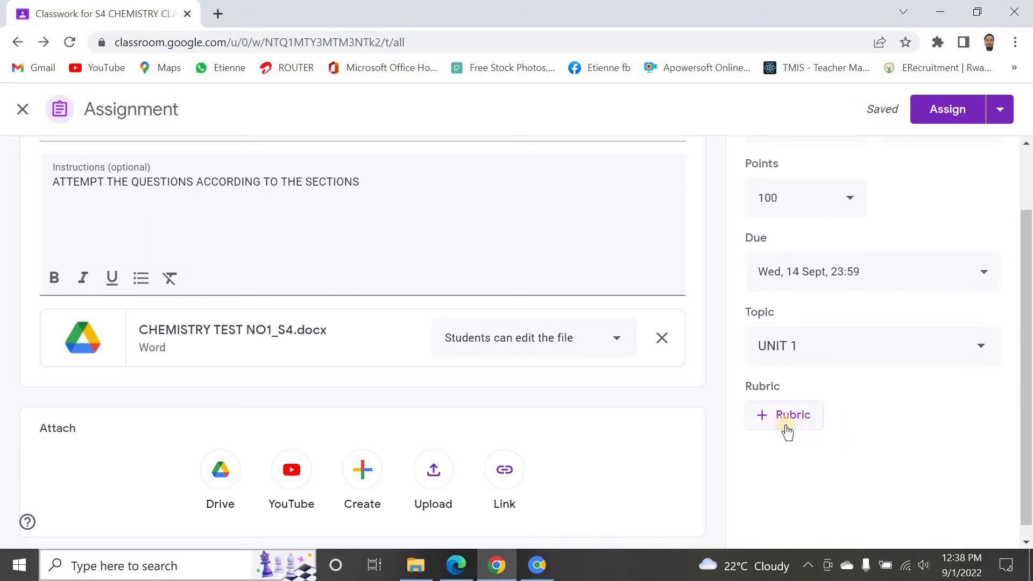
Step: Start creating a new rubric for the chemistry test assignment
left_click_drag(809, 424, 893, 399)
left_click(809, 411)
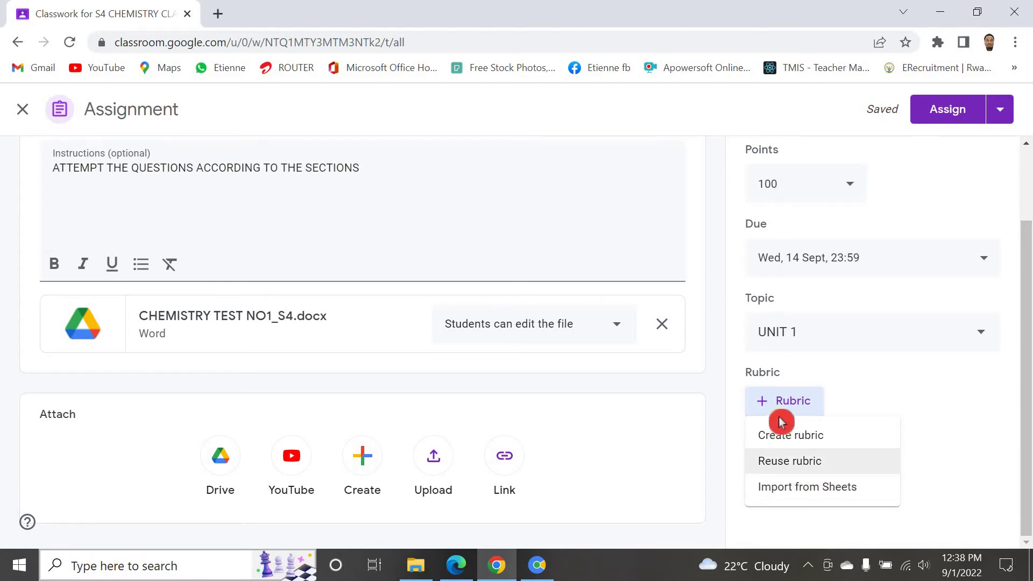
left_click(781, 436)
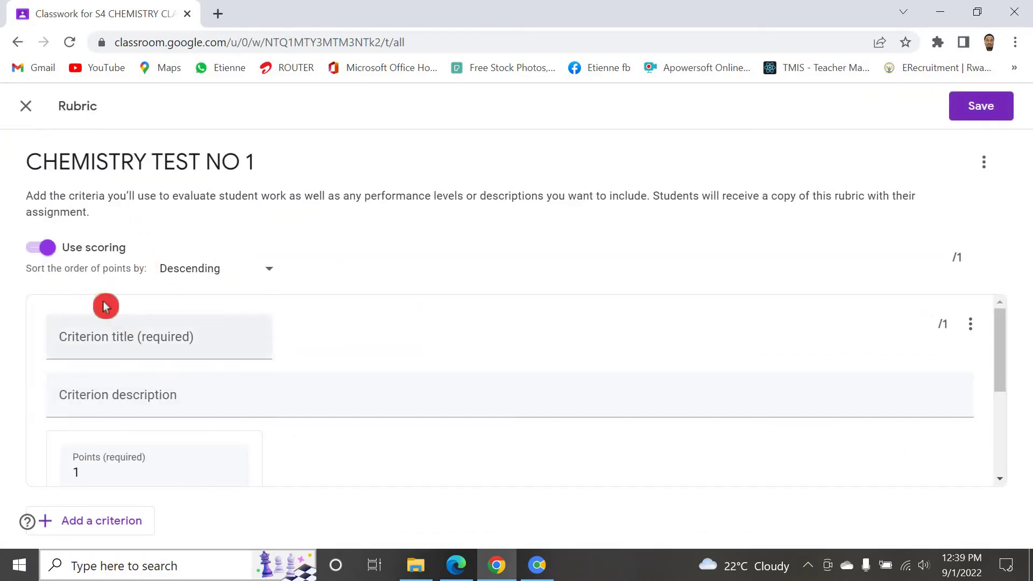
Step: Title the rubric's first criterion "SECTION A" and describe it as "Attempt all questions"
scroll(215, 328, "down", 3)
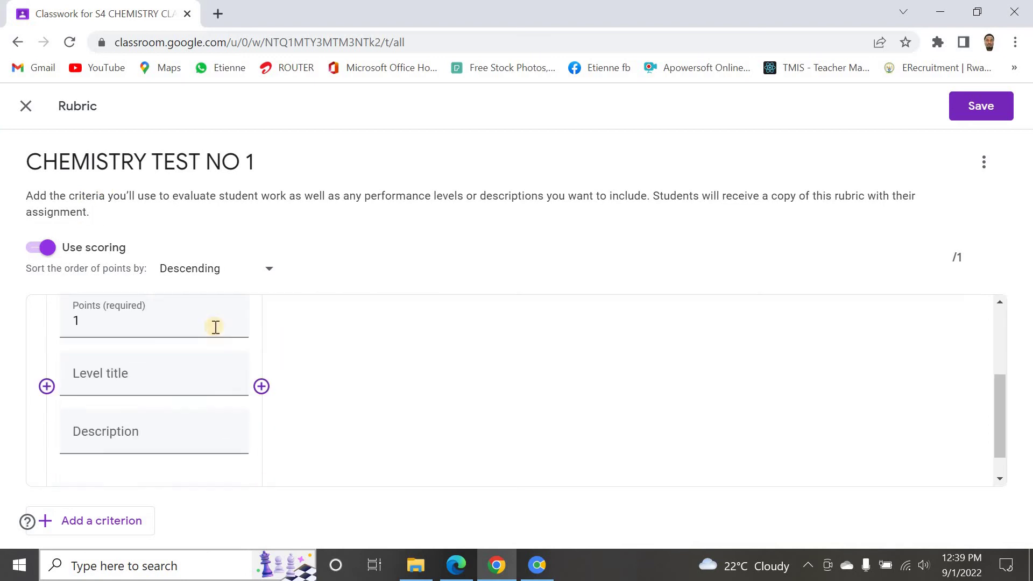
scroll(214, 327, "up", 3)
left_click(170, 369)
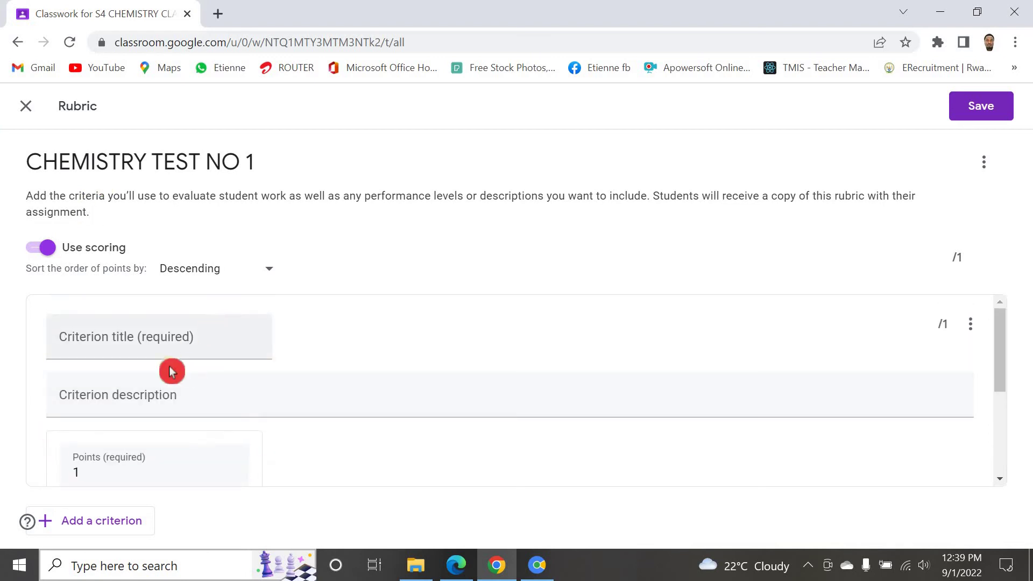
left_click(88, 335)
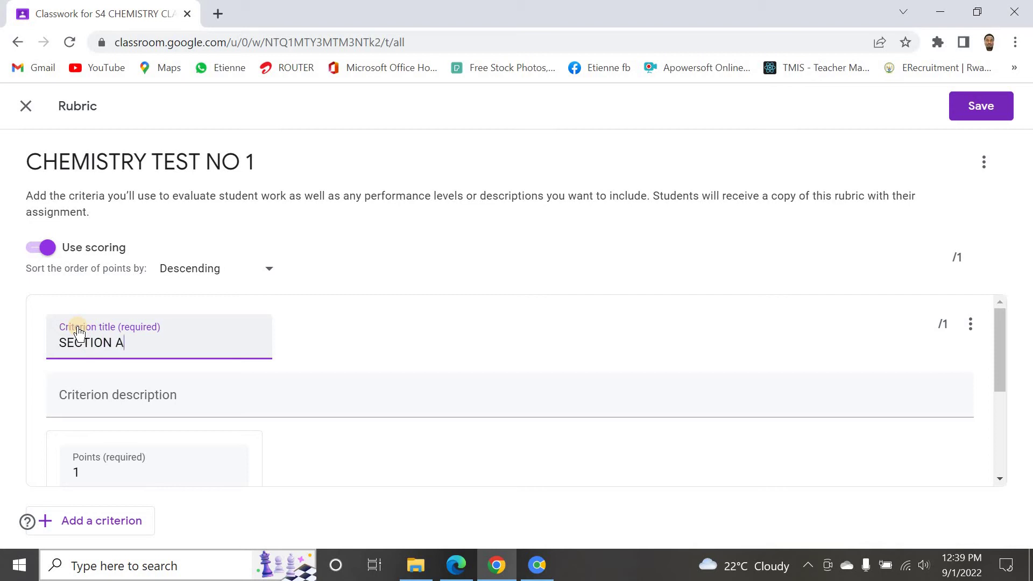
left_click(97, 318)
scroll(140, 350, "down", 2)
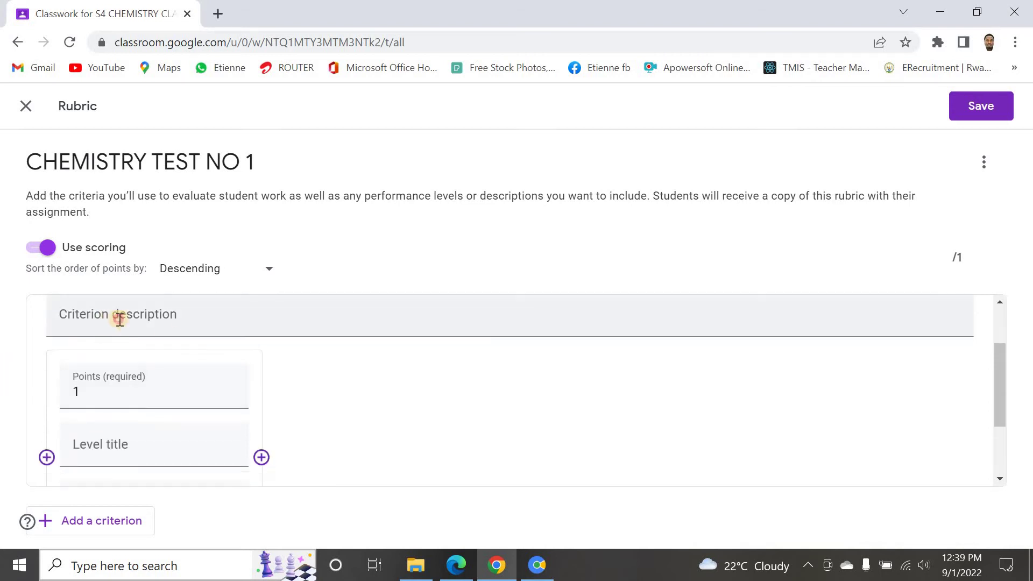
left_click(119, 319)
scroll(242, 379, "up", 1)
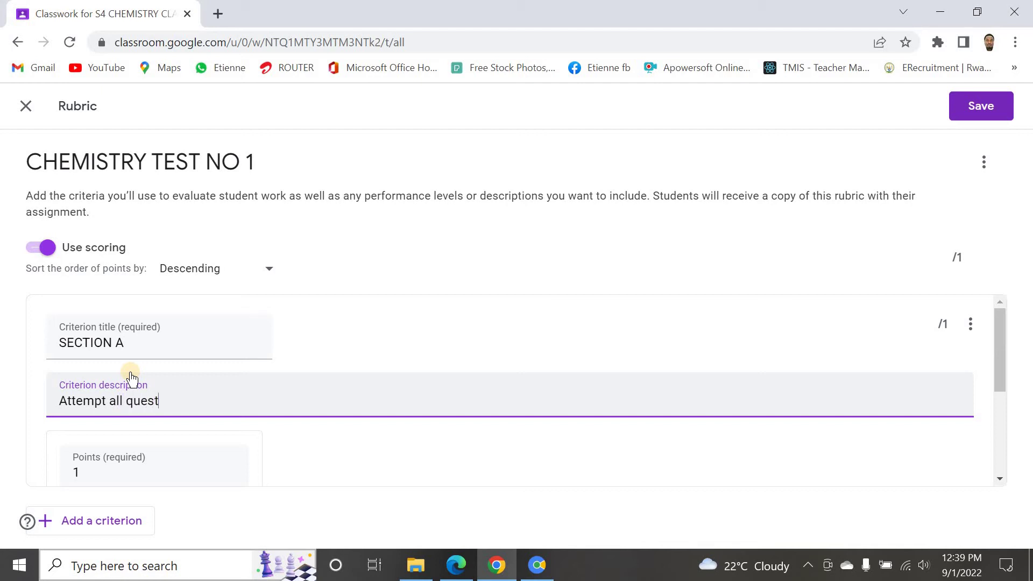
type("s")
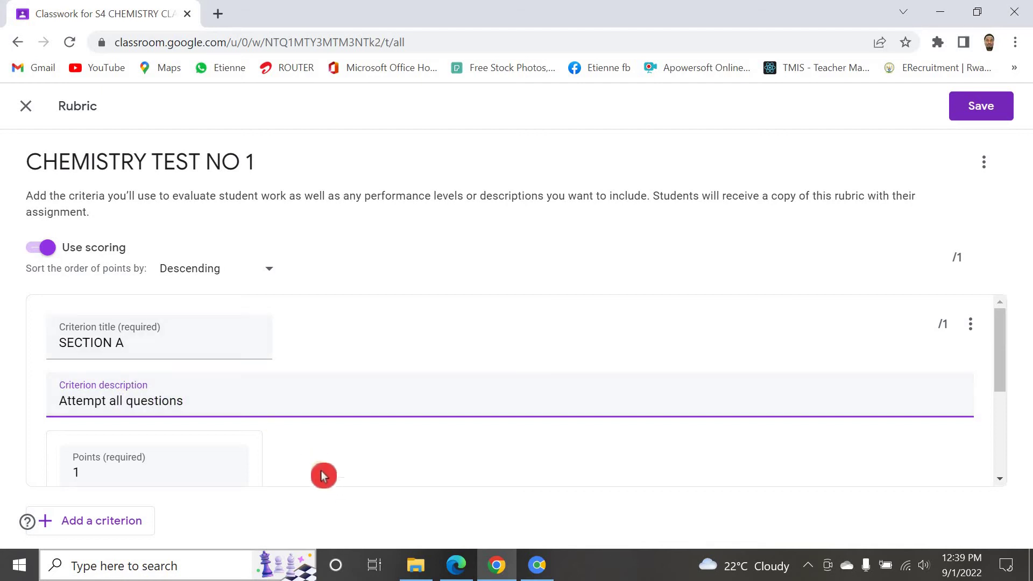
scroll(322, 472, "down", 2)
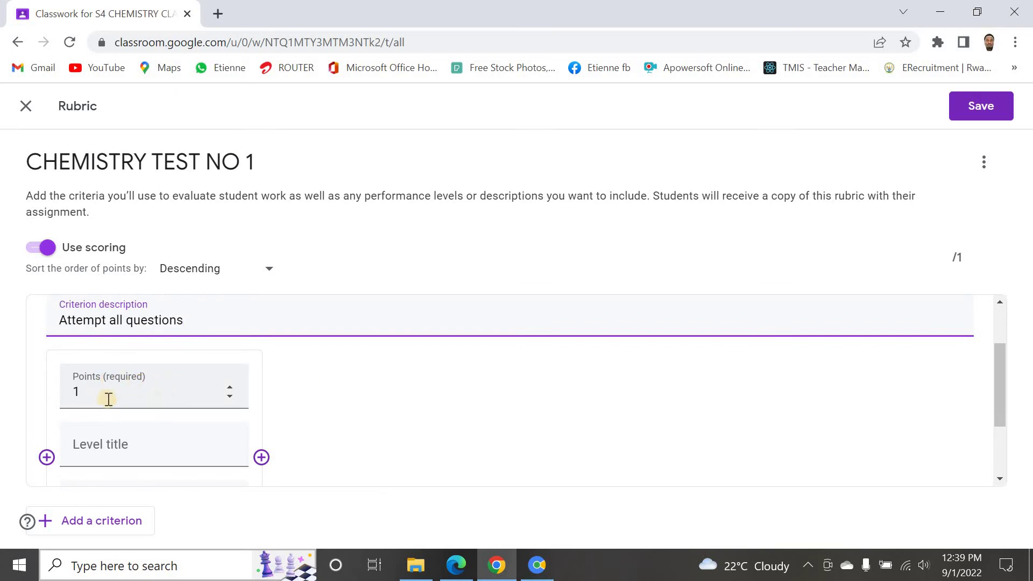
Step: Set the points of the SECTION A criterion's only level to 55
left_click(101, 396)
scroll(86, 377, "down", 1)
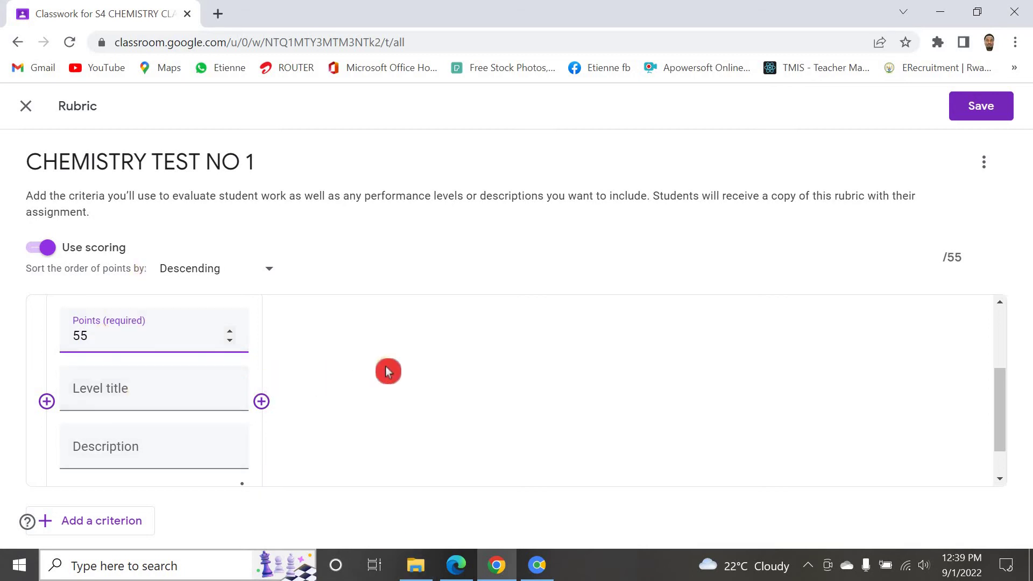
left_click(408, 371)
scroll(407, 372, "up", 3)
scroll(408, 372, "down", 4)
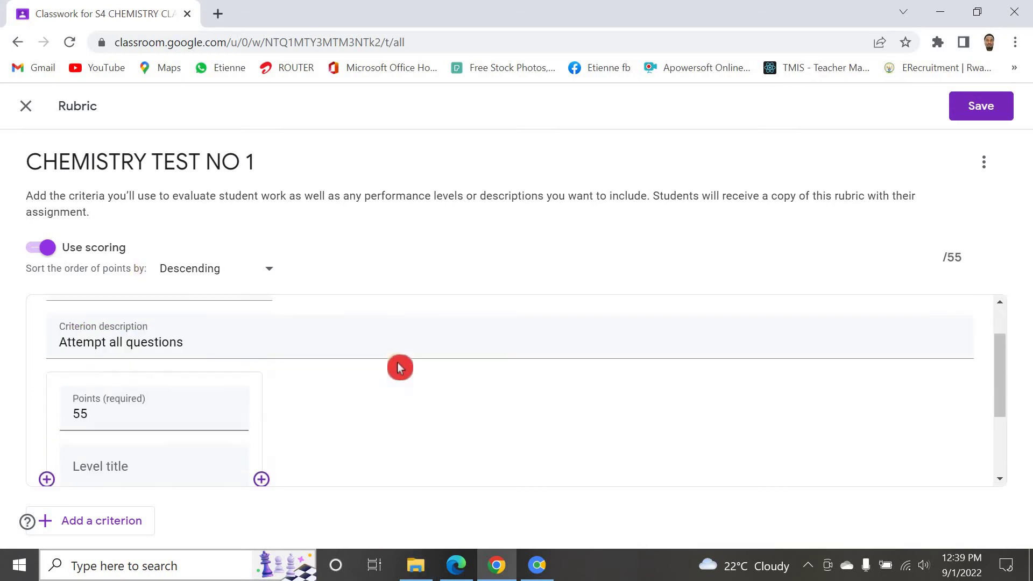
left_click(298, 355)
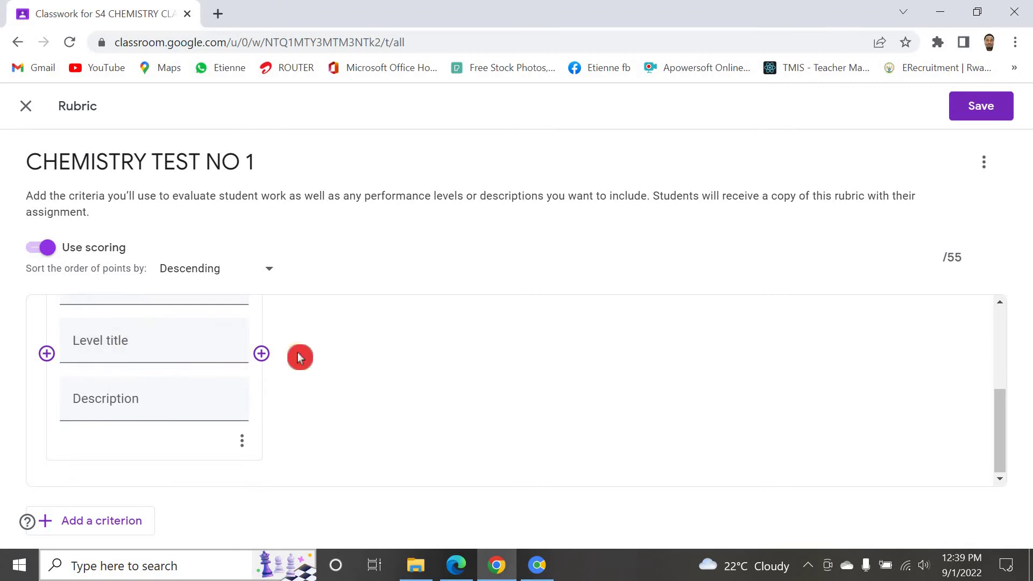
scroll(300, 355, "up", 3)
scroll(306, 355, "down", 3)
Step: Add a second performance level to SECTION A, placed before the 55-point level
left_click(48, 407)
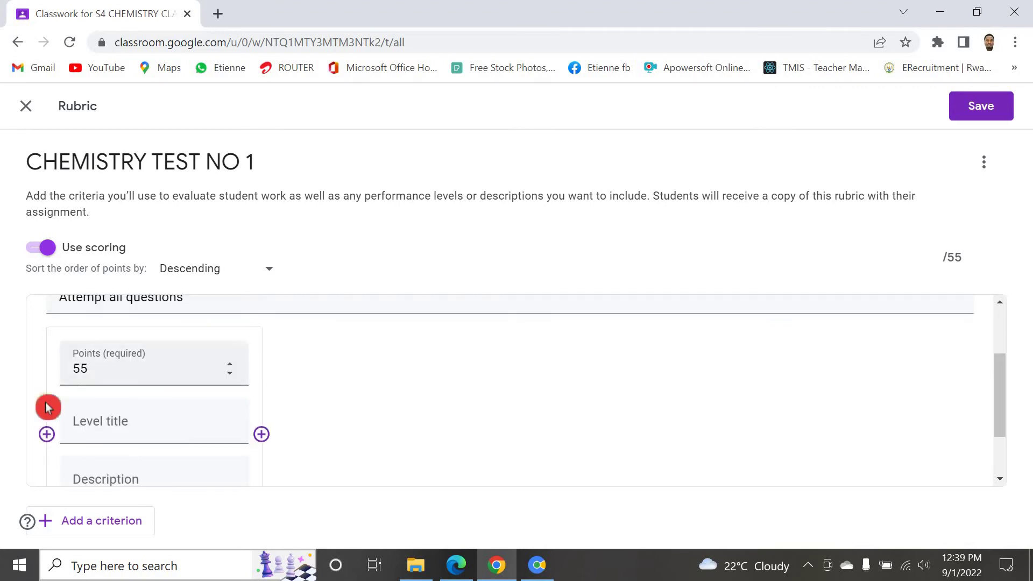
left_click(47, 434)
scroll(352, 376, "up", 3)
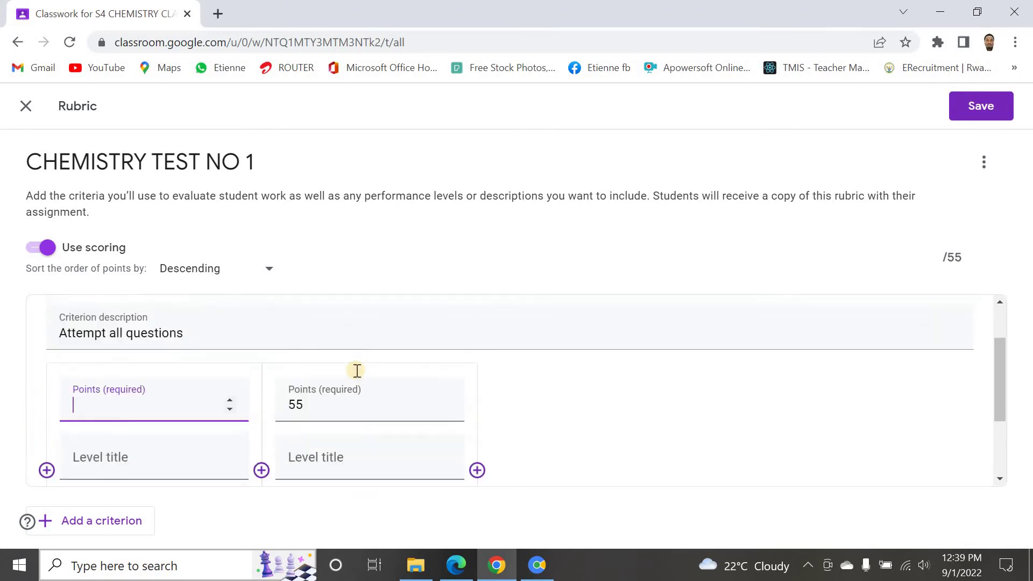
scroll(345, 371, "down", 3)
scroll(377, 363, "up", 3)
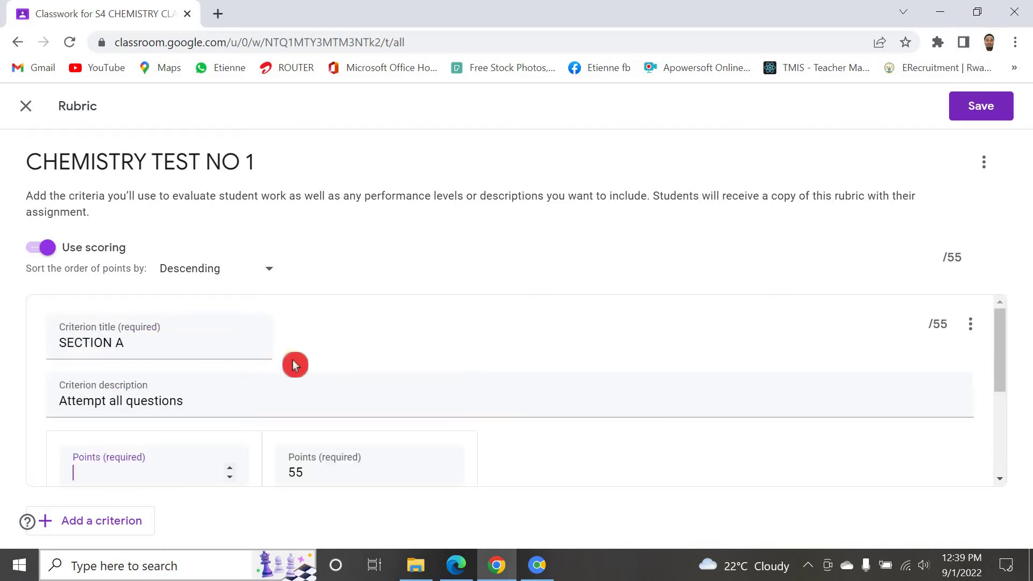
scroll(216, 366, "down", 3)
scroll(181, 364, "up", 1)
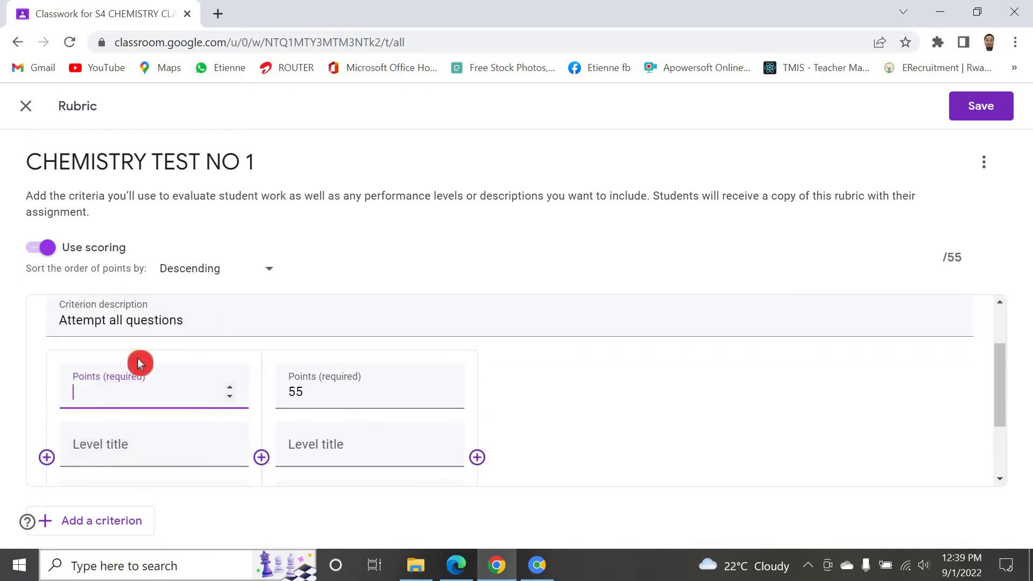
scroll(468, 368, "down", 2)
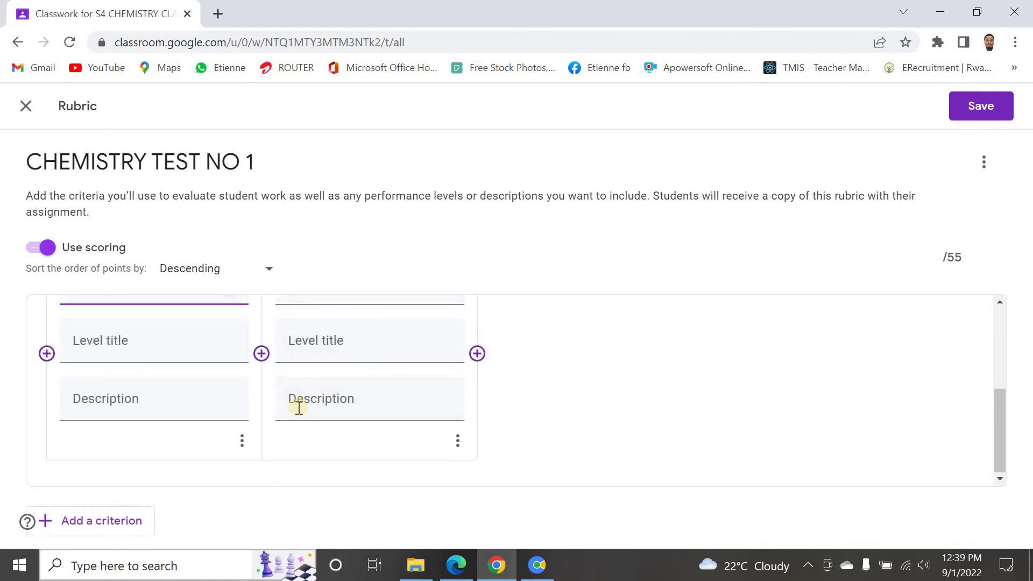
scroll(387, 329, "up", 1)
Step: Clear the points value of SECTION A's 55-point level
left_click(388, 327)
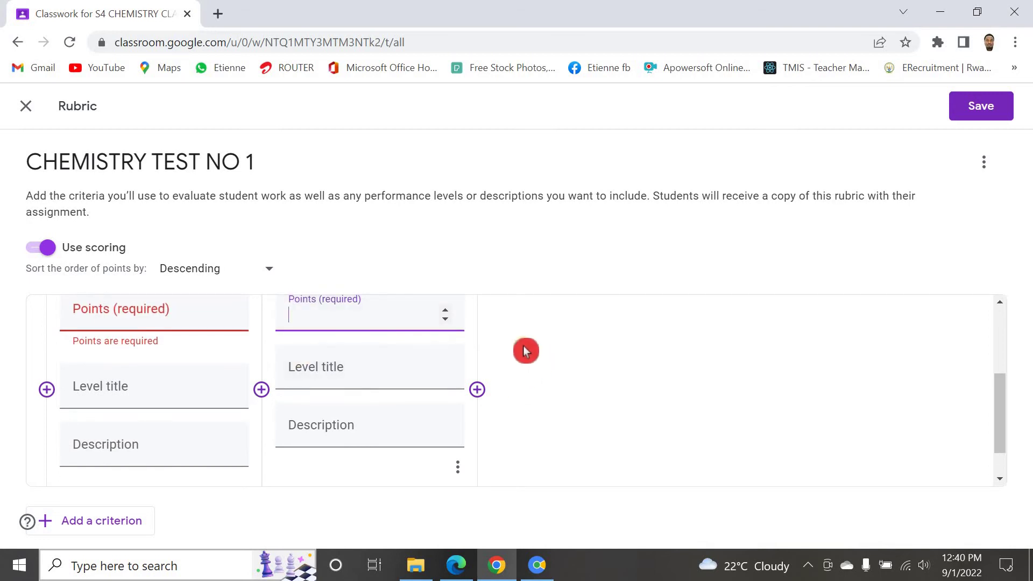
left_click(436, 367)
scroll(551, 359, "up", 3)
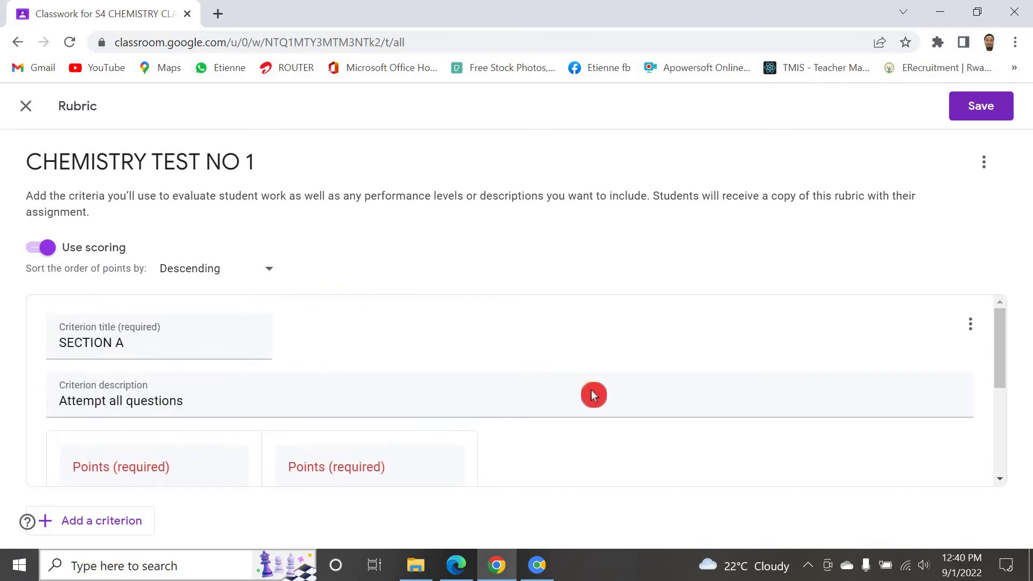
scroll(592, 395, "down", 2)
scroll(572, 388, "up", 2)
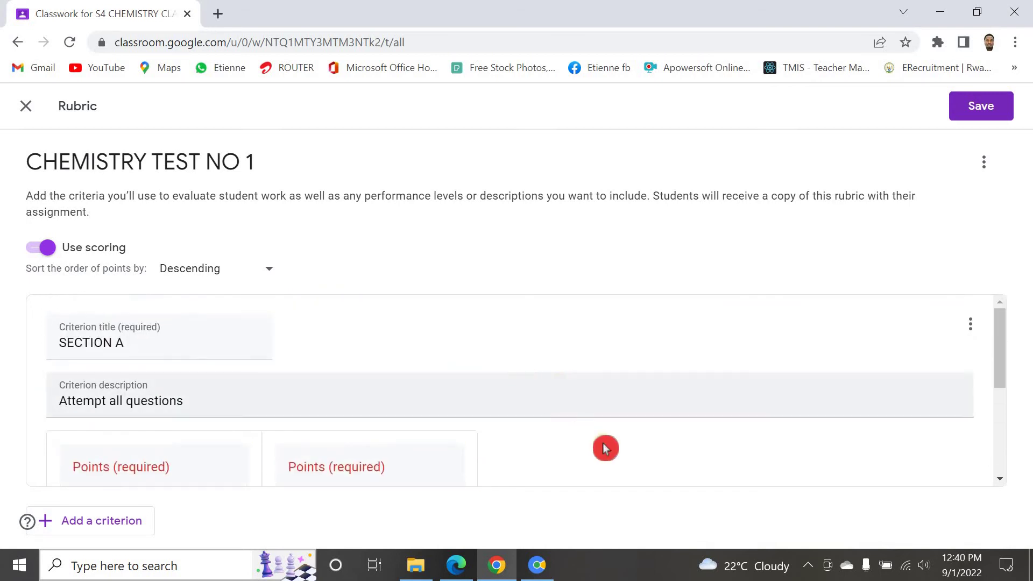
scroll(548, 431, "down", 1)
scroll(549, 431, "down", 3)
scroll(468, 353, "up", 3)
left_click(446, 468)
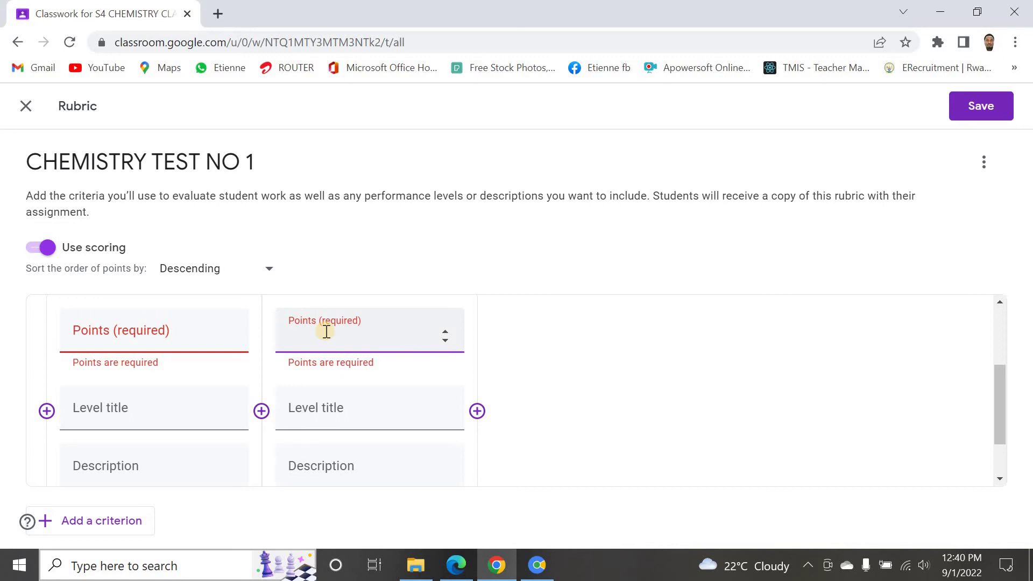
Step: Add a second criterion to the rubric and return to the SECTION A criterion
left_click(104, 521)
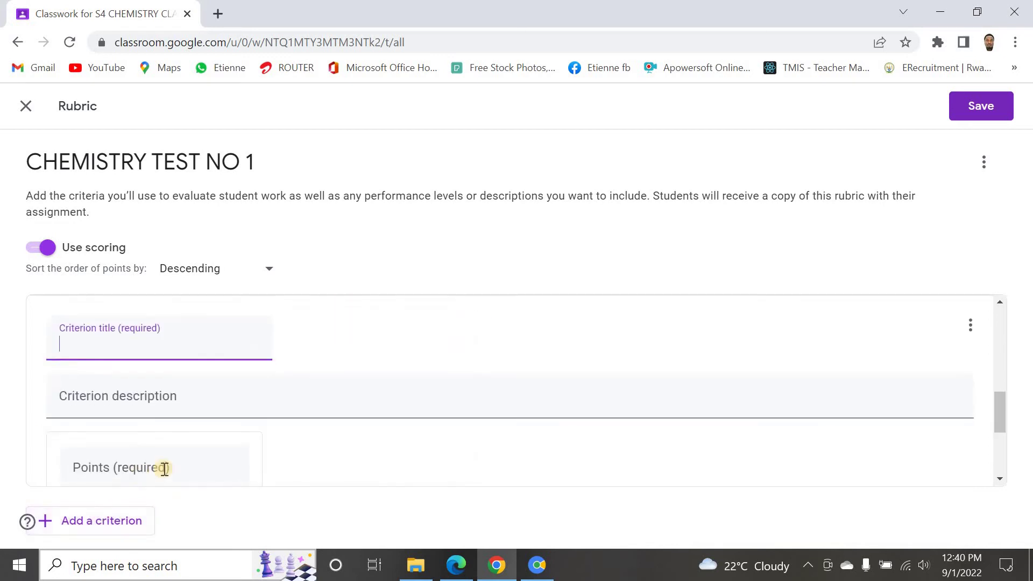
scroll(247, 417, "up", 5)
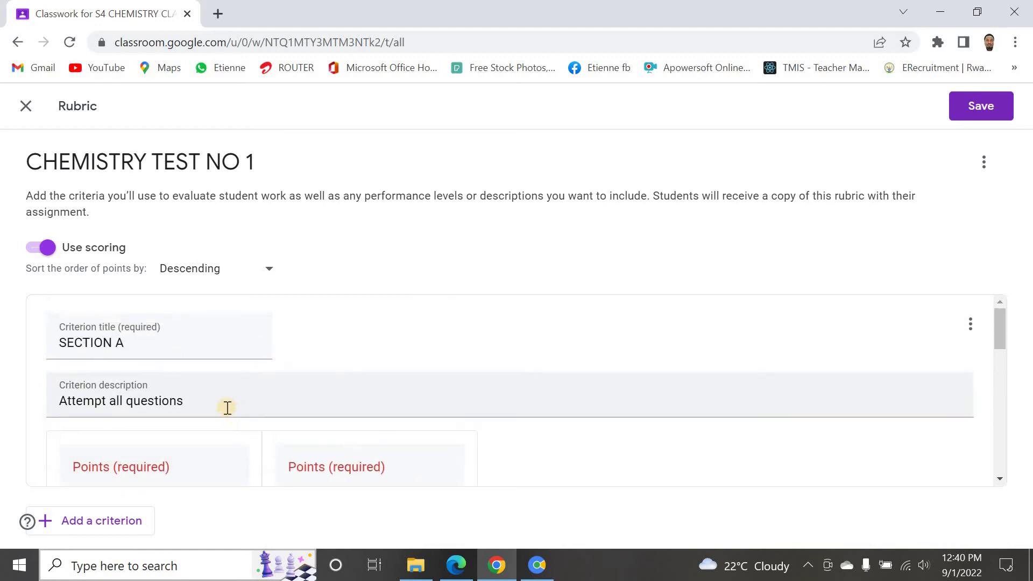
scroll(162, 392, "down", 2)
scroll(127, 329, "up", 2)
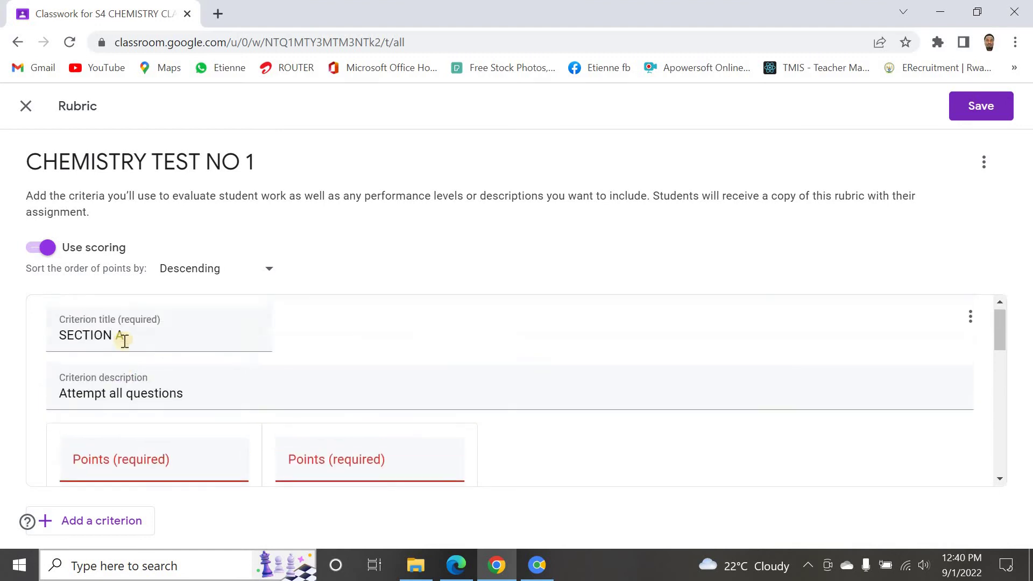
scroll(125, 341, "down", 2)
Step: Enter 55 as the points for the first of SECTION A's two empty levels
left_click(122, 306)
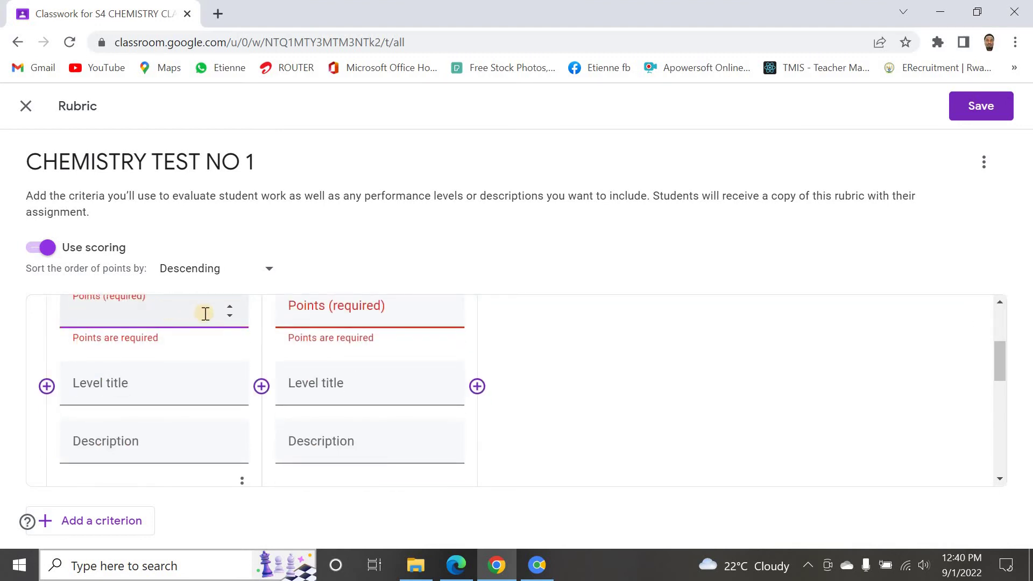
left_click(224, 309)
left_click(231, 314)
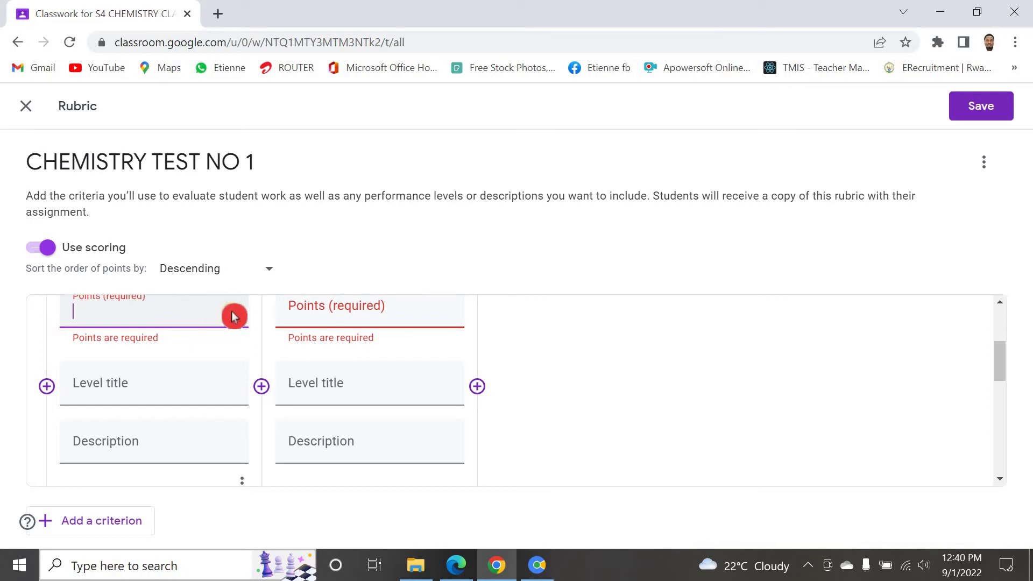
left_click(233, 312)
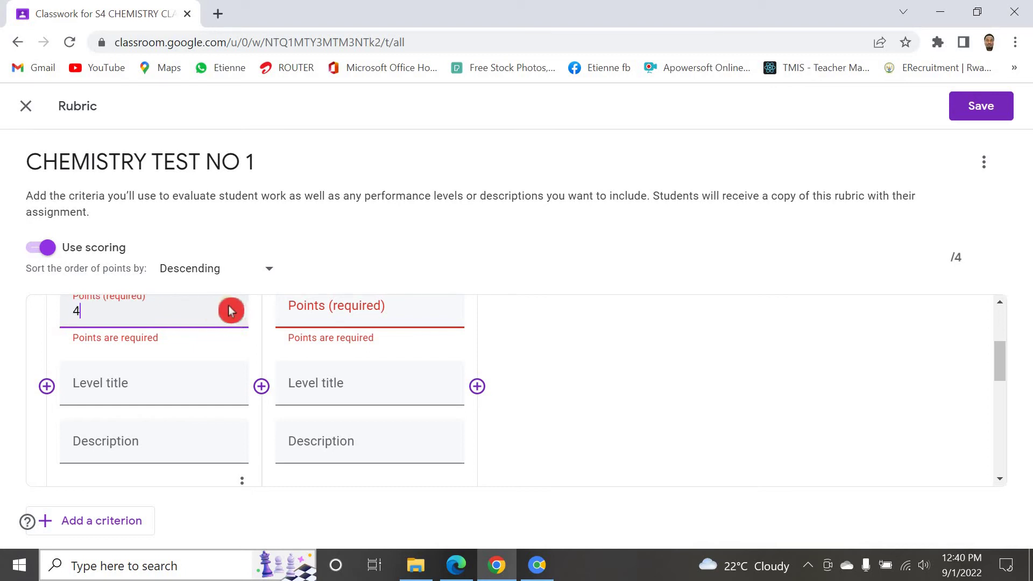
left_click(257, 341)
scroll(252, 347, "up", 3)
scroll(243, 349, "down", 2)
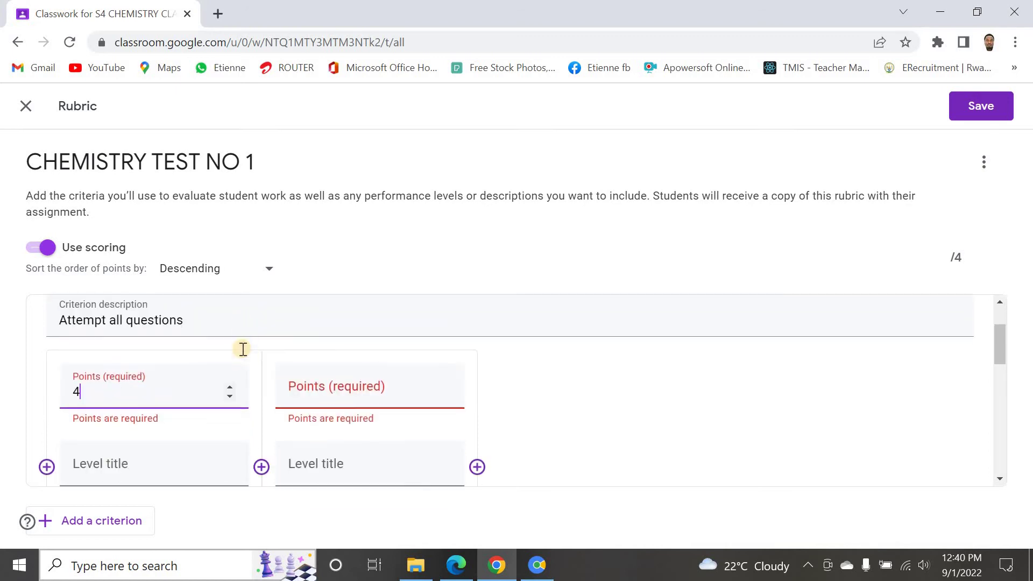
left_click(243, 349)
scroll(247, 348, "up", 3)
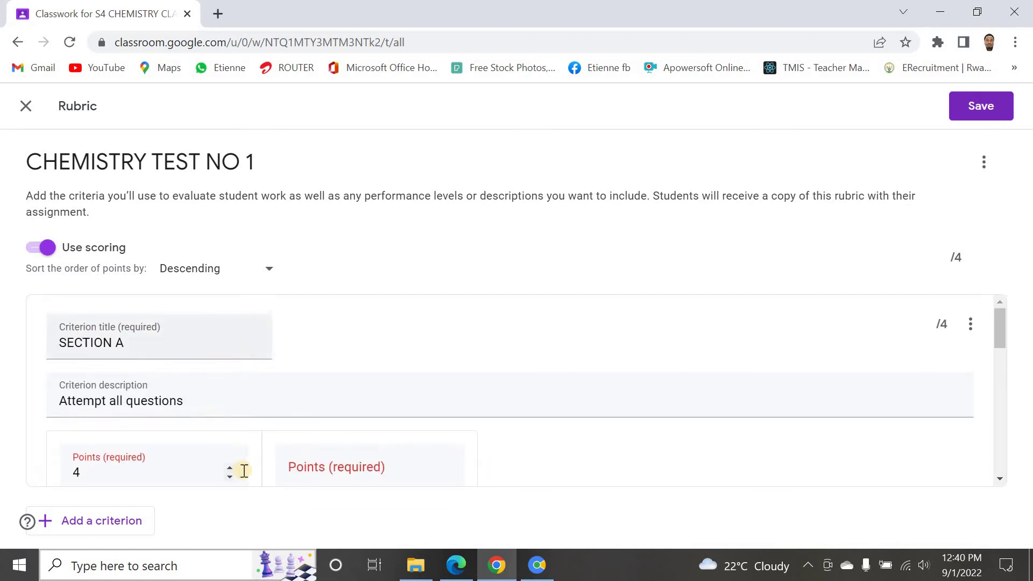
left_click(233, 446)
scroll(231, 445, "down", 1)
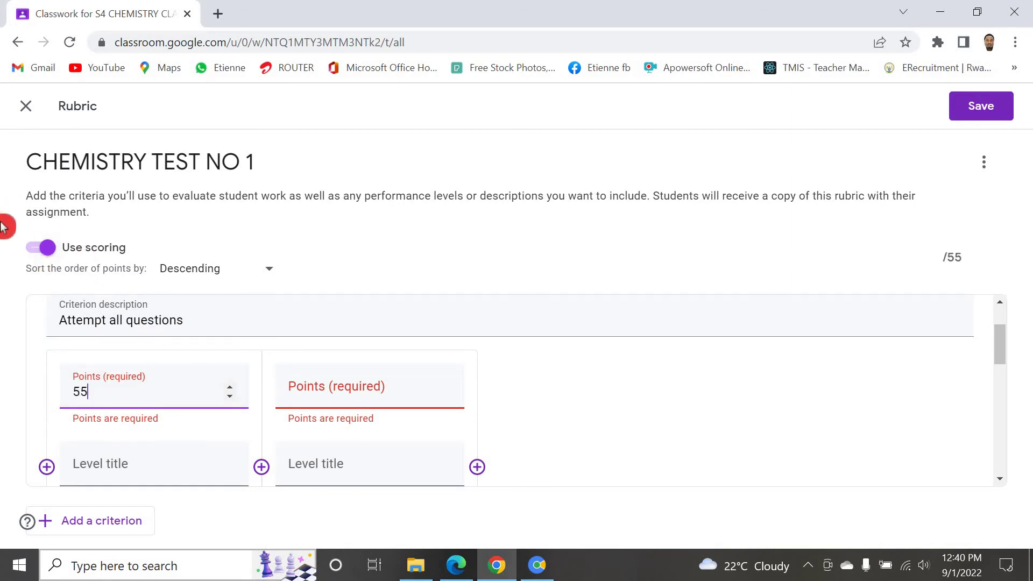
Step: Close the rubric and discard its unsaved changes, returning to the assignment
scroll(164, 388, "down", 5)
scroll(107, 365, "down", 5)
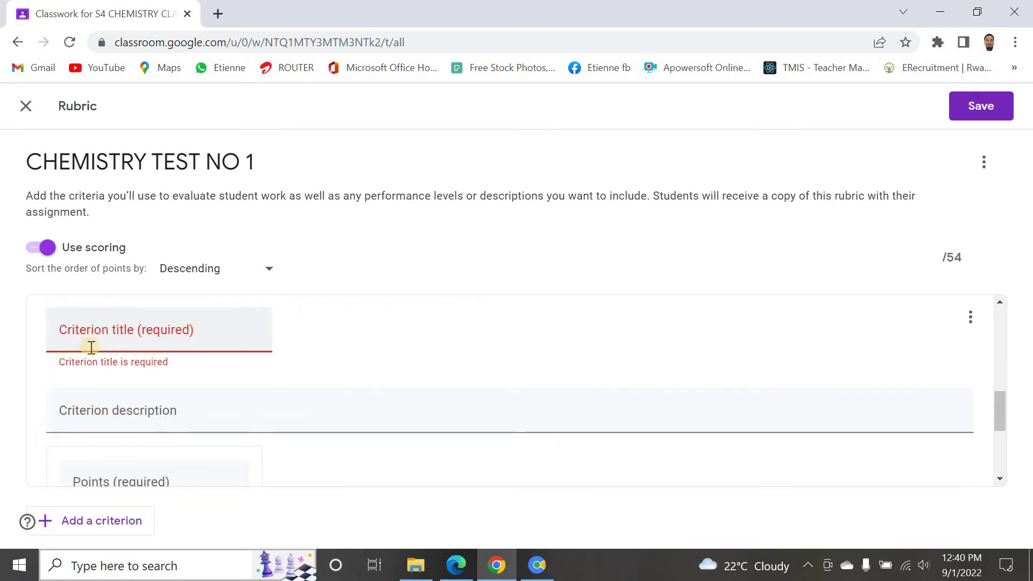
scroll(107, 337, "up", 5)
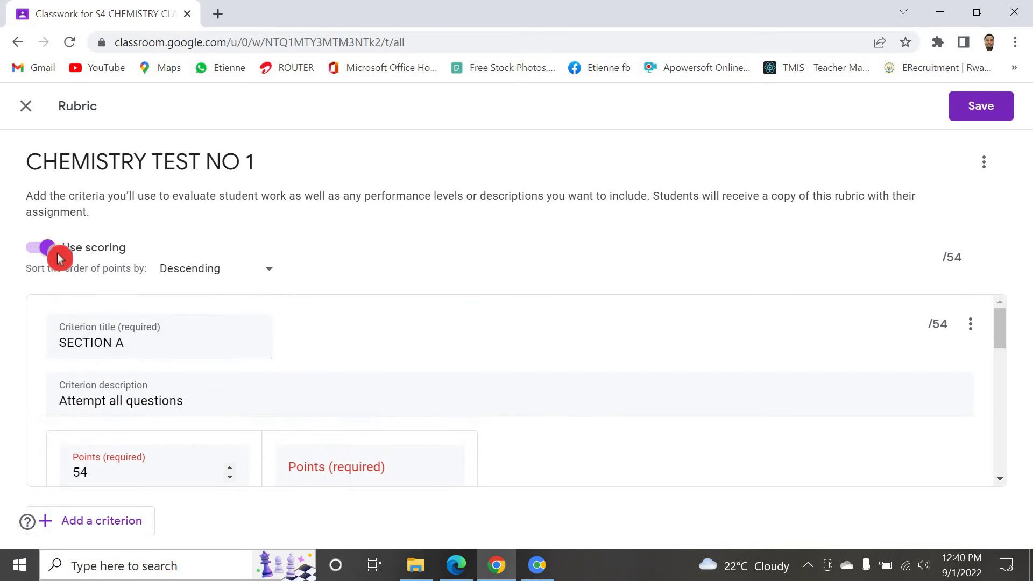
left_click(35, 113)
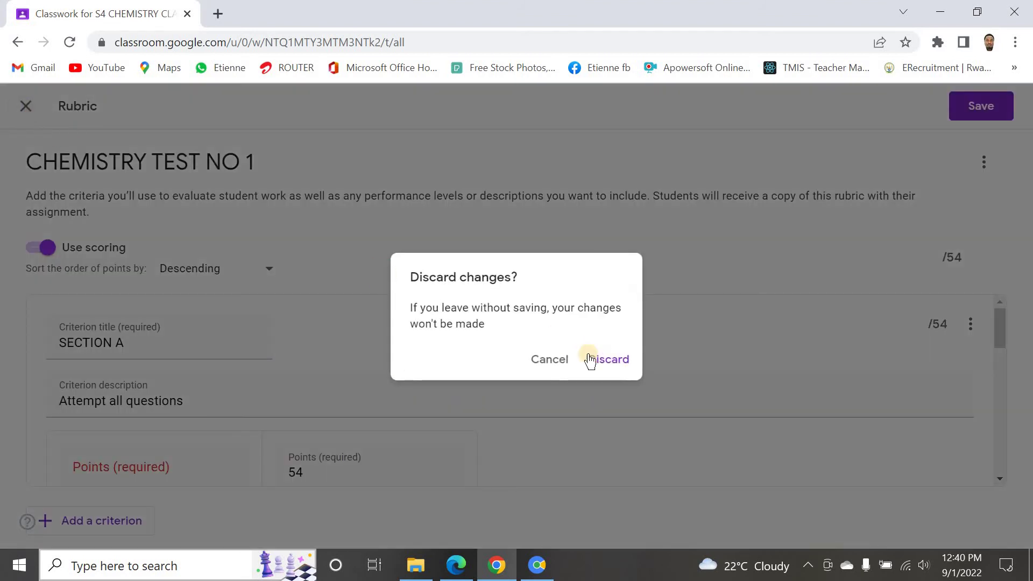
left_click(599, 368)
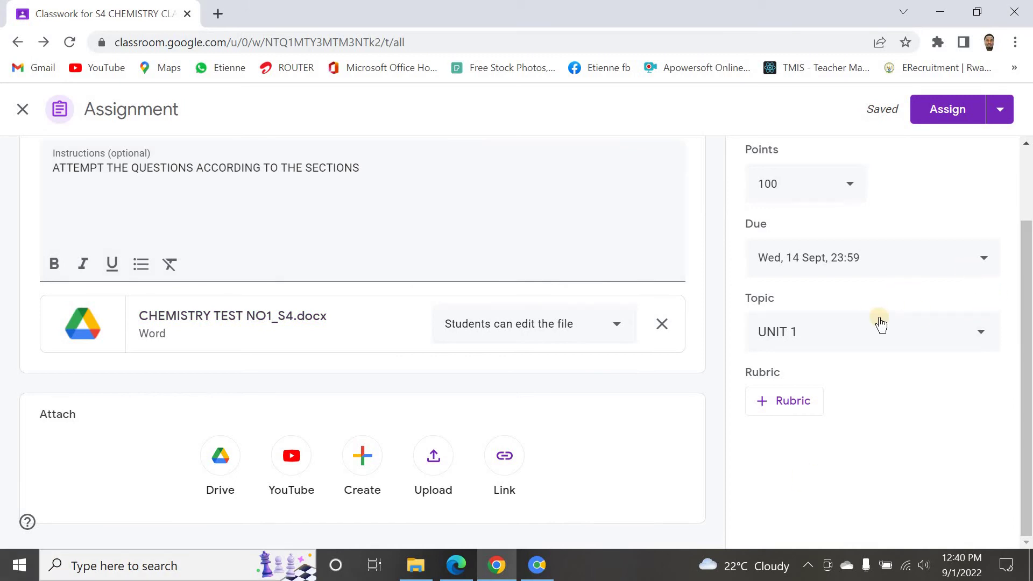
Step: Start a fresh rubric for the CHEMISTRY TEST NO 1 assignment
left_click(892, 373)
scroll(879, 350, "up", 1)
scroll(876, 355, "down", 1)
scroll(1023, 339, "up", 1)
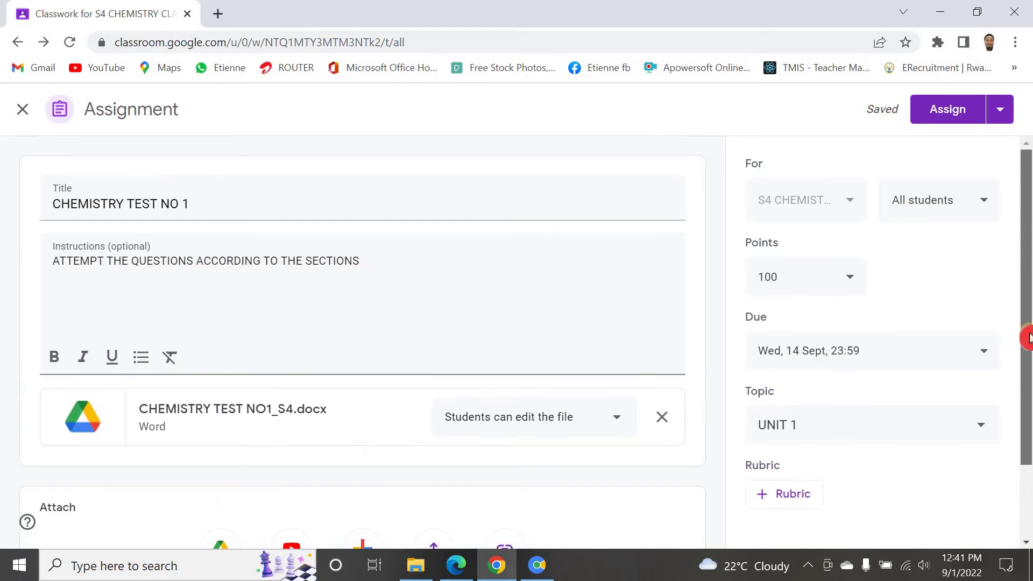
scroll(758, 366, "down", 1)
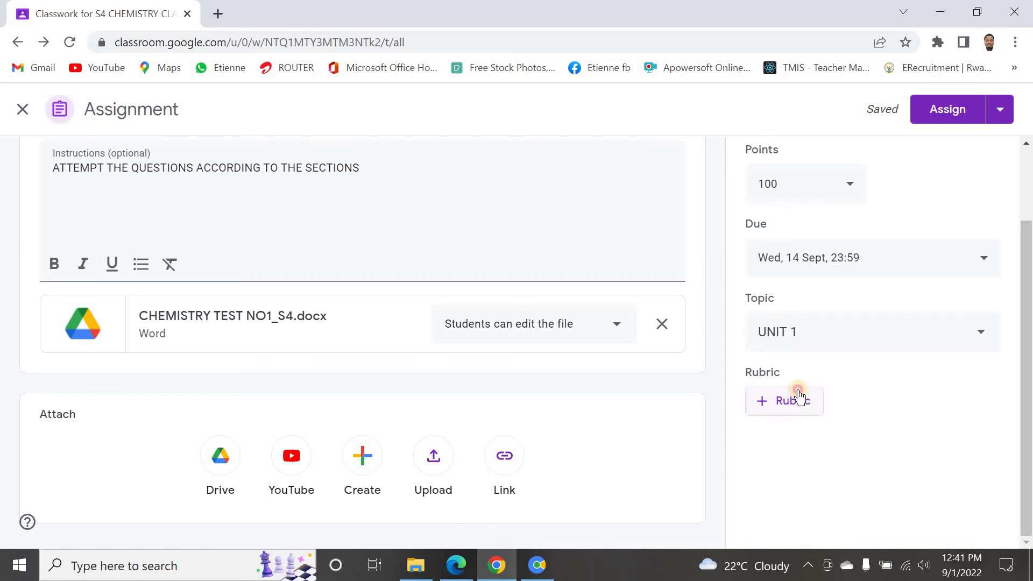
left_click(791, 400)
left_click(800, 435)
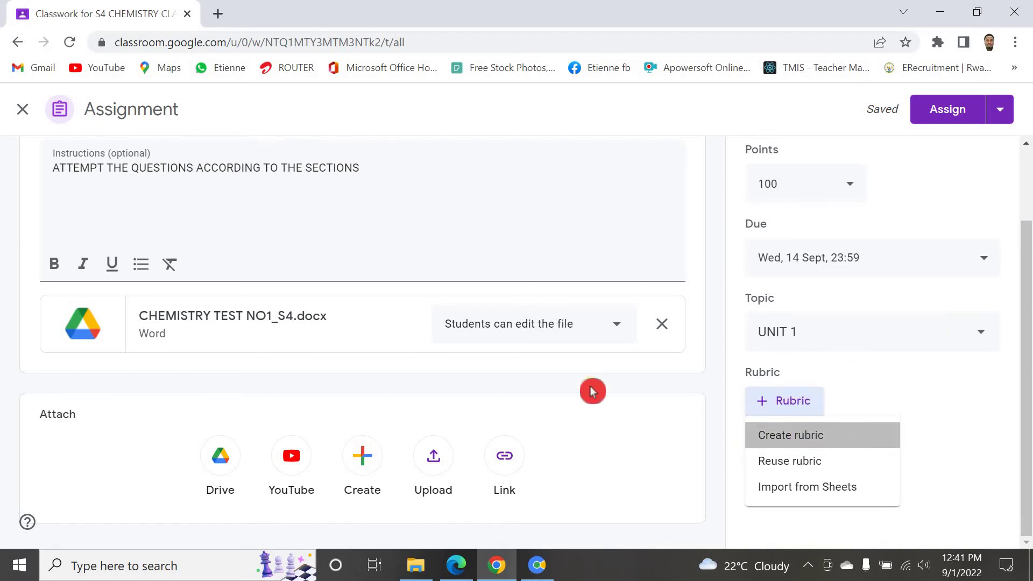
Step: Enter "55" as the title of the new rubric's first criterion
scroll(226, 301, "down", 4)
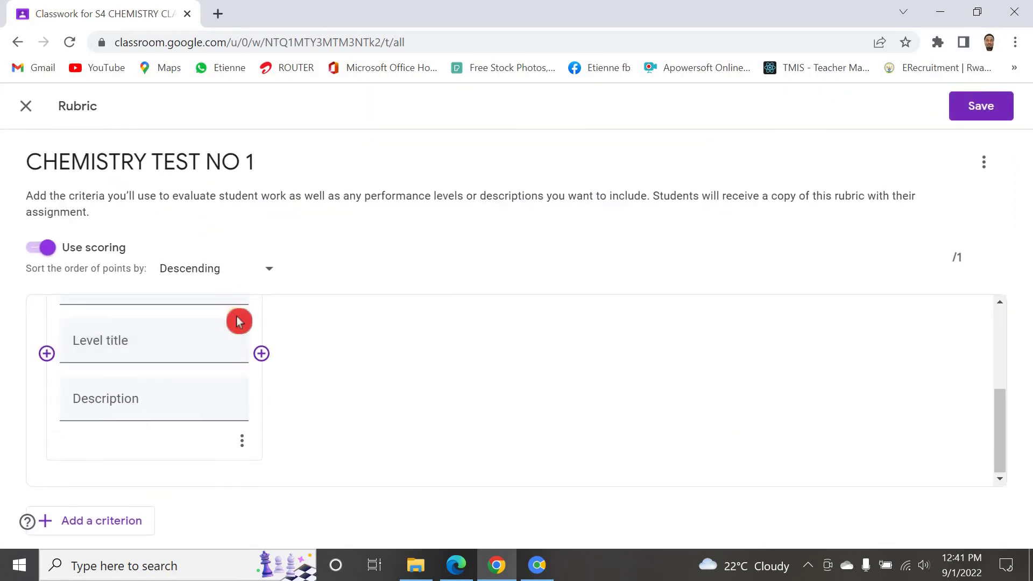
scroll(225, 301, "up", 2)
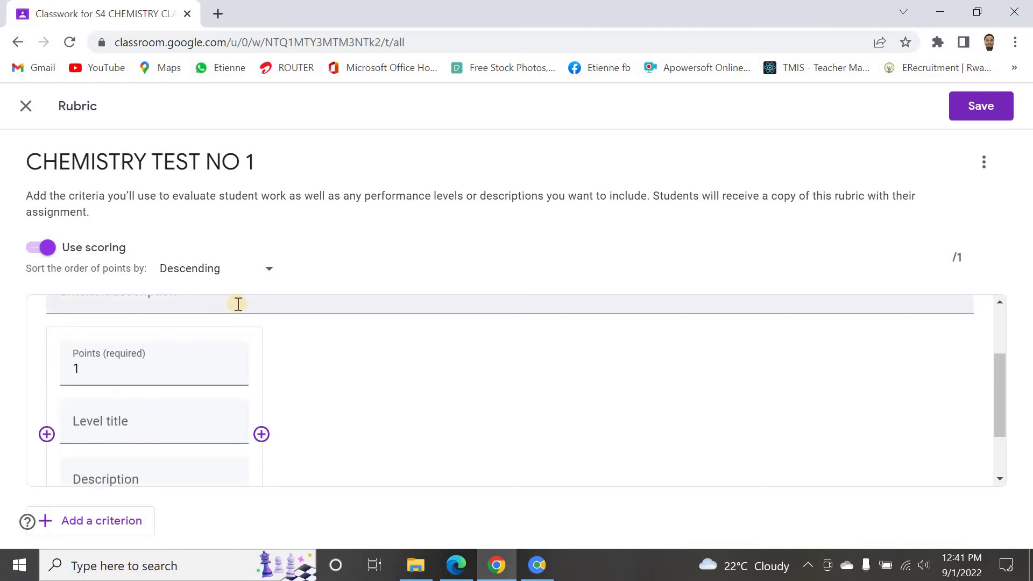
scroll(238, 304, "down", 2)
scroll(245, 298, "up", 4)
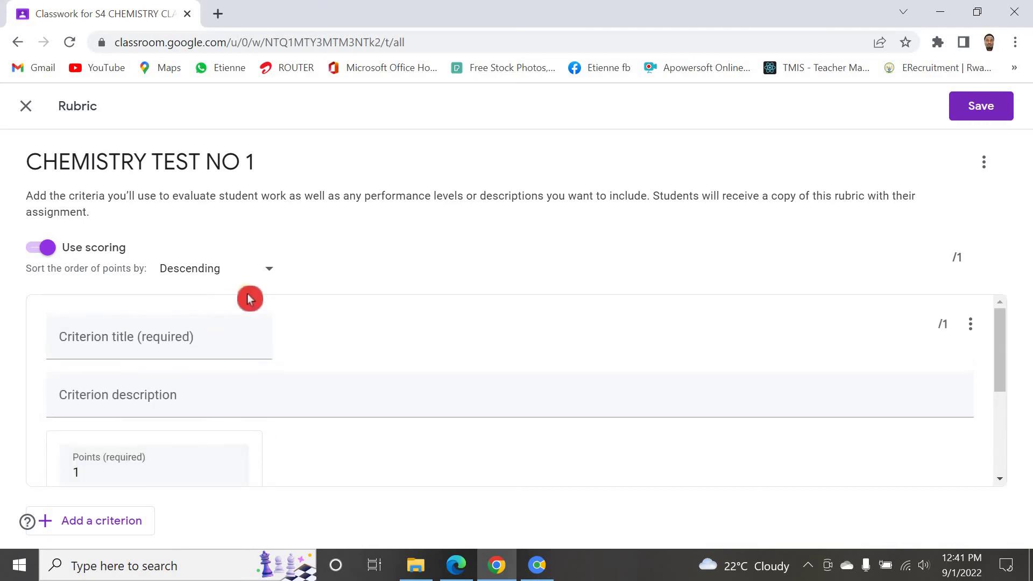
scroll(130, 341, "down", 3)
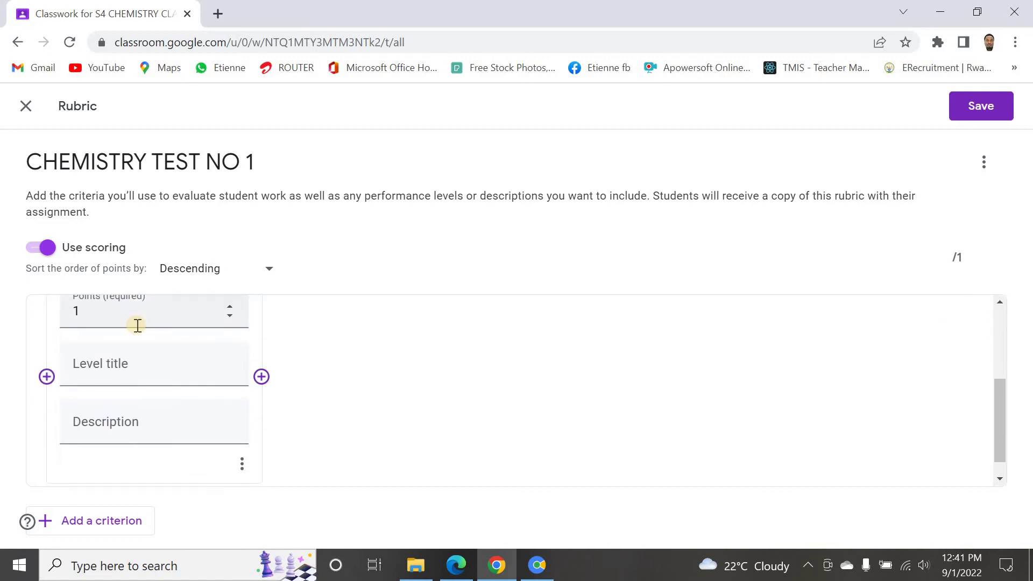
scroll(138, 325, "up", 3)
left_click(122, 337)
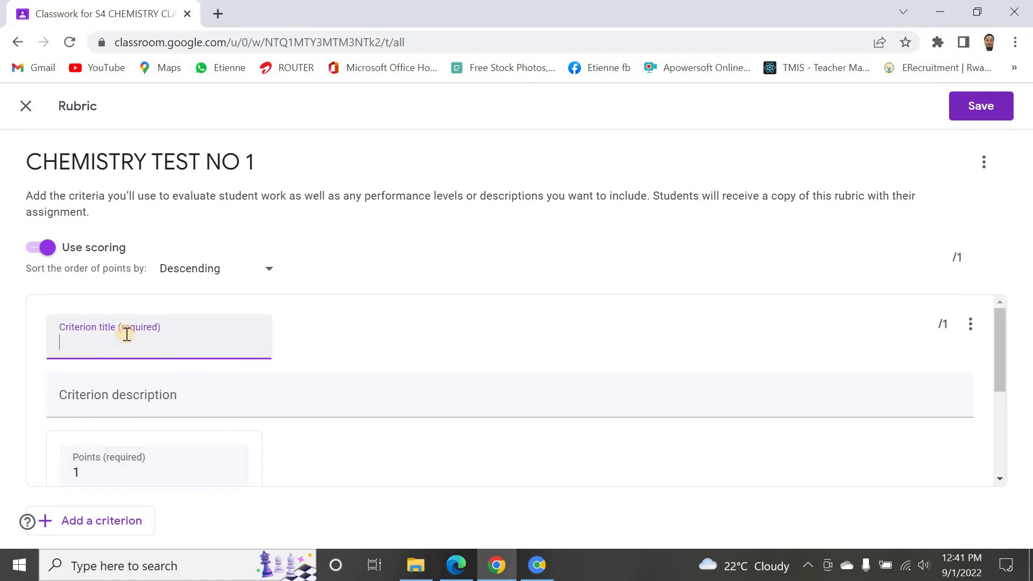
left_click(153, 304)
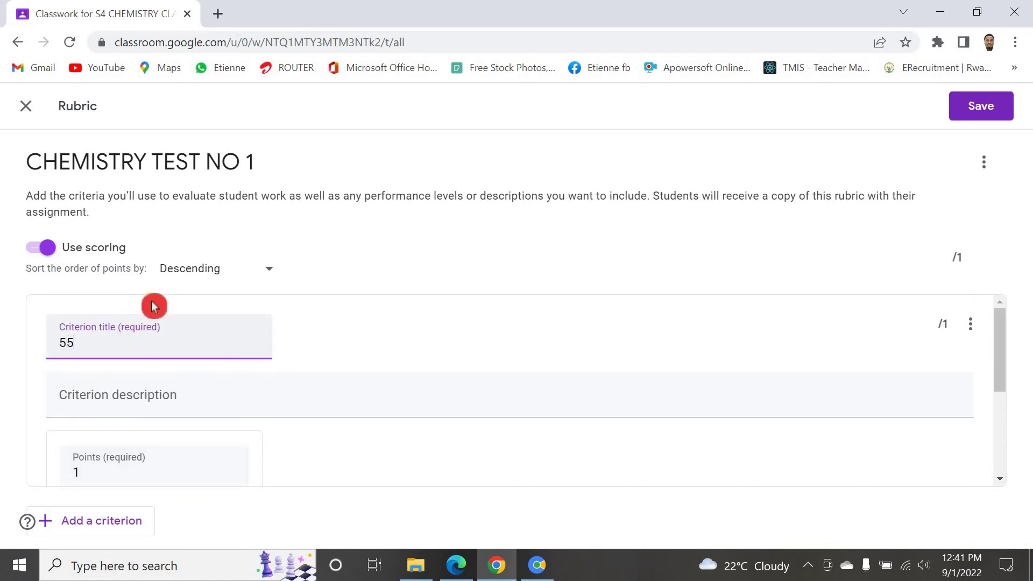
left_click(457, 344)
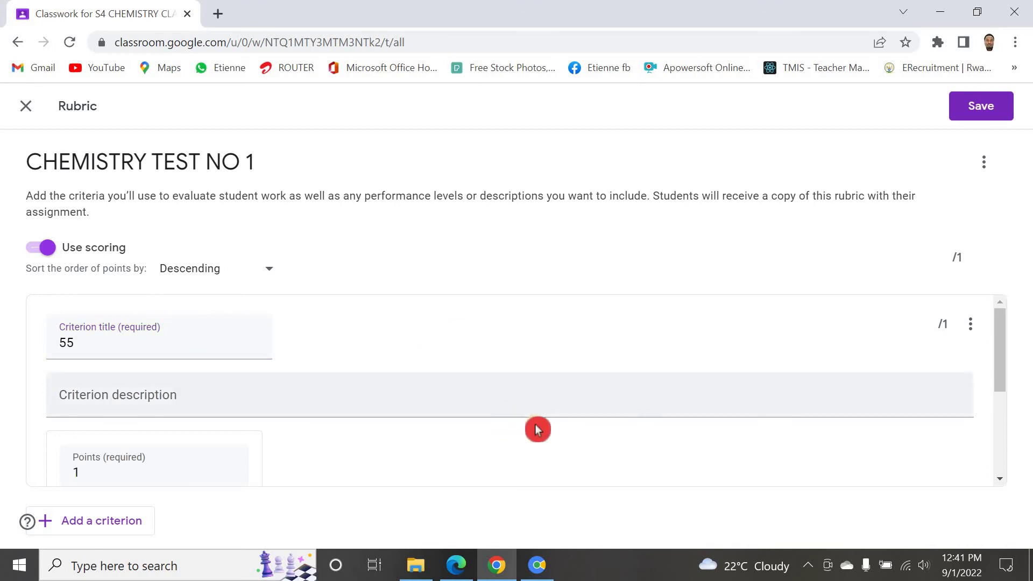
Step: Describe the rubric's first criterion as "Attempt ALL"
left_click(28, 345)
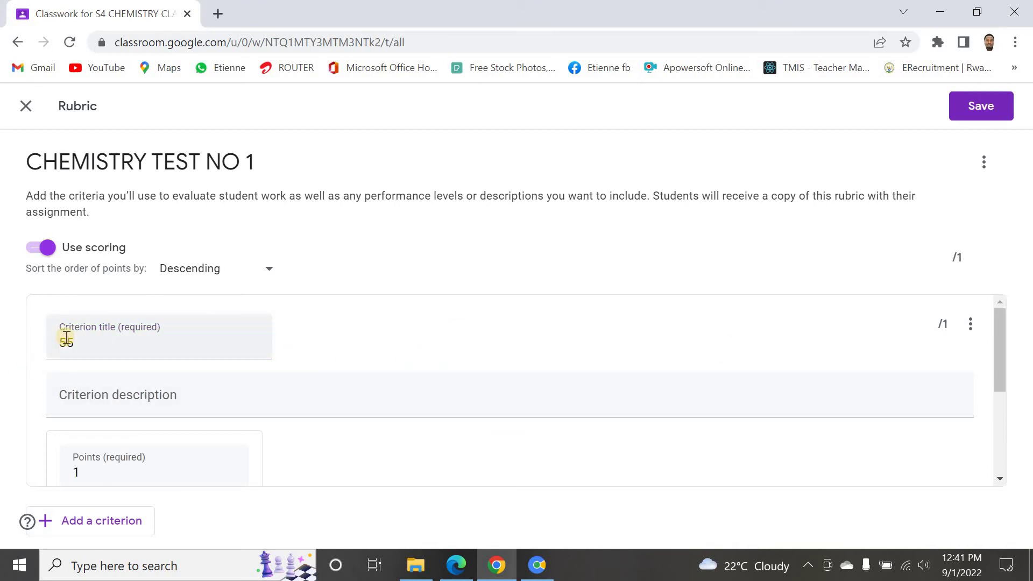
left_click(111, 393)
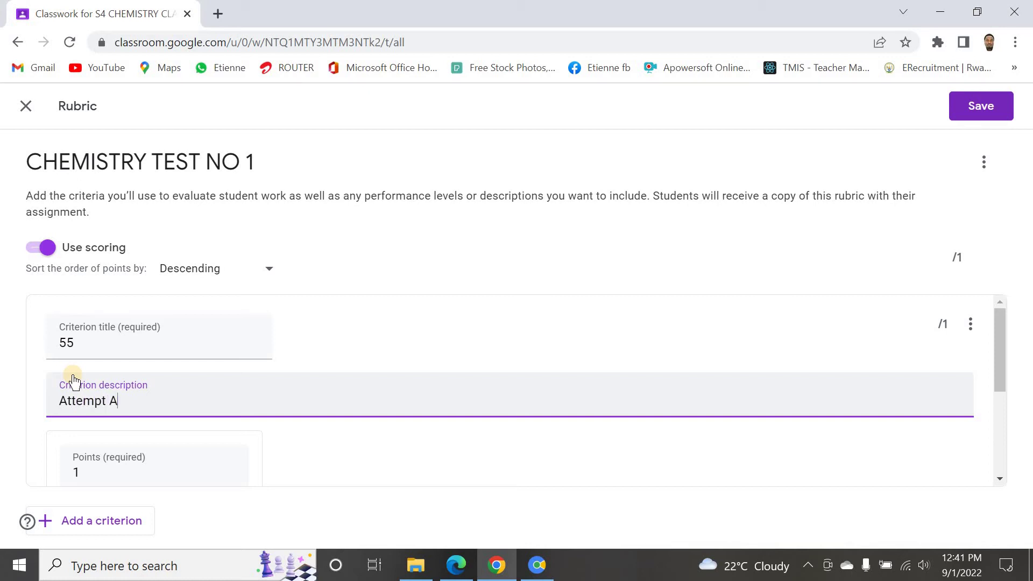
left_click(362, 403)
Step: Set the points of the first criterion's level to 55
scroll(269, 349, "down", 5)
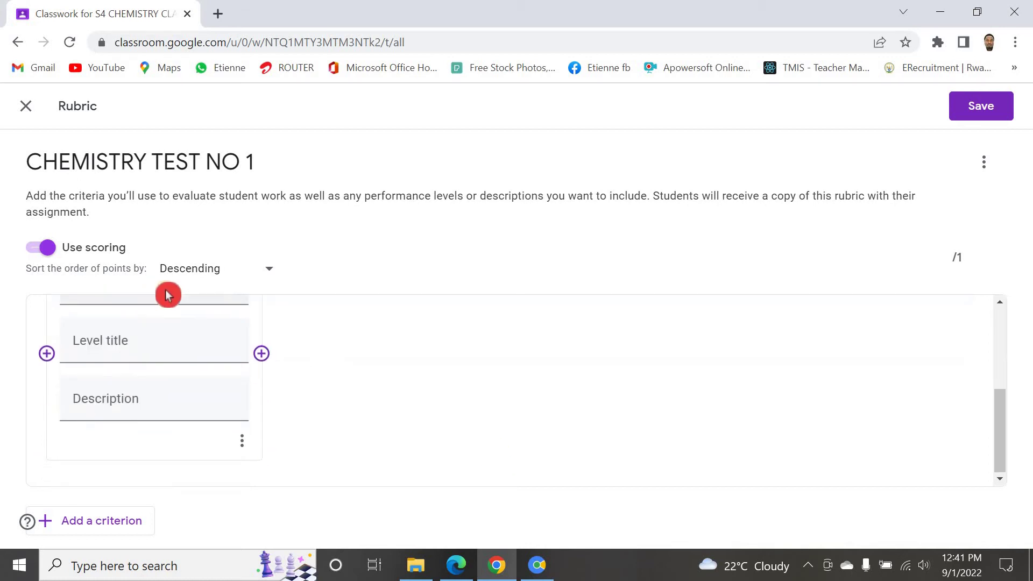
left_click(186, 316)
scroll(108, 450, "up", 3)
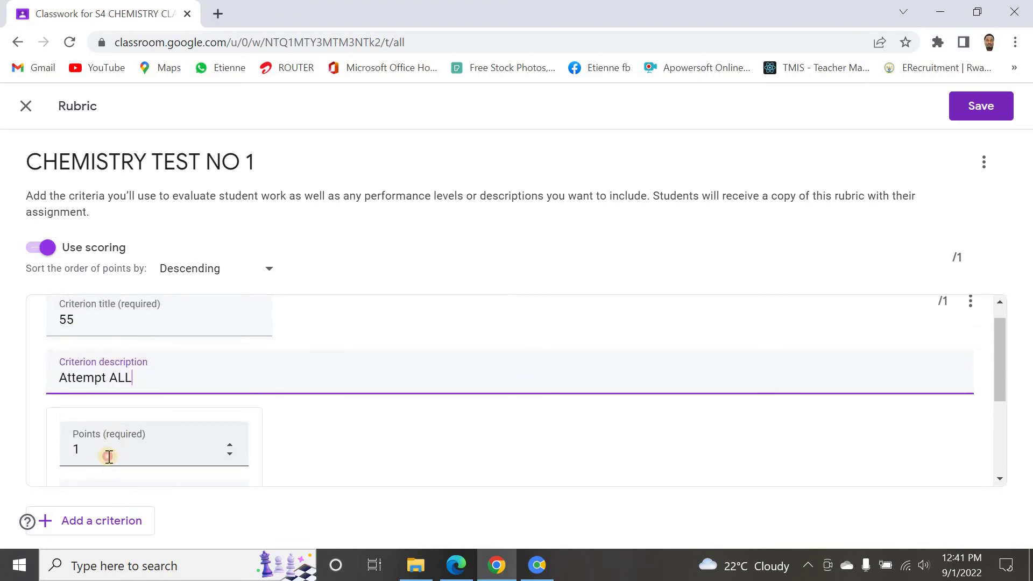
left_click(108, 456)
scroll(108, 459, "down", 2)
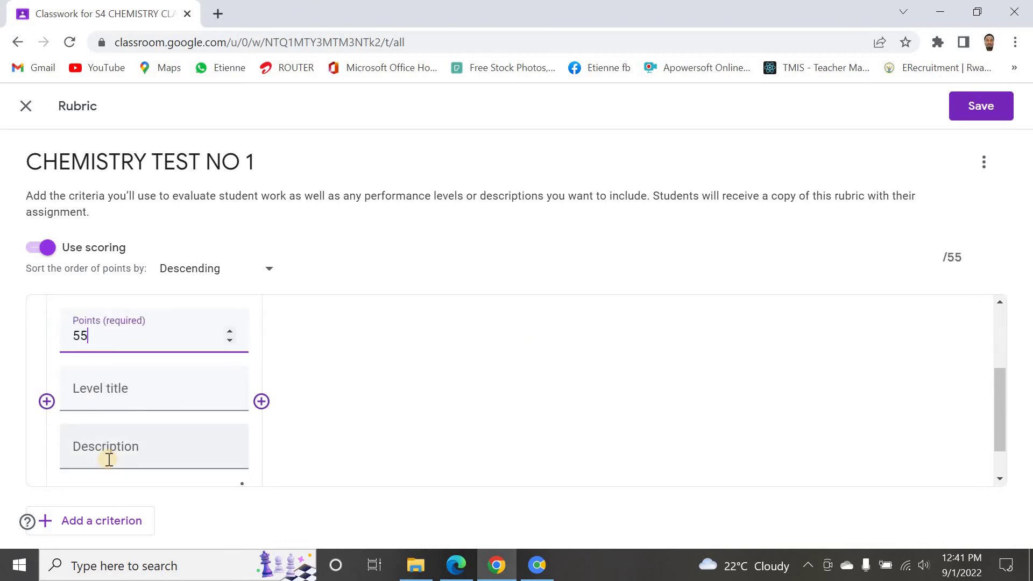
scroll(485, 349, "down", 2)
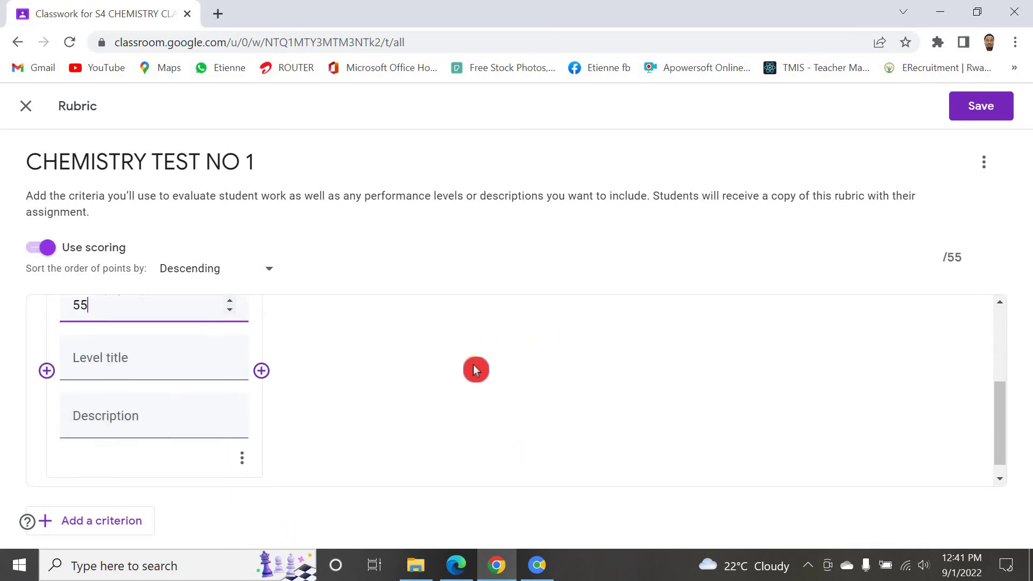
left_click(453, 406)
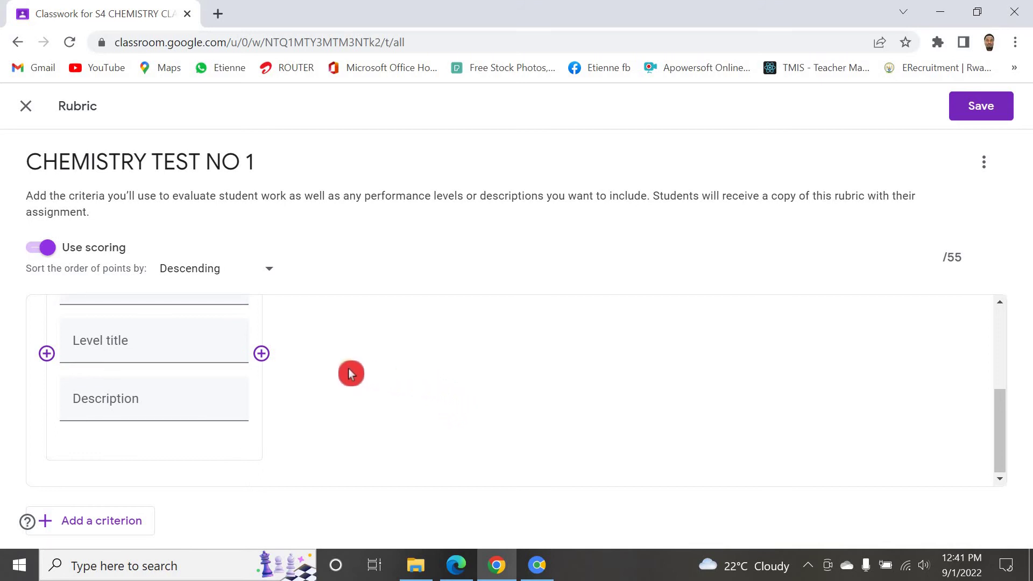
Step: Add a second criterion titled SECTION B, described as "Attempt only 3 questions" and worth 30 points
left_click(95, 523)
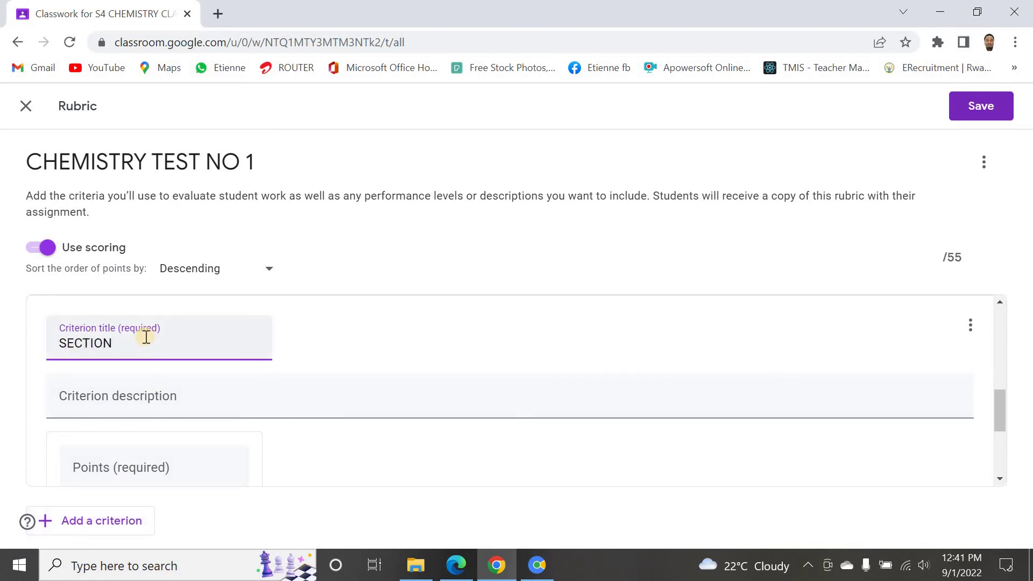
left_click(145, 398)
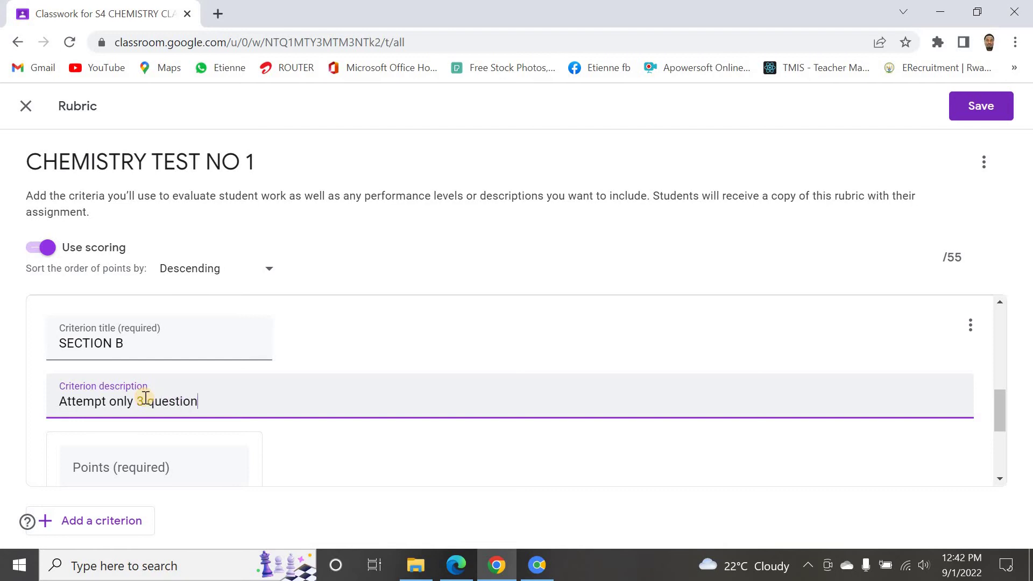
scroll(121, 404, "down", 2)
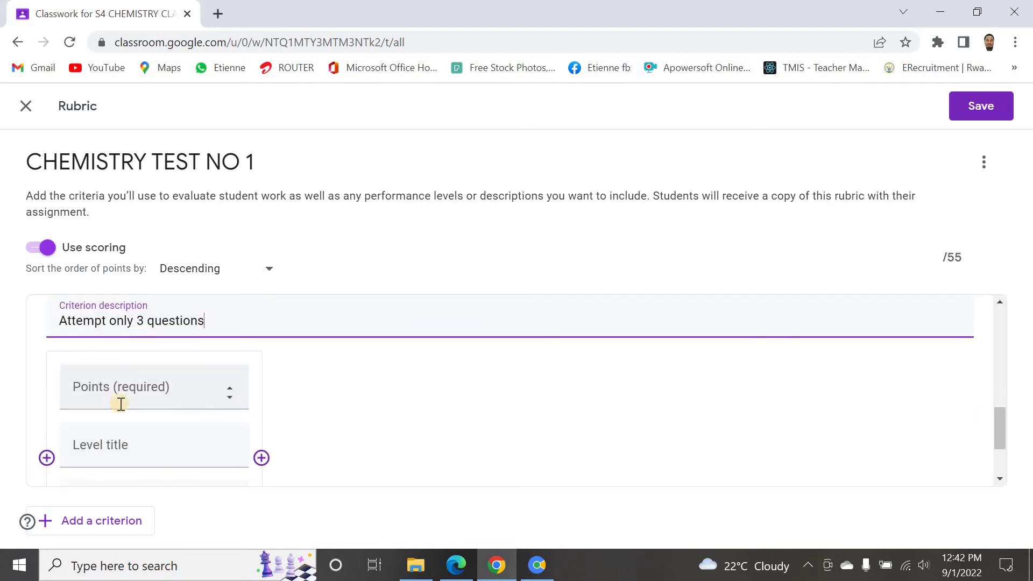
left_click(136, 380)
scroll(123, 377, "down", 1)
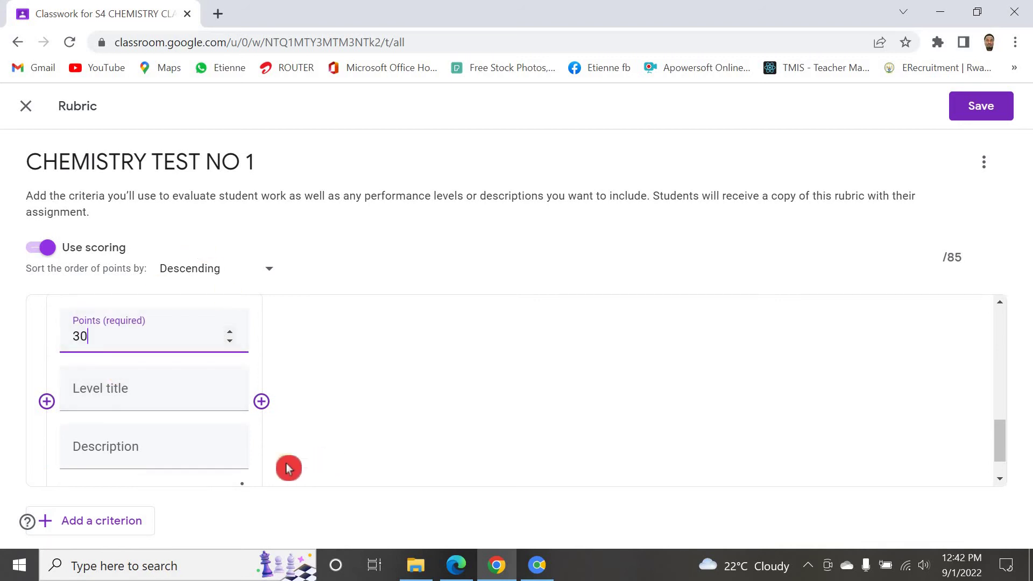
scroll(286, 468, "down", 1)
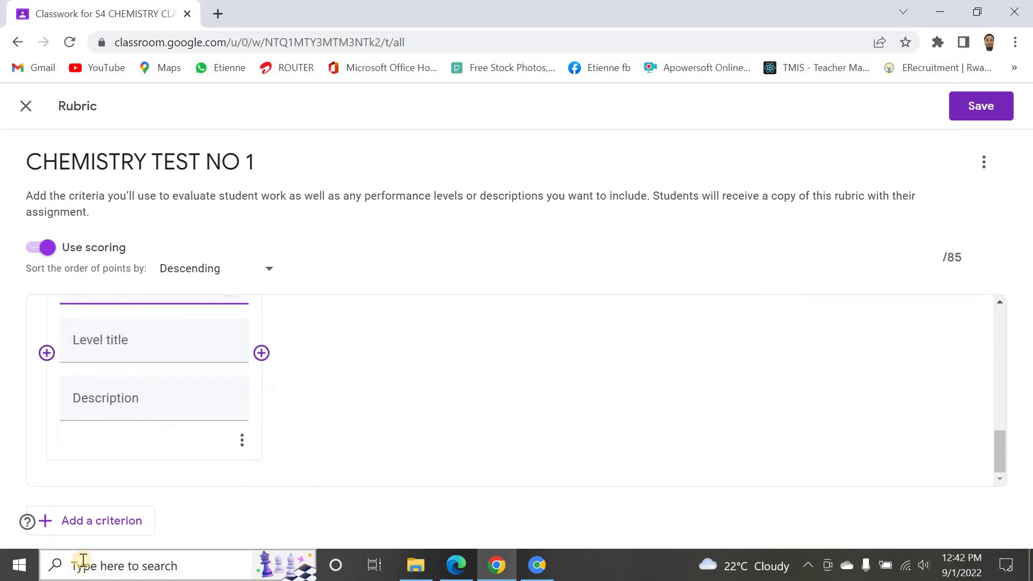
Step: Add a third criterion titled SECTION C, described as "Compulsory" and worth 15 points
left_click(93, 521)
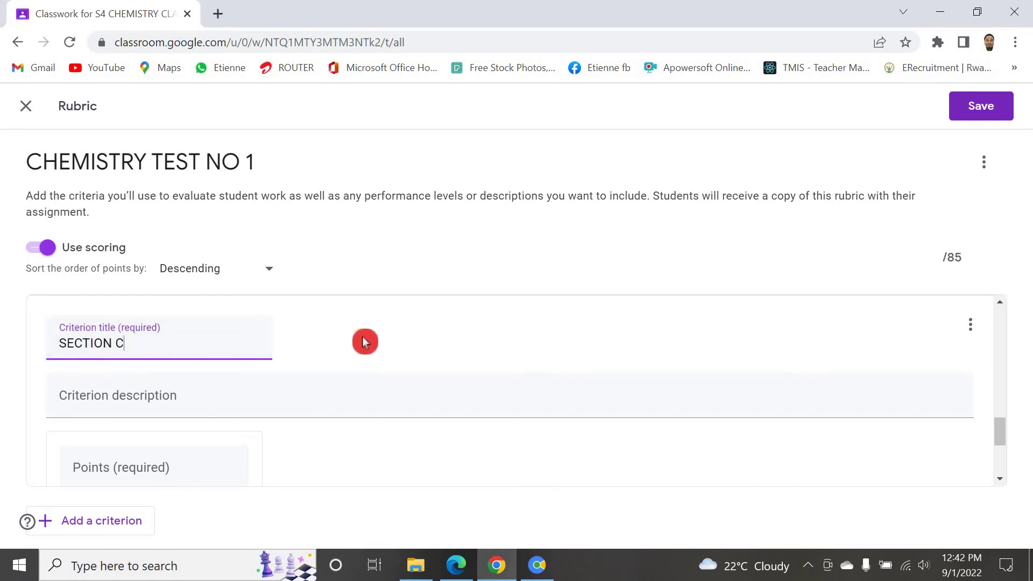
scroll(357, 341, "down", 3)
scroll(100, 412, "up", 3)
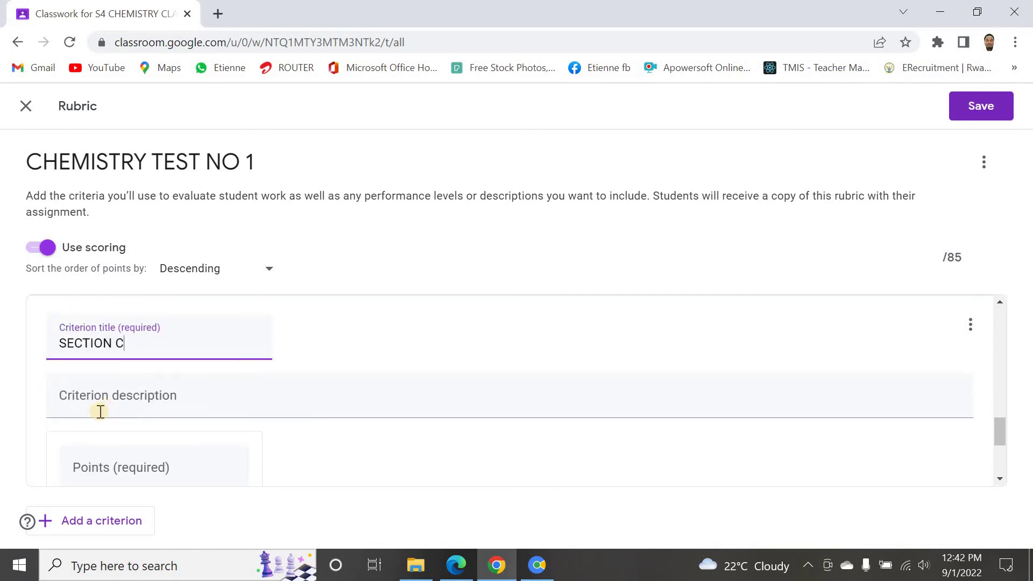
left_click(132, 399)
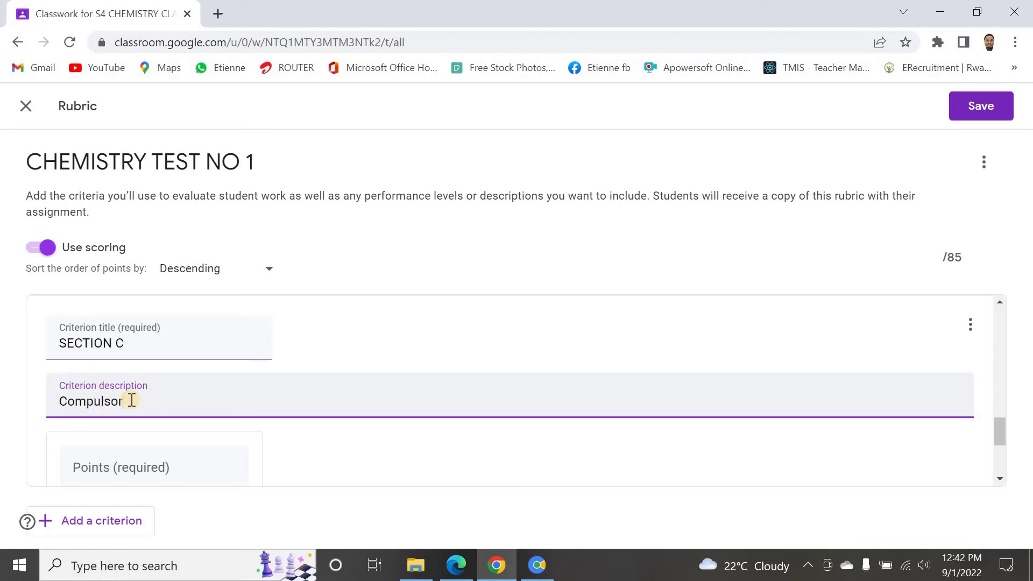
scroll(295, 417, "down", 3)
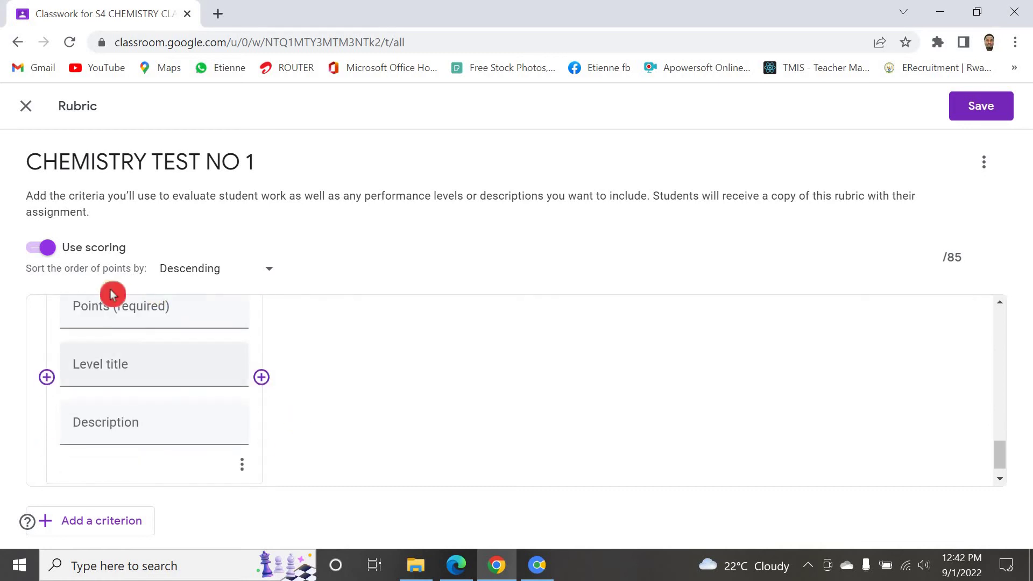
left_click(104, 311)
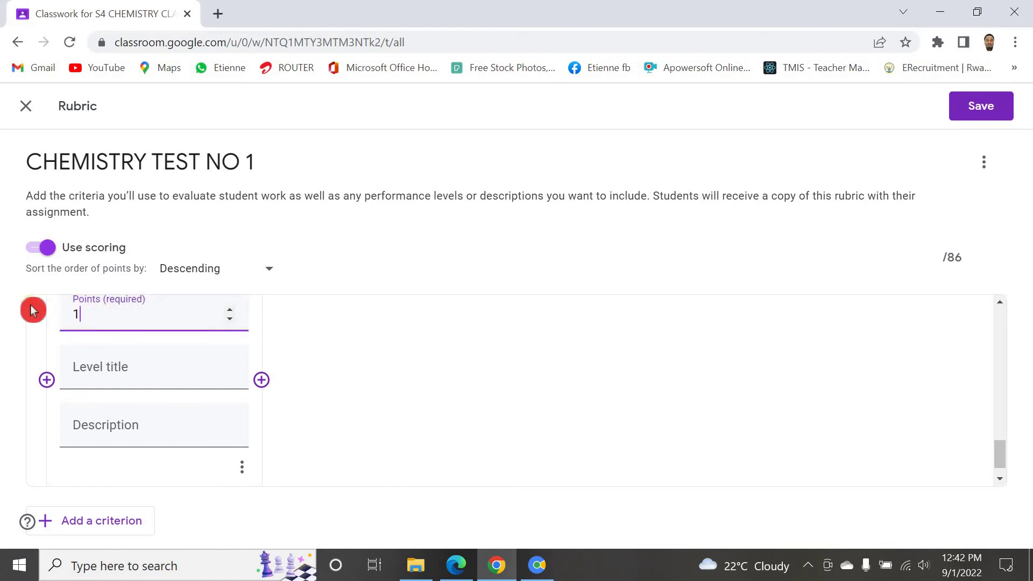
scroll(399, 321, "down", 3)
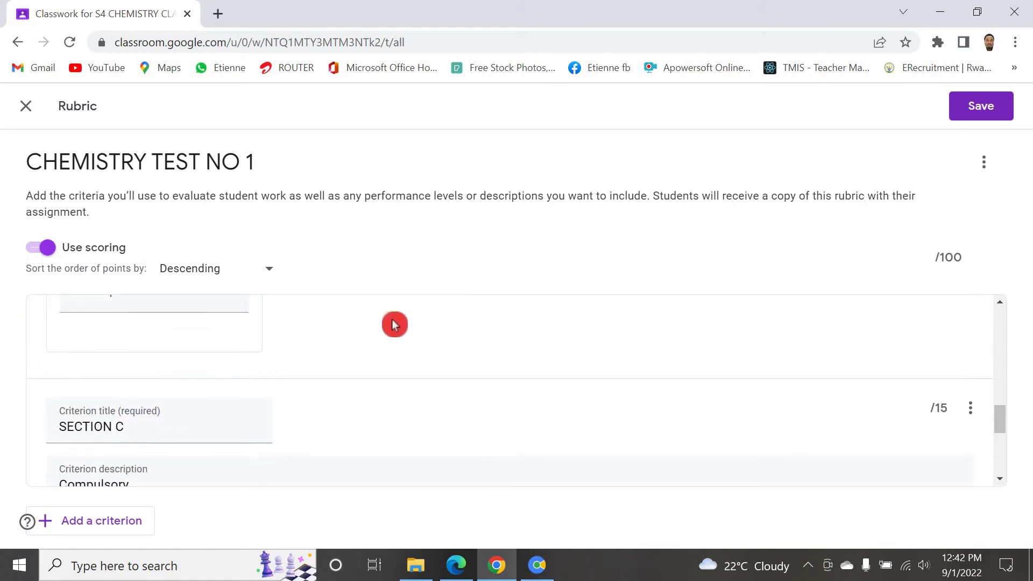
Step: Check over the rubric's criteria and save the rubric to the CHEMISTRY TEST NO 1 assignment
scroll(395, 318, "up", 3)
scroll(388, 320, "down", 5)
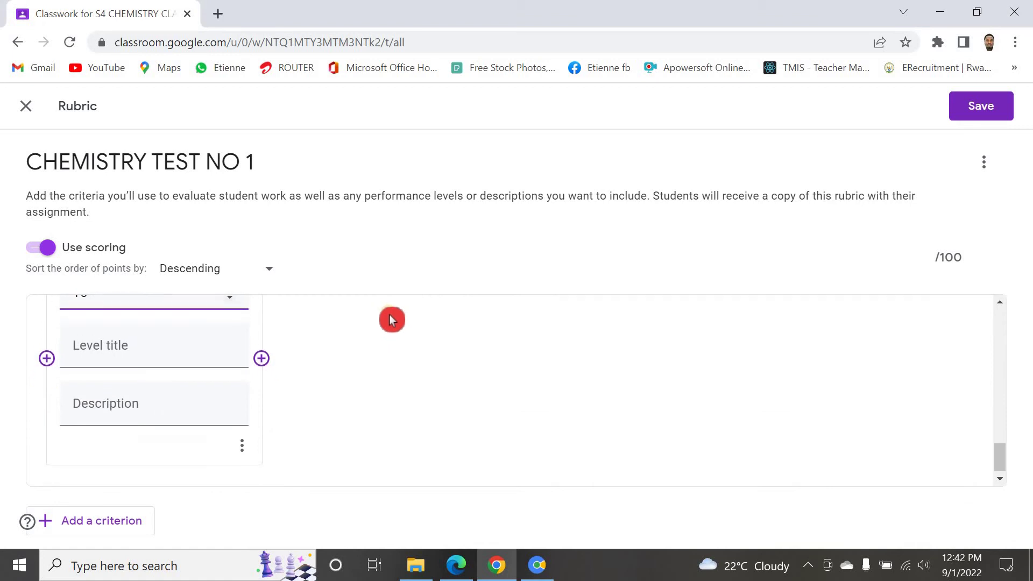
left_click(980, 107)
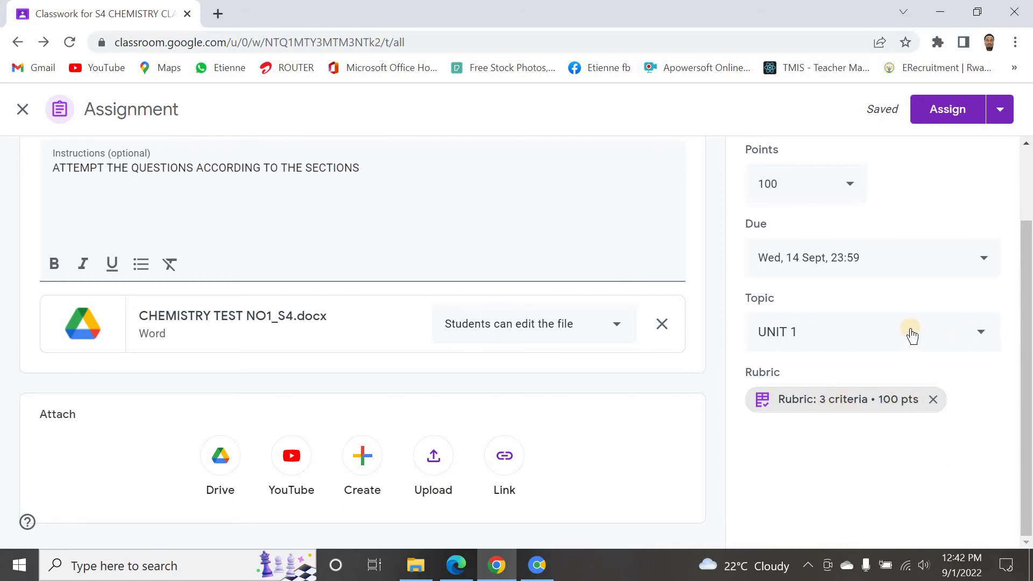
Step: View the alternative posting options, then assign CHEMISTRY TEST NO 1 to all students right away
scroll(728, 328, "up", 2)
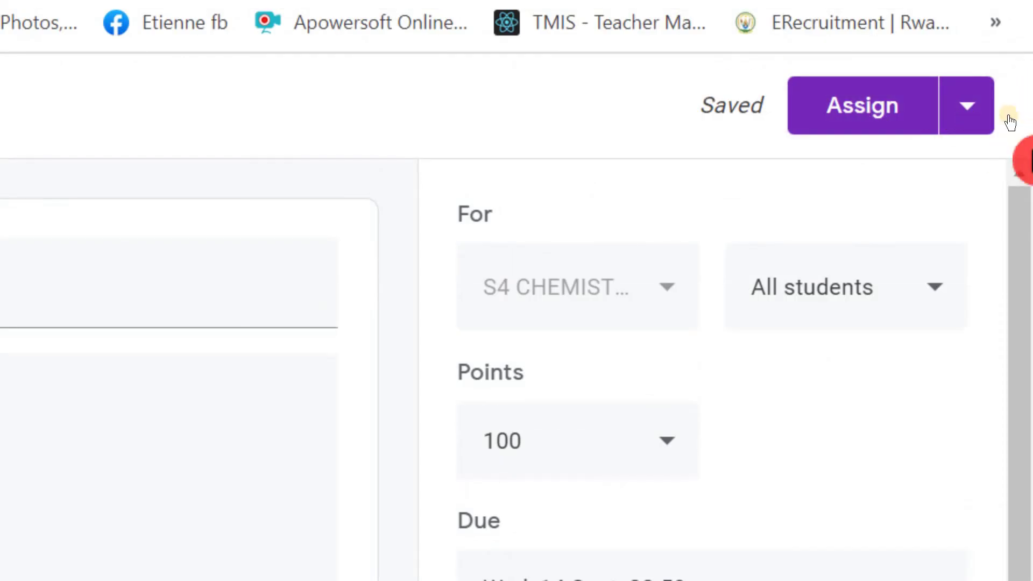
left_click(967, 107)
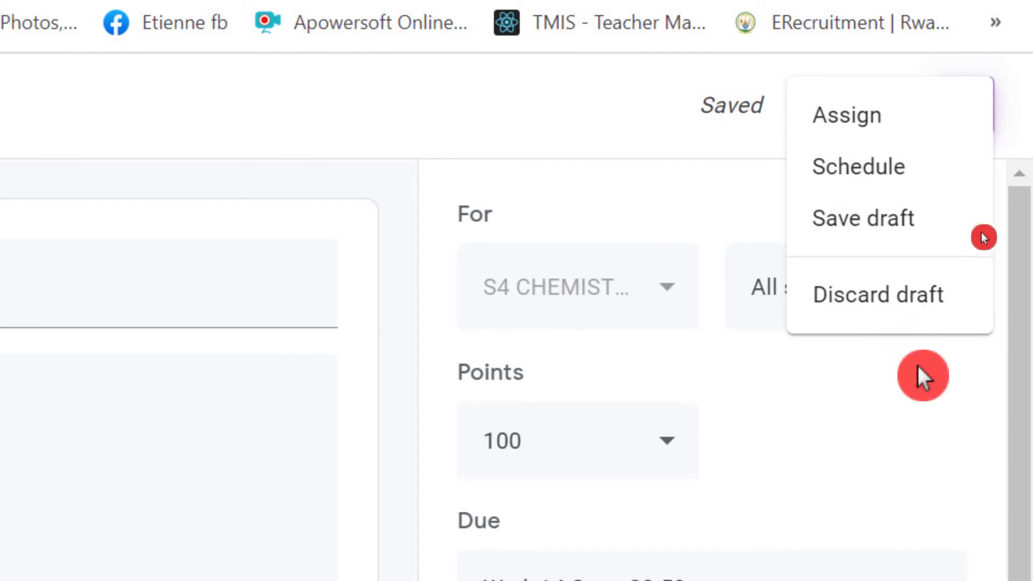
left_click(944, 377)
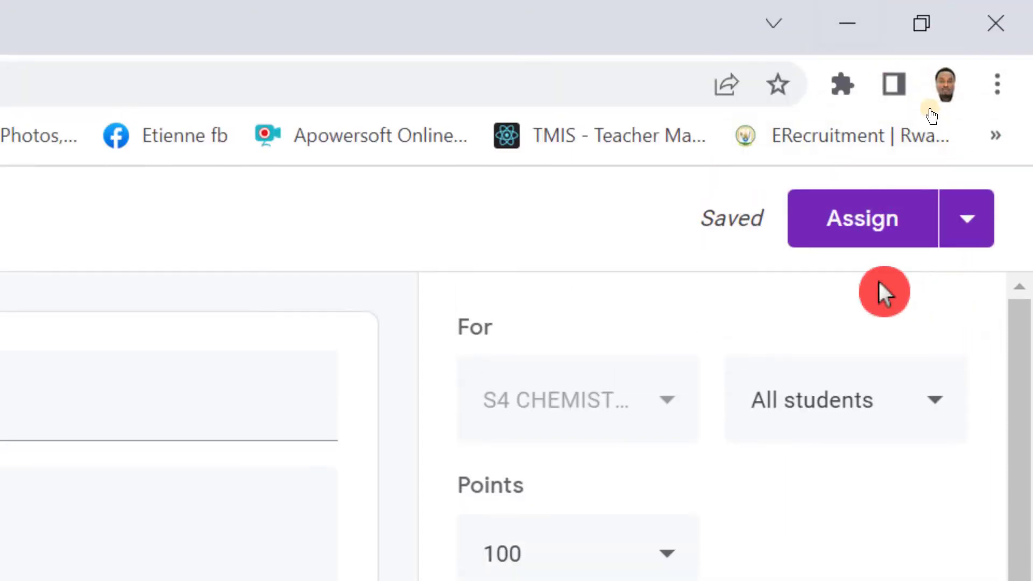
left_click(841, 218)
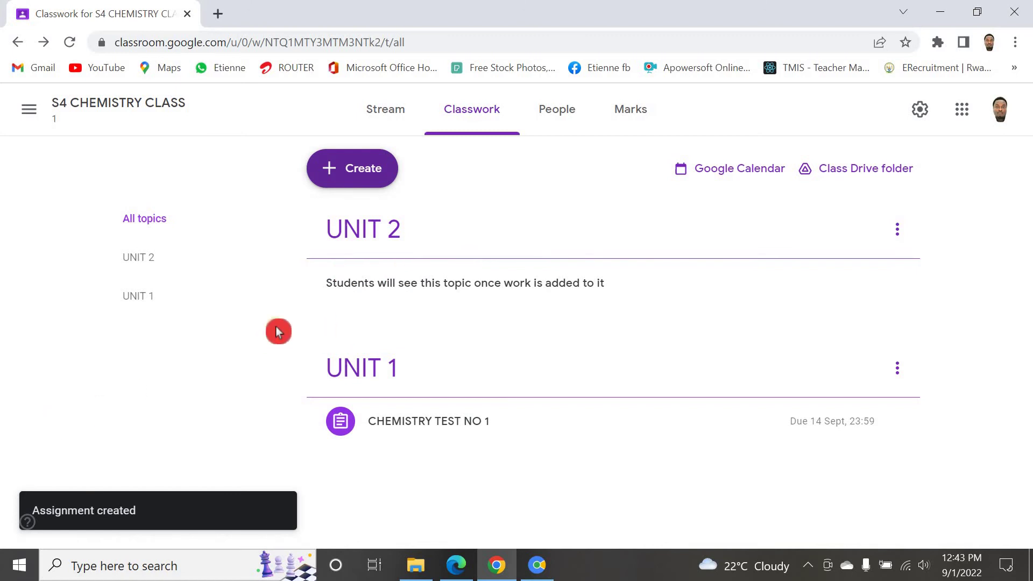
Step: Examine how the new assignment is listed under UNIT 1 in Classwork and in the reloaded class stream
left_click(383, 111)
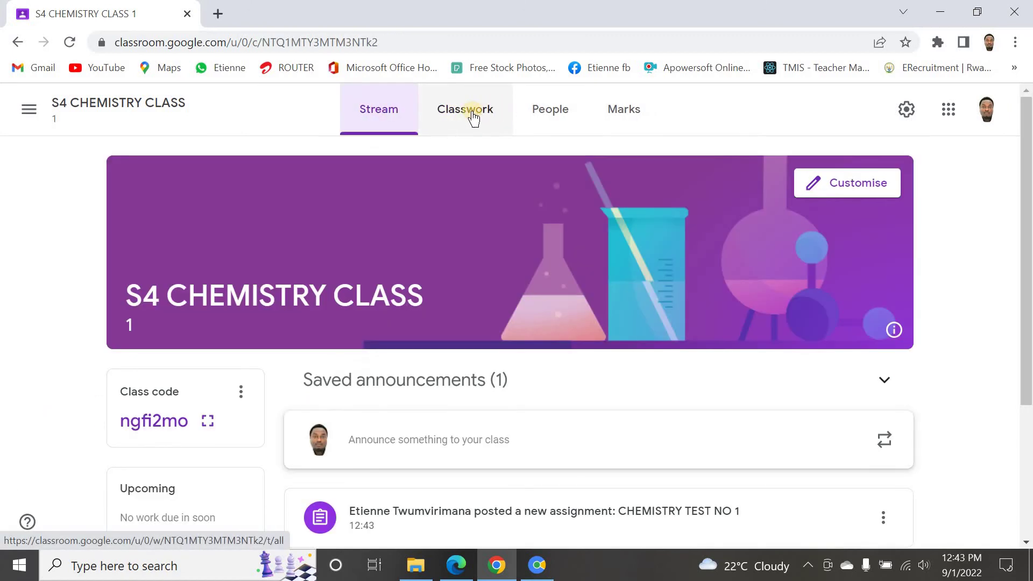
left_click(474, 117)
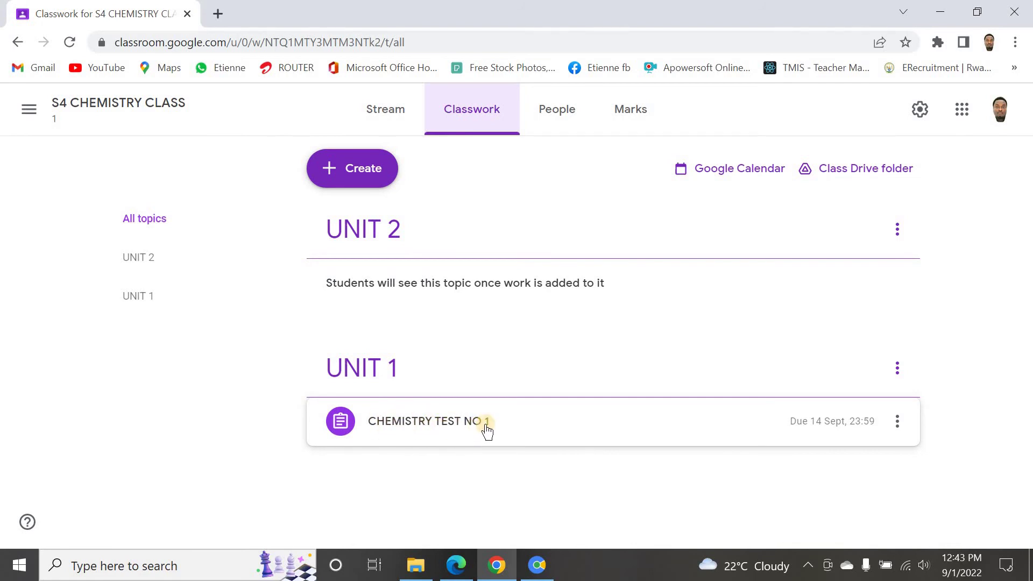
left_click(369, 114)
scroll(457, 250, "down", 4)
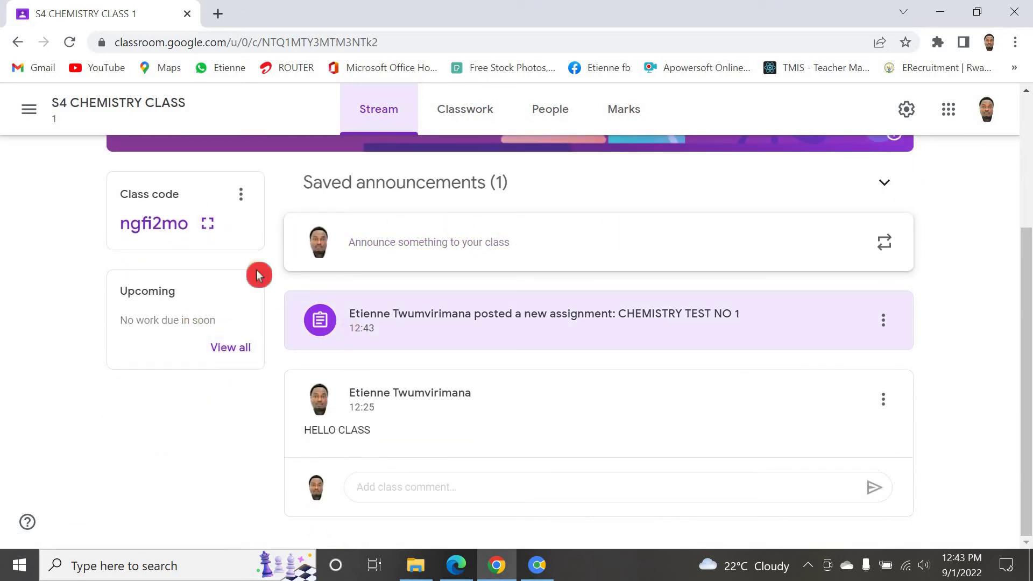
scroll(25, 139, "up", 3)
left_click(72, 49)
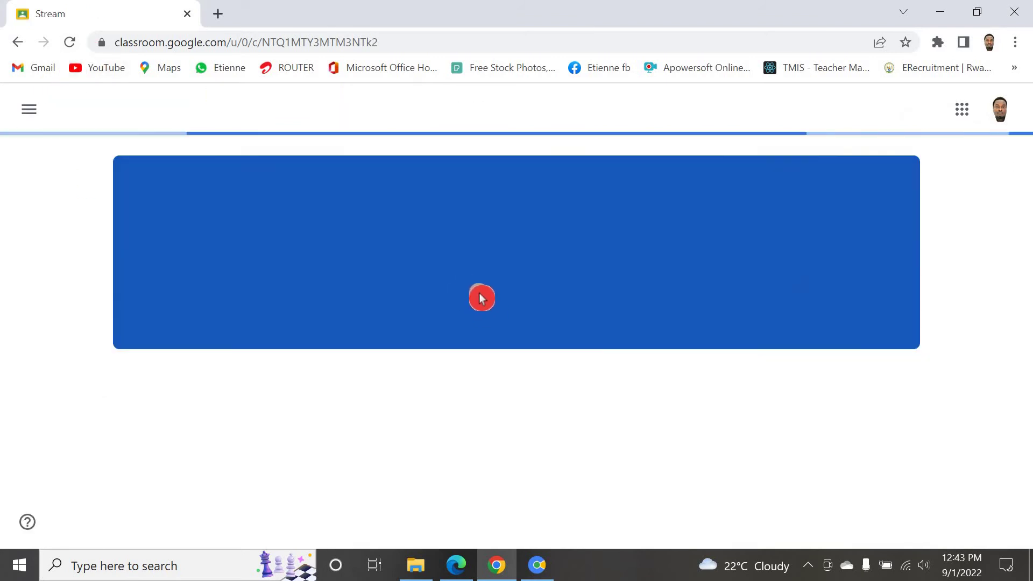
scroll(543, 328, "down", 3)
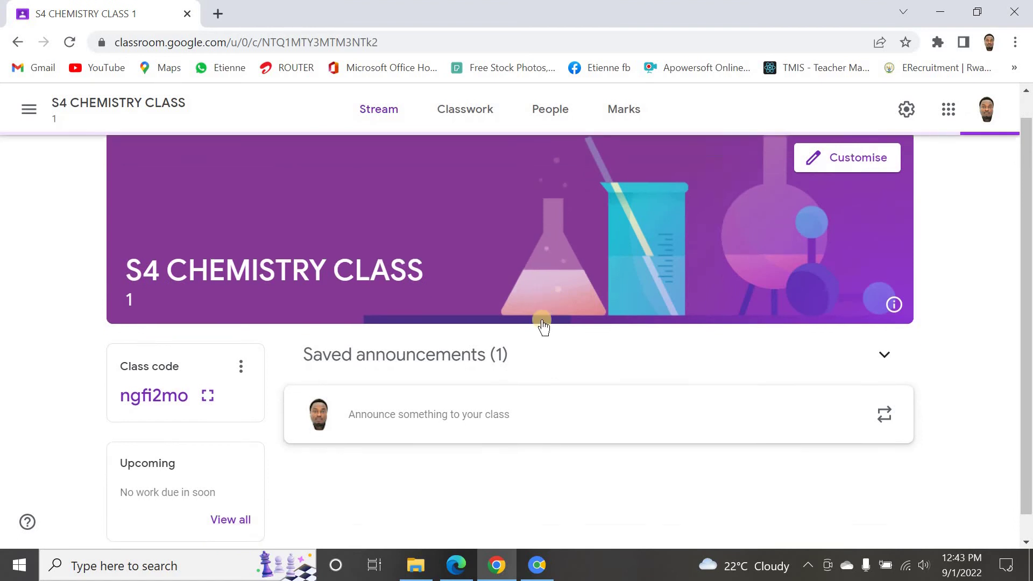
scroll(589, 288, "down", 1)
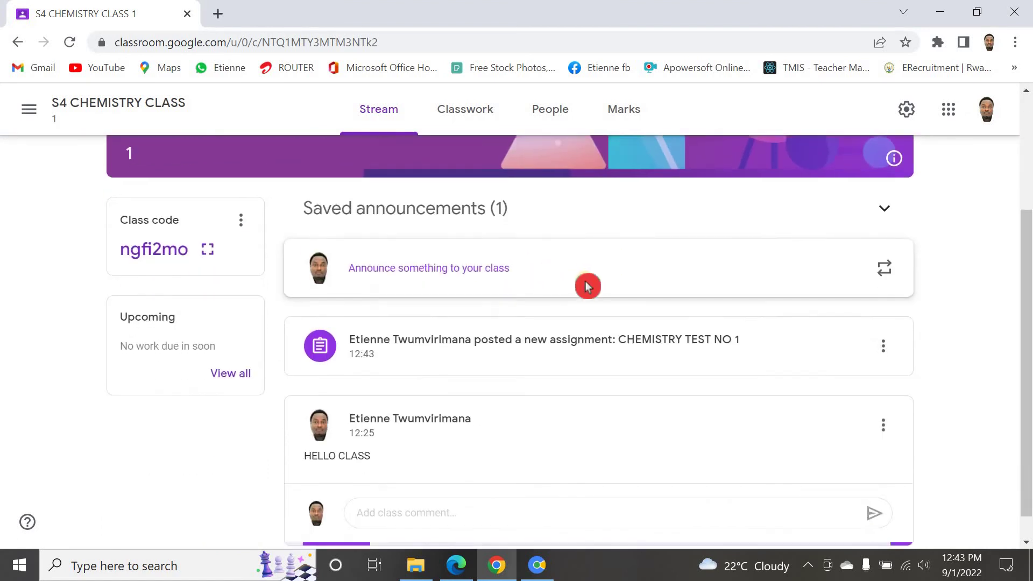
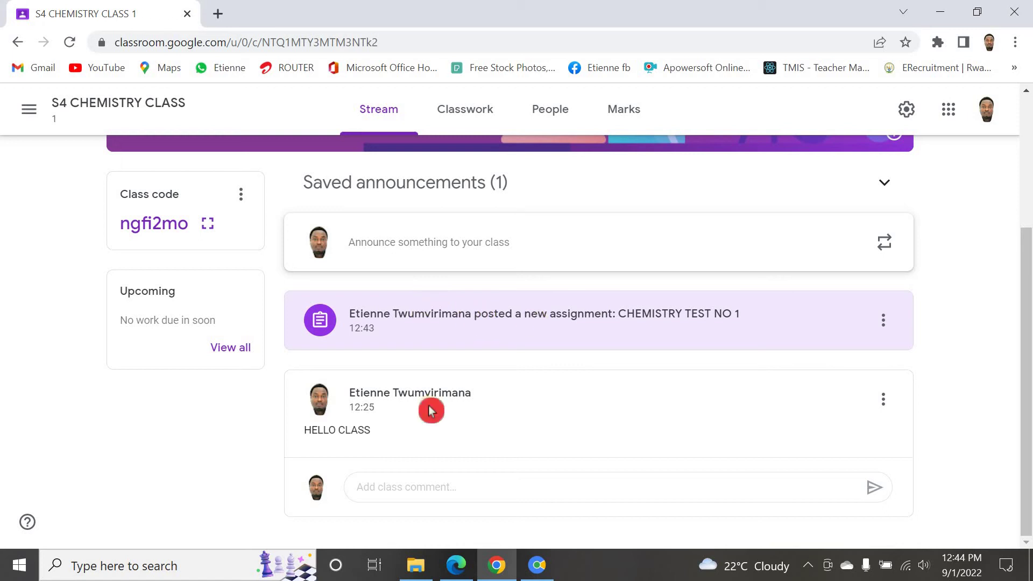
Step: Switch to the student account in Microsoft Edge and reload the class stream to check for the new assignment, closing the introductory tip
left_click(458, 564)
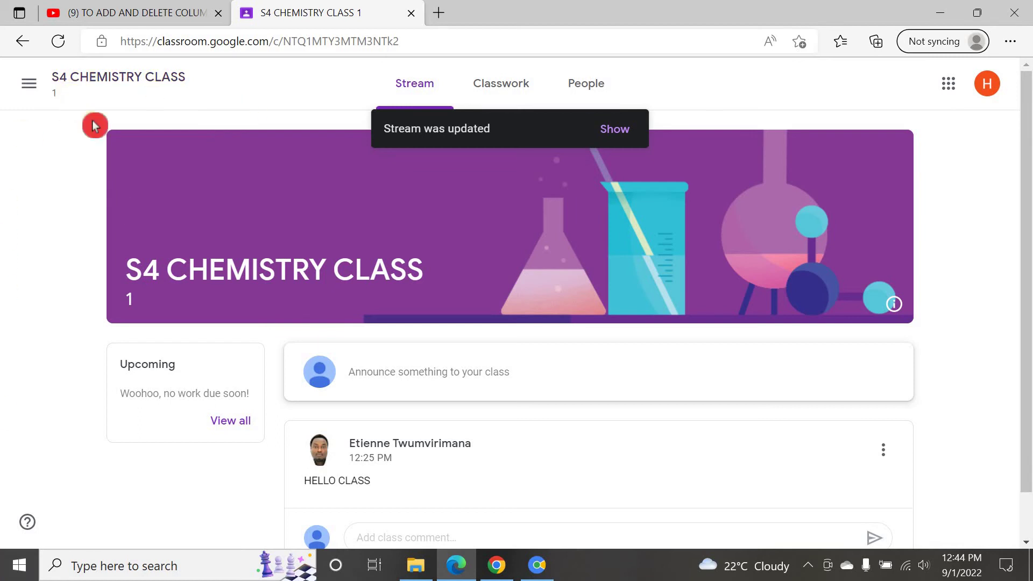
left_click(58, 48)
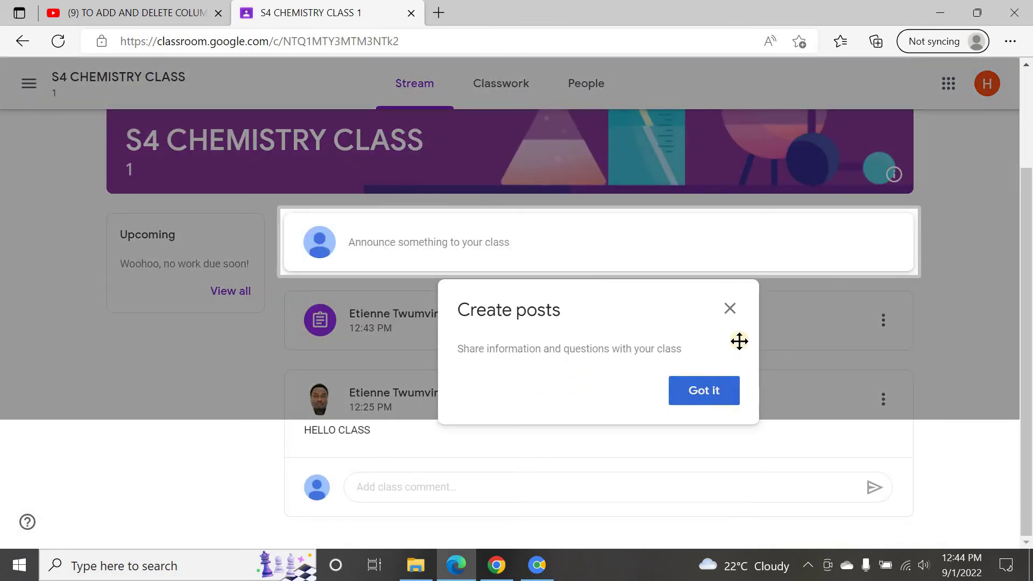
left_click(731, 307)
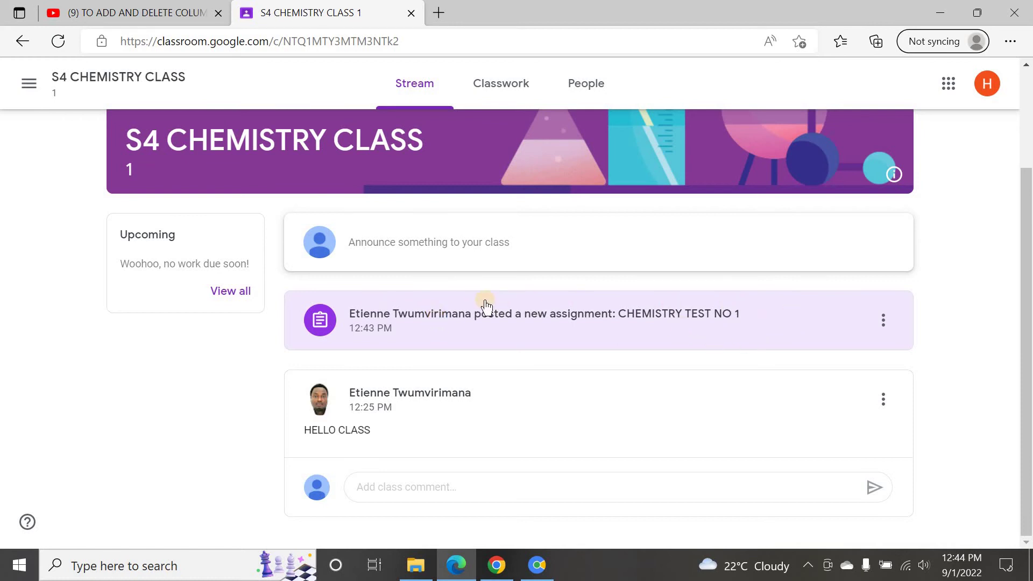
Step: Post the class comment "Helloo teacher" under the HELLO CLASS announcement and view that announcement's options
left_click(392, 489)
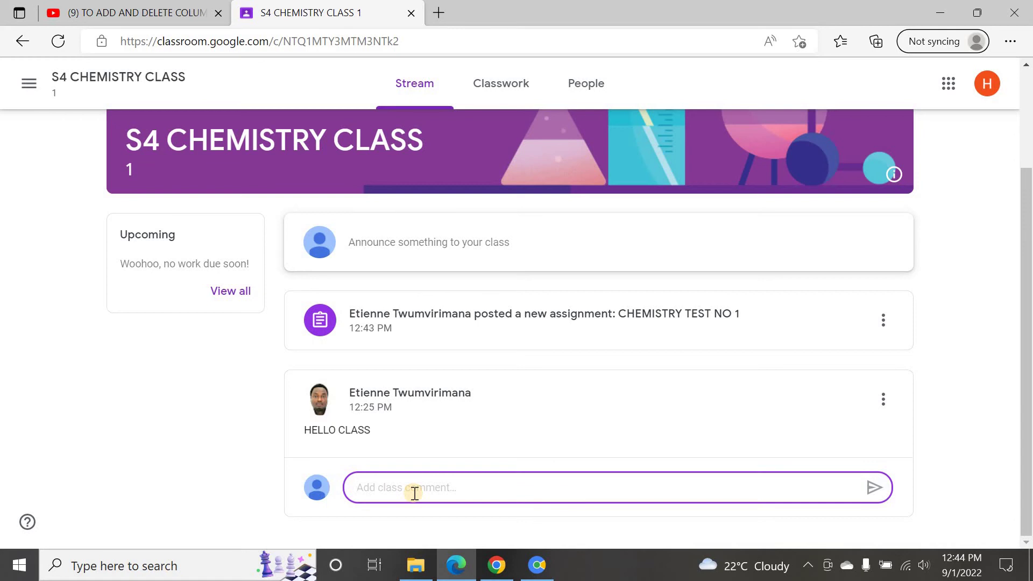
type("Helloo teacher")
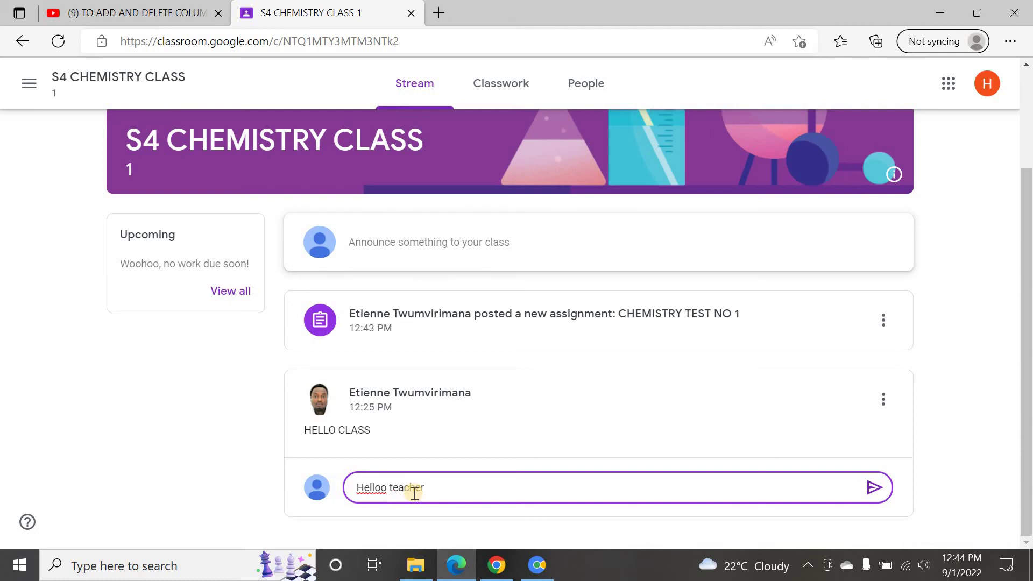
key("Return")
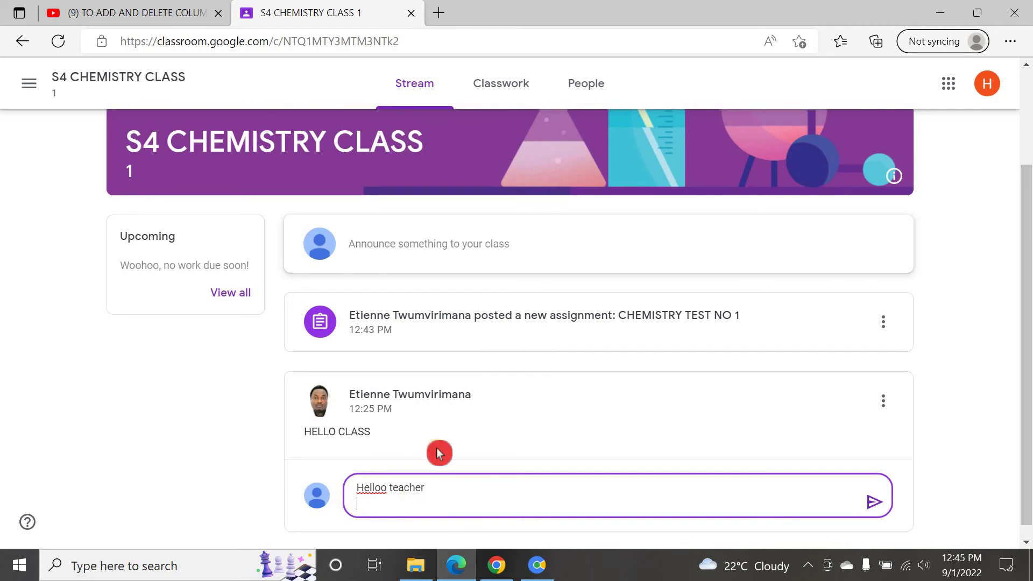
left_click(874, 503)
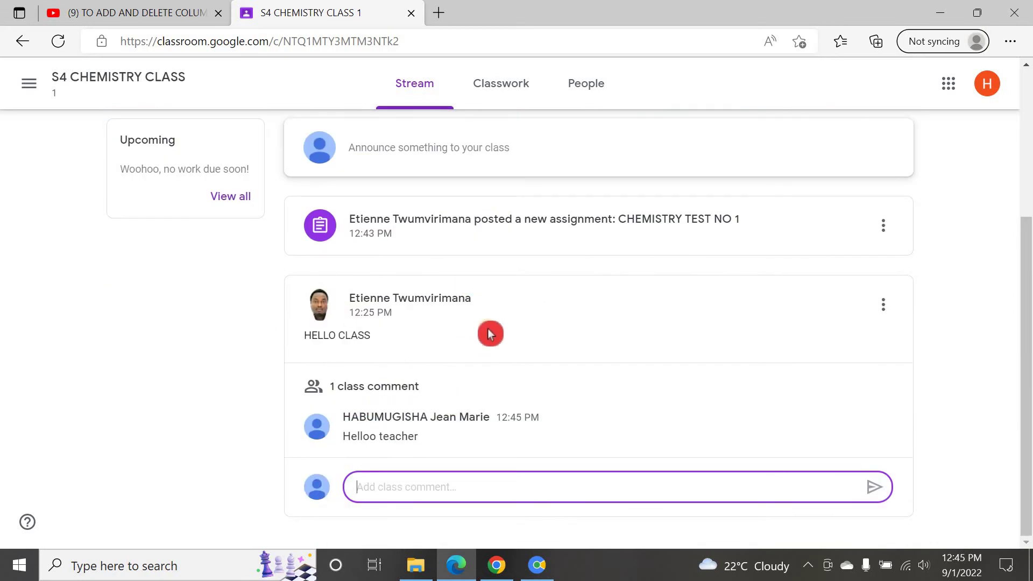
left_click(883, 305)
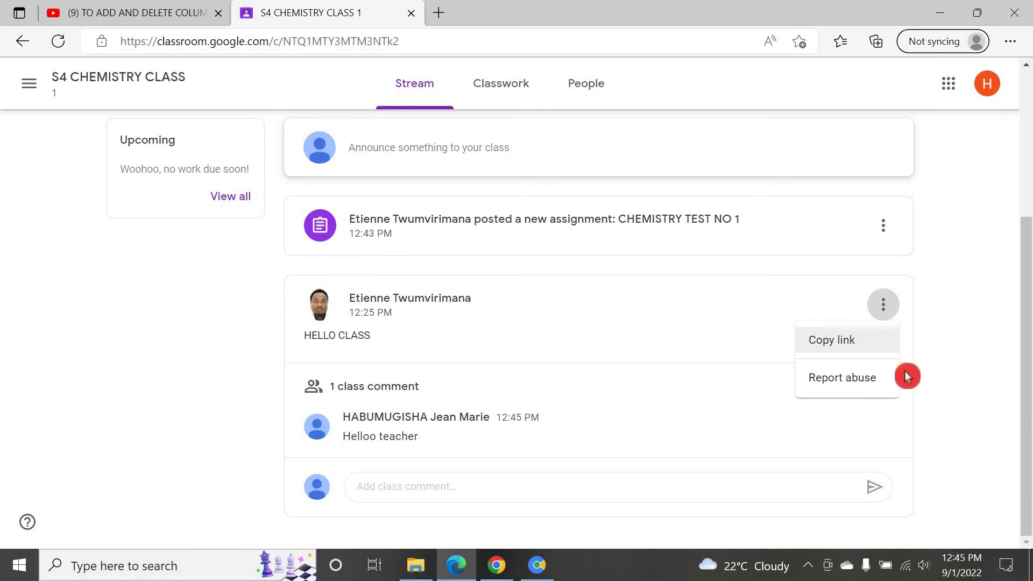
Step: Open the full CHEMISTRY TEST NO 1 assignment from UNIT 1 in Classwork, dismissing the topic filters tip
key("alt+Left")
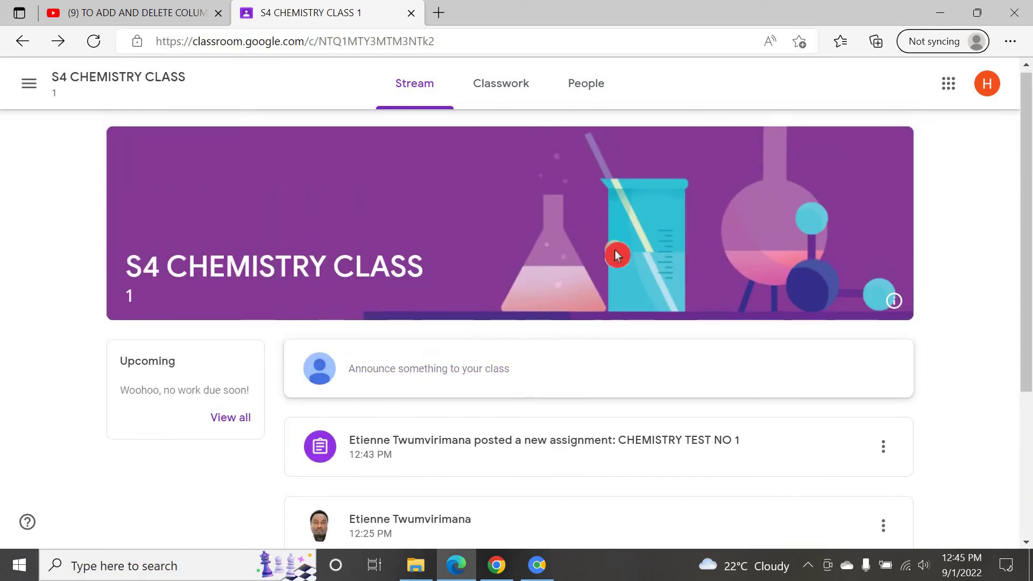
left_click(485, 93)
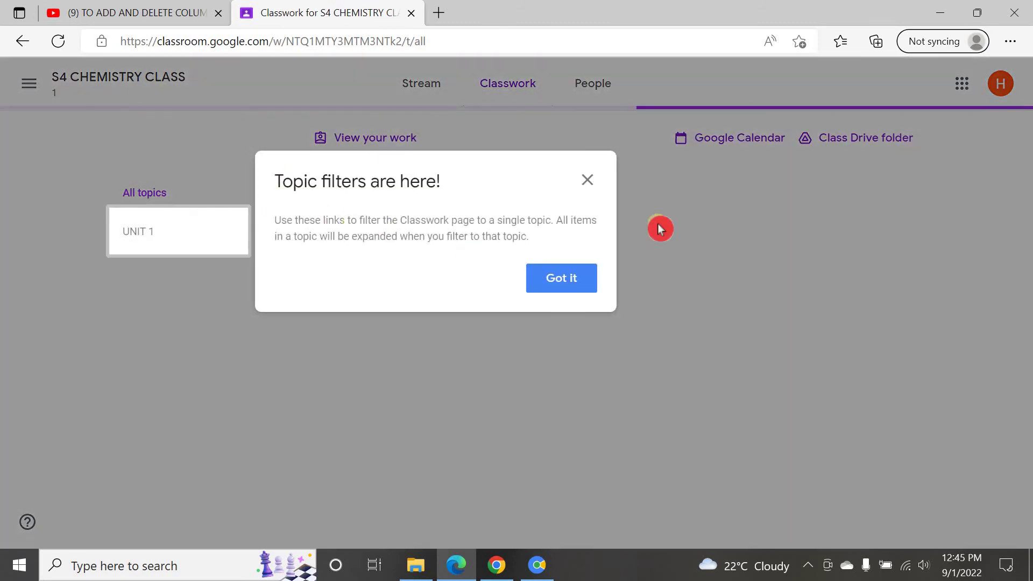
left_click(559, 278)
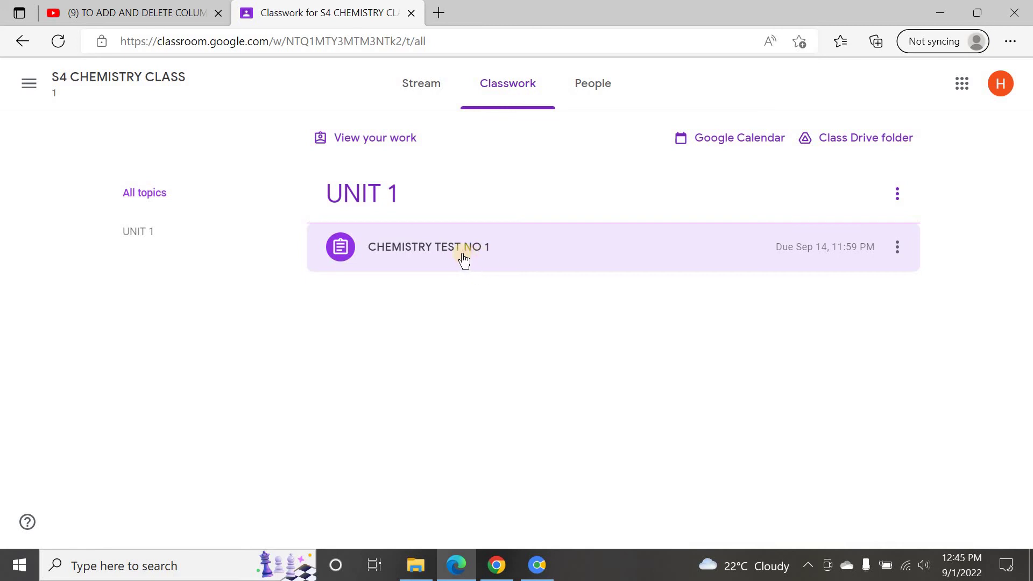
left_click(464, 260)
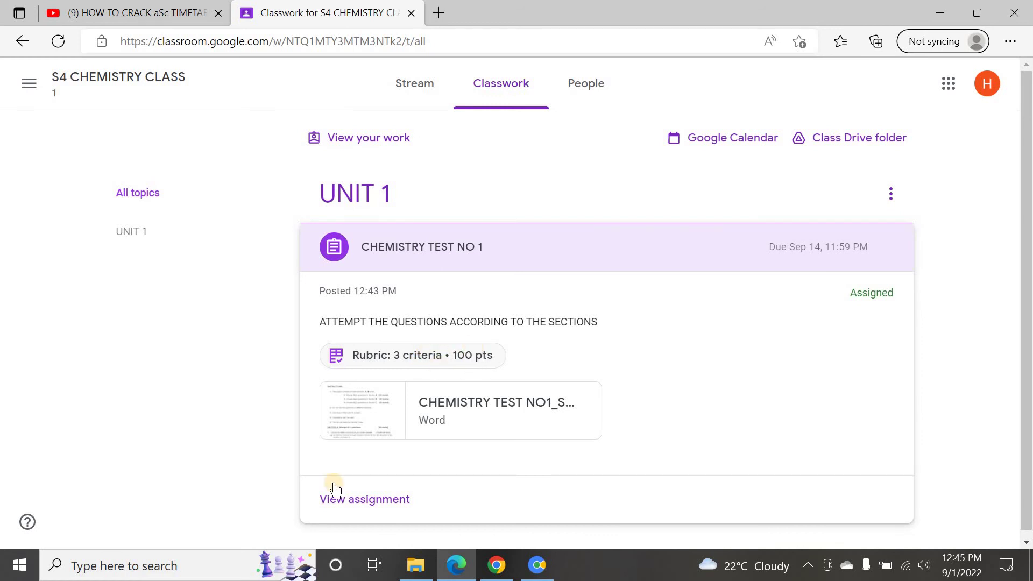
left_click(406, 498)
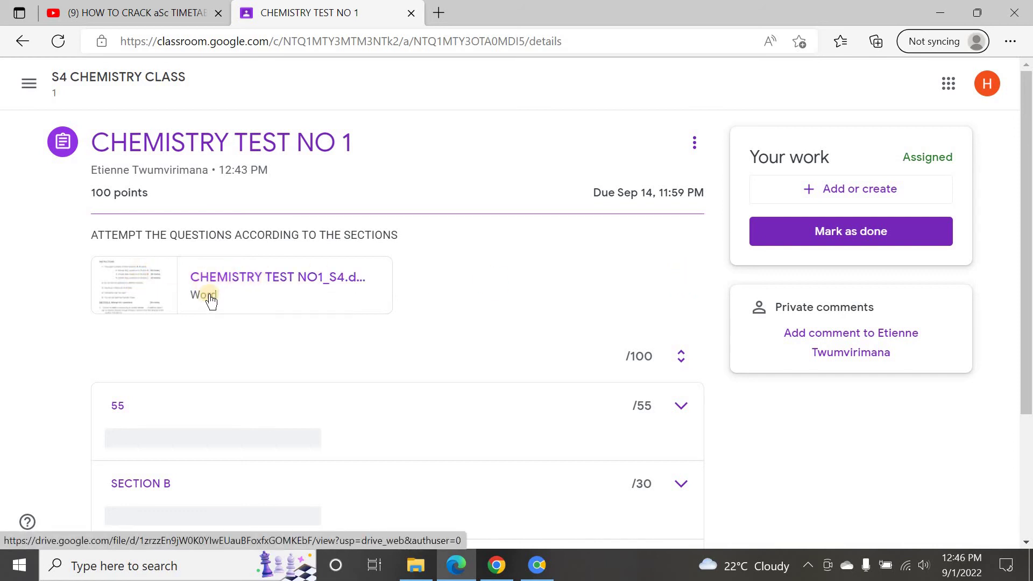
Step: Preview the attached CHEMISTRY TEST NO1_S4.docx and skim its instructions and first questions
left_click(251, 280)
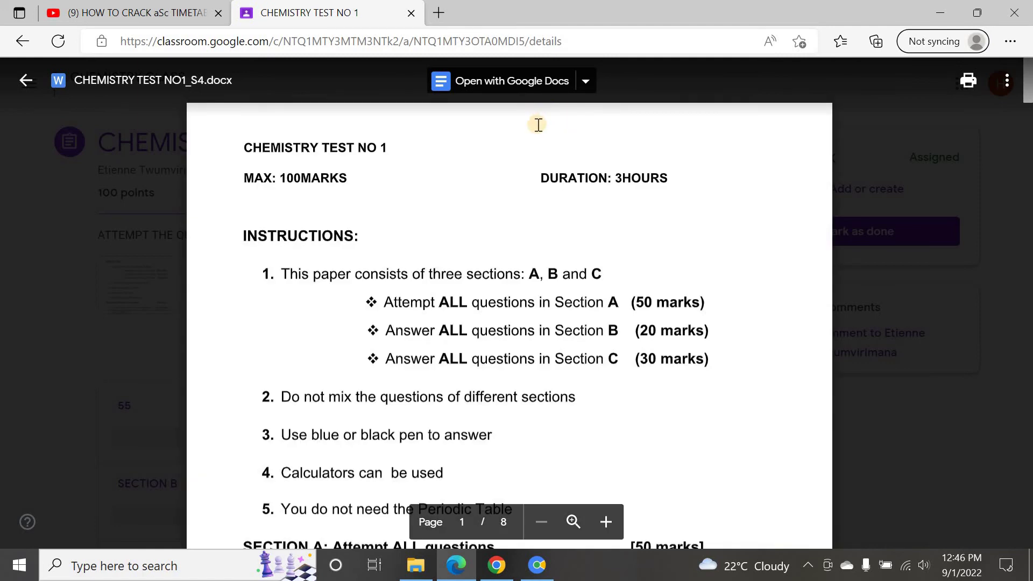
scroll(519, 250, "down", 15)
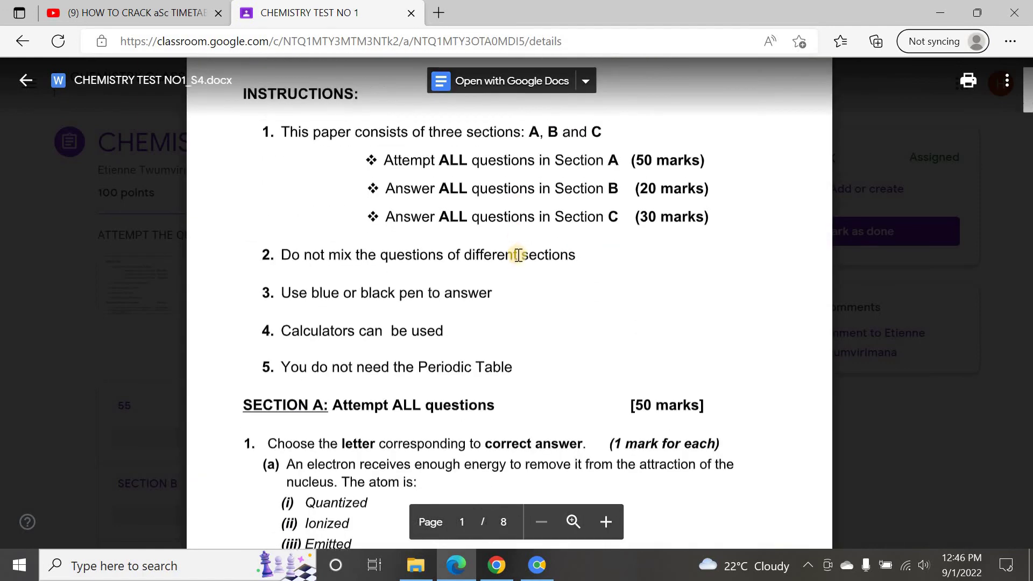
scroll(522, 248, "down", 15)
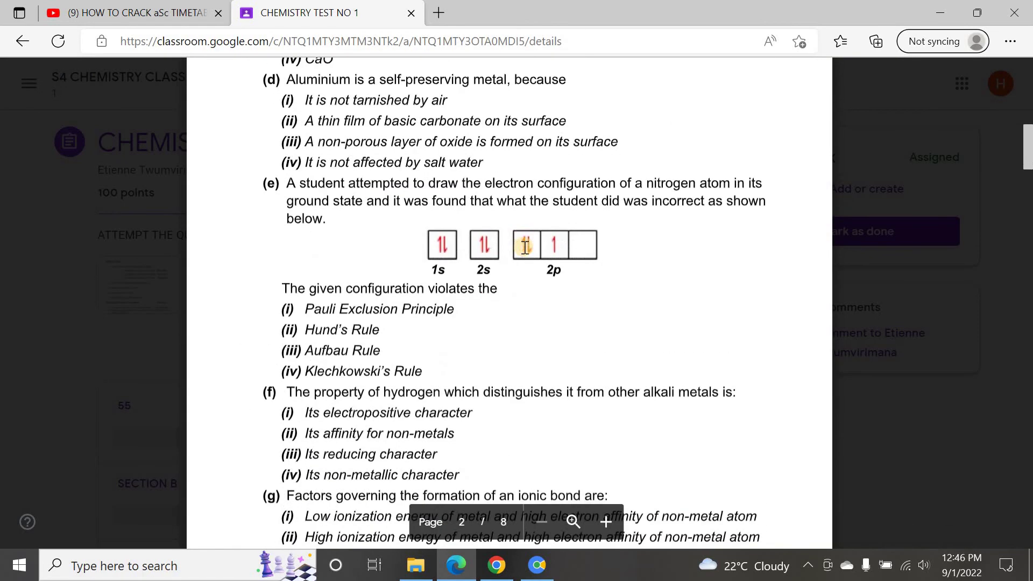
scroll(528, 242, "up", 20)
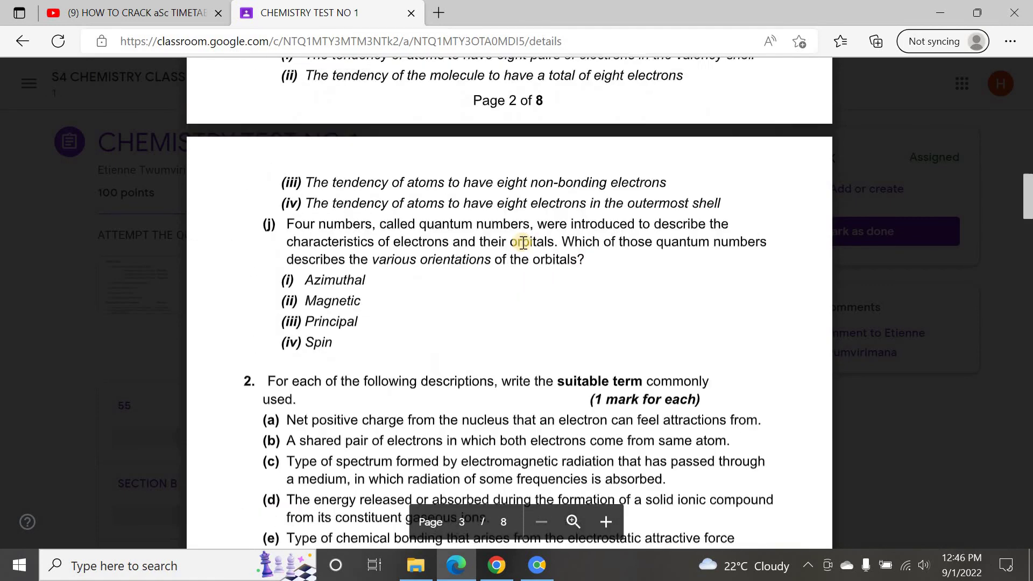
scroll(511, 243, "up", 10)
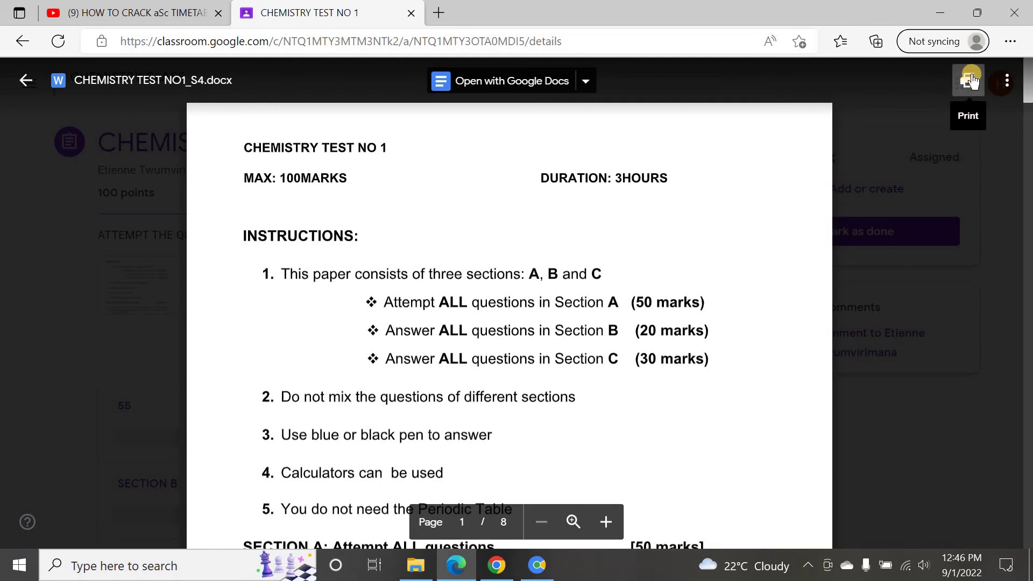
Step: Look over the apps for opening the test document and its additional actions, and return to the assignment
left_click(585, 81)
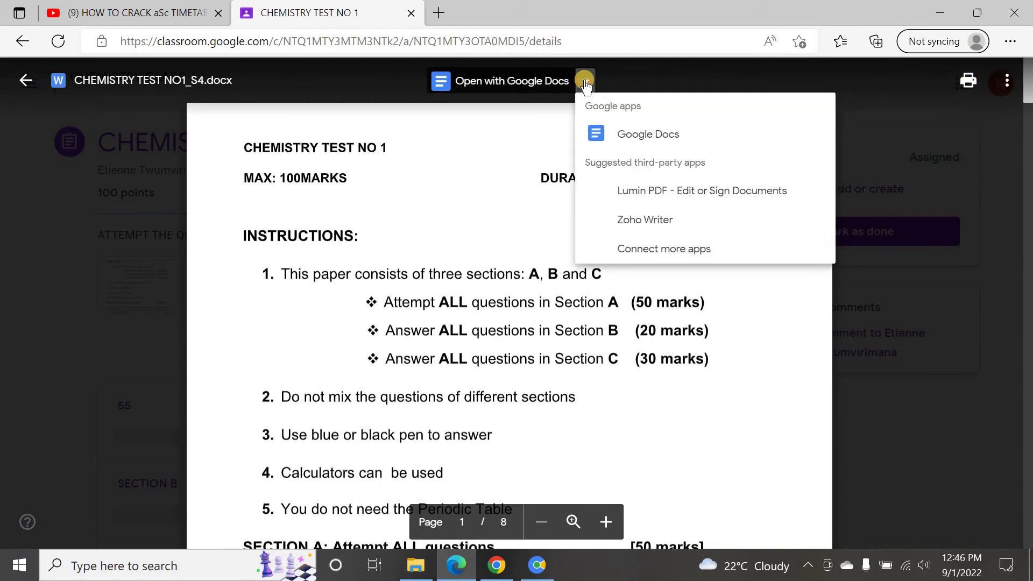
left_click(614, 104)
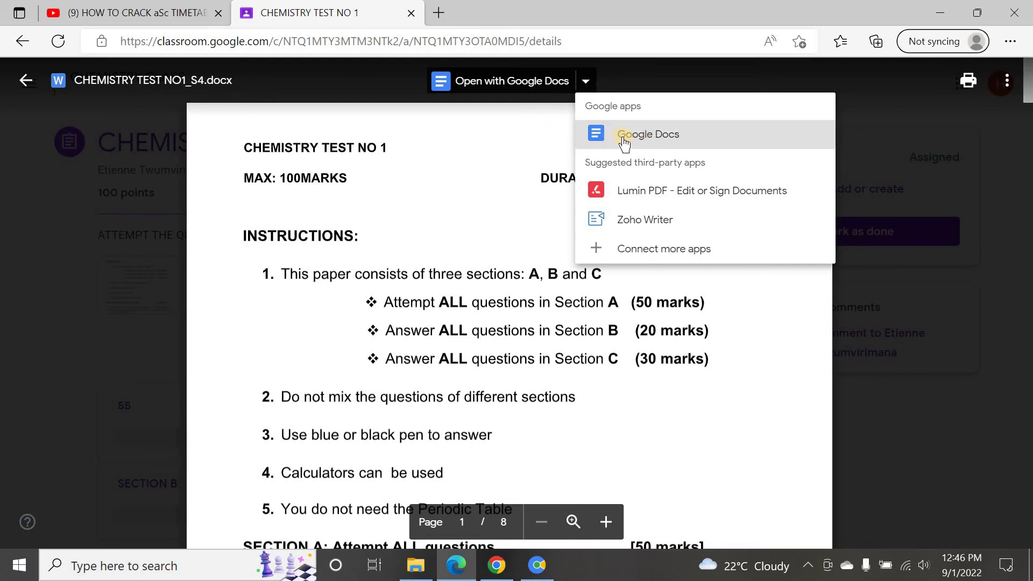
left_click(459, 169)
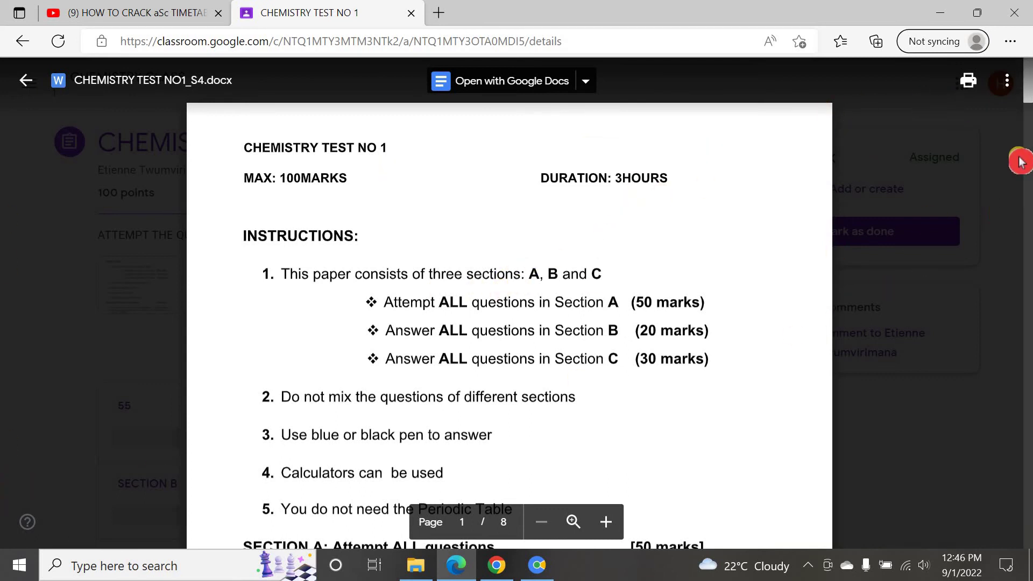
left_click(1006, 86)
left_click(926, 116)
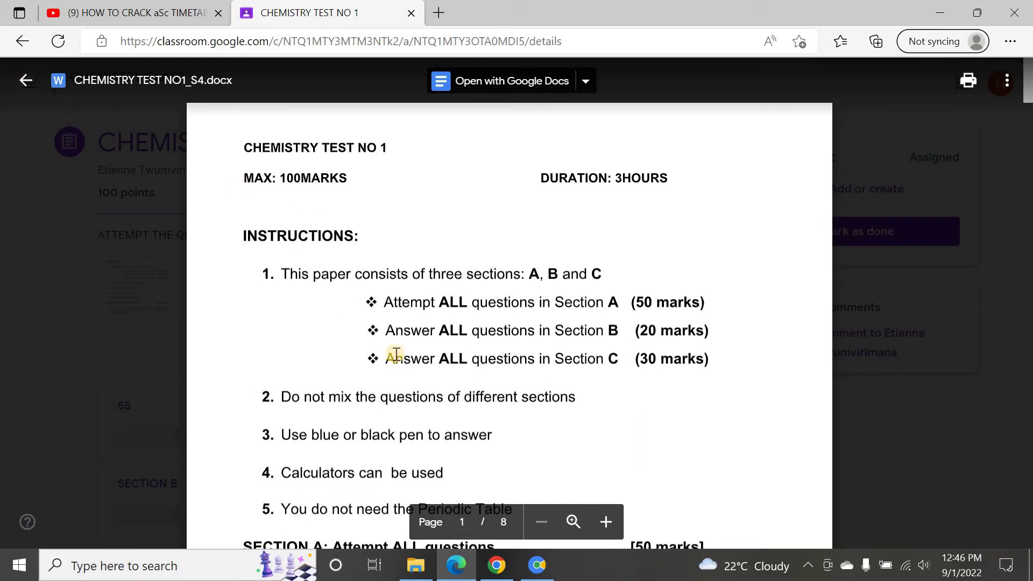
left_click(28, 88)
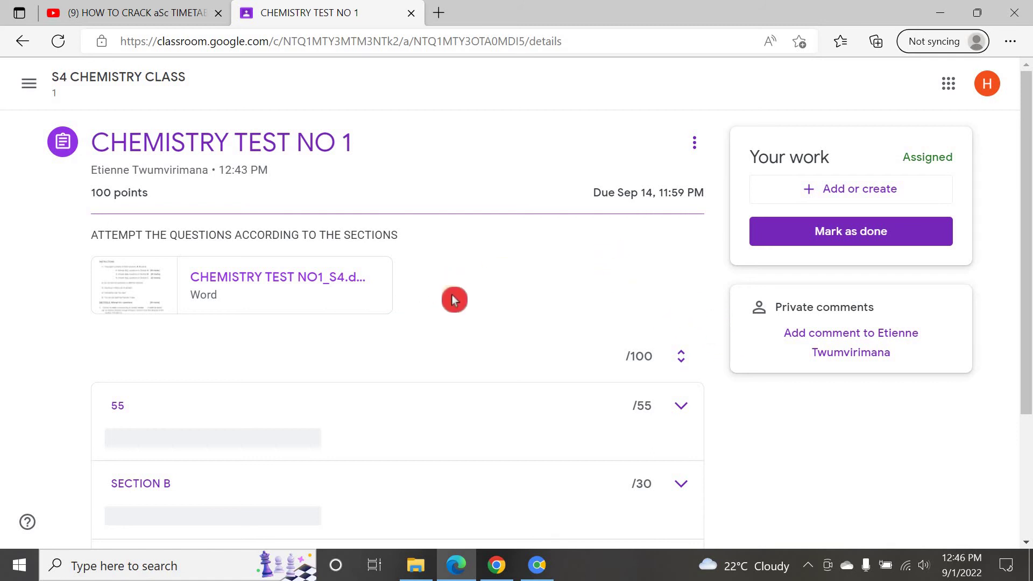
Step: Send the teacher the private comment "Thanks for the Assignment" on the CHEMISTRY TEST NO 1 assignment
left_click(818, 334)
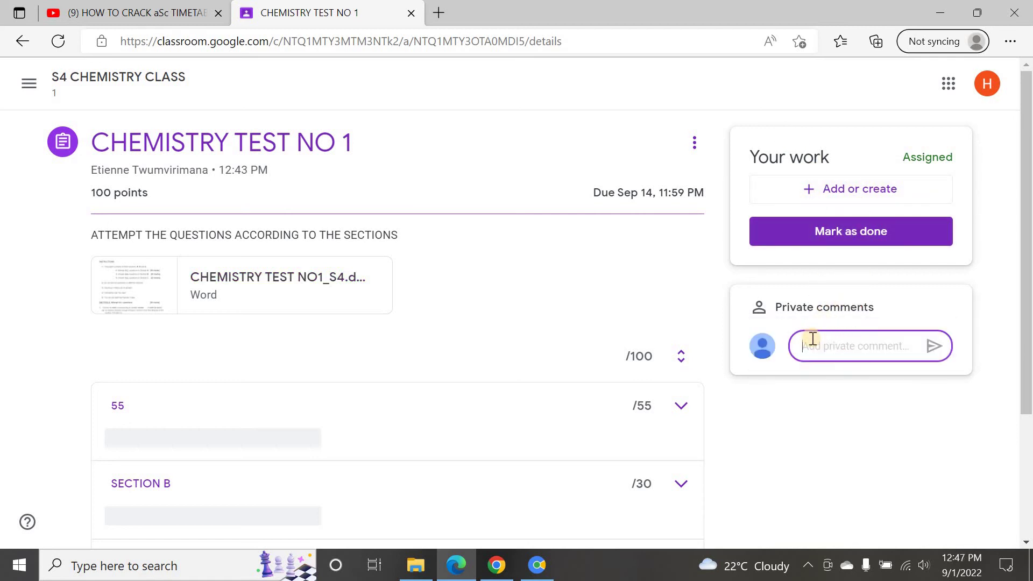
type("Thanks for the Assign")
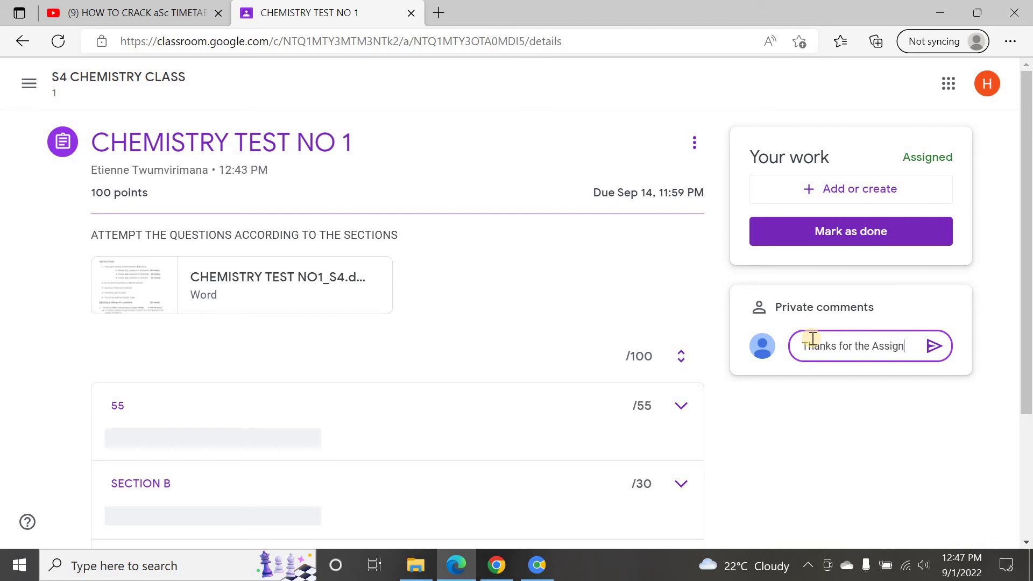
type("ment")
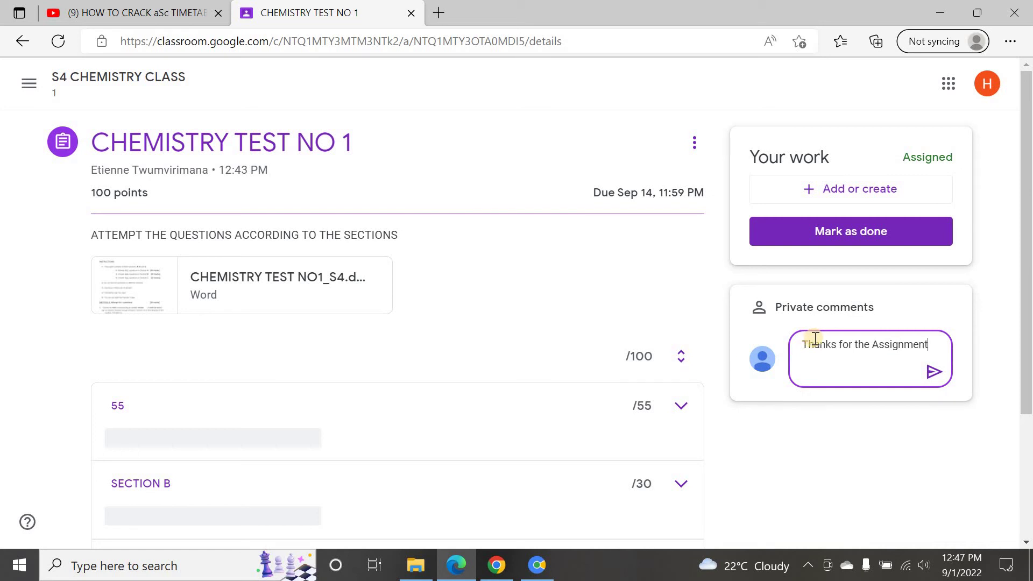
left_click(934, 375)
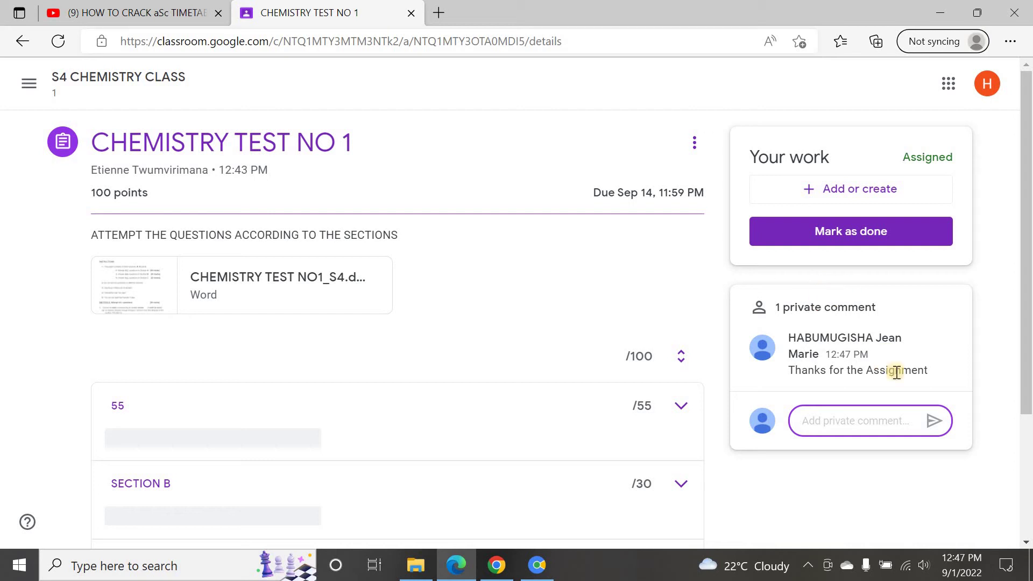
mouse_move(929, 367)
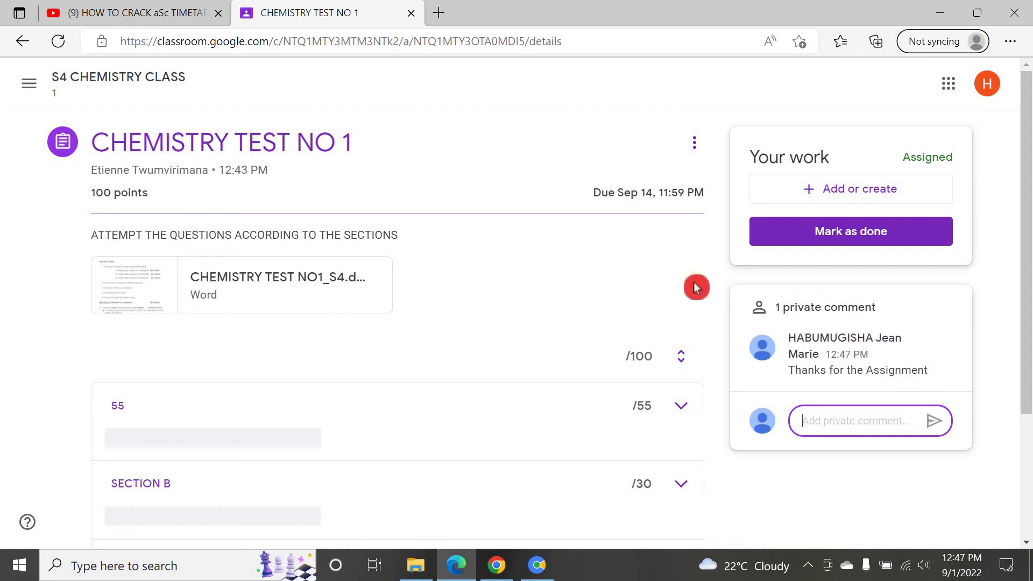
left_click(852, 494)
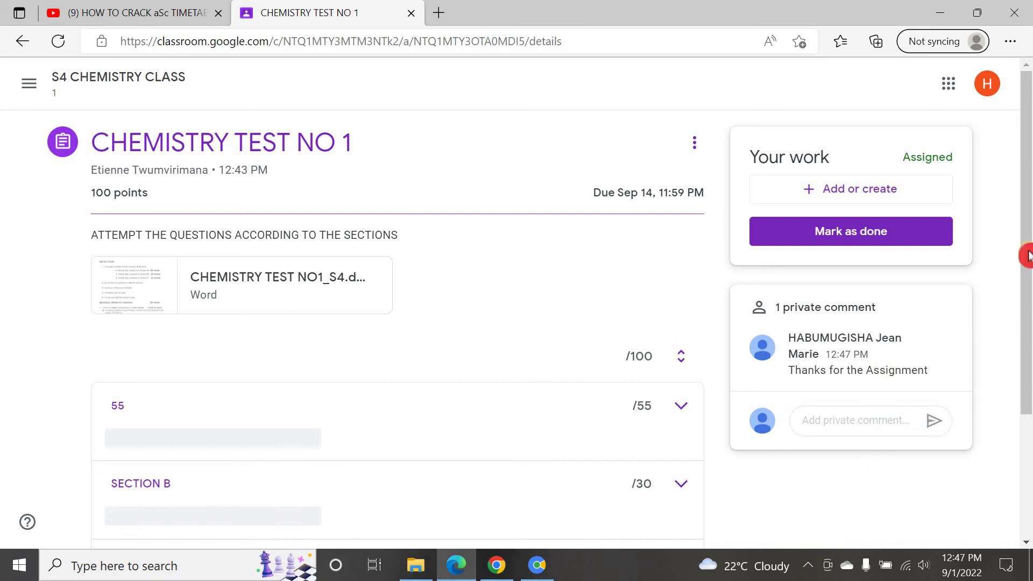
Step: Examine the assignment's rubric sections and the class comments area beneath them
left_click_drag(1028, 271, 1028, 387)
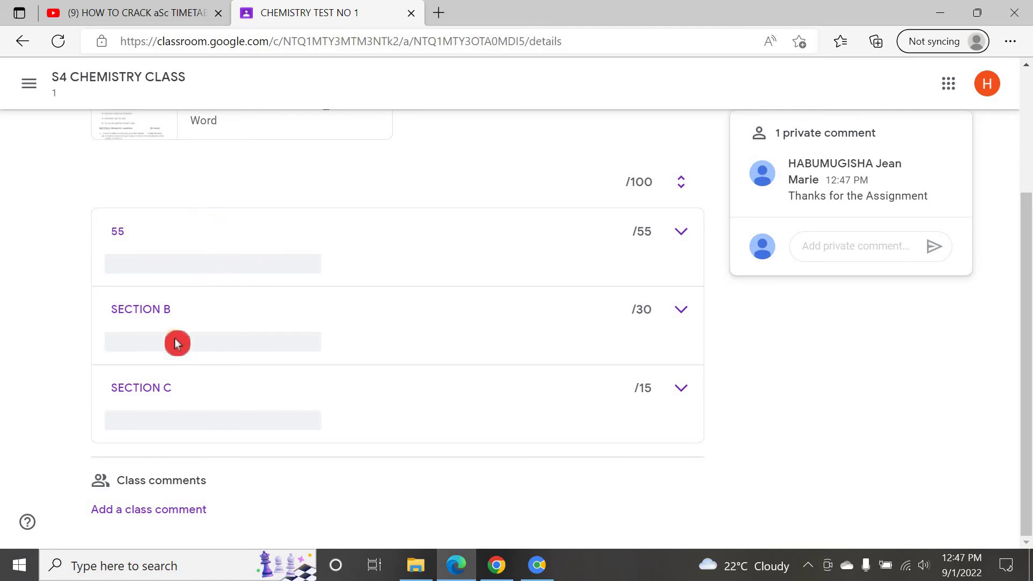
scroll(221, 320, "up", 3)
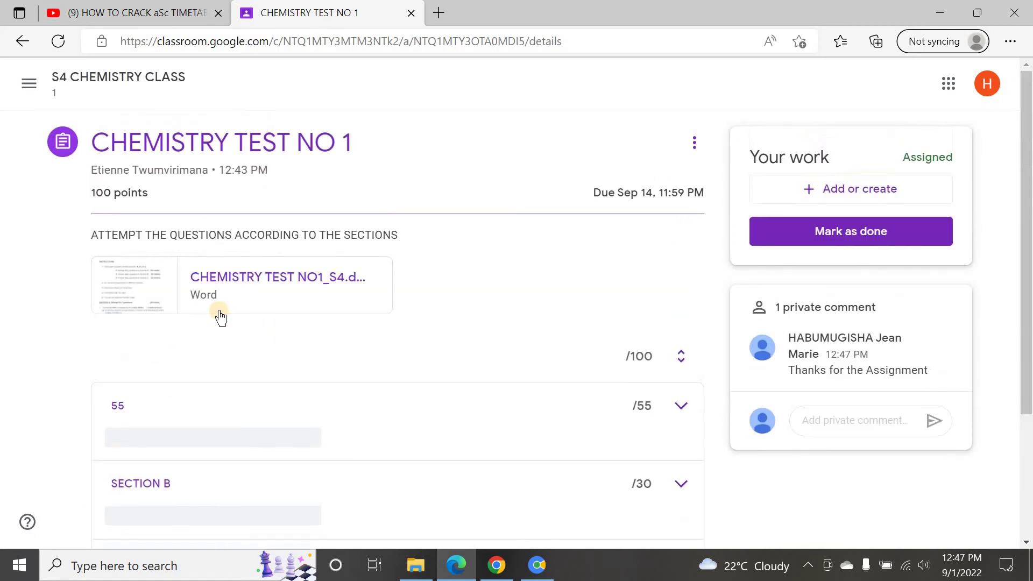
scroll(221, 312, "down", 3)
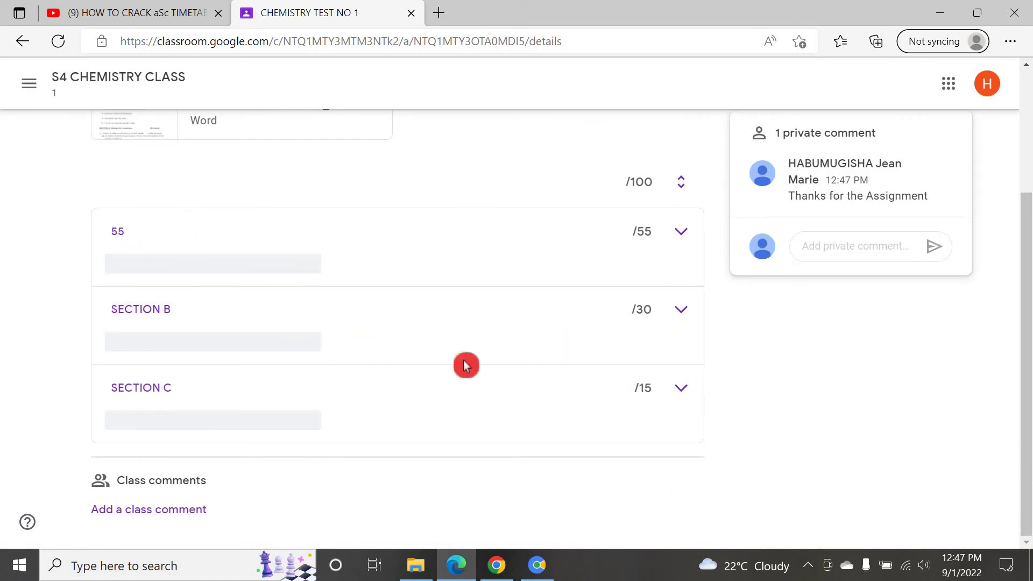
scroll(466, 366, "up", 1)
scroll(466, 362, "down", 1)
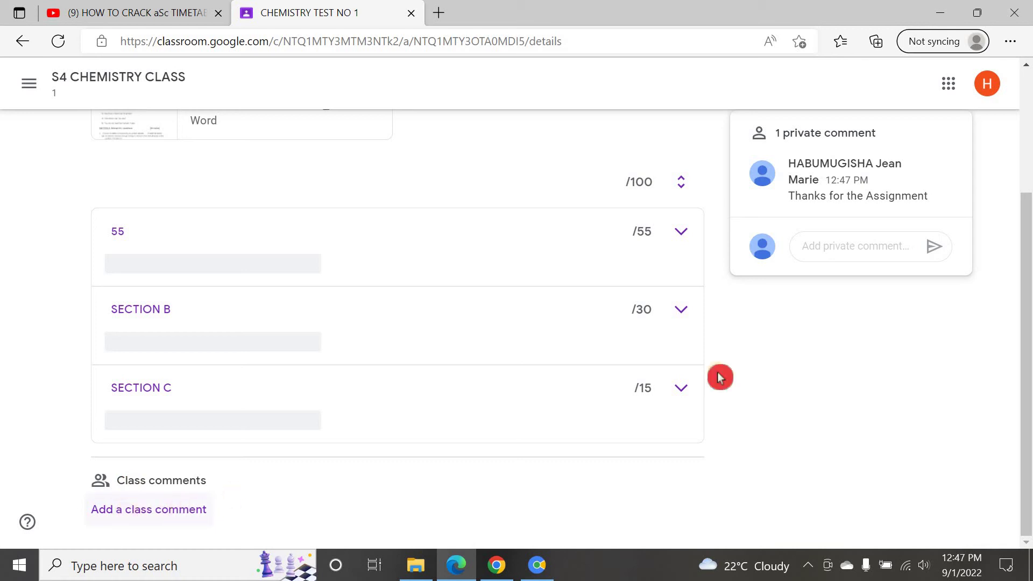
mouse_move(882, 162)
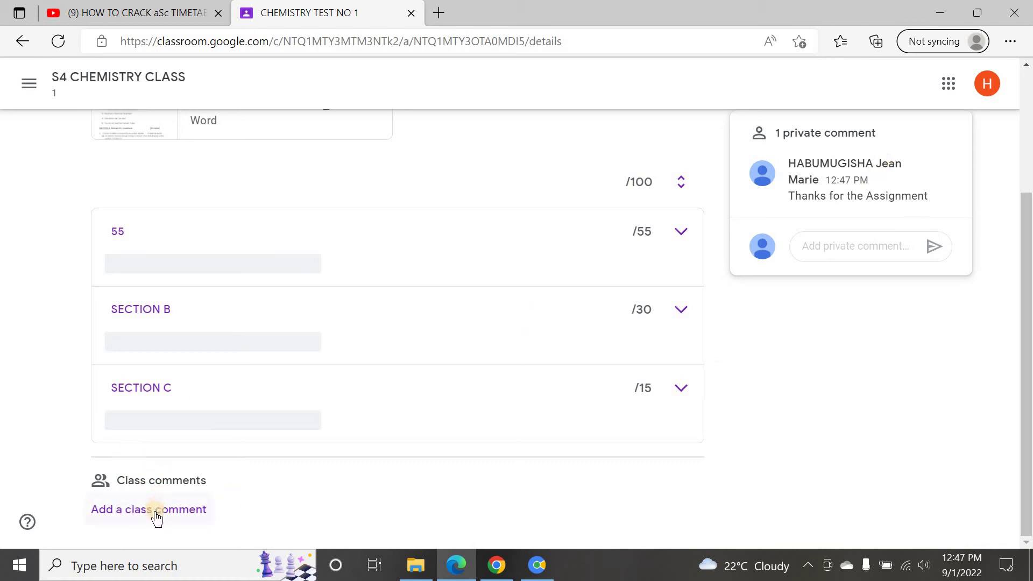
Step: Attach the Desktop file ANSWERS FOR CHEM TEST NO1_ S4 as the student's work and dismiss the turn-in tip
scroll(640, 328, "up", 3)
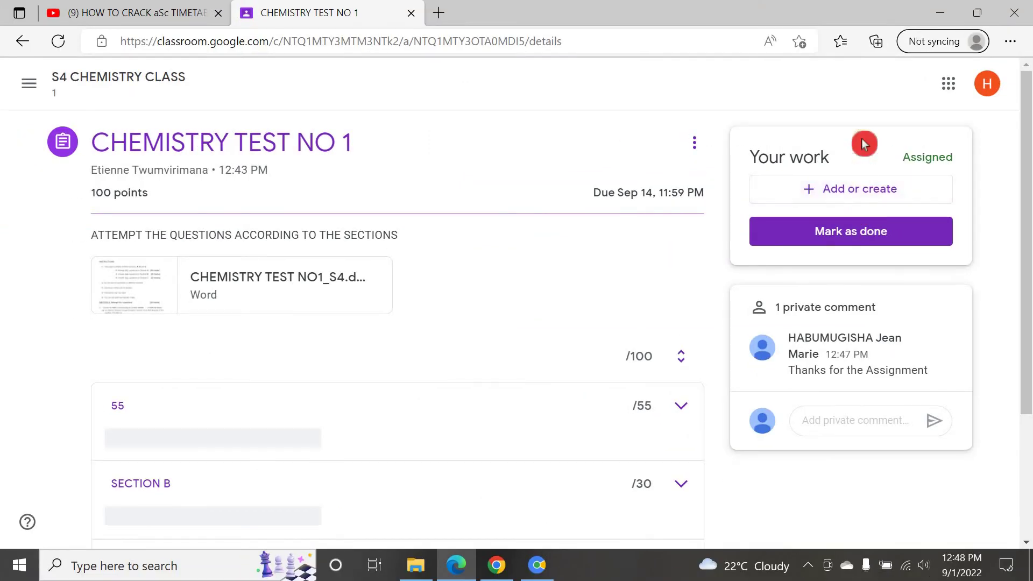
left_click(839, 191)
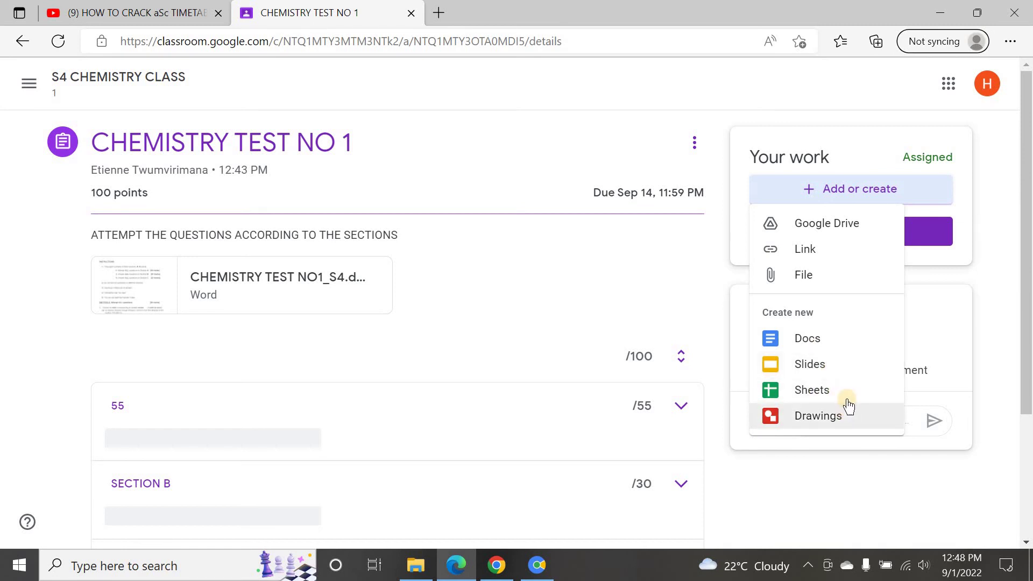
left_click(805, 272)
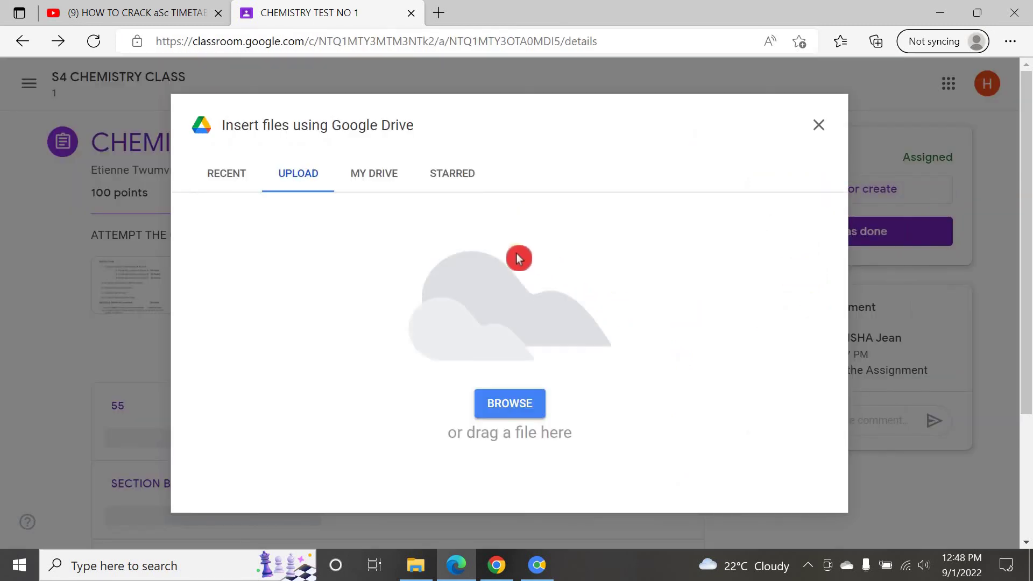
left_click(510, 403)
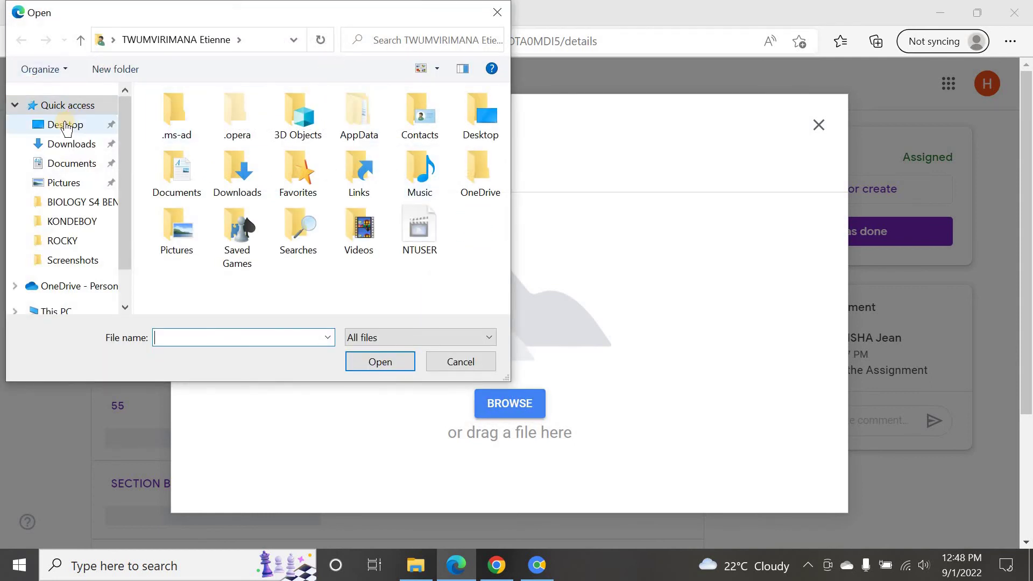
left_click(67, 126)
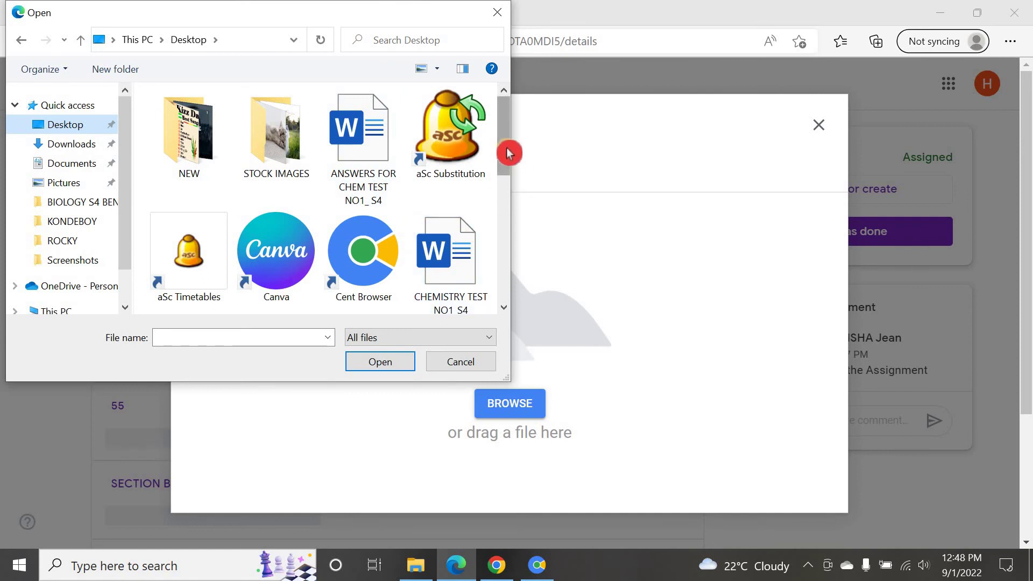
scroll(509, 154, "down", 1)
scroll(452, 155, "up", 1)
left_click(363, 137)
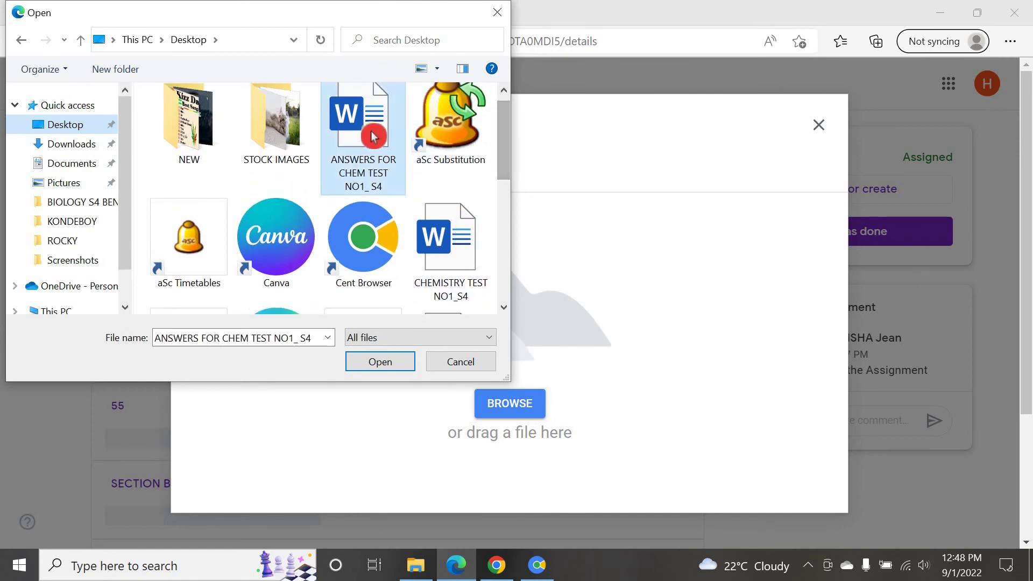
left_click(388, 368)
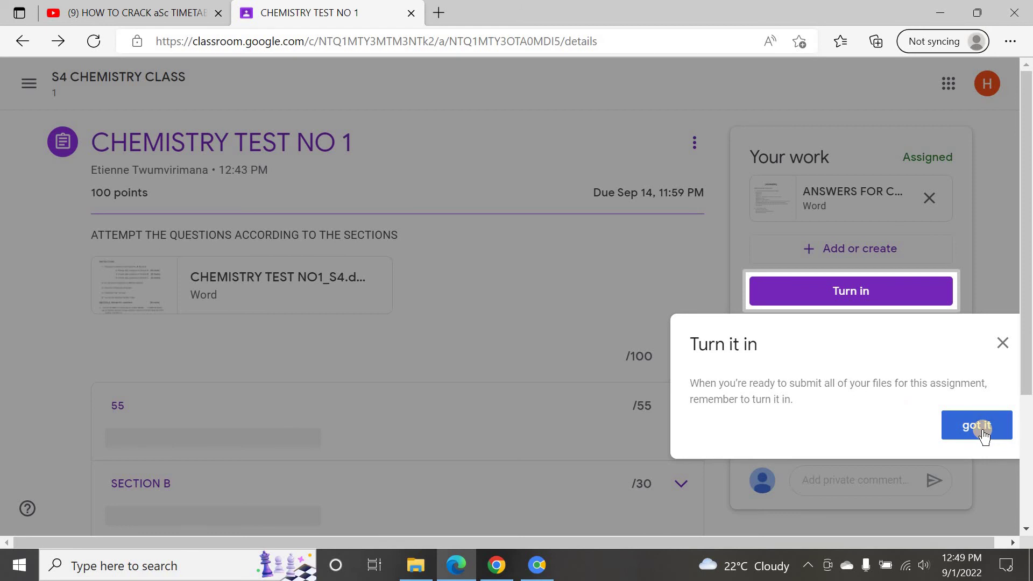
left_click(960, 426)
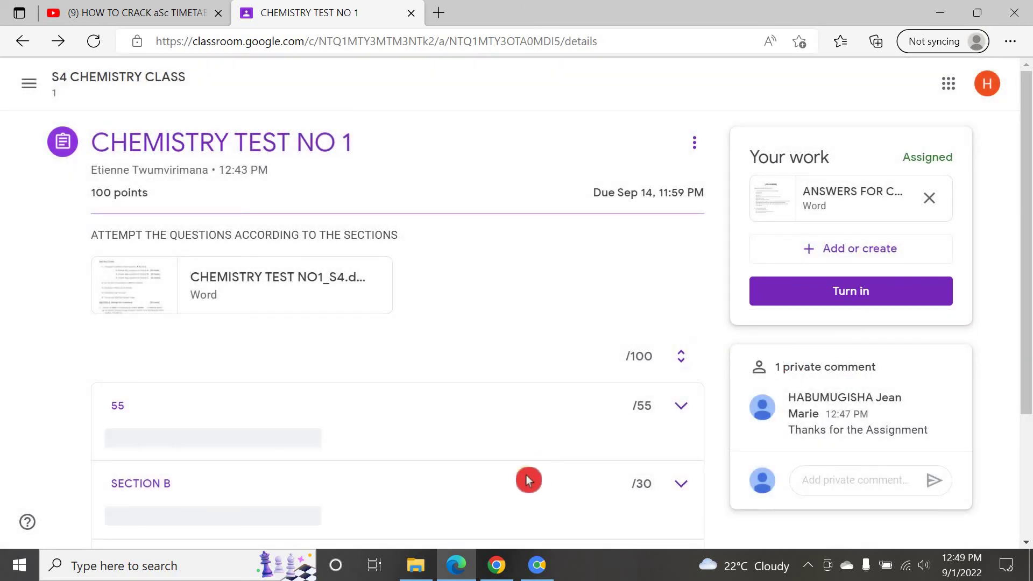
Step: Switch to the teacher's Chrome window and check the class marks for the student's CHEMISTRY TEST NO 1 entry
left_click(497, 564)
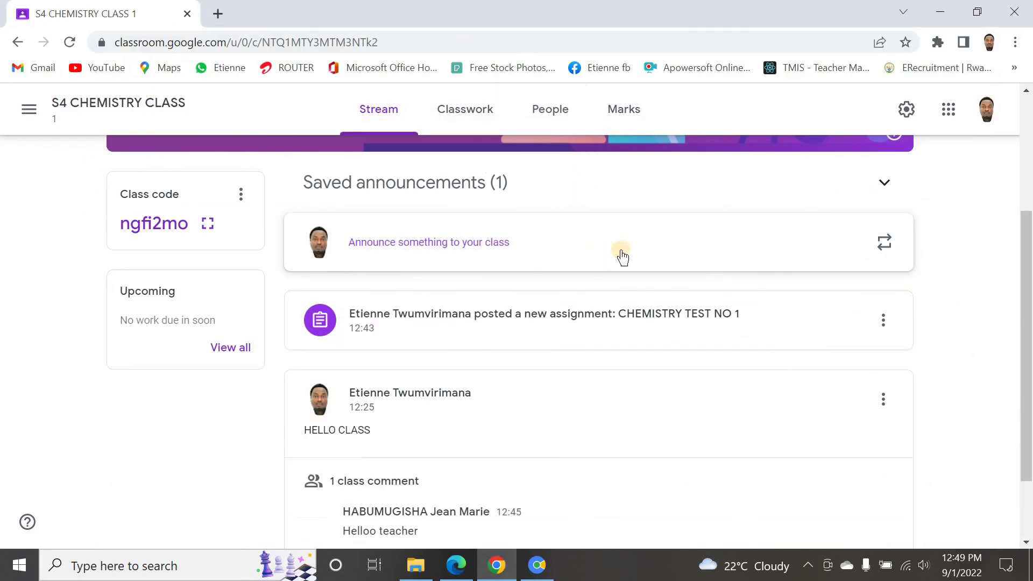
scroll(618, 256, "up", 4)
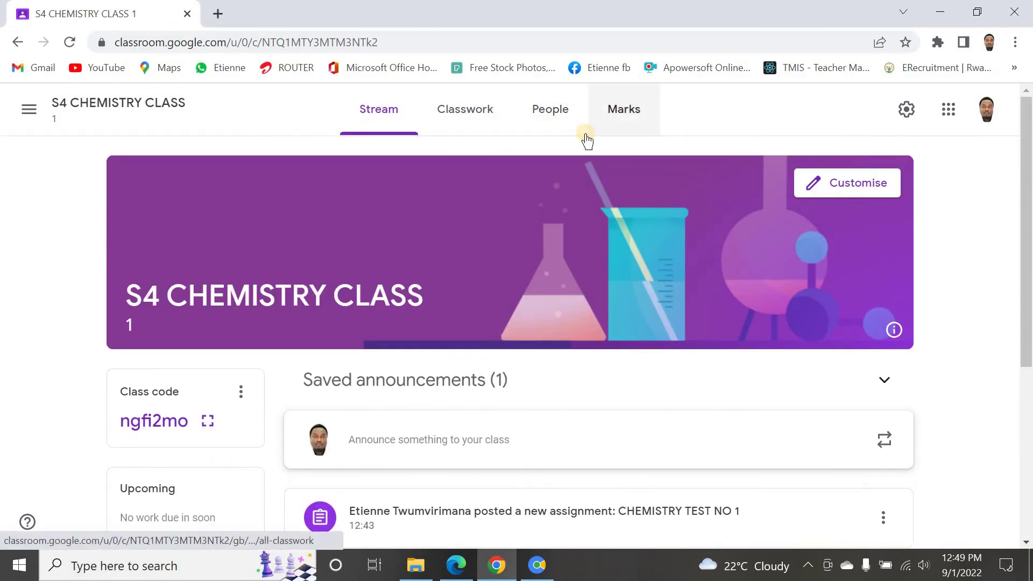
left_click(646, 113)
left_click(622, 114)
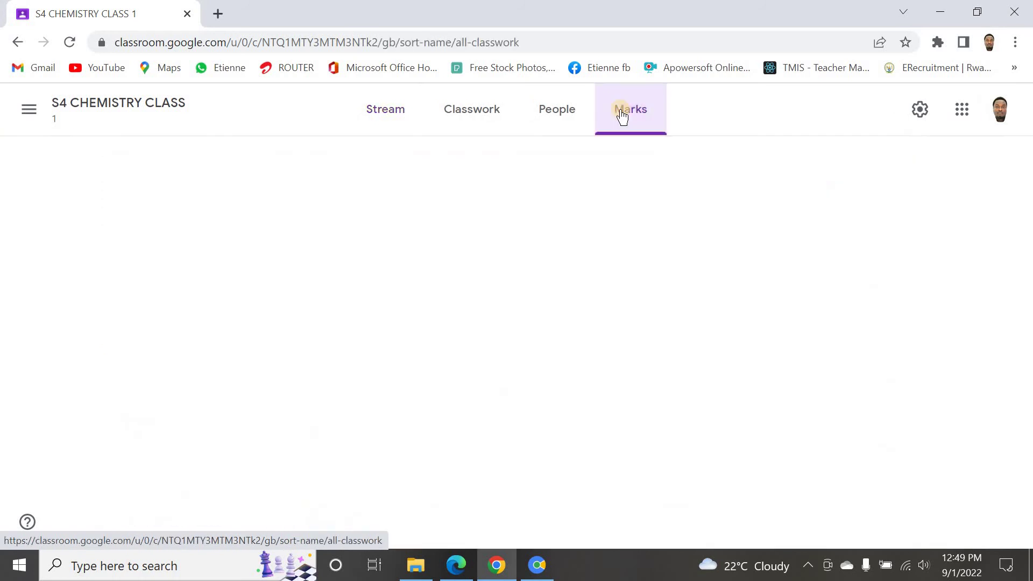
left_click(410, 127)
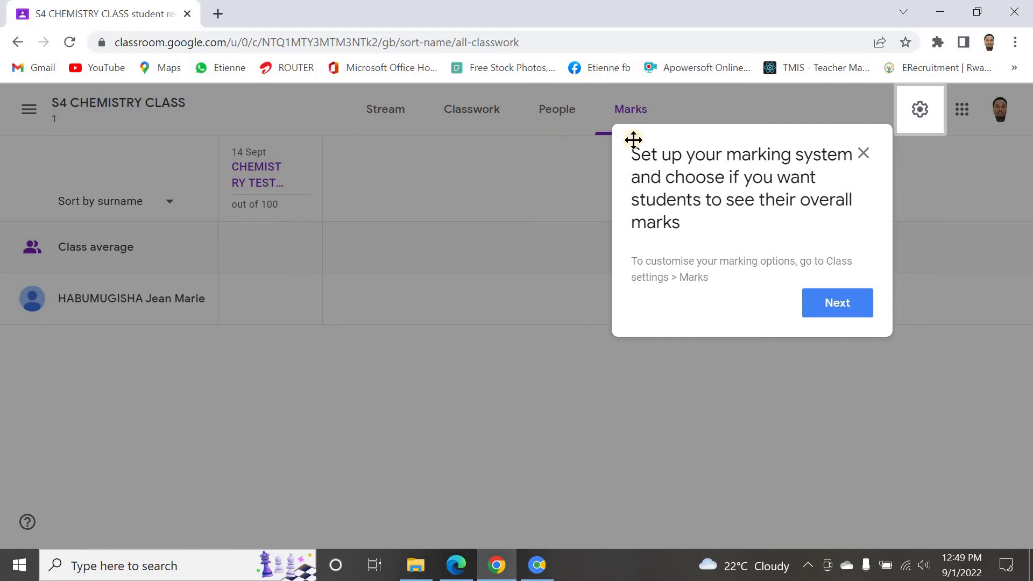
left_click(380, 145)
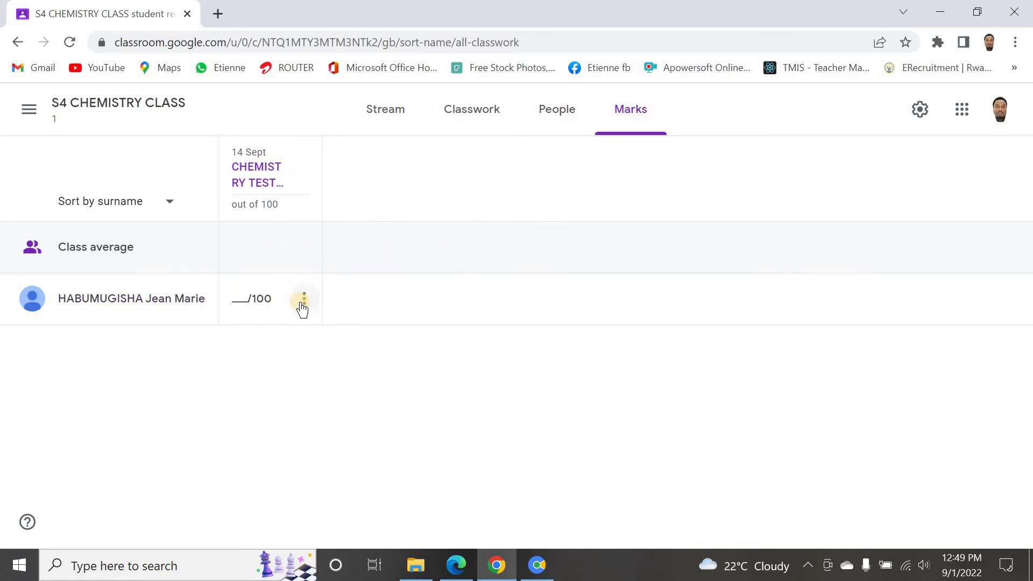
left_click(250, 302)
left_click(305, 328)
left_click(282, 309)
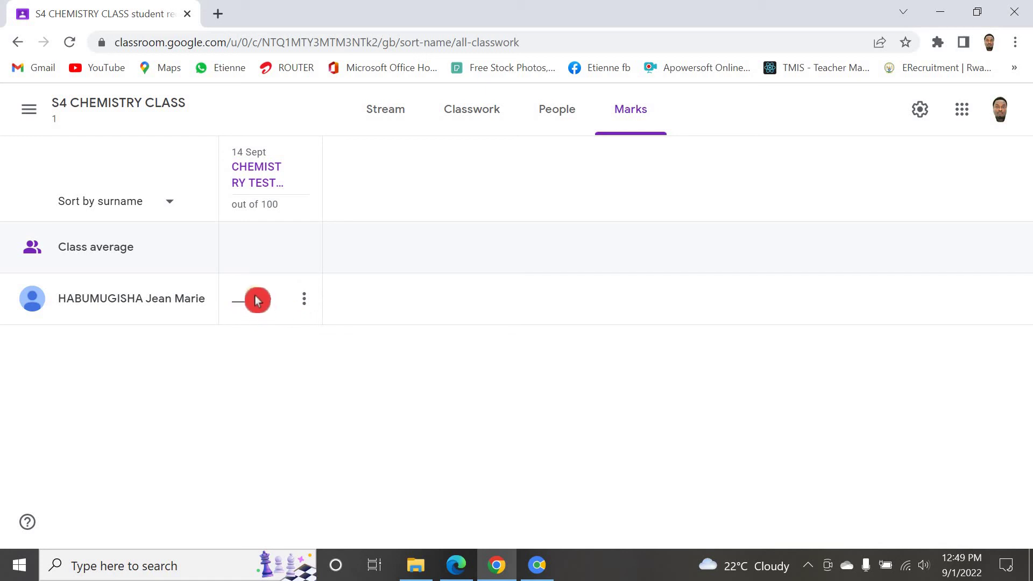
left_click(263, 307)
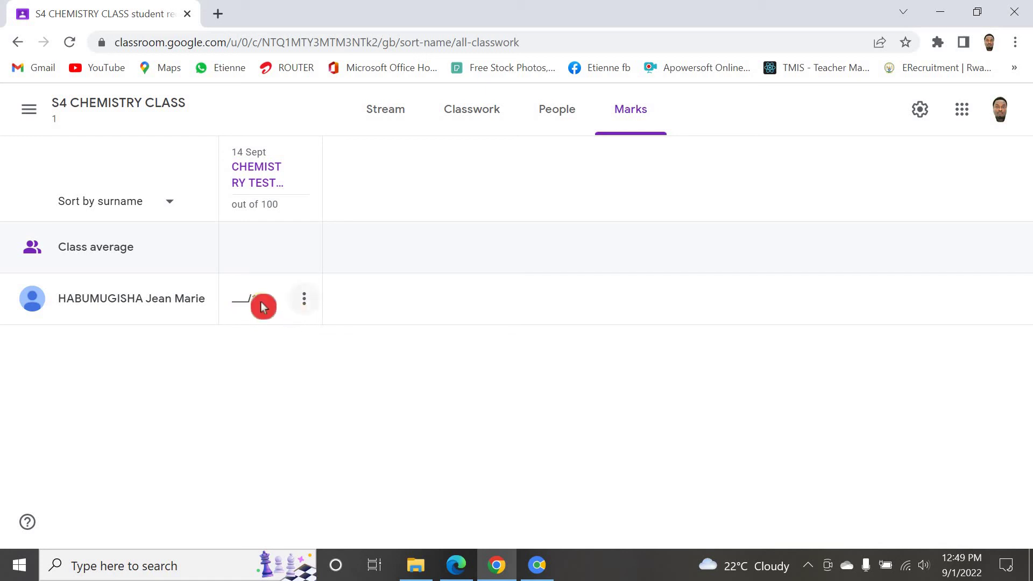
Step: Look over the class members, and expand CHEMISTRY TEST NO 1 under UNIT 1 to check its handed-in and assigned counts
left_click(557, 119)
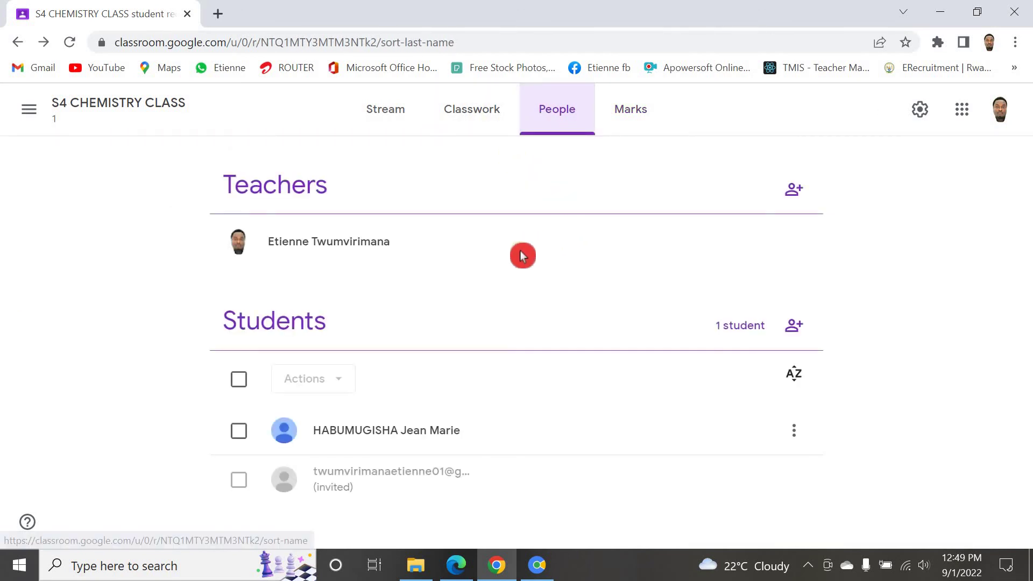
left_click(477, 110)
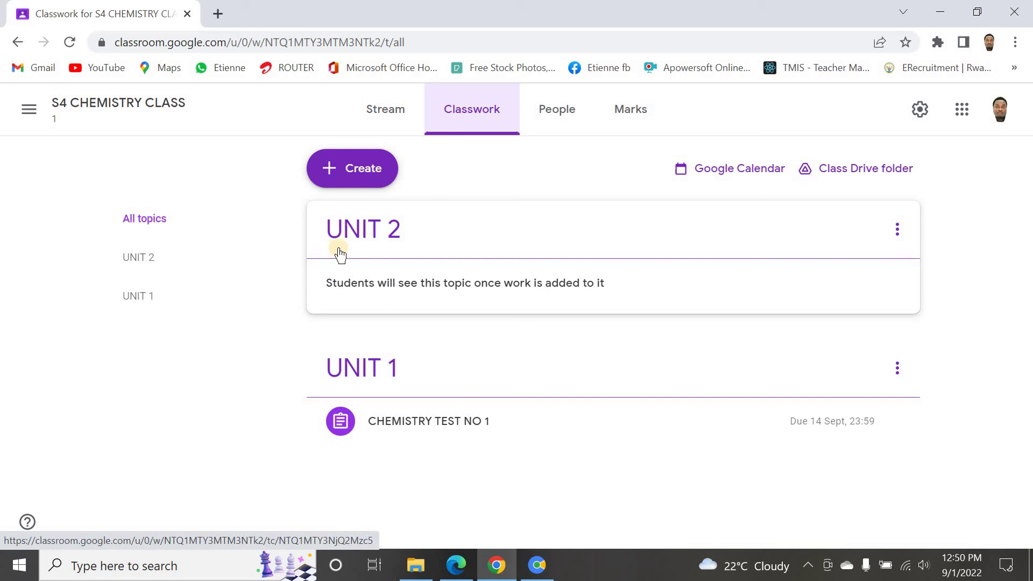
left_click(483, 434)
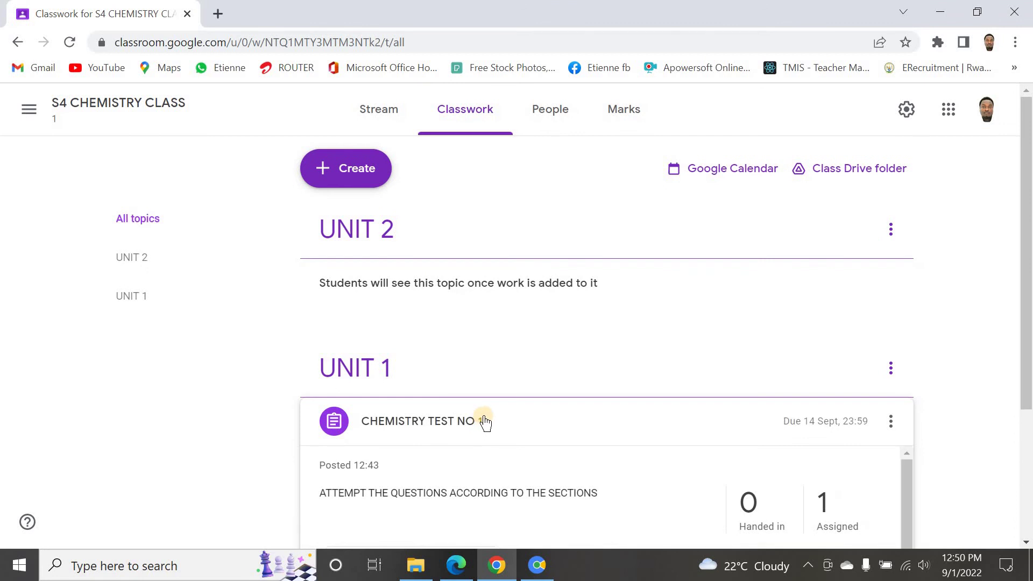
scroll(487, 423, "down", 2)
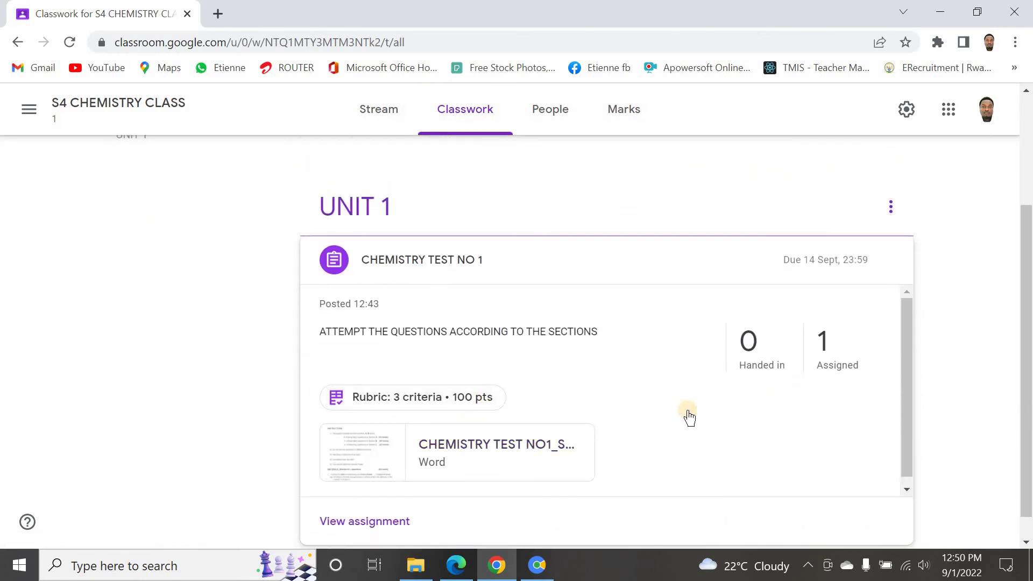
scroll(675, 413, "down", 1)
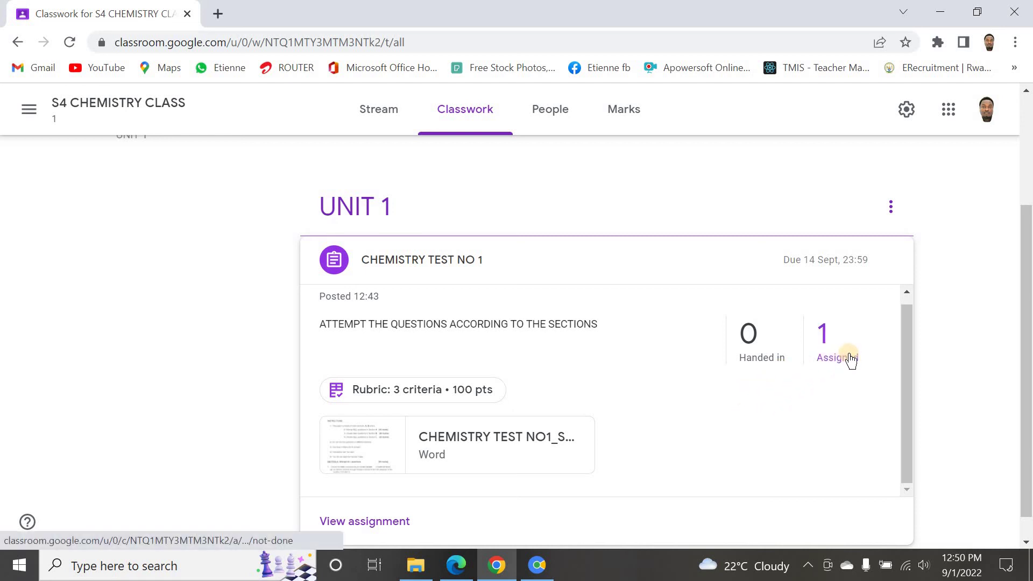
left_click(797, 360)
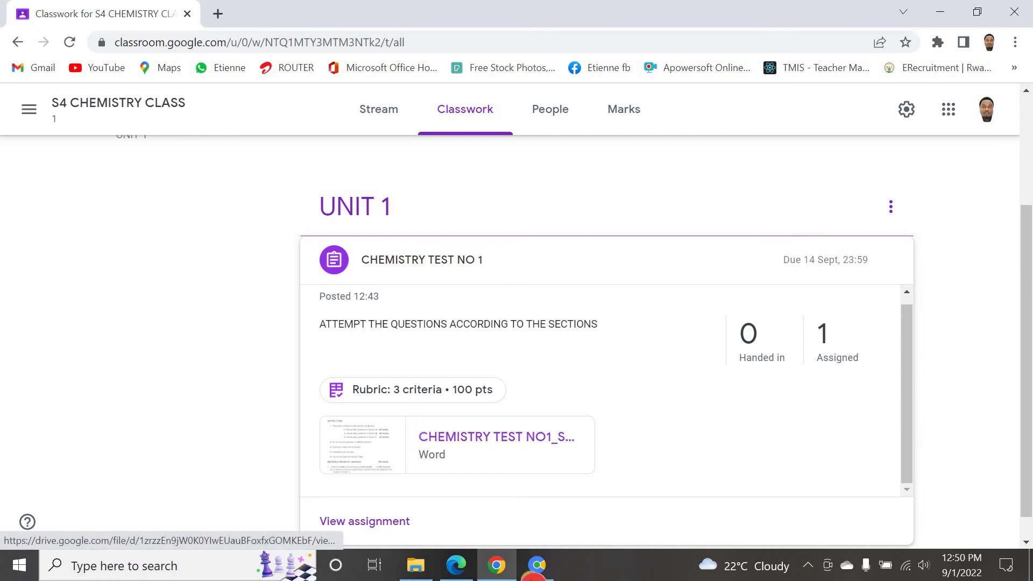
Step: Switch back to the student's Edge window and turn in ANSWERS FOR CHEM TEST NO1_ S4.docx for CHEMISTRY TEST NO 1
left_click(481, 547)
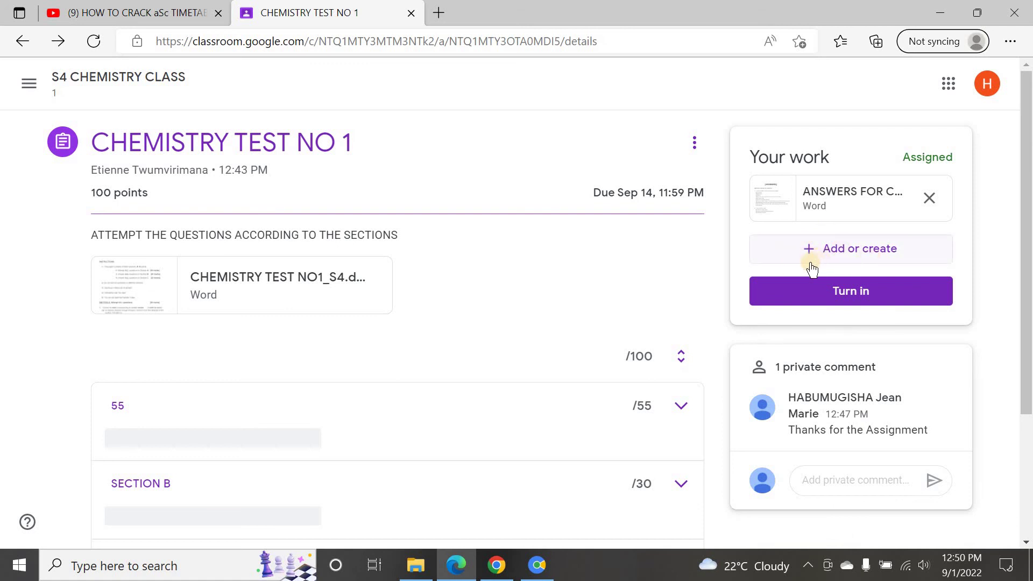
left_click(796, 310)
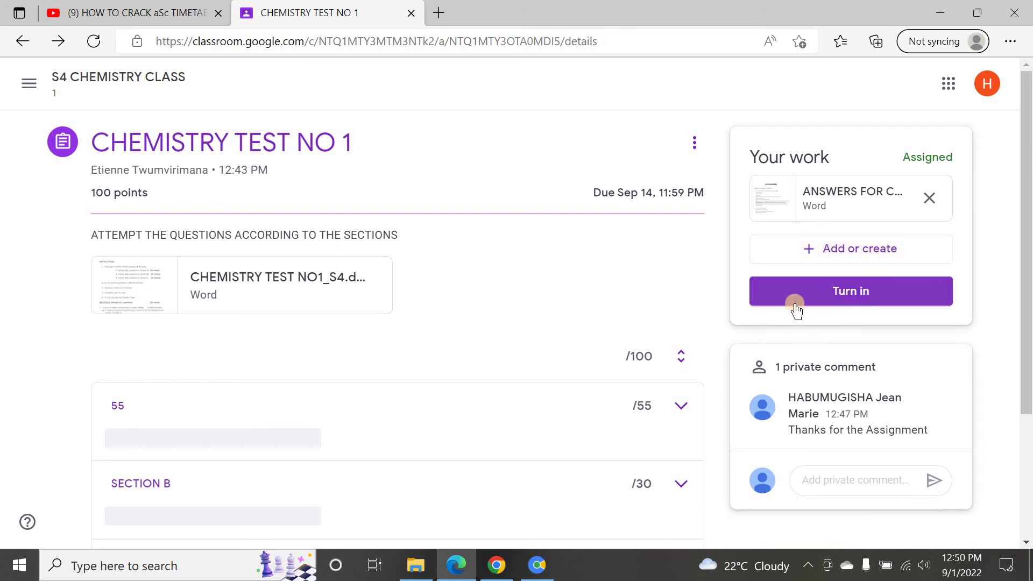
left_click(854, 293)
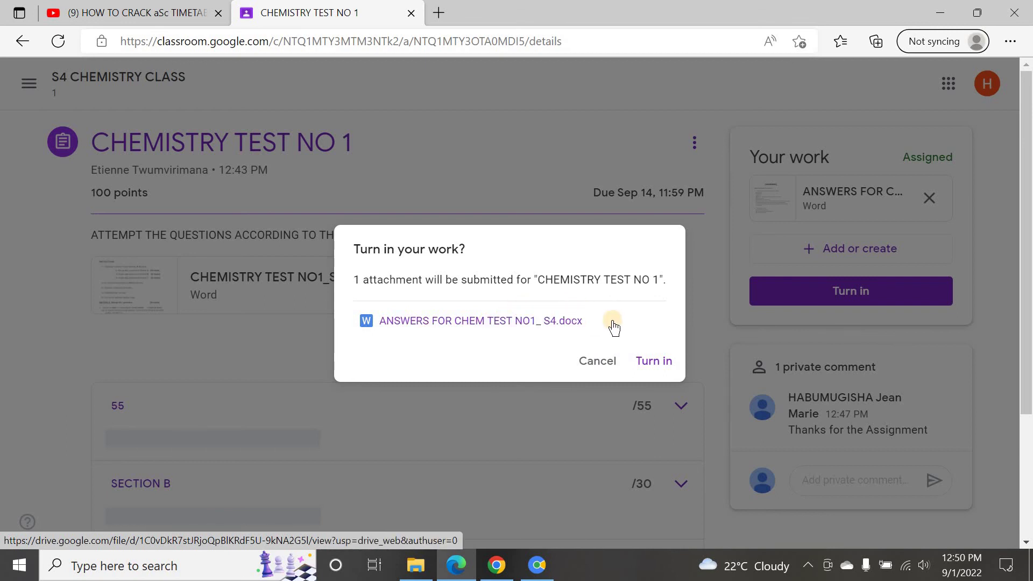
left_click(659, 363)
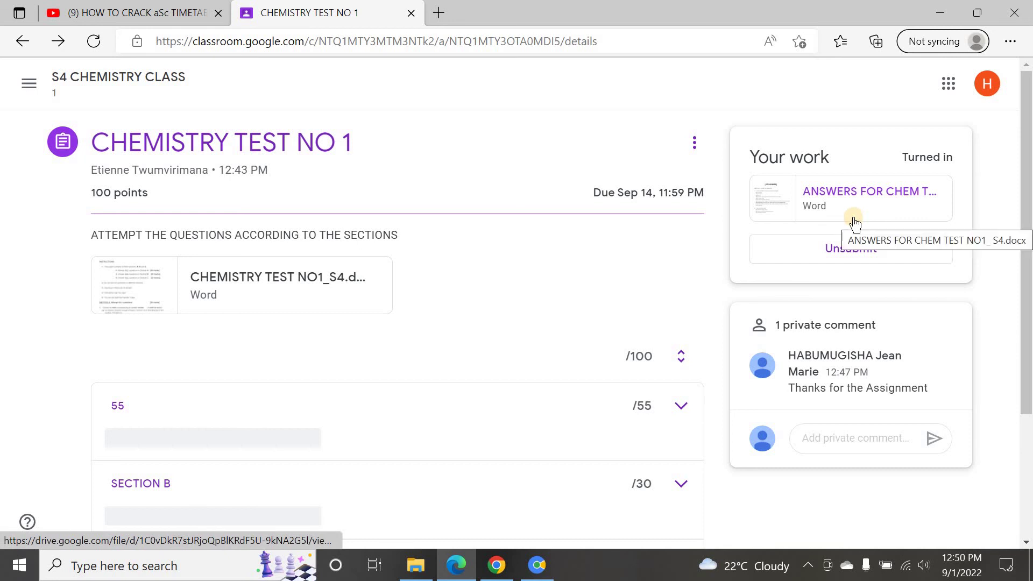
Step: Return to the teacher's Chrome window and review the handed-in student work for CHEMISTRY TEST NO 1
left_click(505, 572)
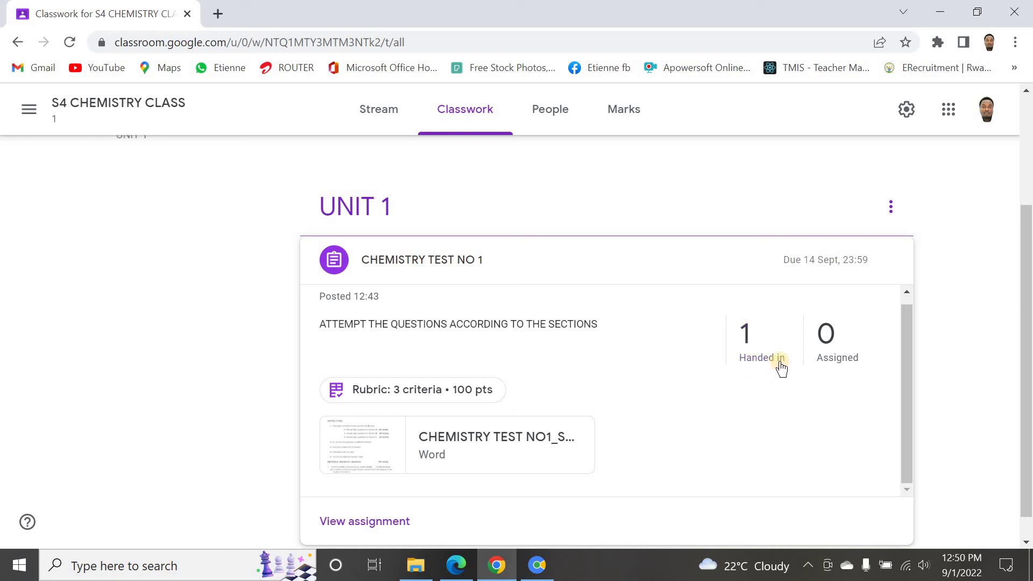
left_click(745, 353)
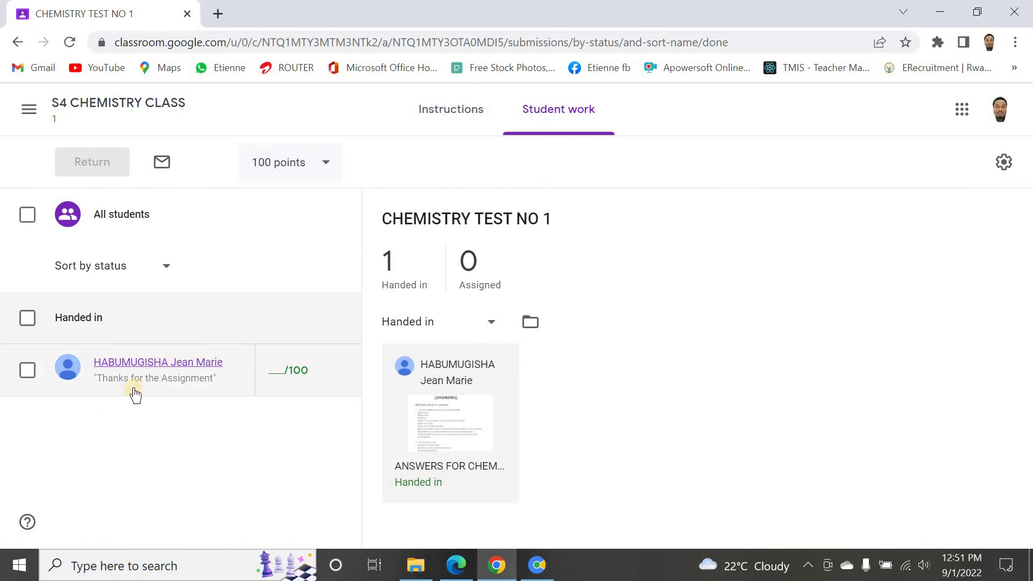
left_click(172, 399)
left_click(208, 397)
left_click(279, 428)
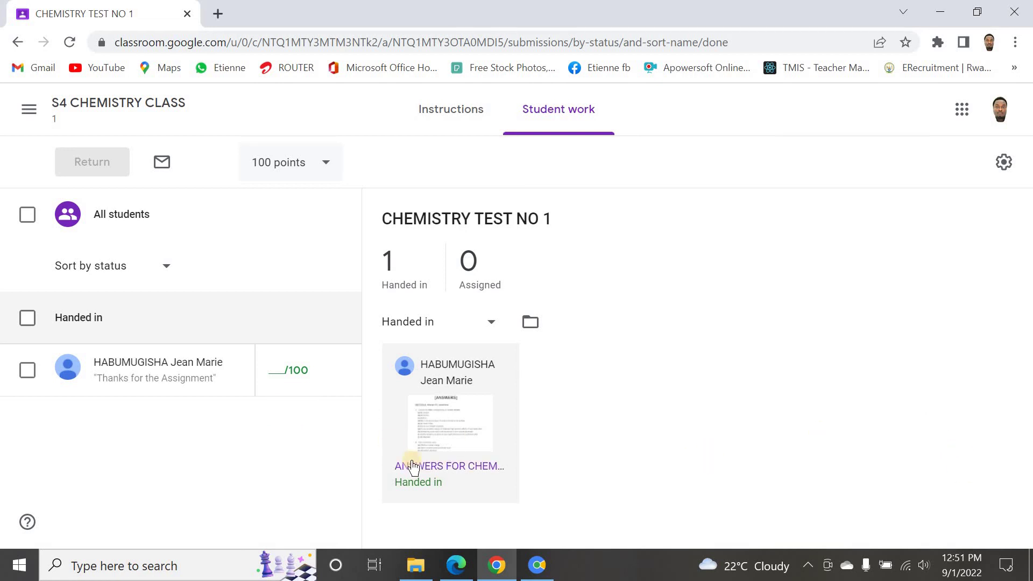
Step: Open the student's submitted ANSWERS FOR CHEM TEST NO1_ S4.docx in the marking view
left_click(459, 466)
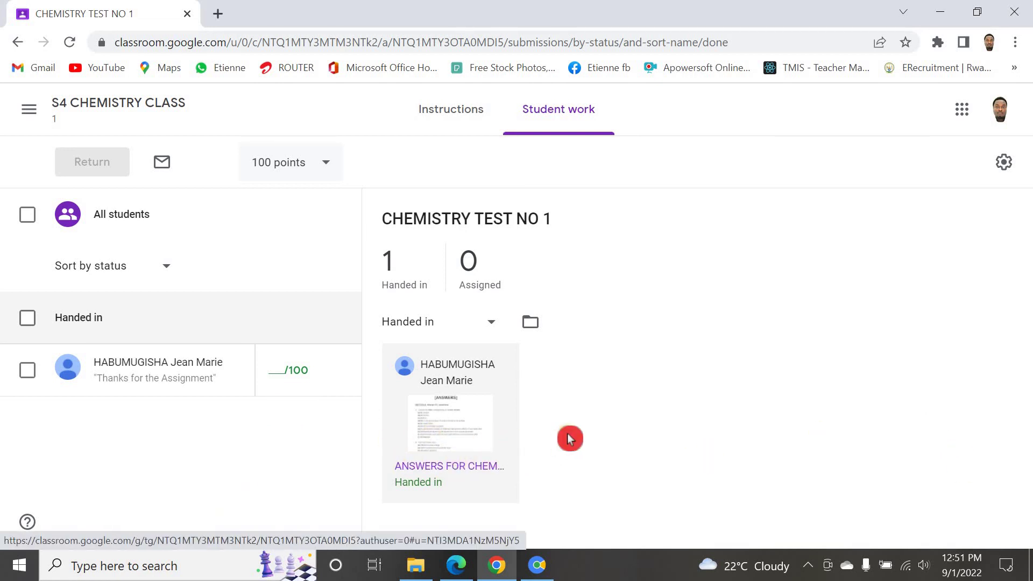
left_click(433, 444)
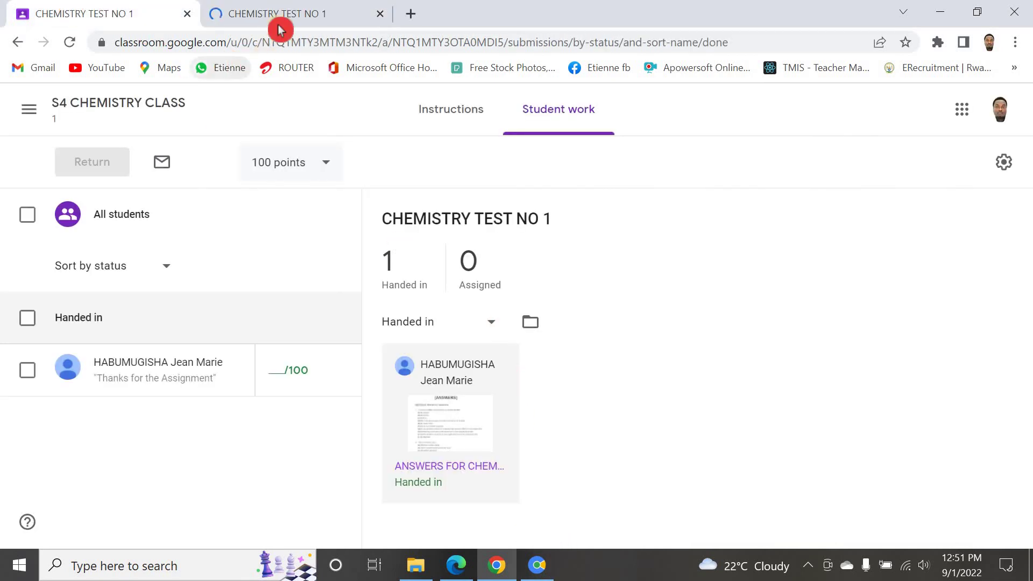
left_click(293, 13)
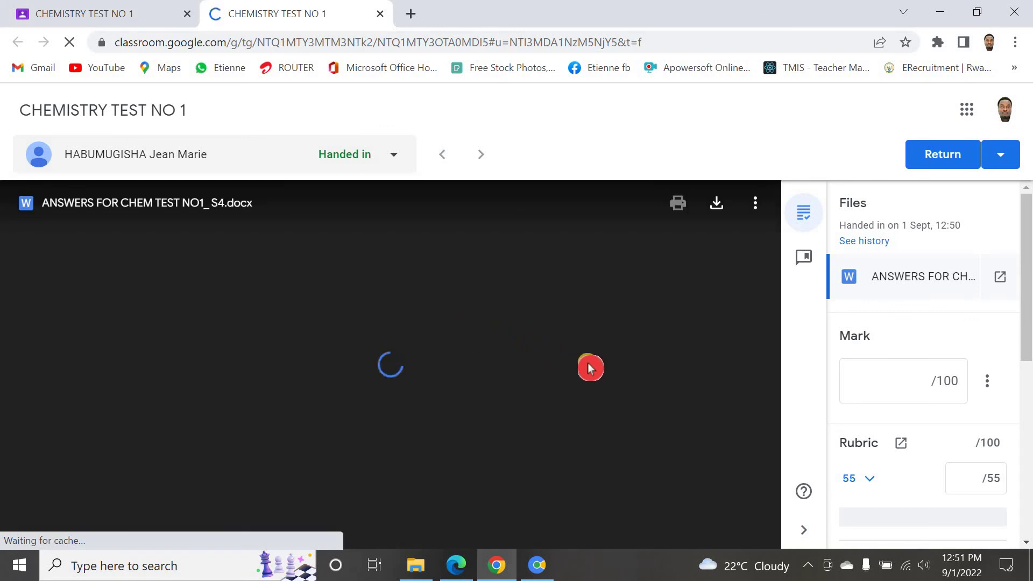
Step: Read through the student's submitted answers and award 35 marks for the rubric's first criterion, 55
left_click_drag(1026, 270, 1027, 386)
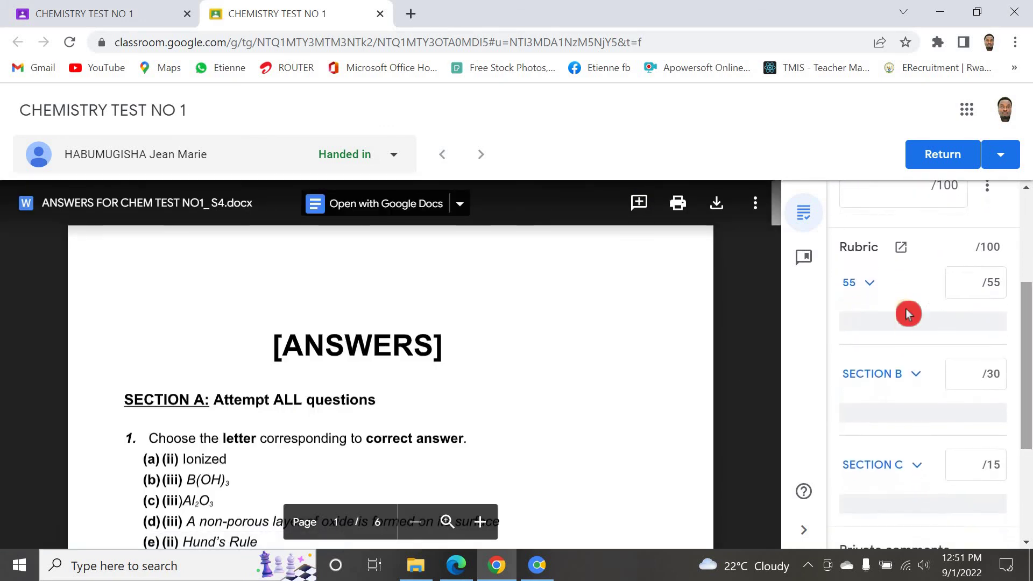
left_click(965, 281)
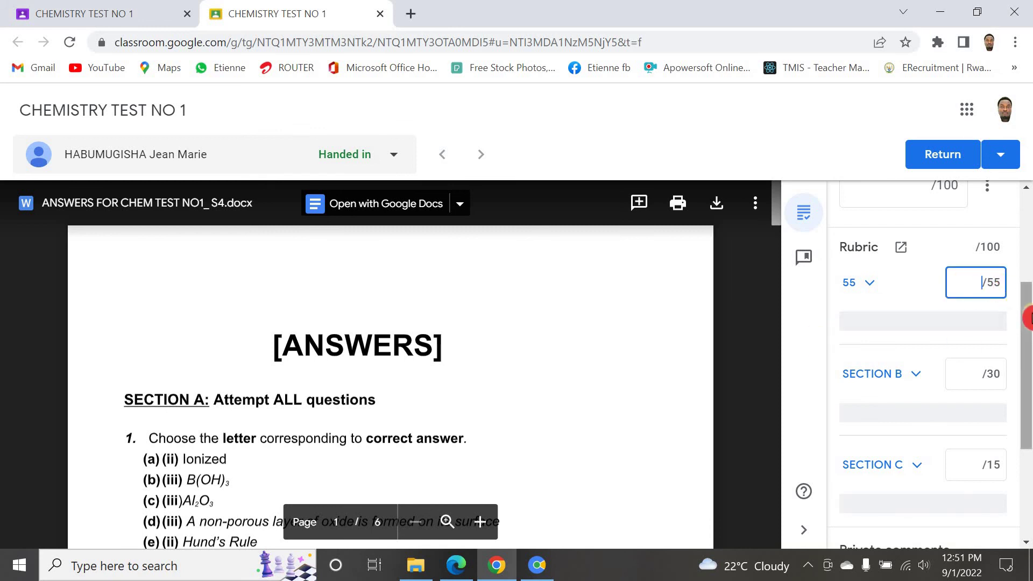
mouse_move(1027, 310)
left_mouse_down()
mouse_move(1028, 208)
mouse_move(1027, 313)
left_mouse_up()
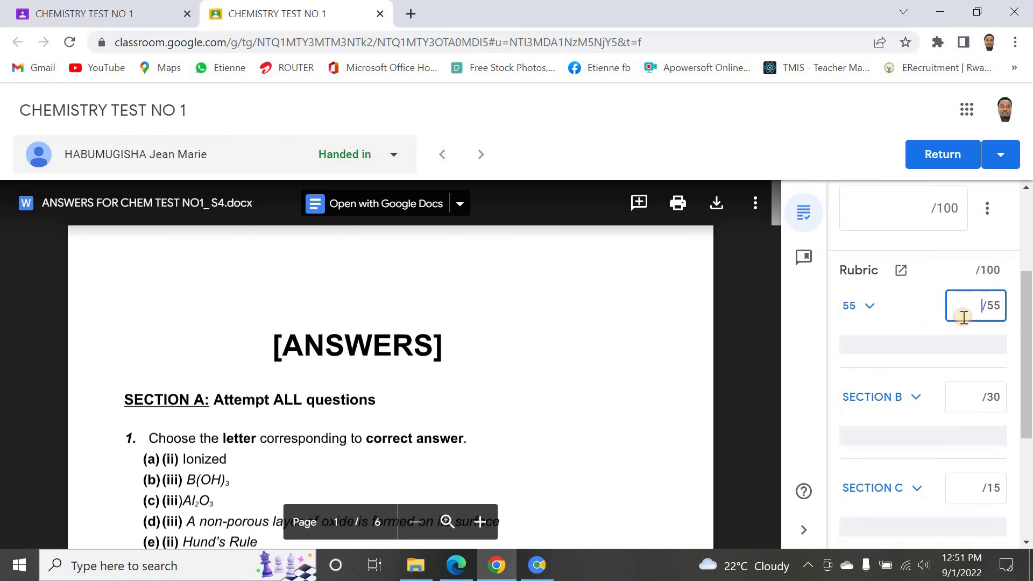
left_click(963, 307)
scroll(420, 346, "down", 8)
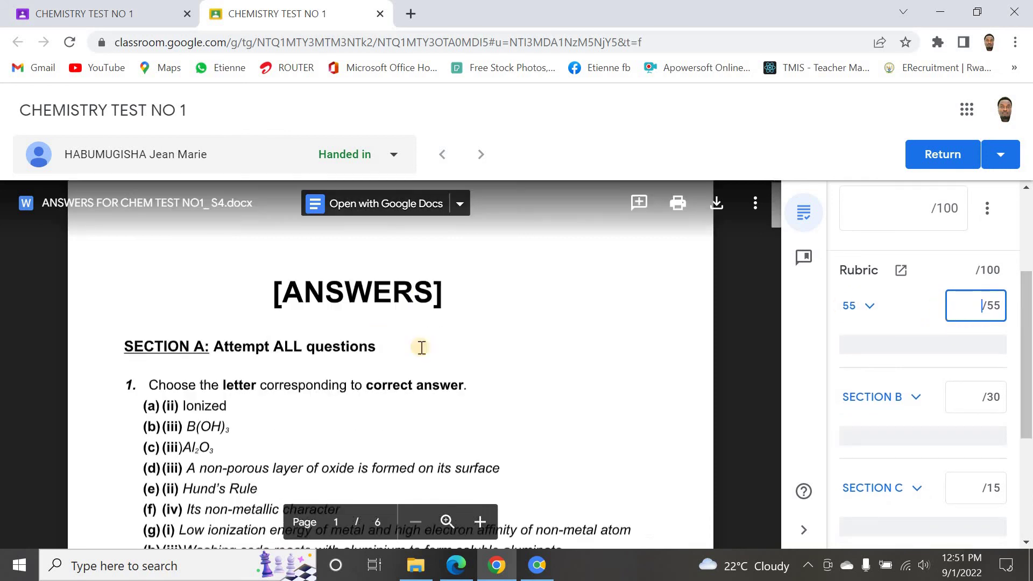
scroll(425, 342, "down", 15)
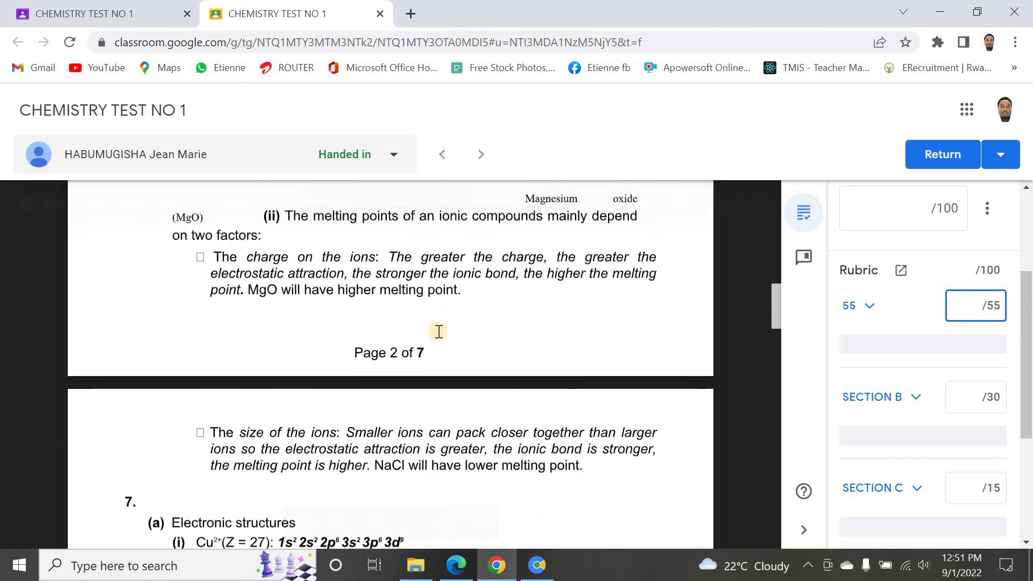
scroll(436, 330, "down", 20)
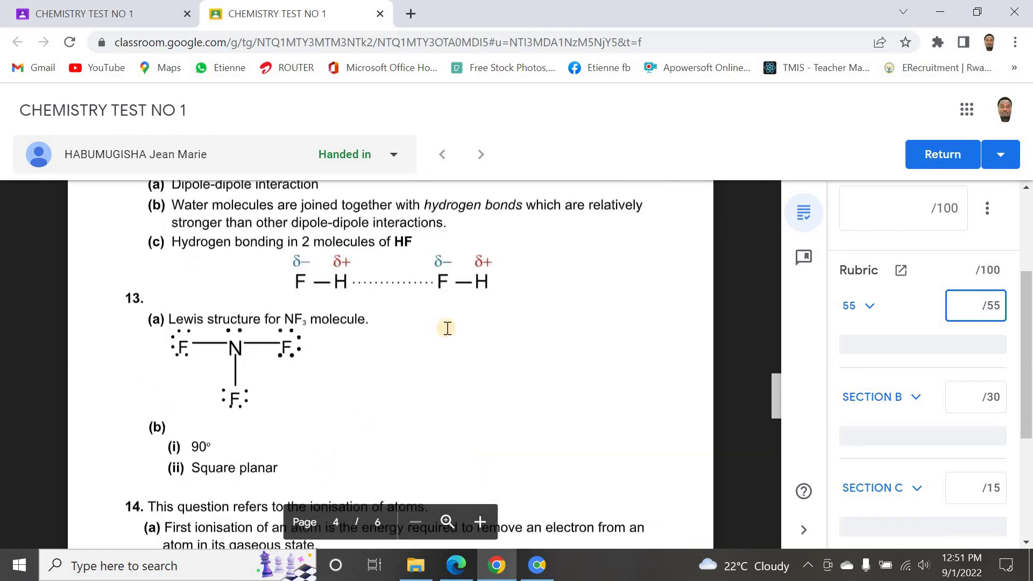
scroll(454, 323, "down", 5)
left_click(977, 312)
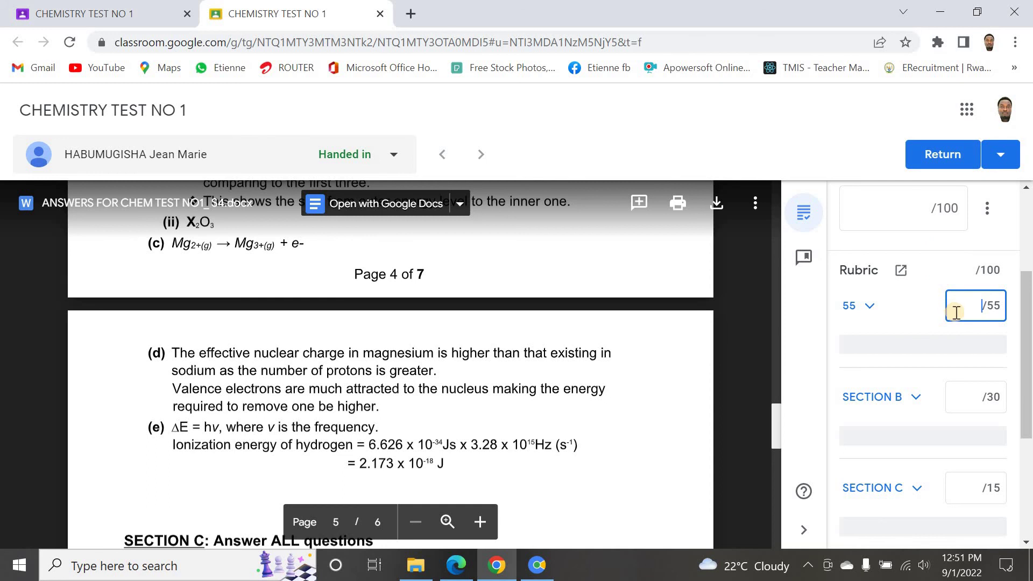
Step: Award 26 marks for SECTION B and 15 marks for SECTION C in the rubric
scroll(570, 299, "up", 5)
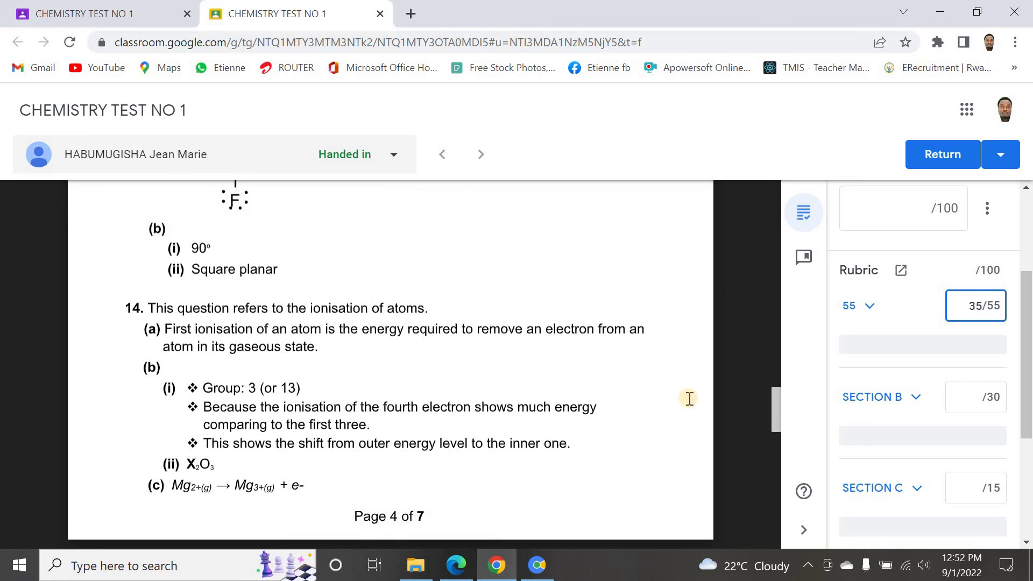
left_click(956, 396)
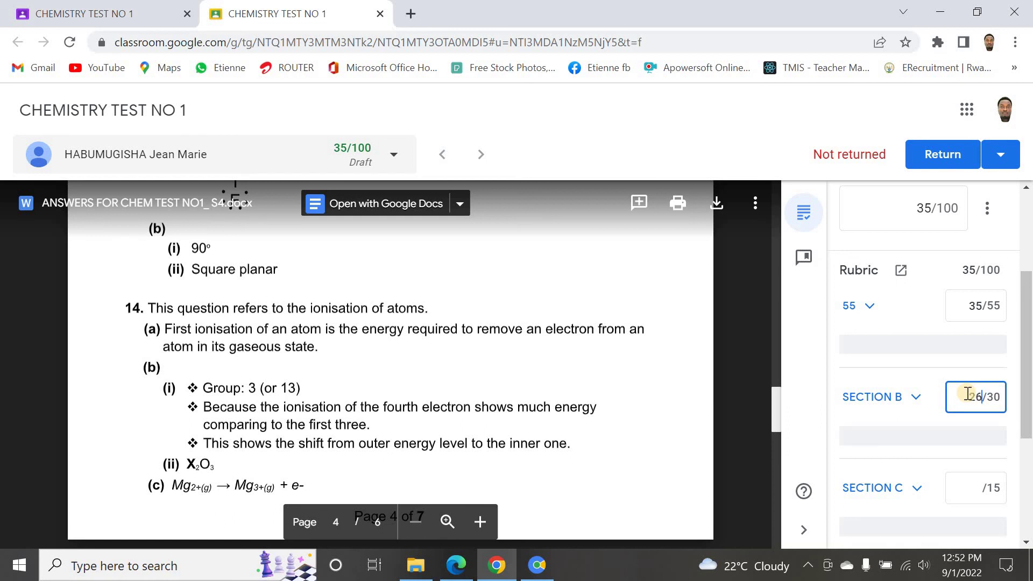
left_click(963, 487)
scroll(947, 311, "up", 2)
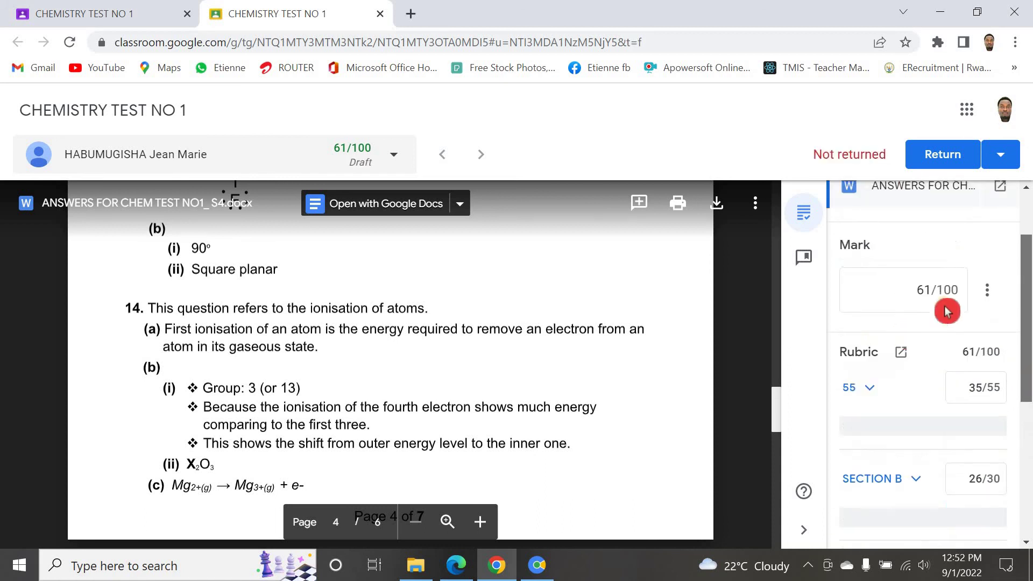
left_click_drag(1031, 364, 950, 464)
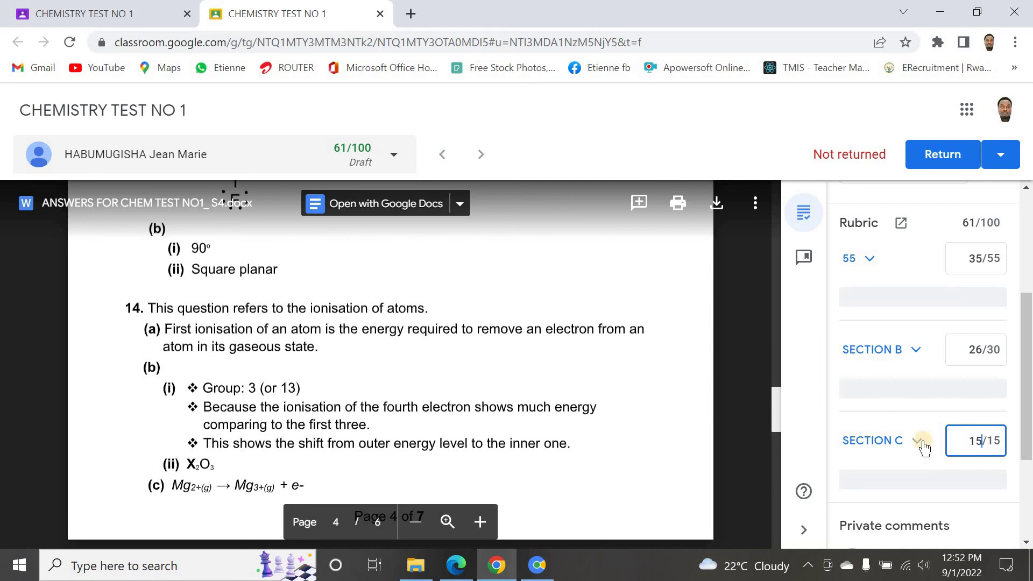
left_click(825, 410)
left_click(1024, 396)
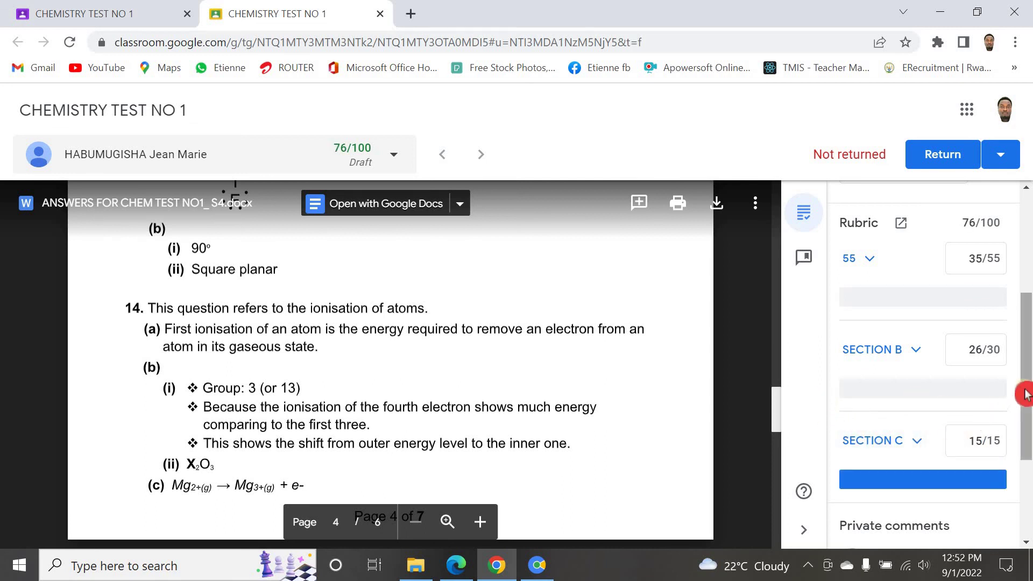
Step: Check the overall mark and return the marked CHEMISTRY TEST NO 1 to the student
left_click_drag(1025, 395, 920, 326)
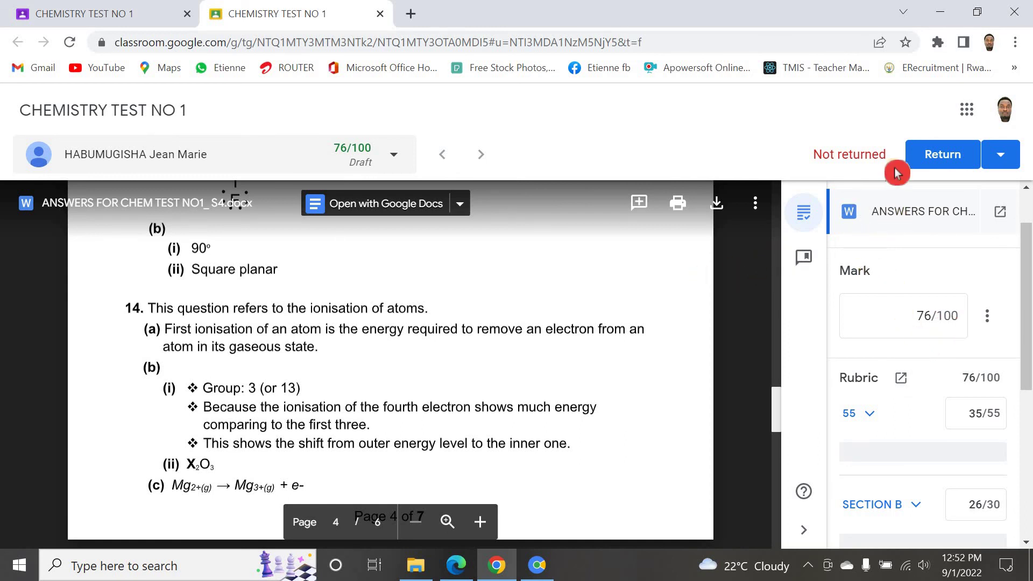
left_click(931, 160)
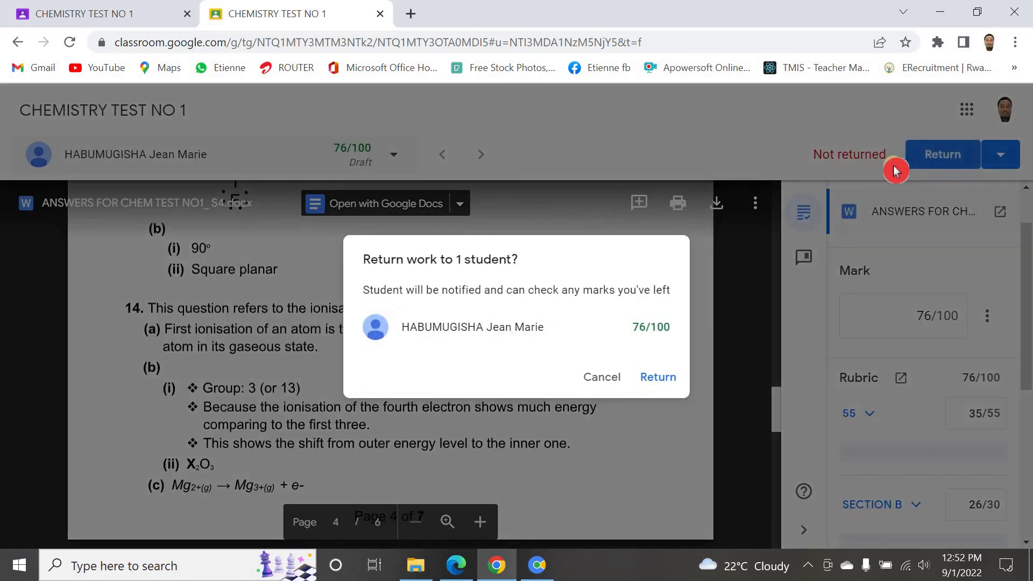
left_click(662, 381)
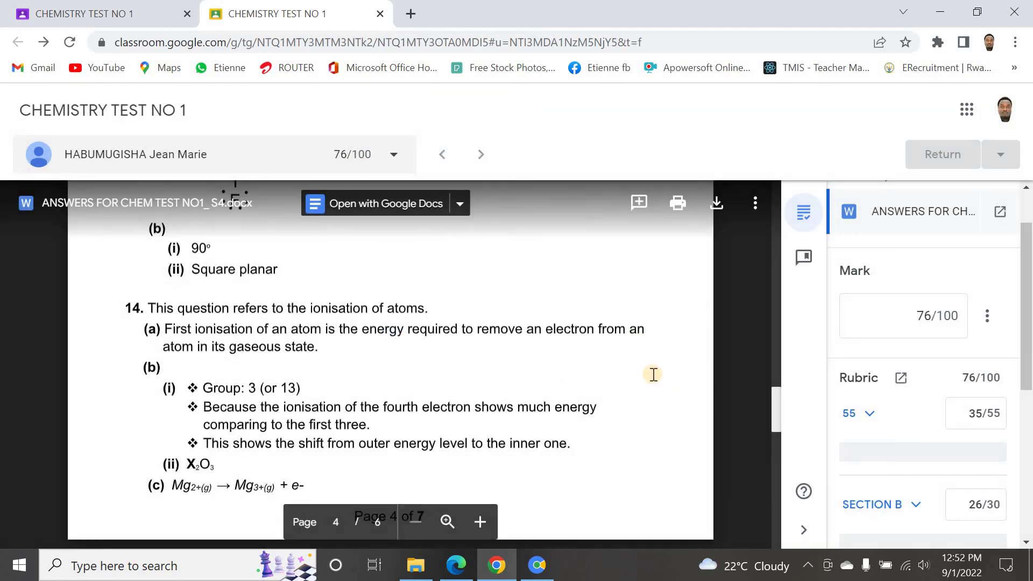
Step: Go back to the student work page, show only the marked submissions, and check the student's mark
left_click(120, 6)
left_click(127, 6)
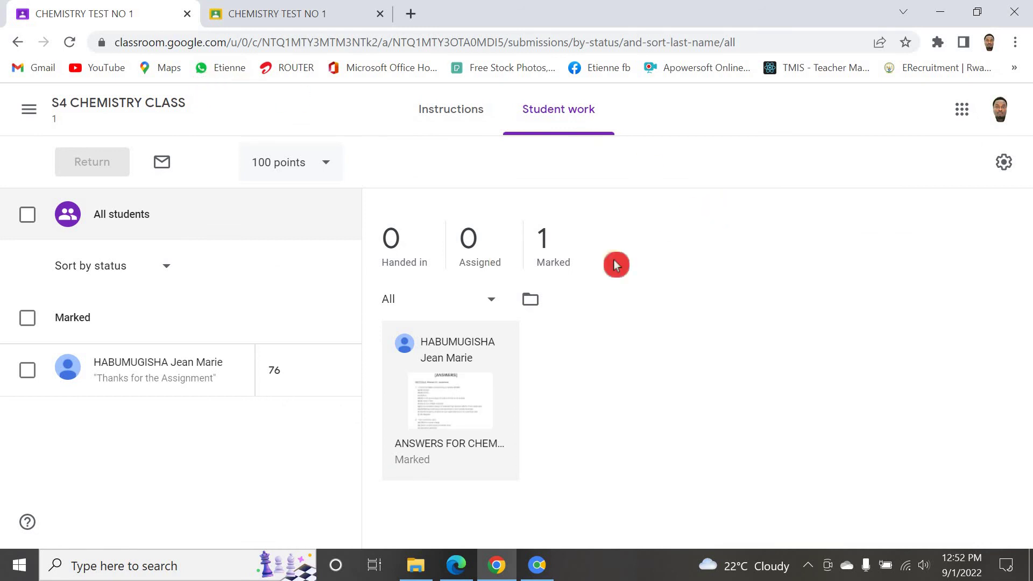
left_click(568, 274)
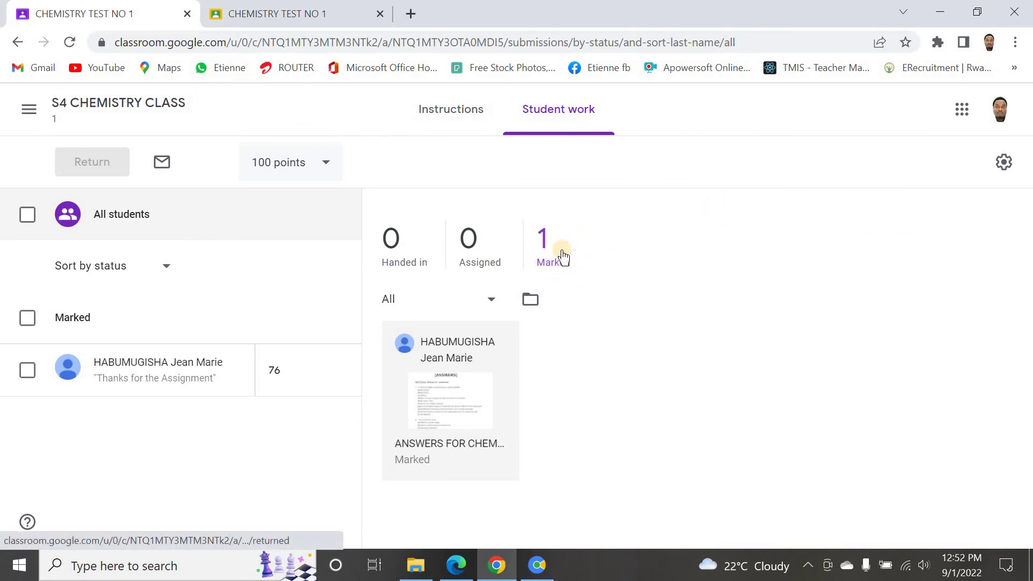
left_click(564, 255)
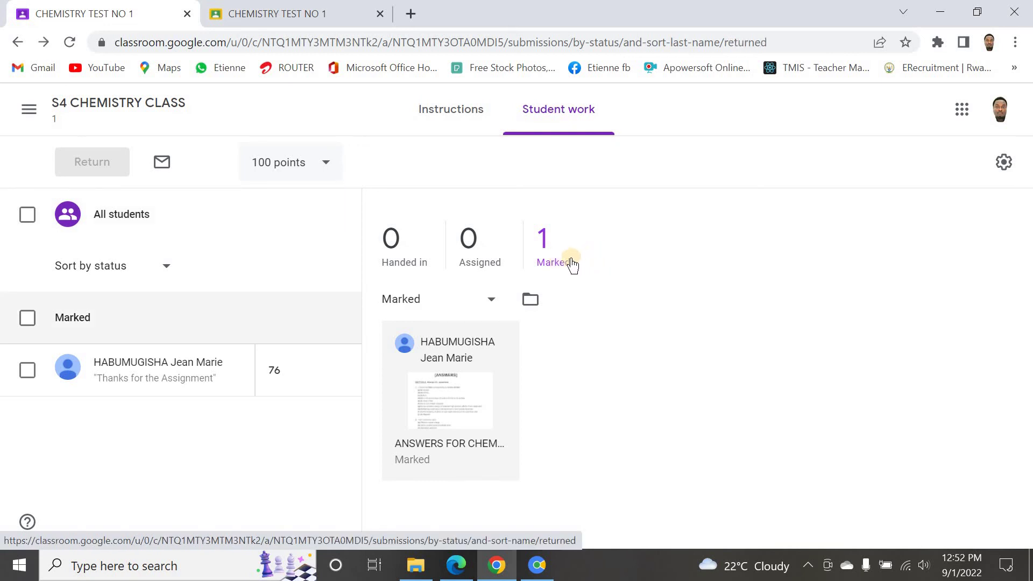
left_click(277, 369)
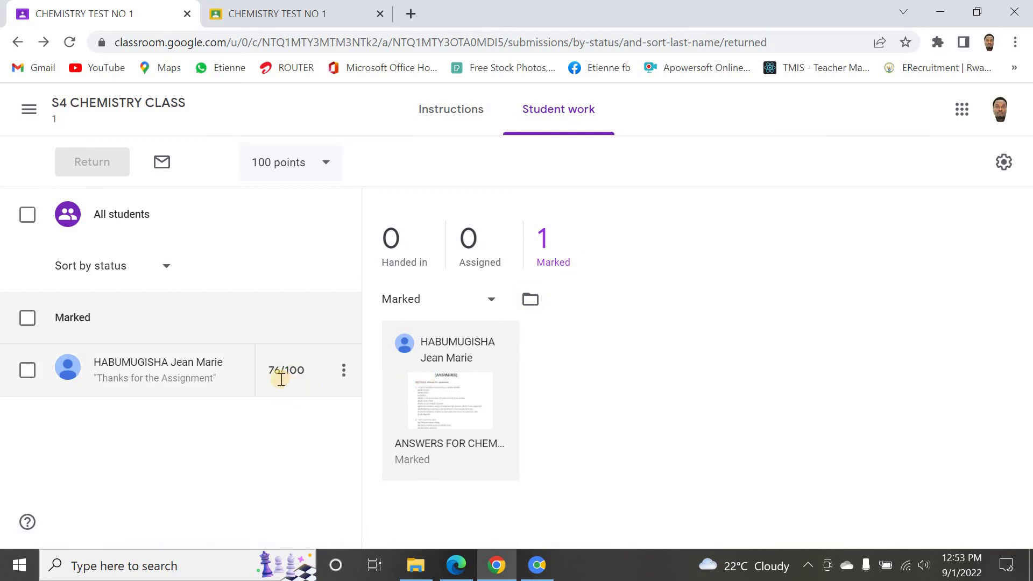
left_click(322, 371)
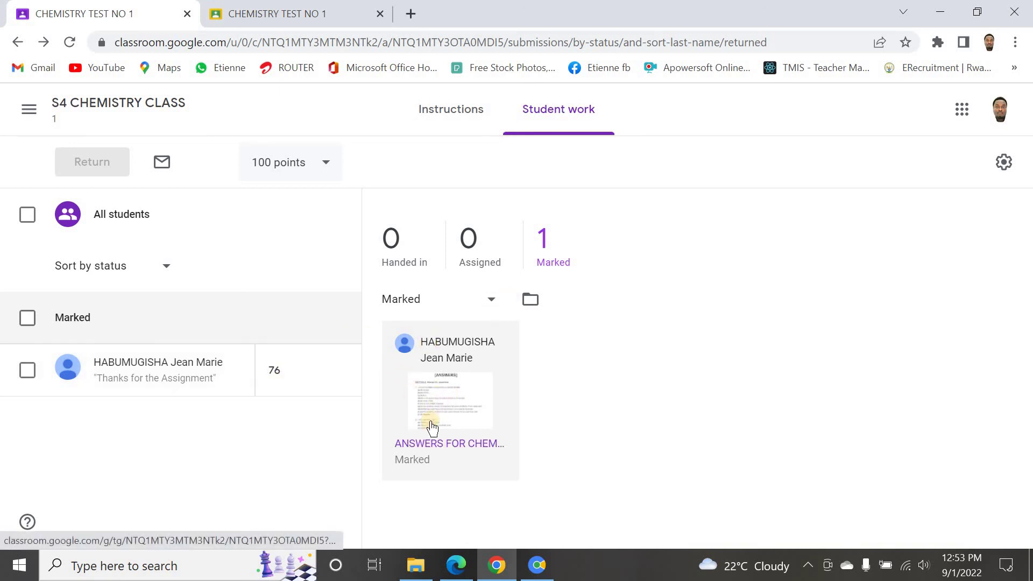
left_click(385, 433)
left_click(375, 170)
left_click(362, 165)
left_click(373, 280)
left_click(495, 270)
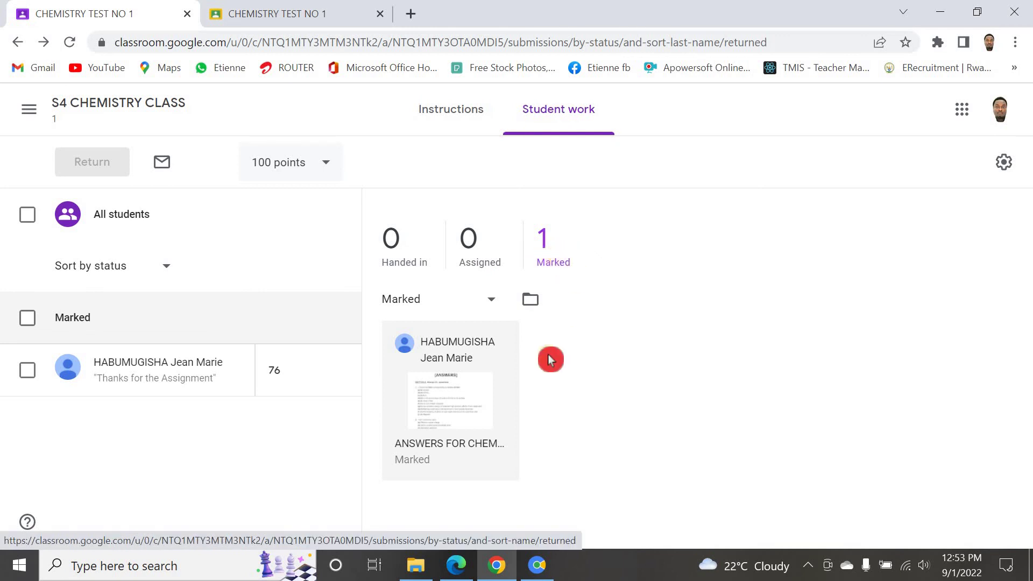
Step: Switch to the student's Edge window and examine the returned CHEMISTRY TEST NO 1 with its total and rubric section marks
left_click(450, 574)
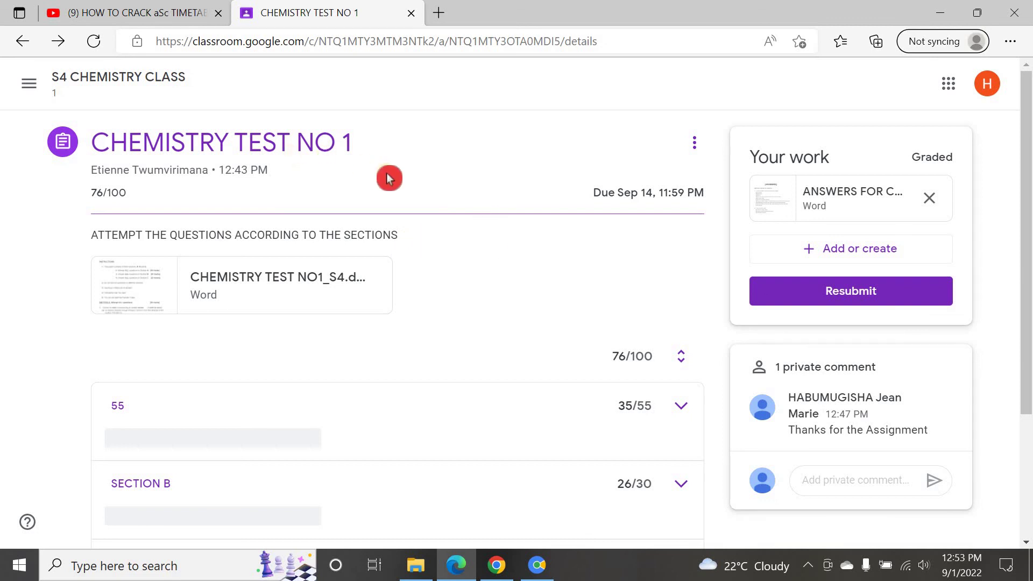
scroll(436, 215, "down", 4)
scroll(565, 215, "up", 1)
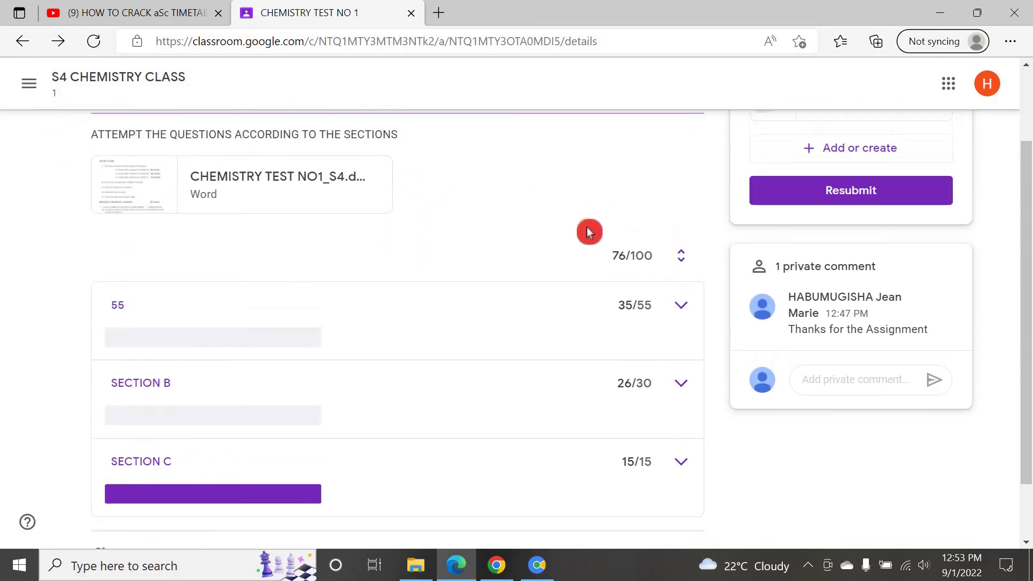
scroll(588, 231, "down", 2)
scroll(545, 245, "up", 1)
scroll(547, 244, "down", 1)
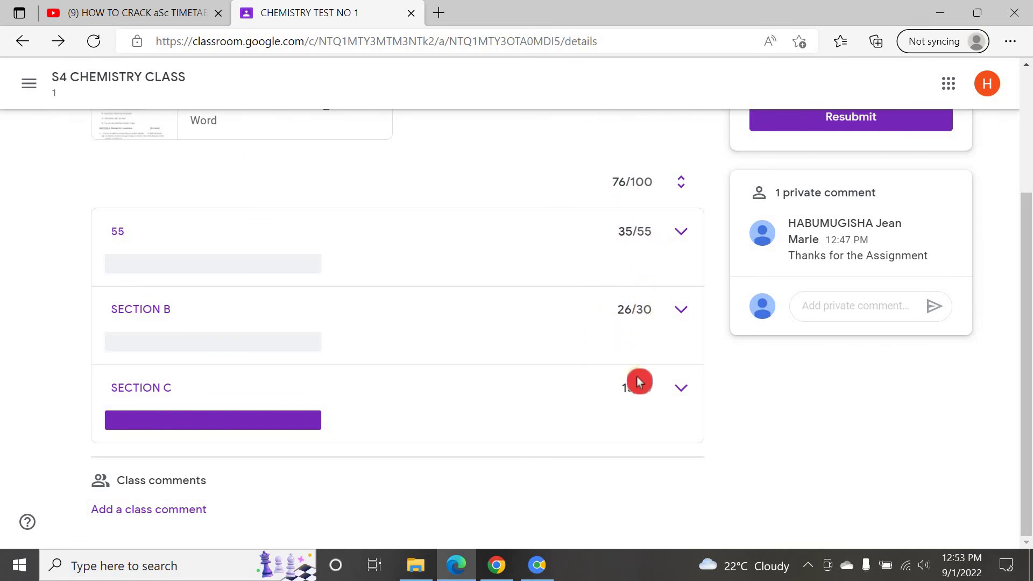
left_click(609, 181)
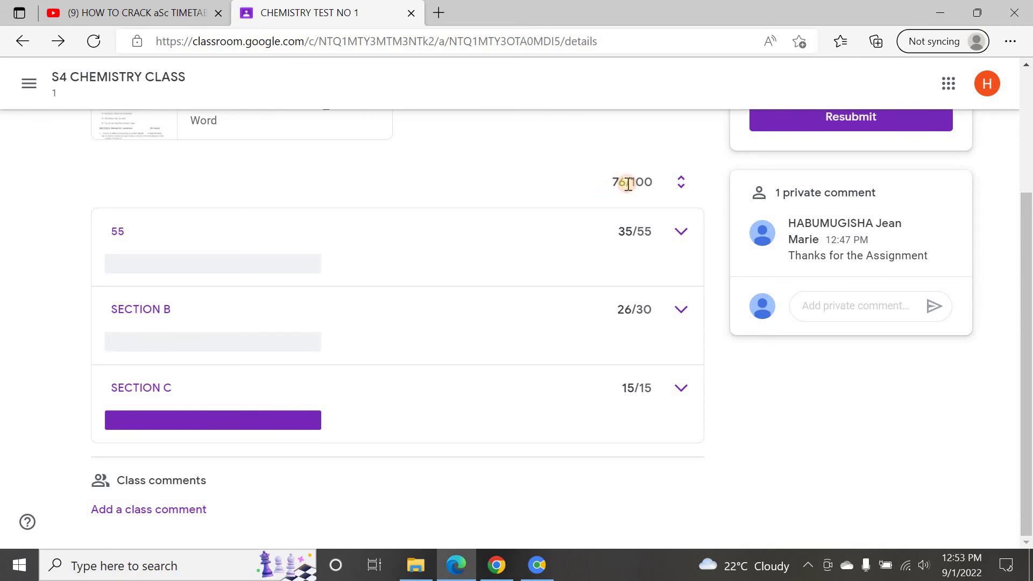
left_click_drag(650, 185, 654, 182)
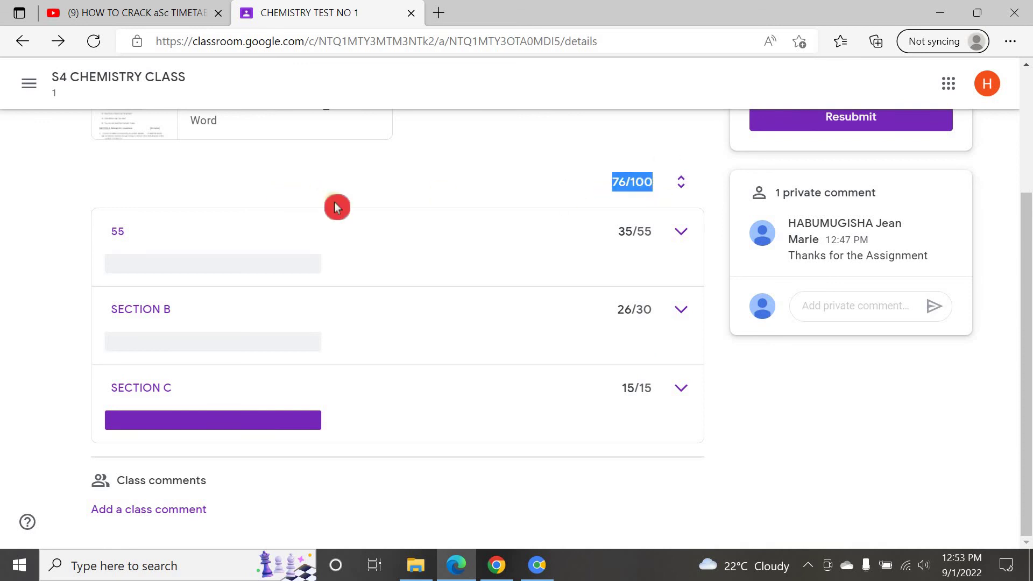
scroll(334, 207, "up", 3)
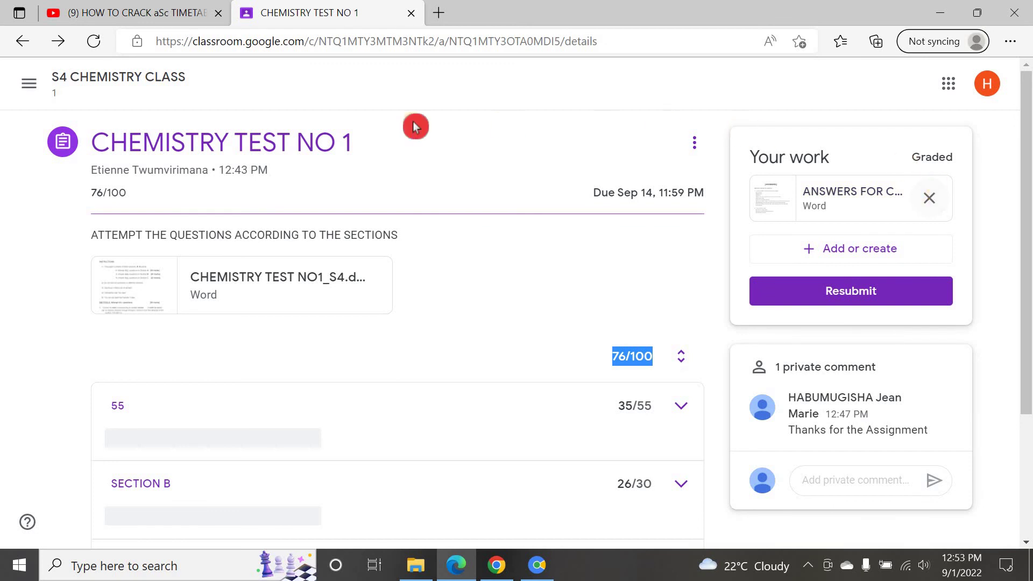
Step: Open the S4 CHEMISTRY CLASS stream as the student and look through its posts
left_click(122, 80)
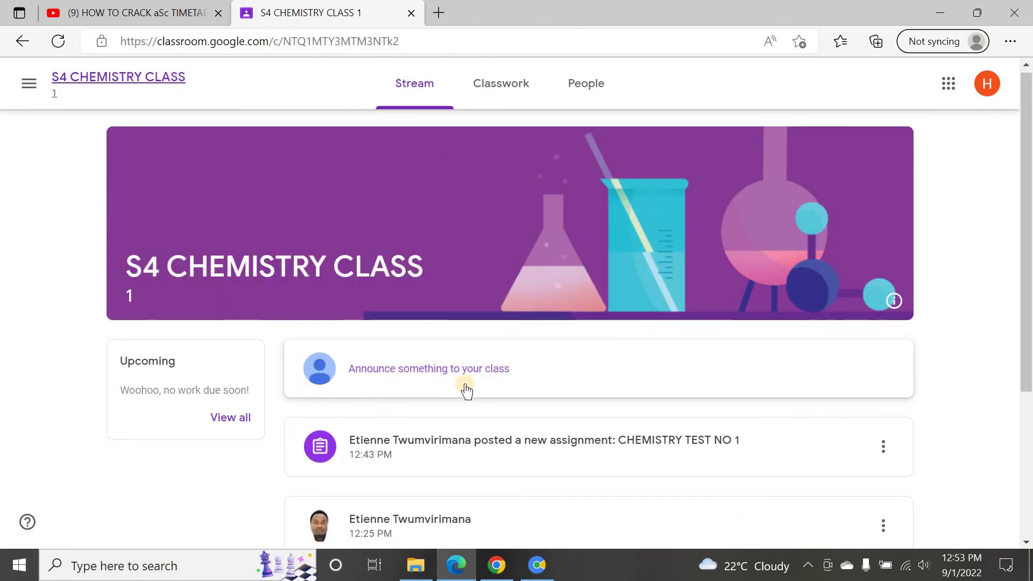
scroll(466, 391, "down", 4)
scroll(486, 372, "up", 4)
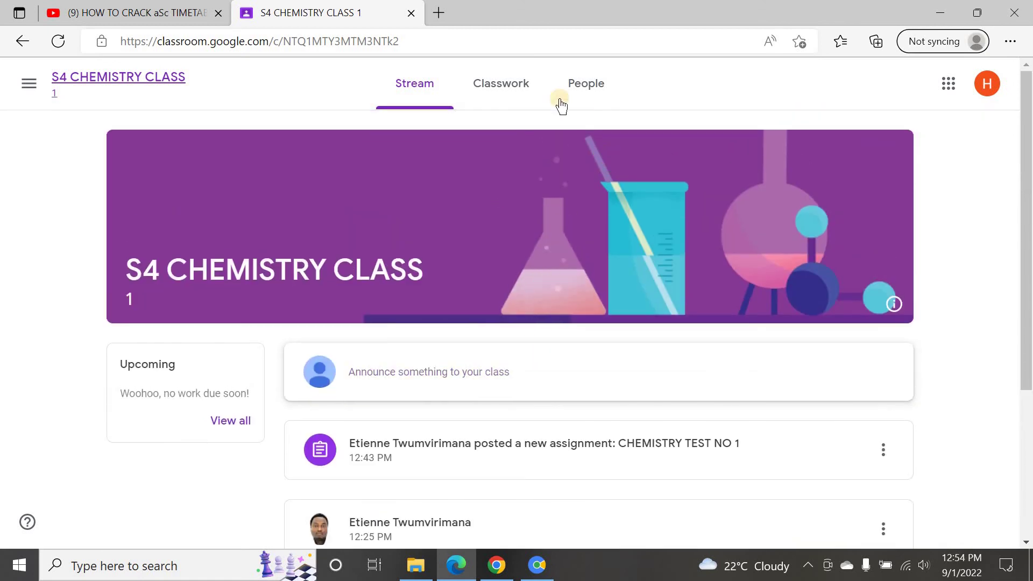
Step: Open the class's Classwork, view CHEMISTRY TEST NO 1 under UNIT 1, and check its status and total mark
left_click(499, 88)
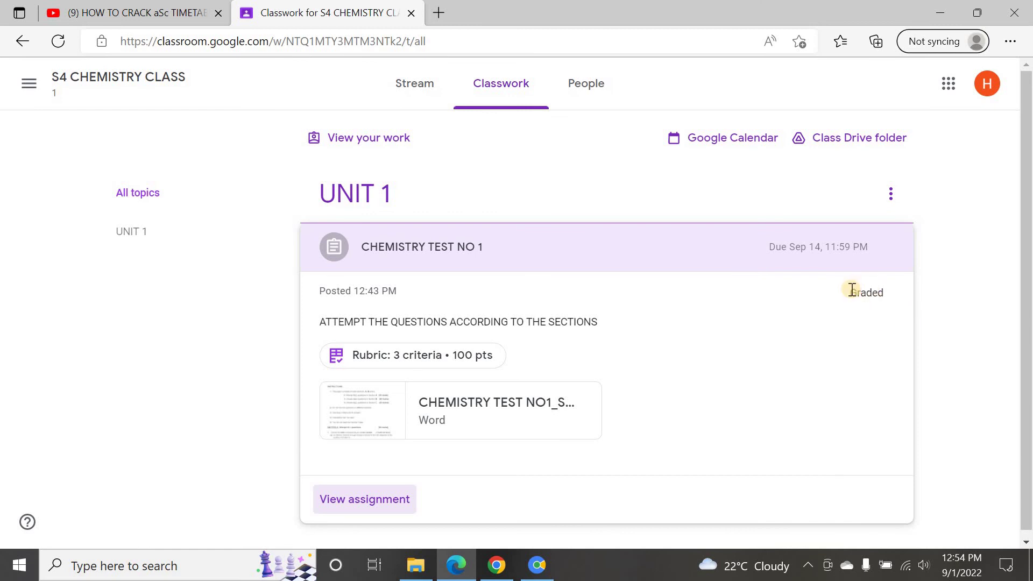
left_click(429, 477)
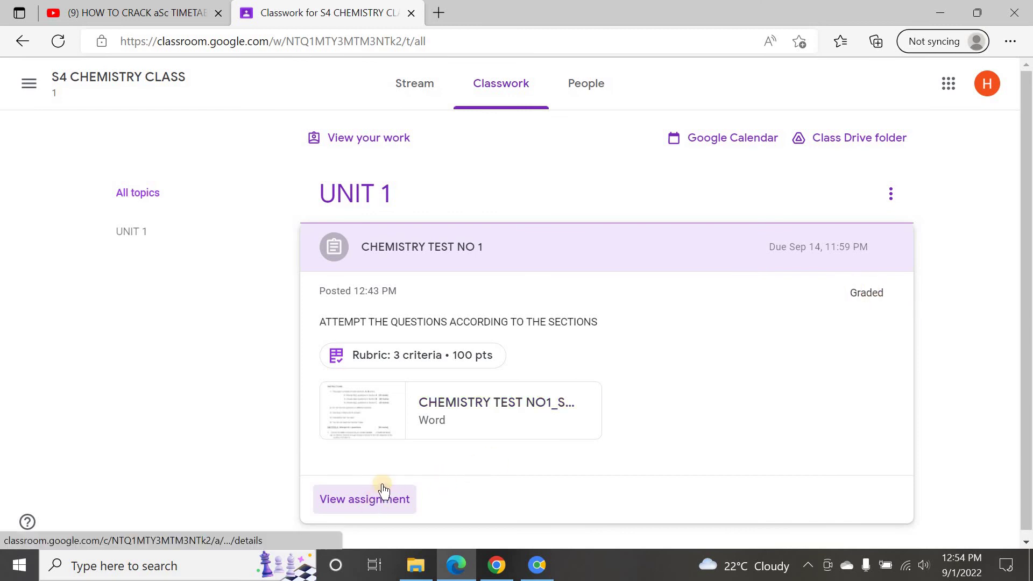
left_click(363, 508)
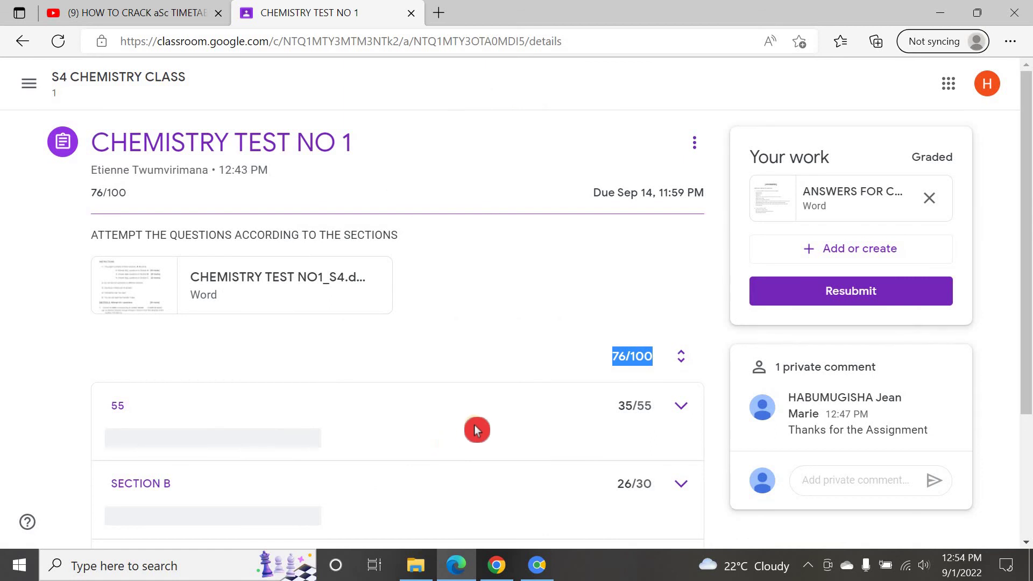
left_click(603, 356)
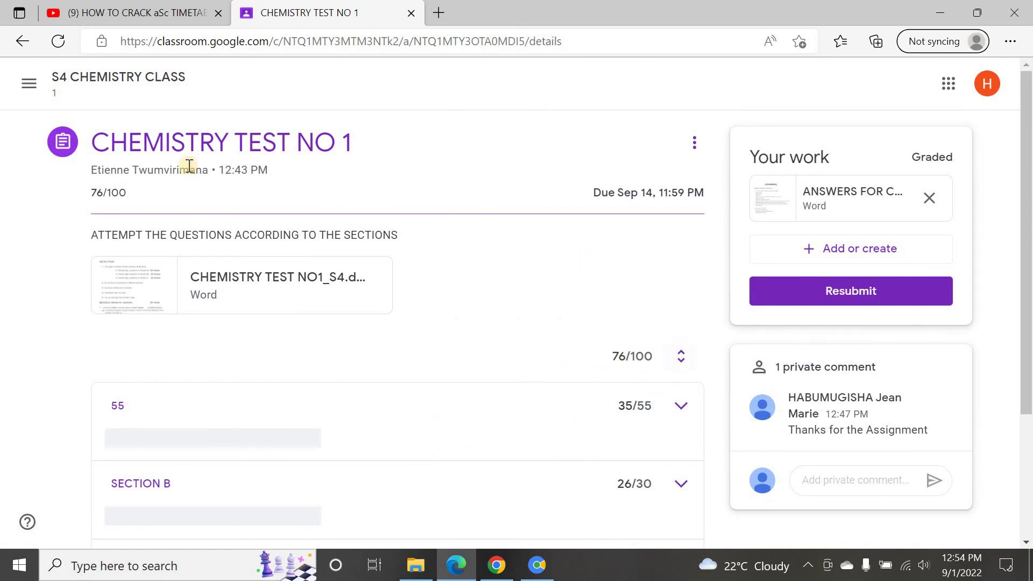
Step: Go back to the student's S4 CHEMISTRY CLASS stream, and switch to the teacher's Chrome window
left_click(141, 76)
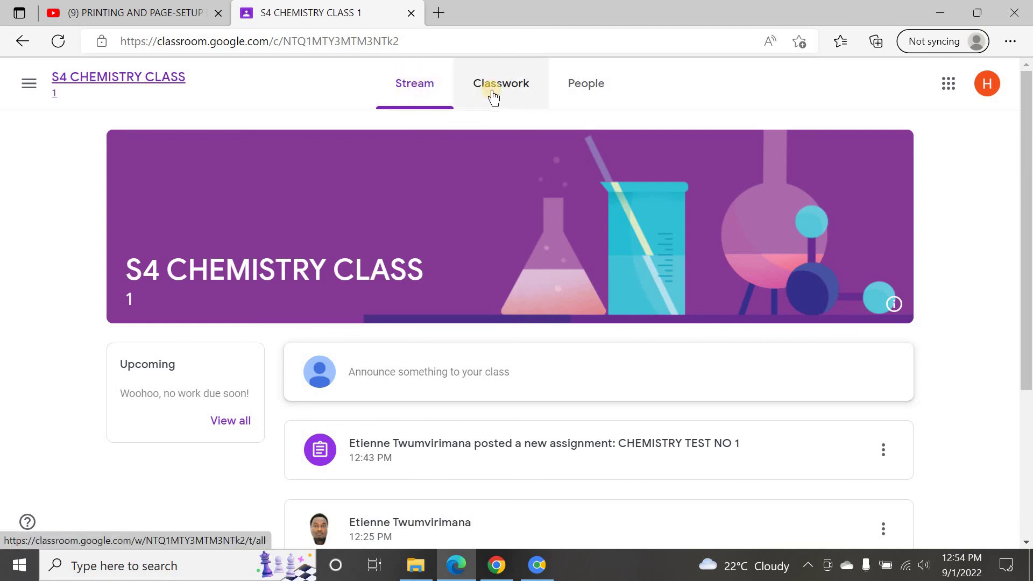
left_click(496, 564)
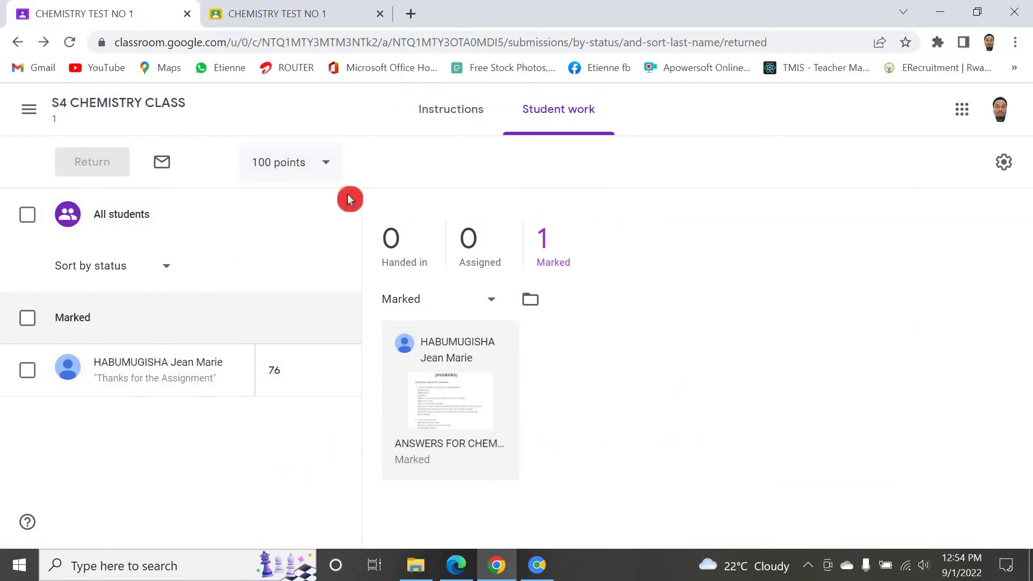
Step: Open the S4 CHEMISTRY CLASS stream as the teacher and look through its announcements, assignment post and class comment
left_click(111, 102)
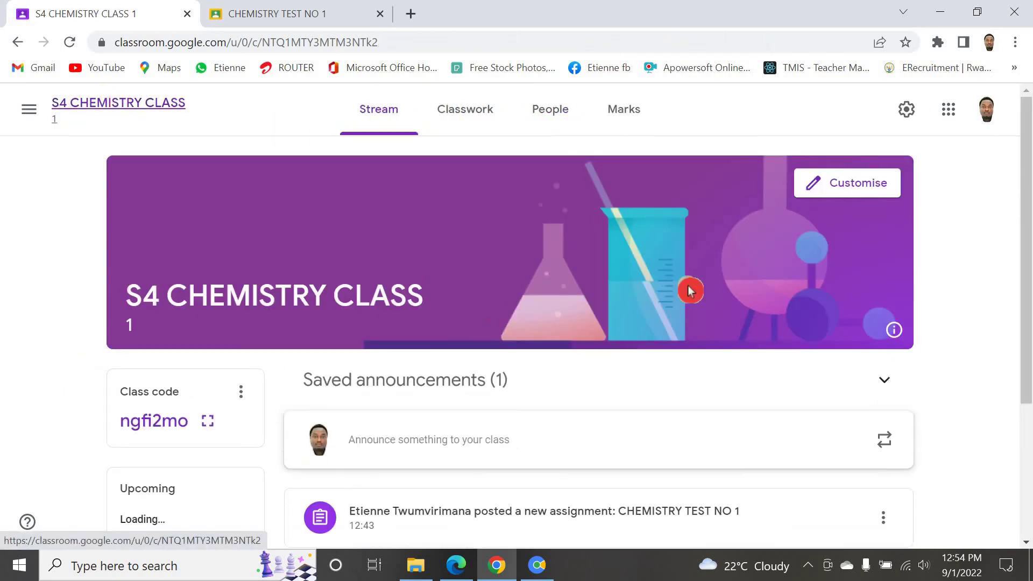
scroll(893, 383, "down", 3)
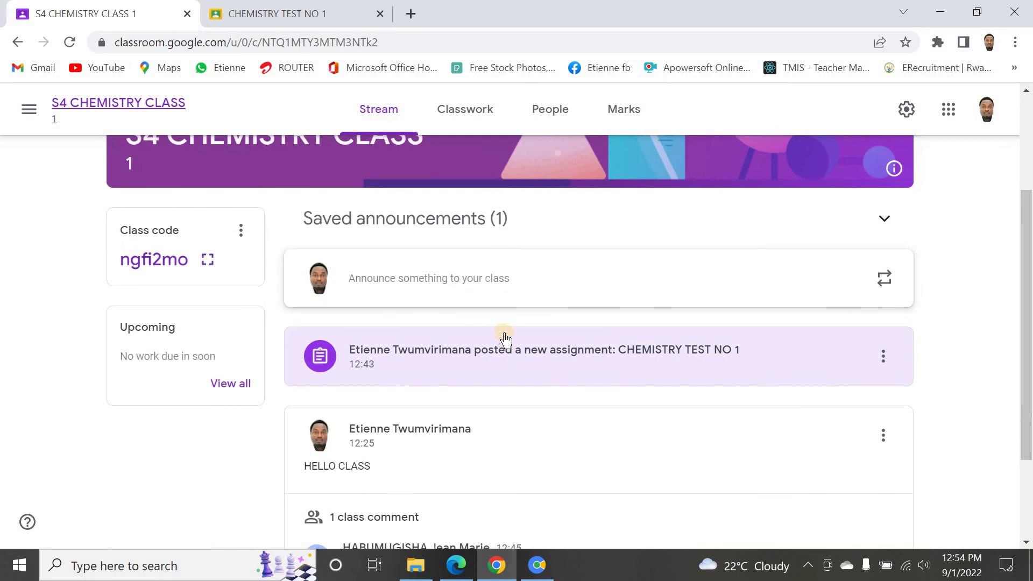
scroll(521, 383, "down", 3)
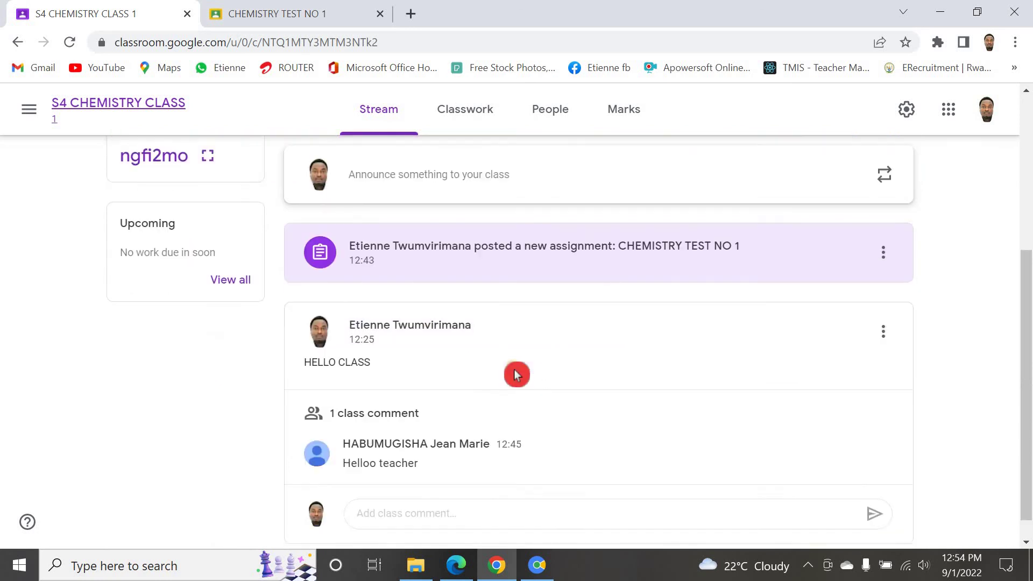
scroll(588, 373, "up", 5)
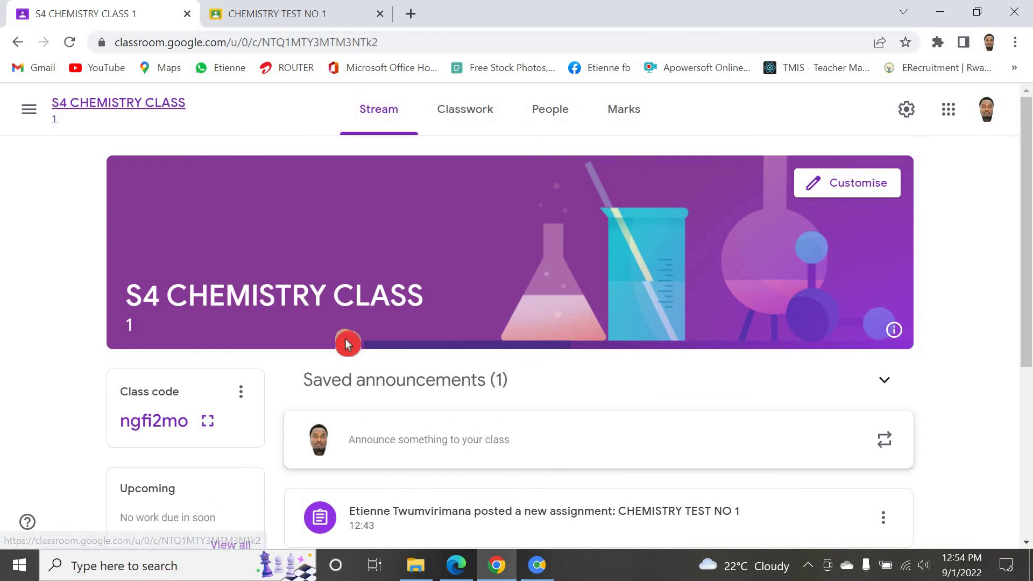
scroll(473, 355, "down", 3)
scroll(538, 242, "up", 3)
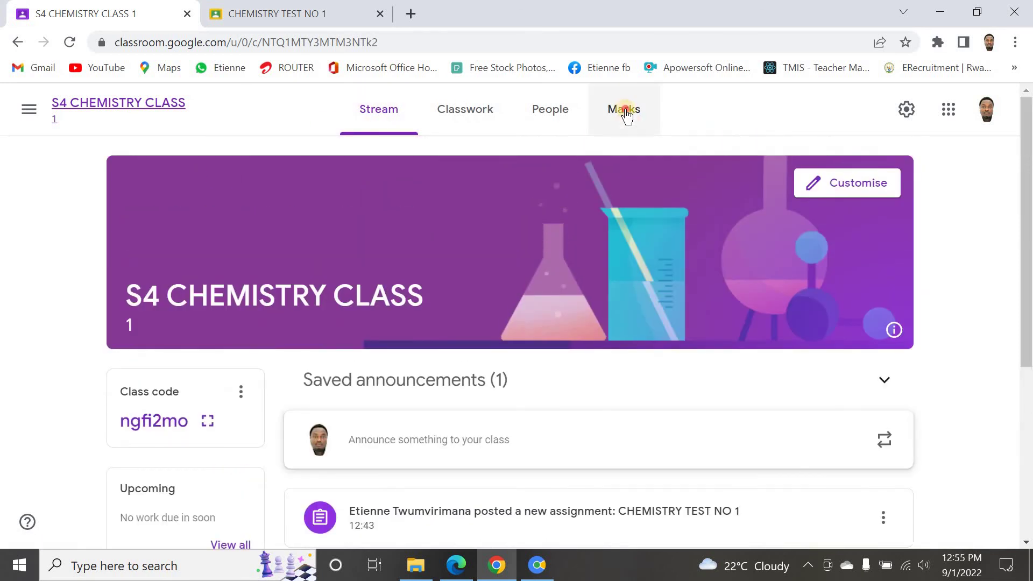
Step: View the class's marks and check the options for the student's CHEMISTRY TEST NO 1 mark
left_click(625, 110)
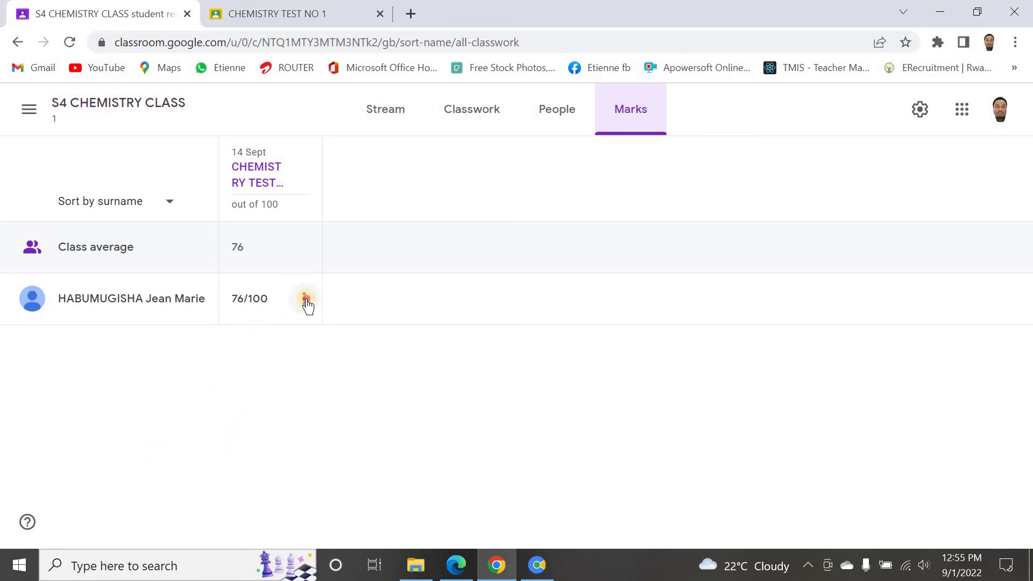
left_click(304, 299)
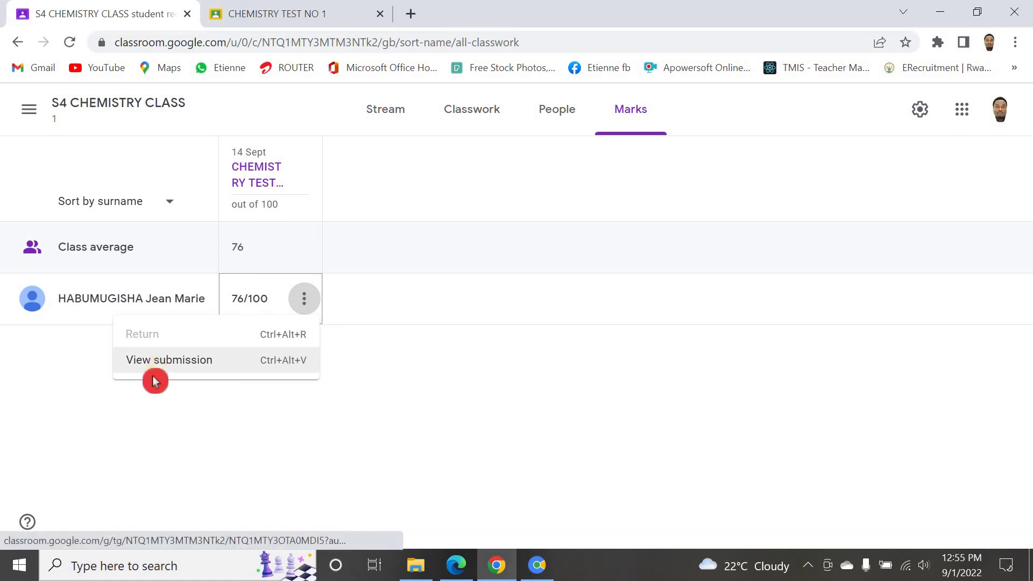
left_click(157, 441)
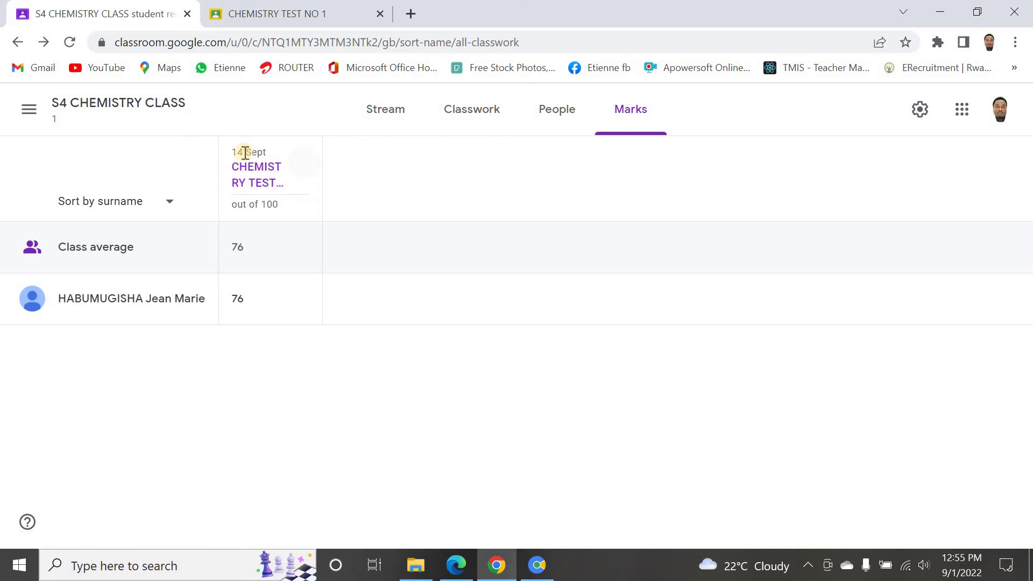
left_click(350, 176)
Step: View the class's teachers and students, and return to the class stream
left_click(547, 119)
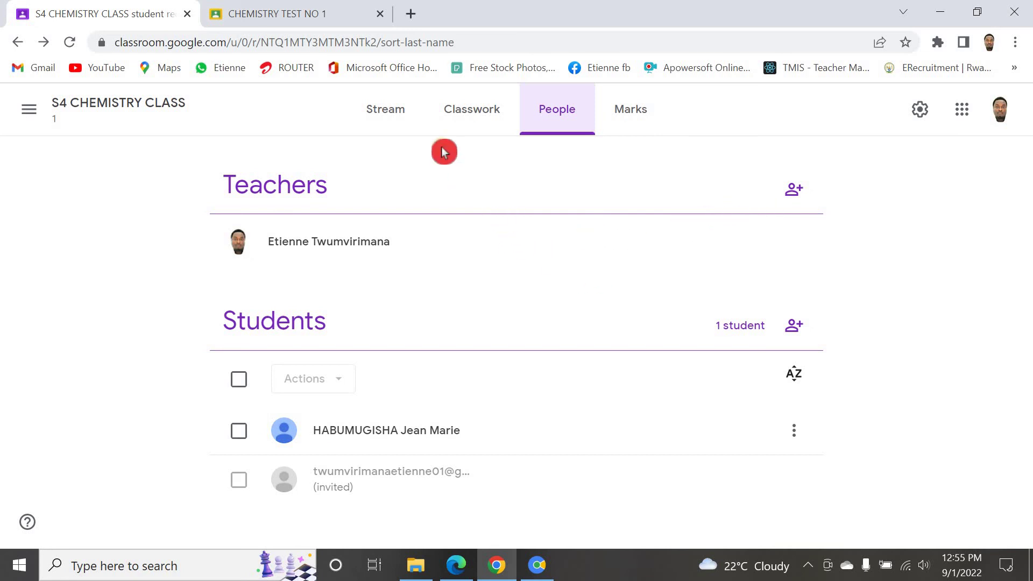
left_click(376, 112)
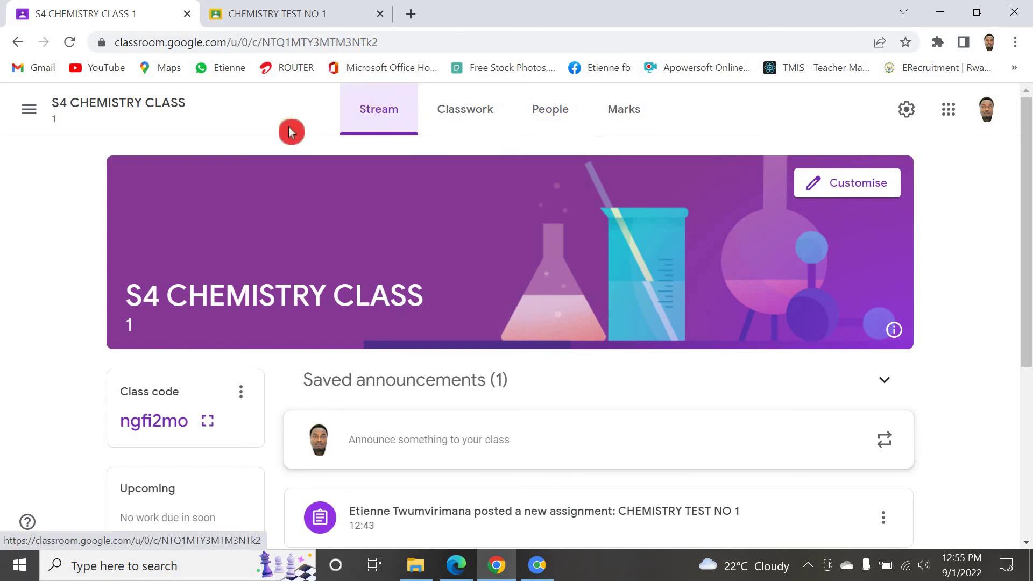